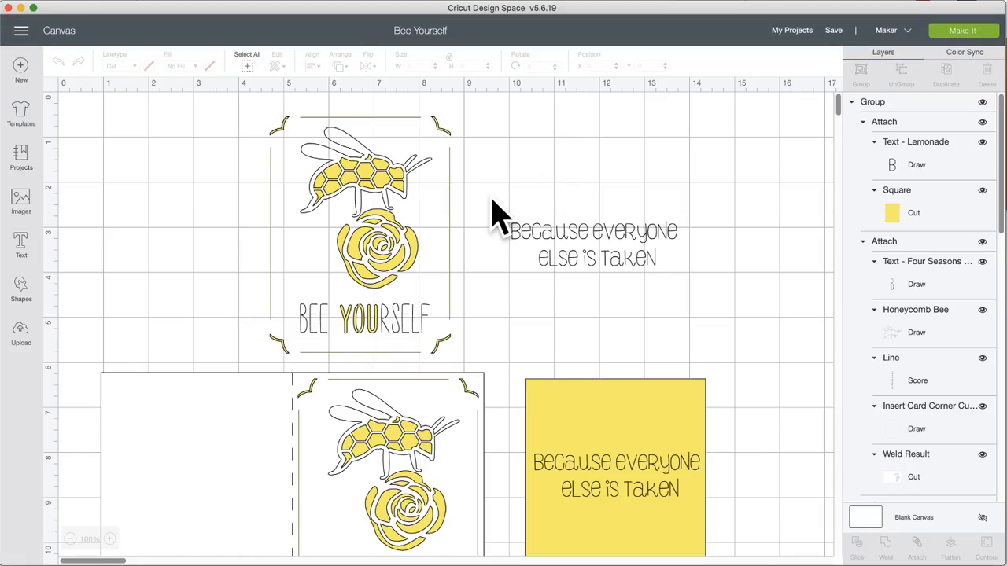
Step: Move the full folded card and its yellow insert to about X 1.569, Y 6.736, below the framed bee design
scroll(497, 216, down, 1)
scroll(498, 217, down, 5)
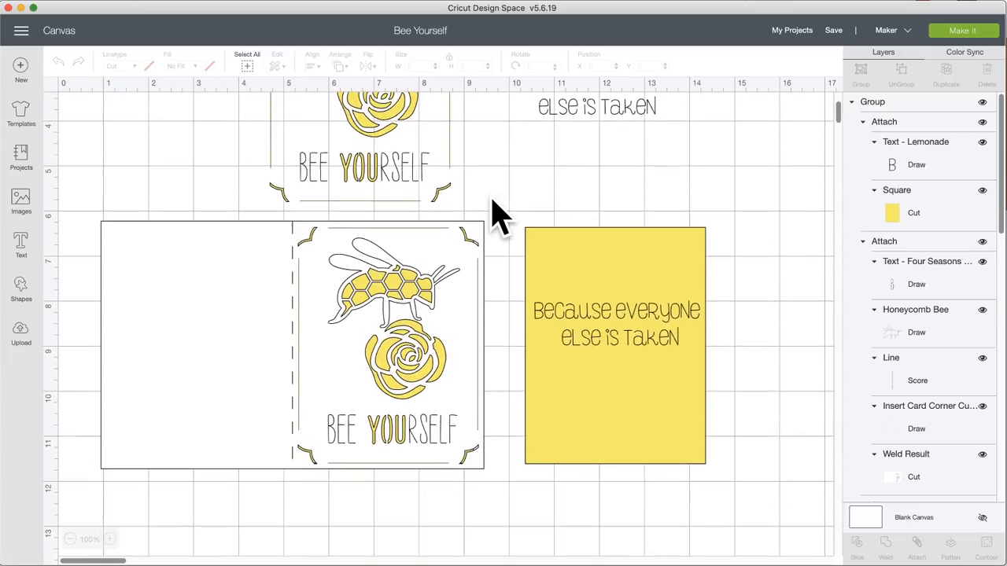
scroll(496, 214, up, 6)
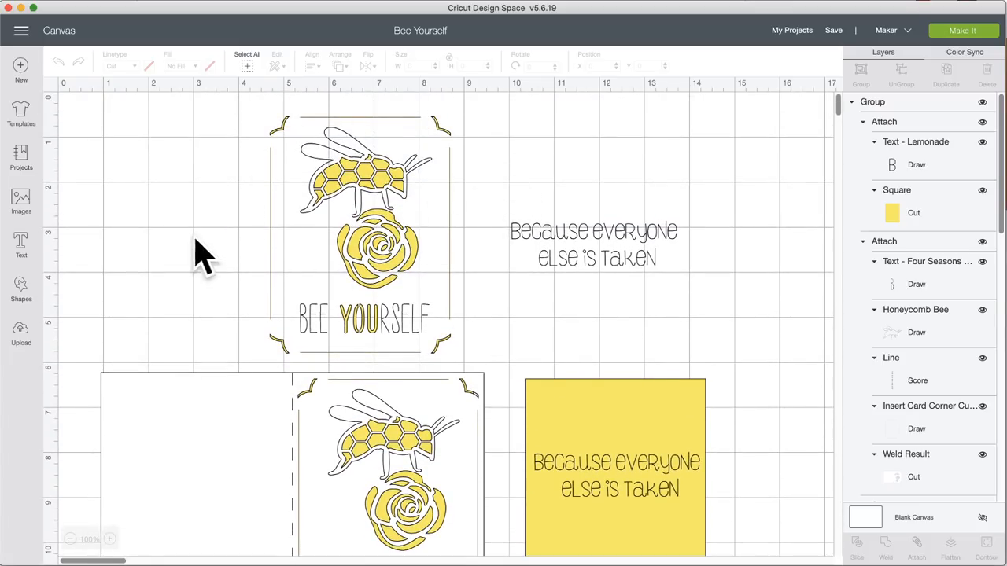
scroll(515, 305, down, 2)
scroll(519, 305, down, 4)
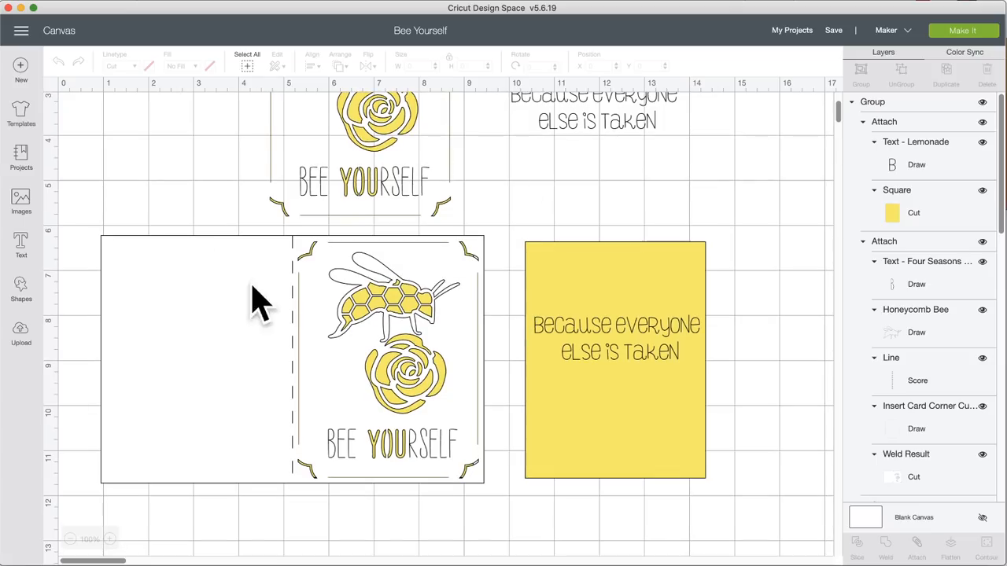
click(416, 315)
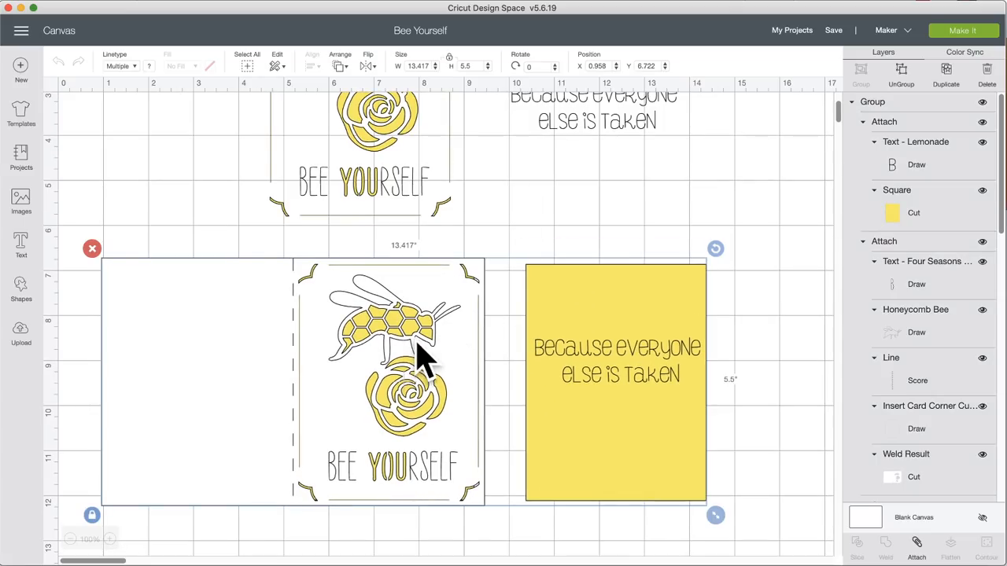
drag(410, 315, 442, 317)
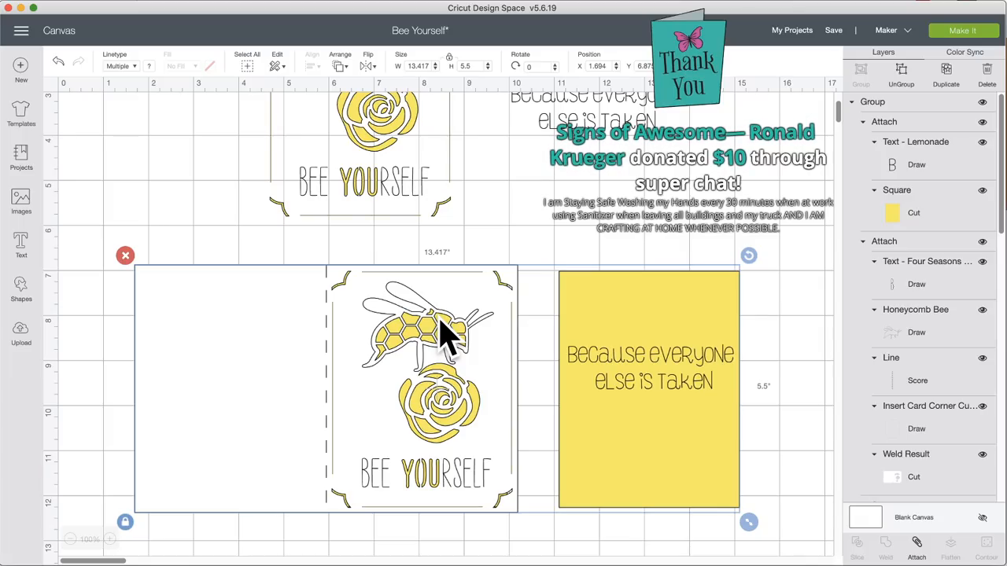
drag(442, 317, 436, 322)
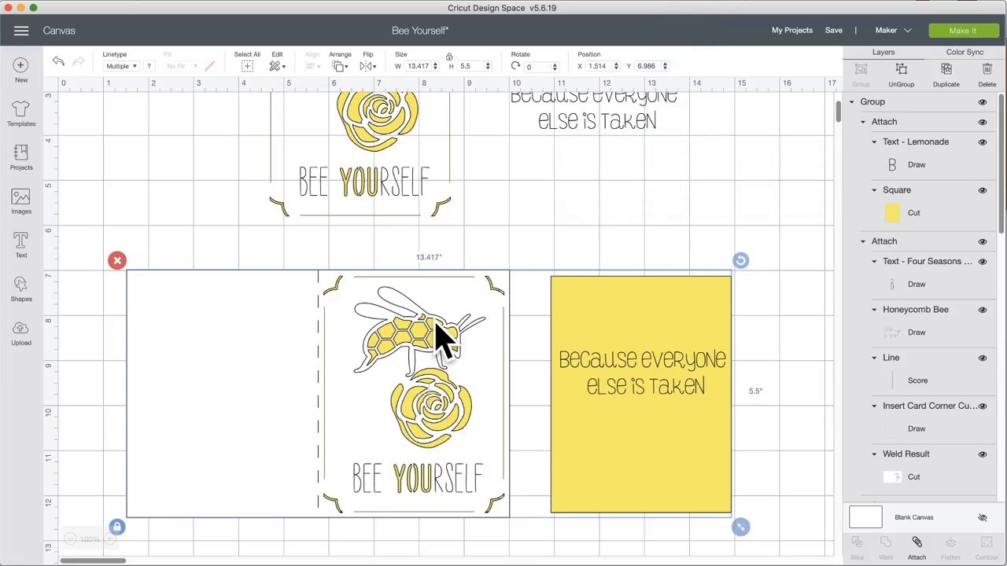
drag(441, 321, 419, 306)
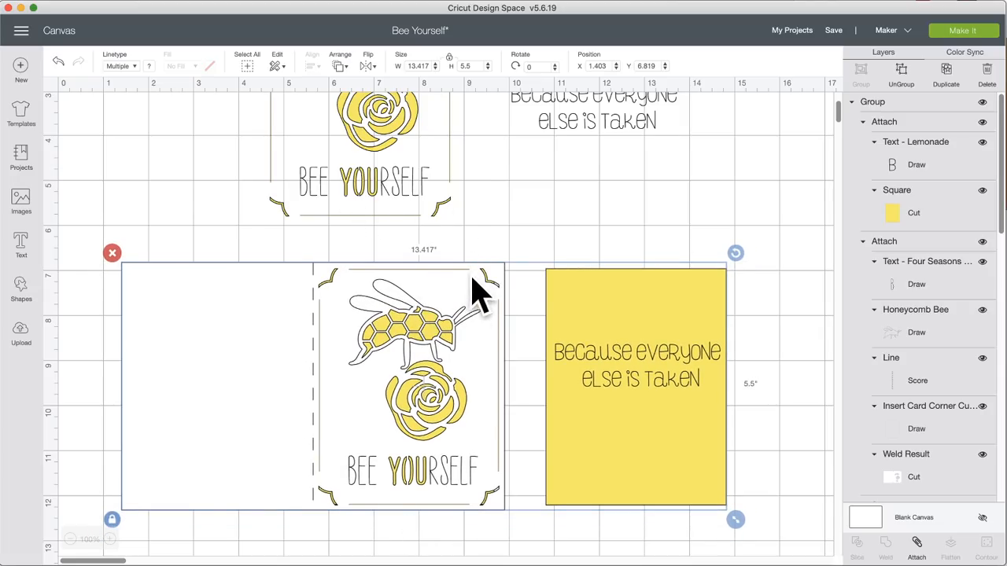
click(513, 253)
mouse_move(426, 325)
mouse_down()
mouse_move(443, 331)
mouse_move(432, 323)
mouse_up()
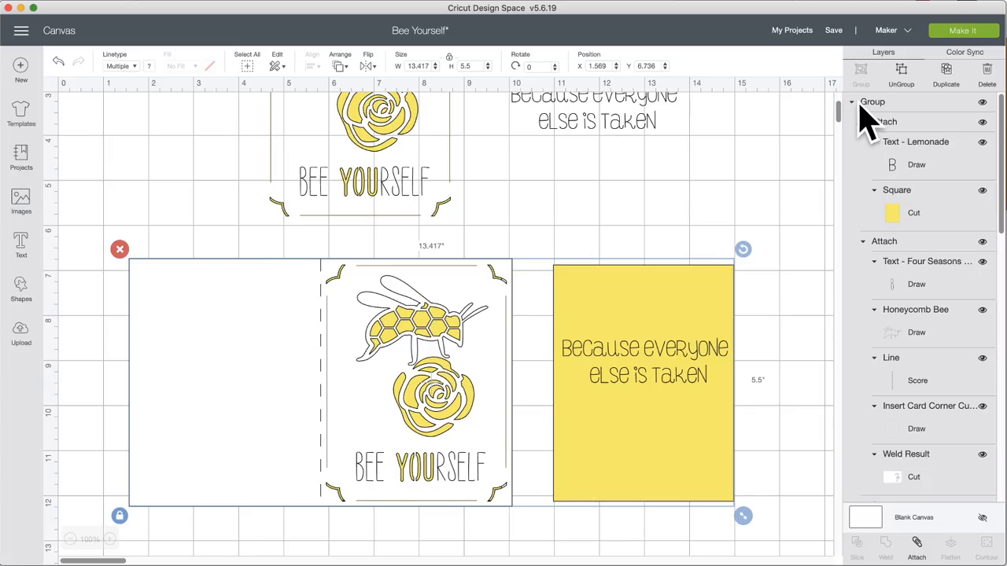
click(590, 206)
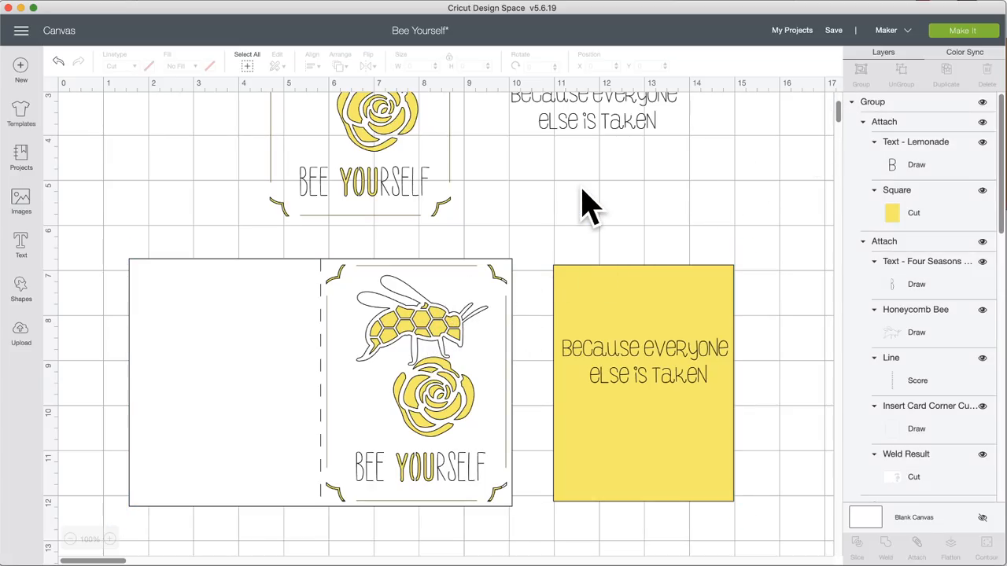
Step: Examine the layers that make up the full folded card group, including its attached text, score line and cut pieces
scroll(861, 259, down, 10)
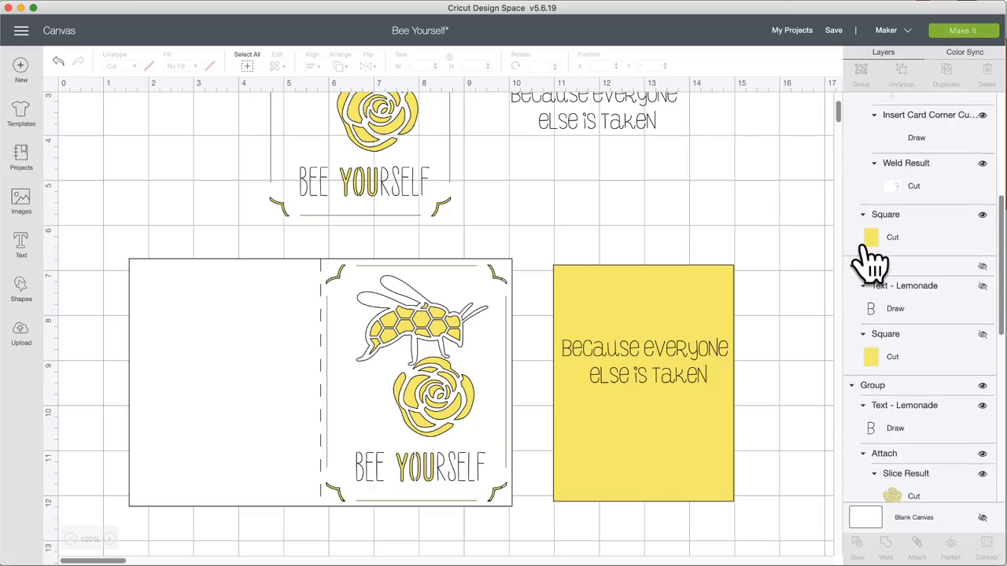
scroll(871, 263, down, 3)
scroll(872, 263, up, 10)
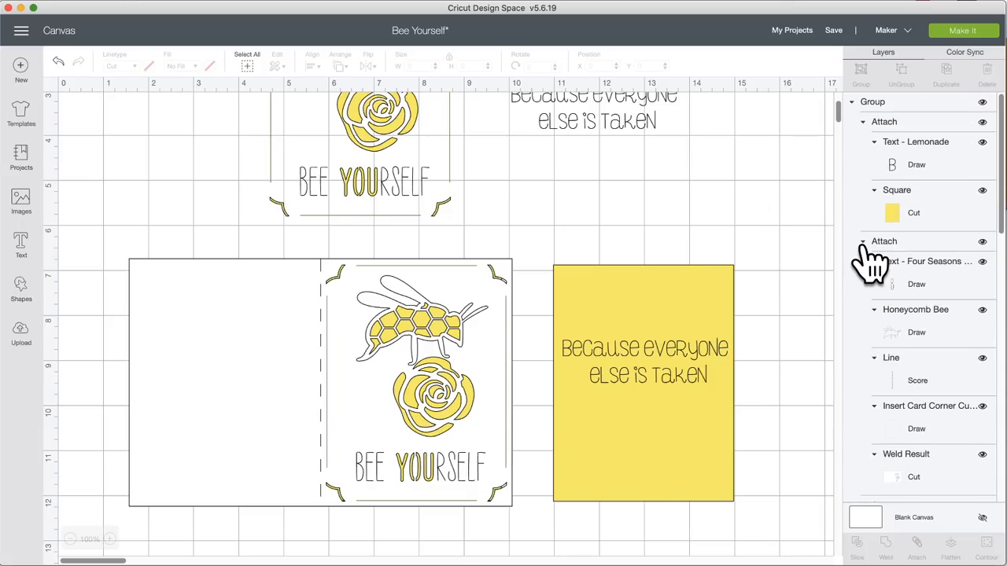
click(422, 278)
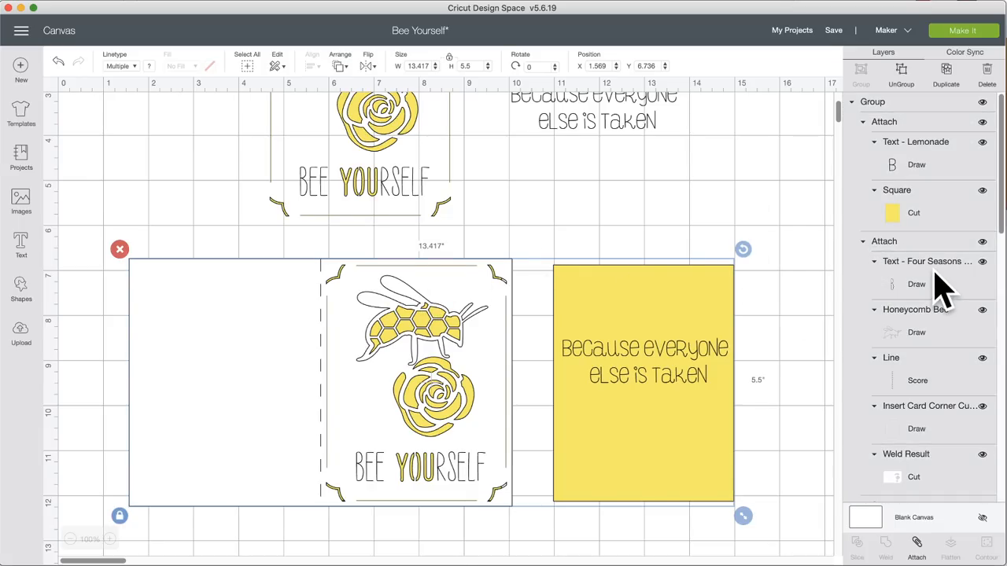
scroll(942, 287, down, 10)
scroll(942, 287, up, 15)
scroll(912, 236, down, 2)
scroll(895, 223, up, 3)
Step: Hide the full folded card group and switch the cutting machine to Cricut Joy
click(982, 102)
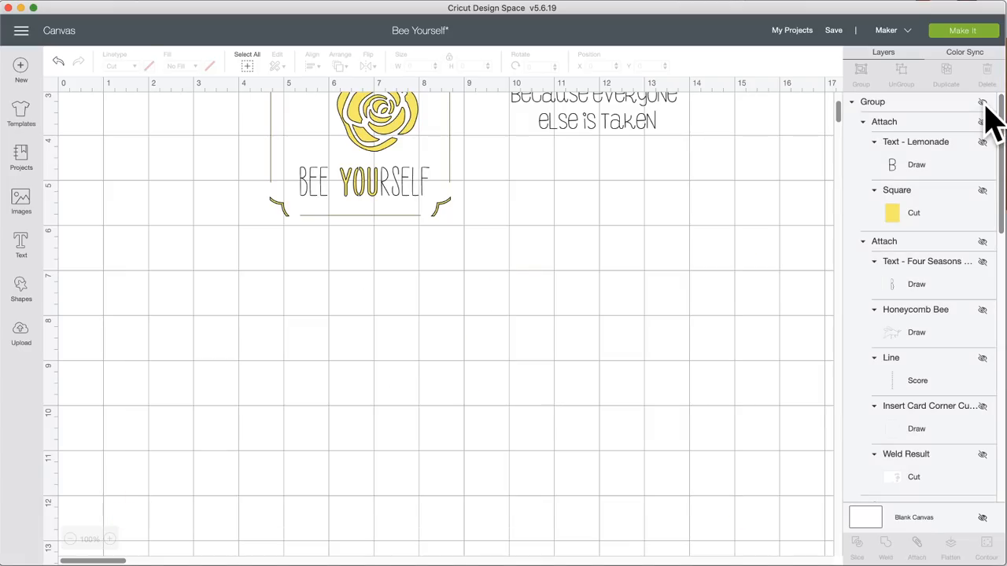
scroll(499, 303, up, 3)
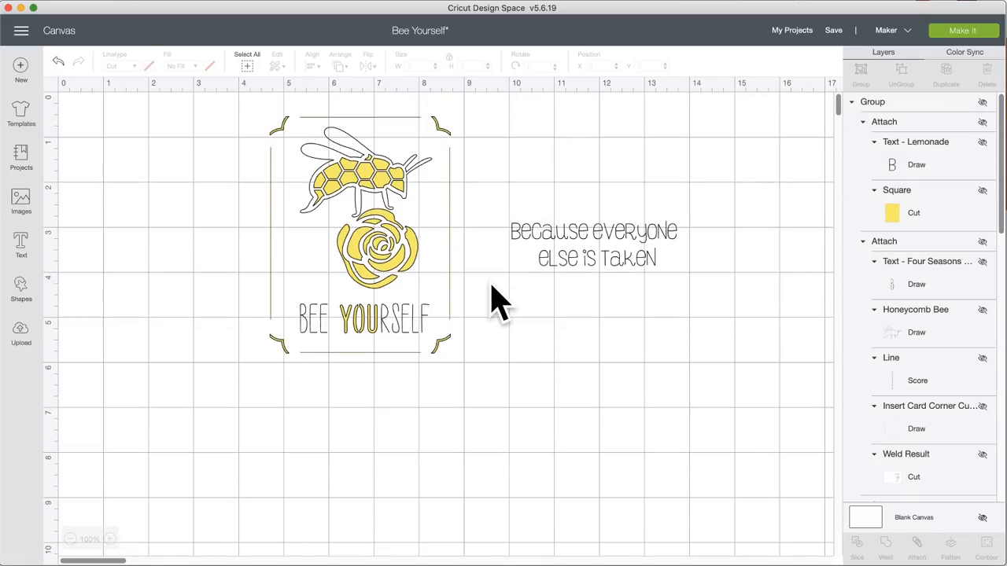
click(887, 32)
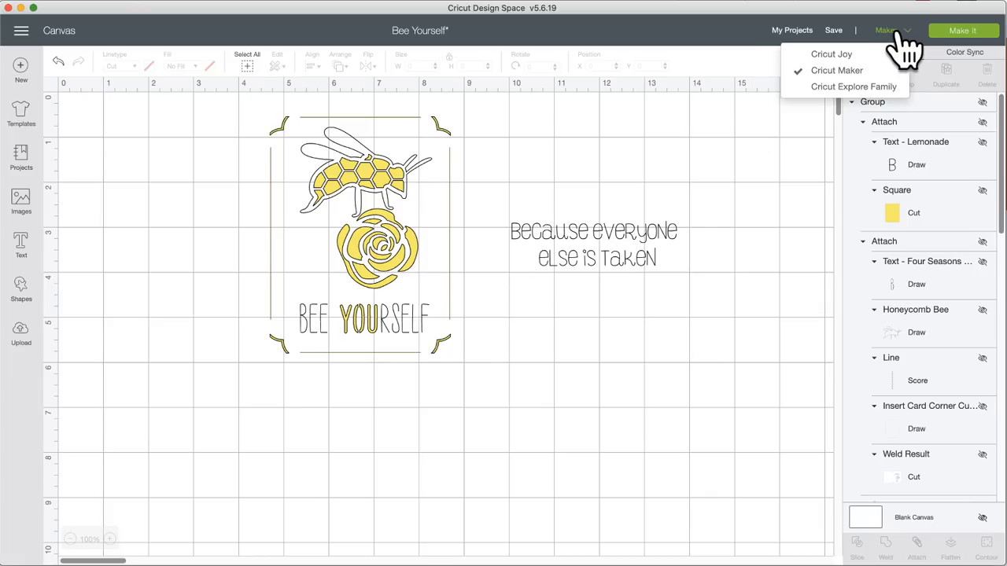
click(860, 55)
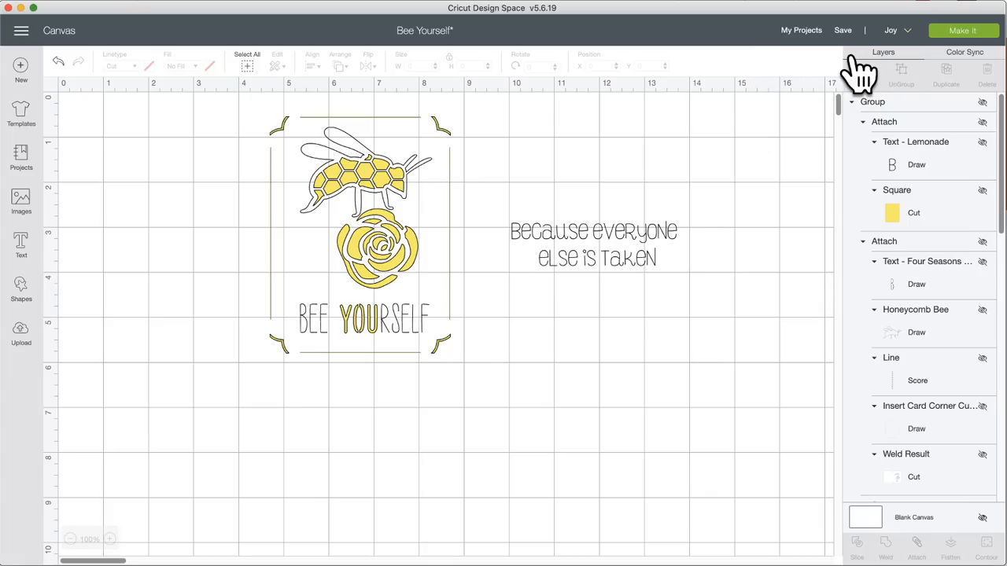
Step: Show the full folded card group again and read the warning on its attached card layer
click(982, 102)
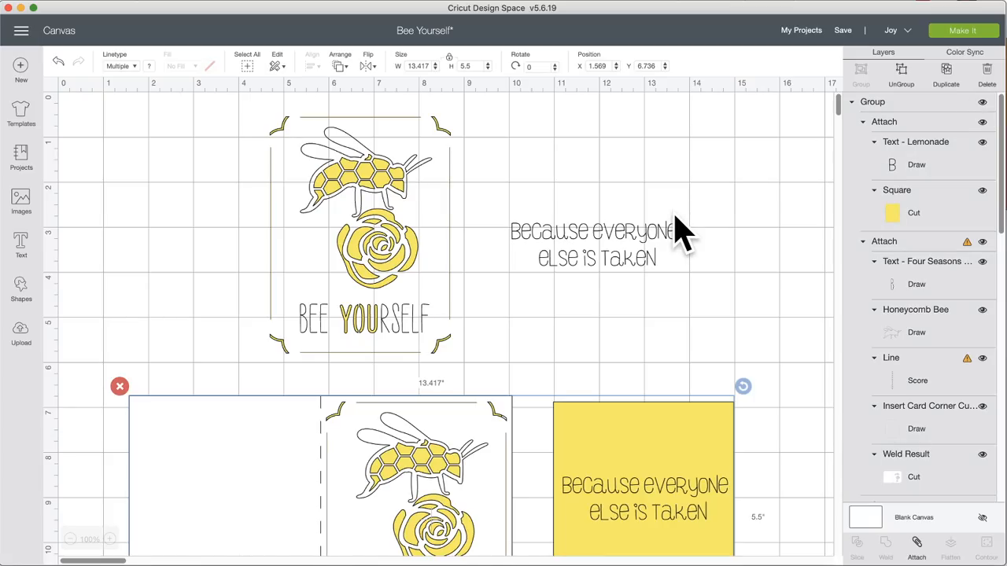
scroll(674, 225, down, 1)
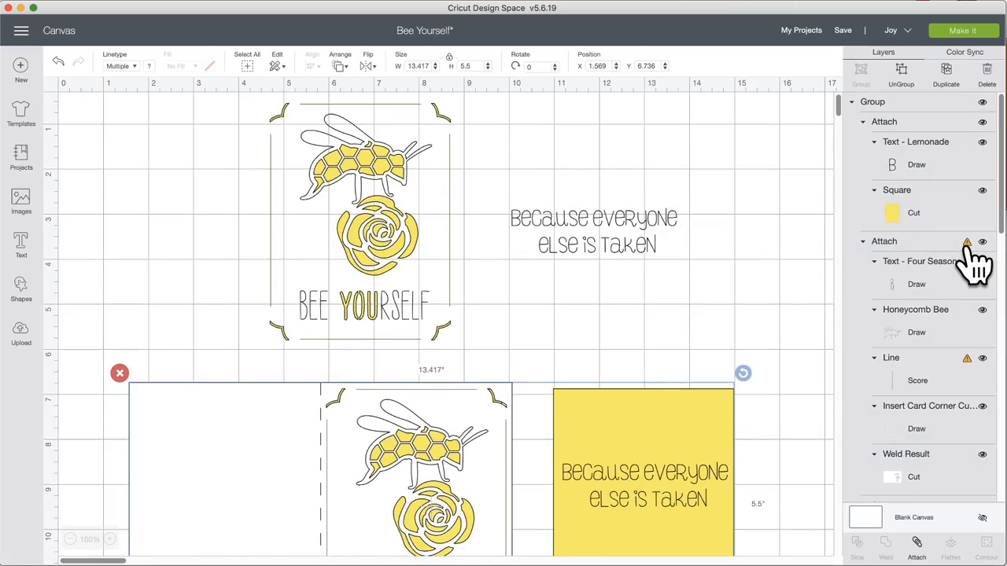
scroll(955, 326, down, 2)
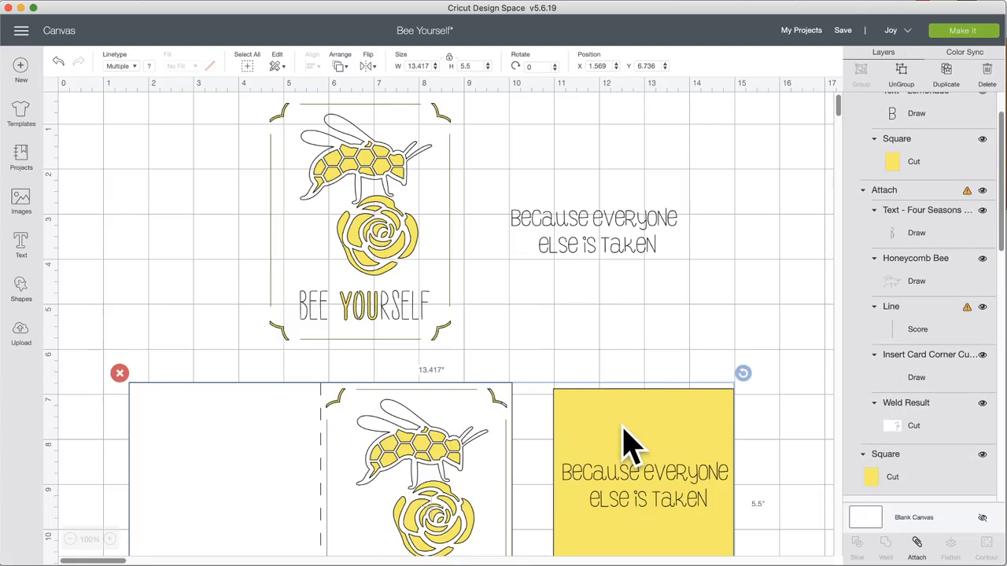
scroll(724, 386, right, 1)
click(968, 193)
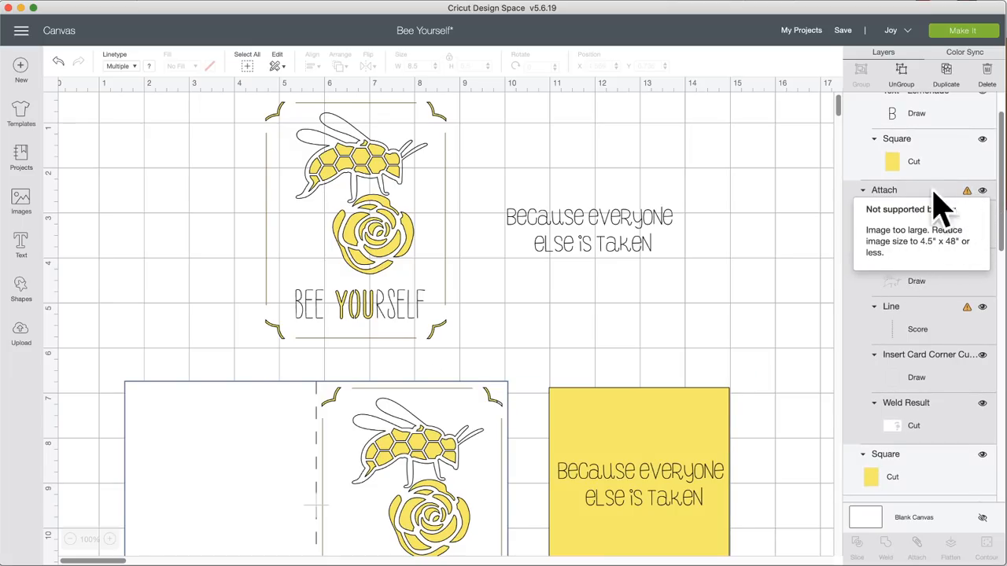
click(464, 429)
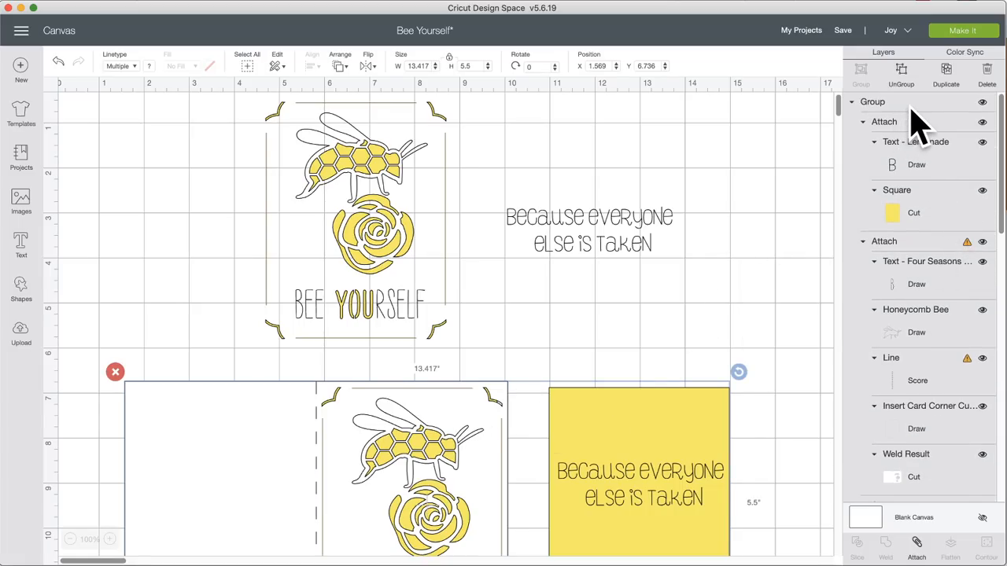
Step: Toggle the full folded card group off and on, and move the framed bee design group to about X 3.583, Y 0.986
click(982, 103)
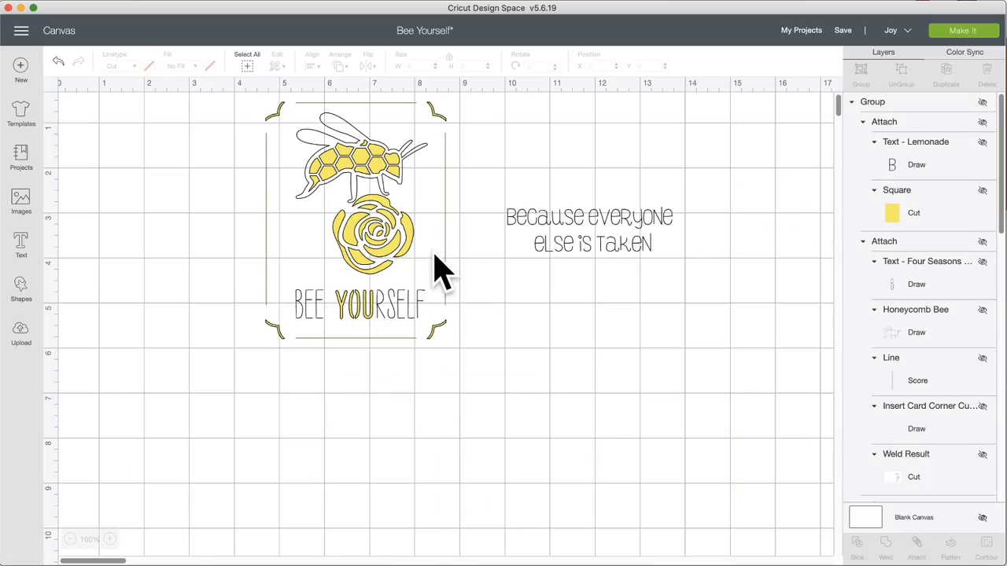
click(983, 103)
mouse_move(332, 197)
mouse_down()
mouse_move(324, 207)
mouse_move(344, 196)
mouse_move(335, 184)
mouse_move(332, 194)
mouse_up()
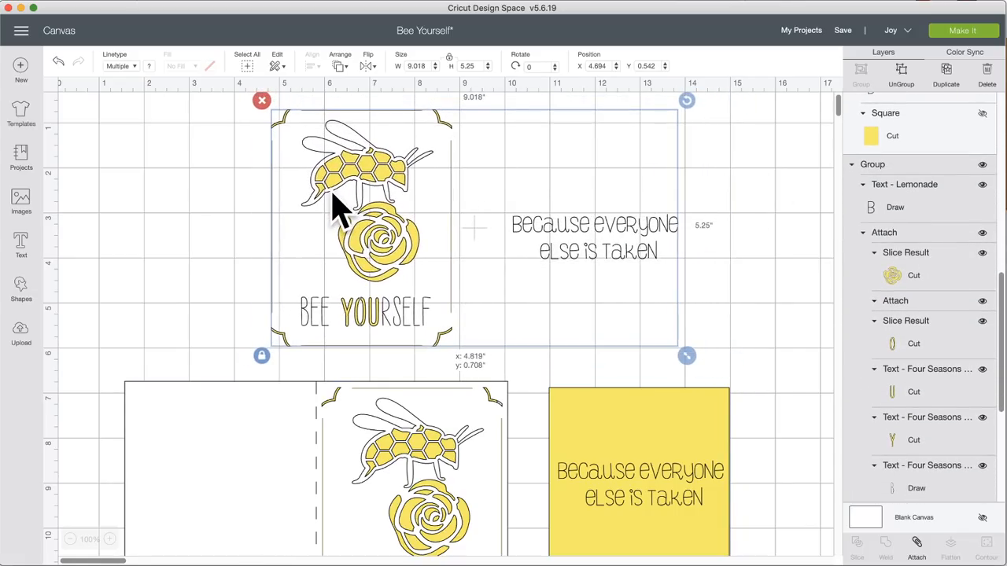
drag(388, 174, 332, 188)
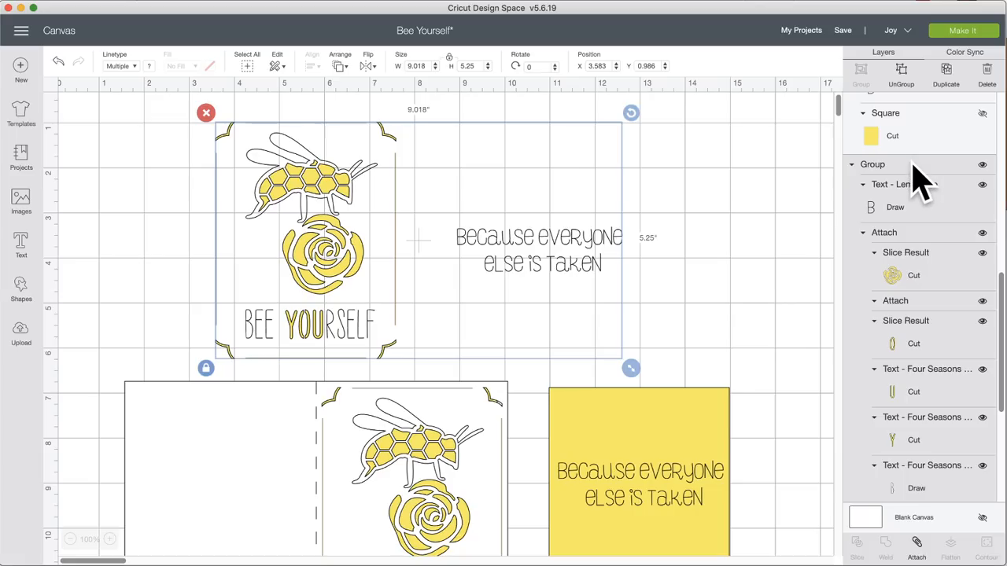
Step: Toggle the framed bee design group off and on, and compare it with the full folded card version
click(982, 165)
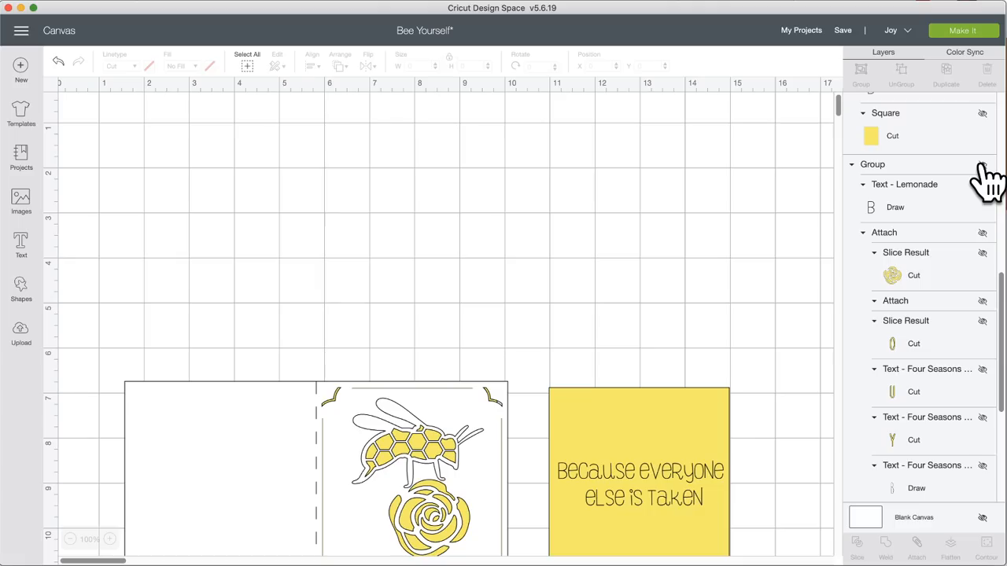
click(982, 165)
click(672, 211)
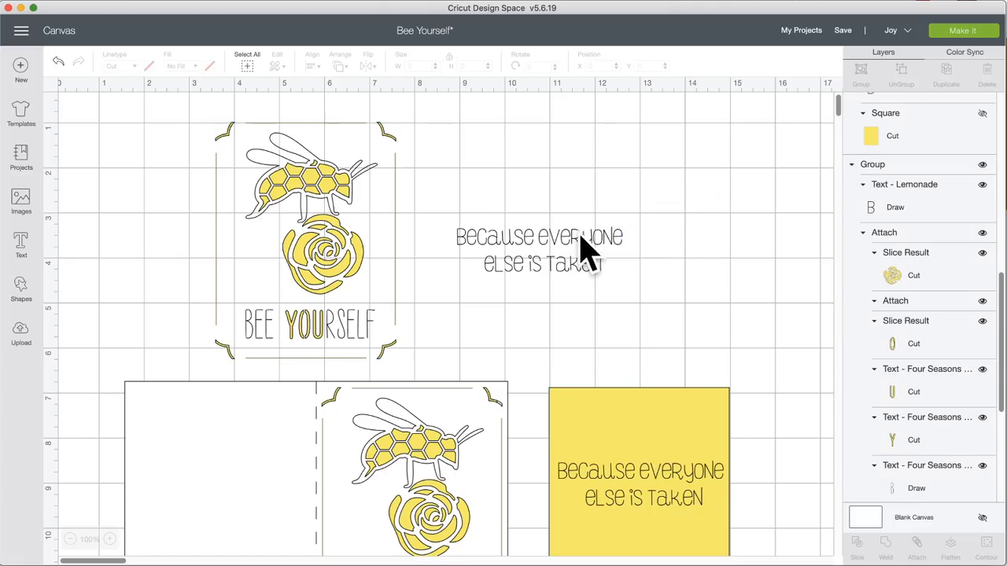
click(551, 249)
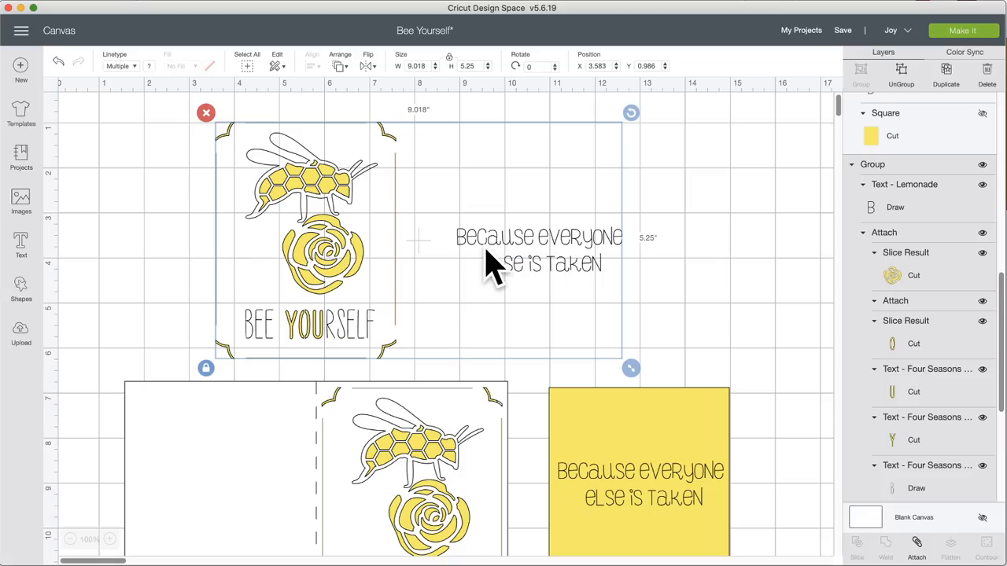
scroll(449, 353, down, 5)
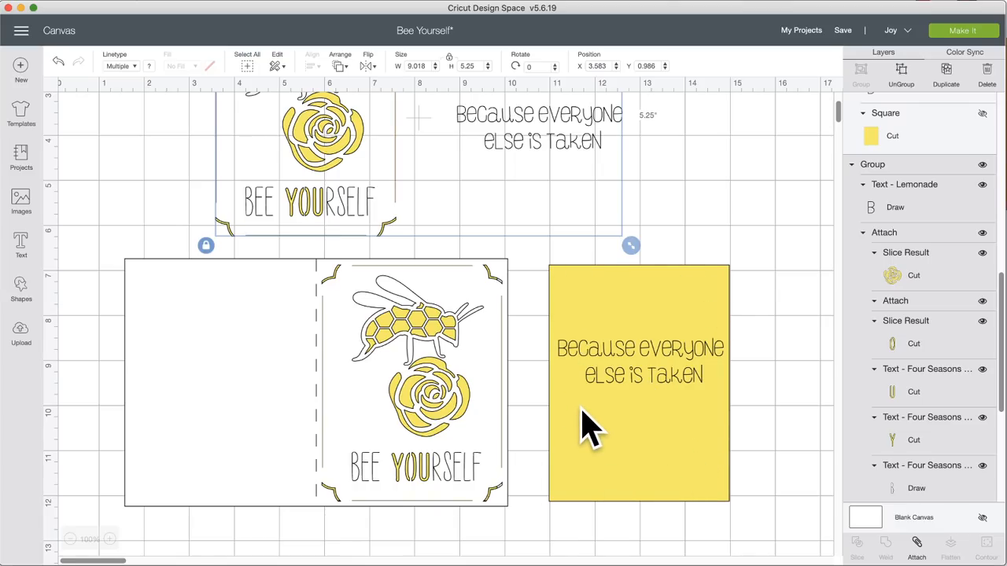
scroll(557, 422, up, 3)
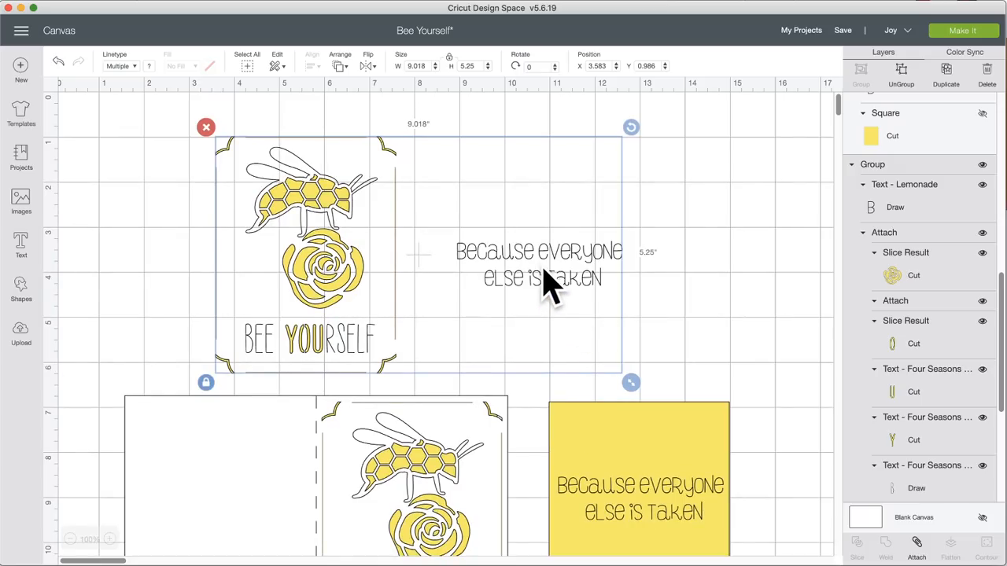
Step: Hide the full folded card group and prepare the remaining design for making, with all materials loaded on the card mat
click(488, 456)
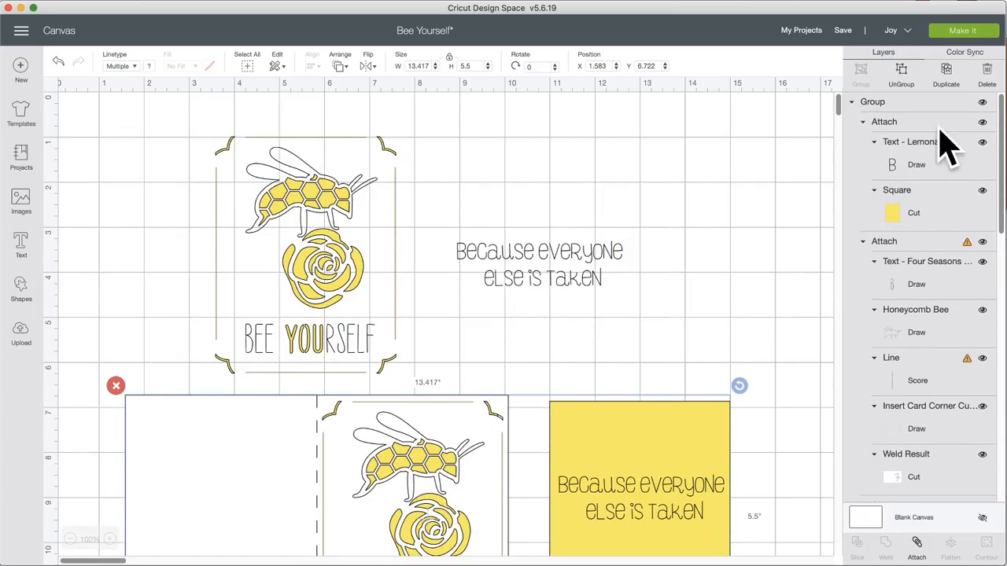
click(983, 102)
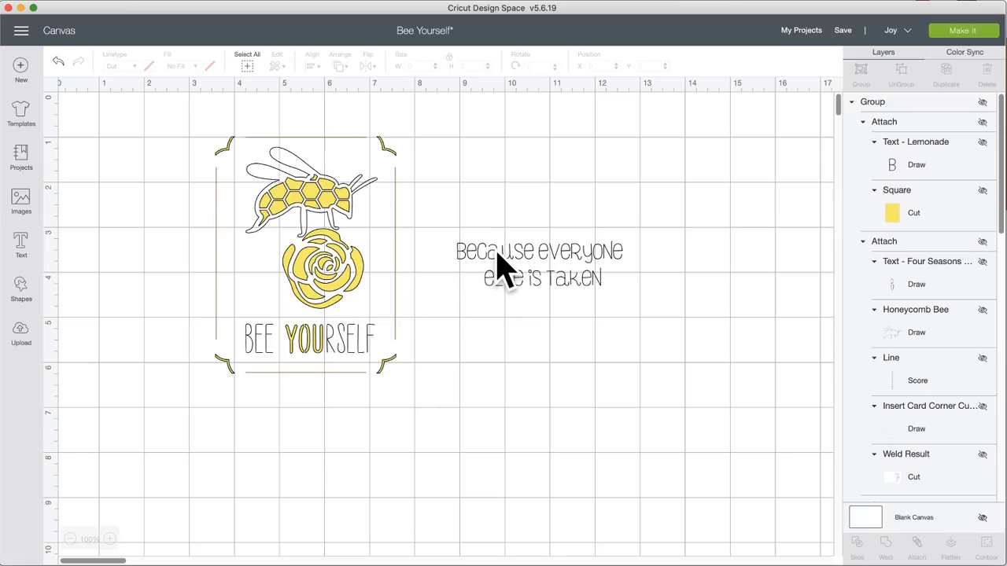
click(958, 31)
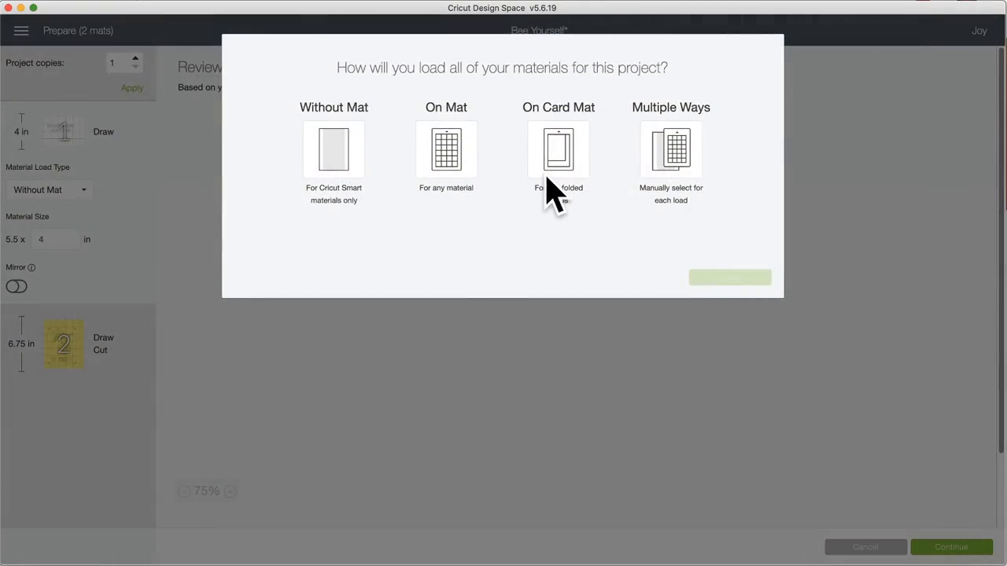
click(560, 150)
click(723, 278)
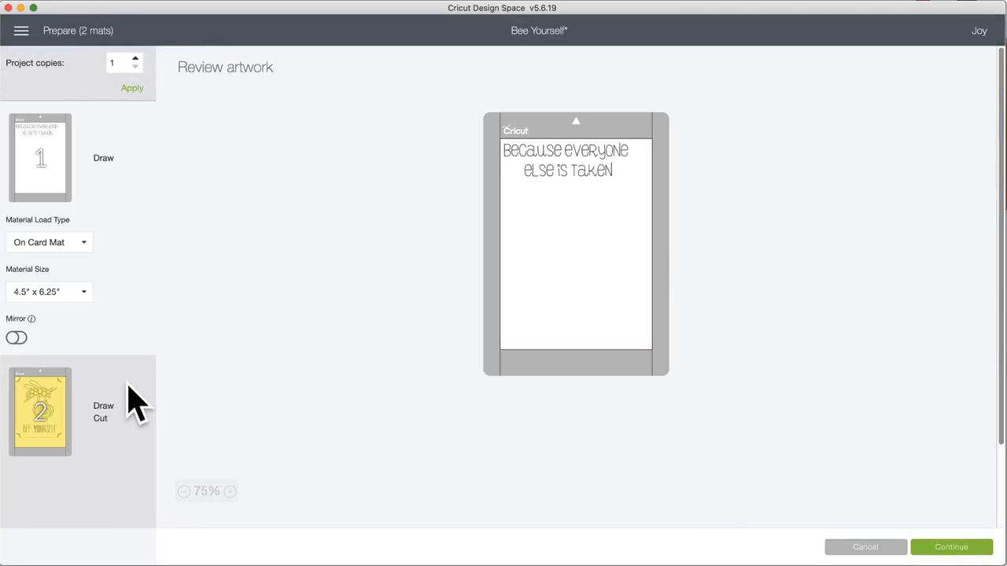
Step: Review the artwork placement on the bee design mat and on the mat with the sentiment text
click(50, 395)
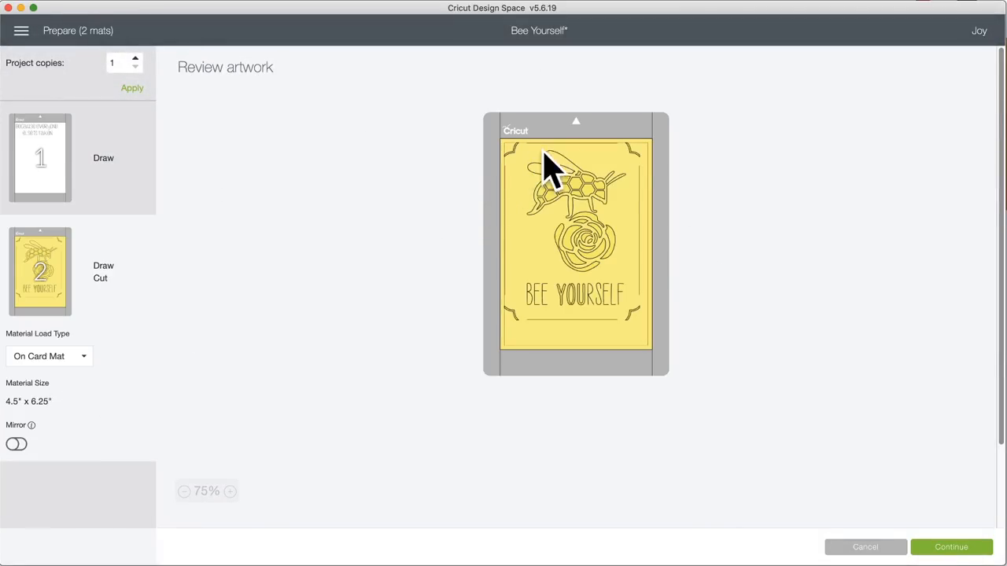
click(45, 148)
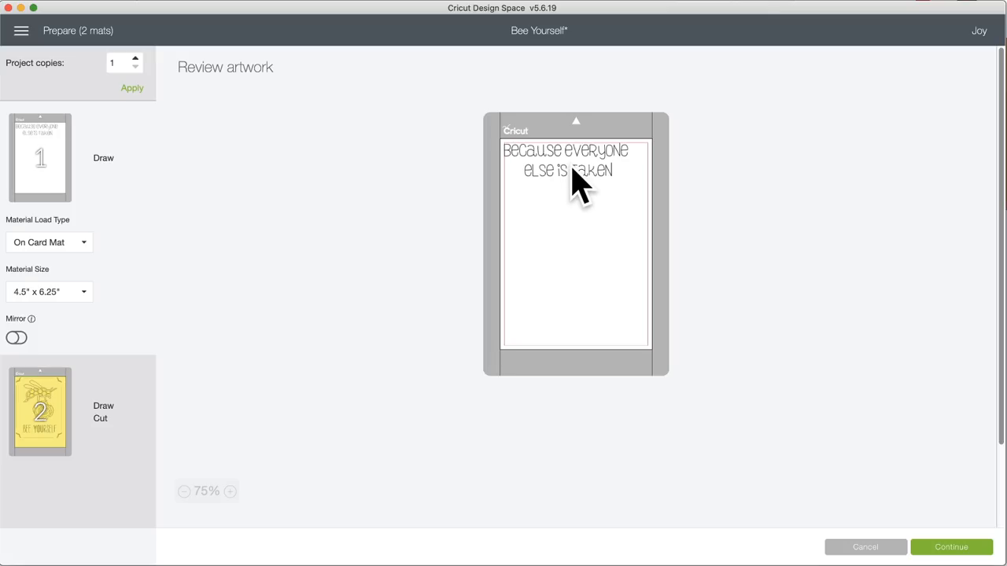
Step: Move the sentiment text lower on its card mat, and leave the mat preview for the canvas
drag(546, 186, 555, 229)
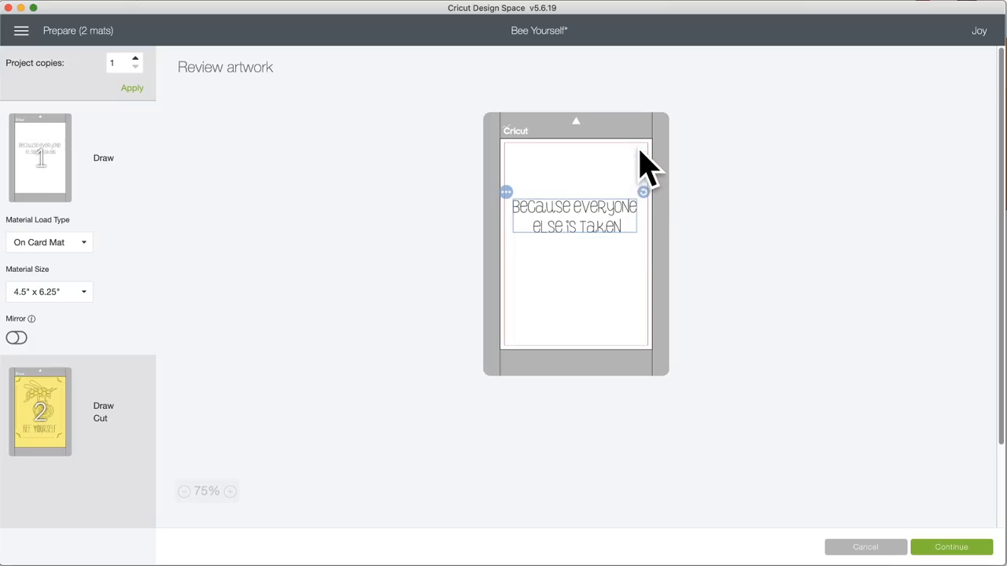
drag(597, 206, 599, 205)
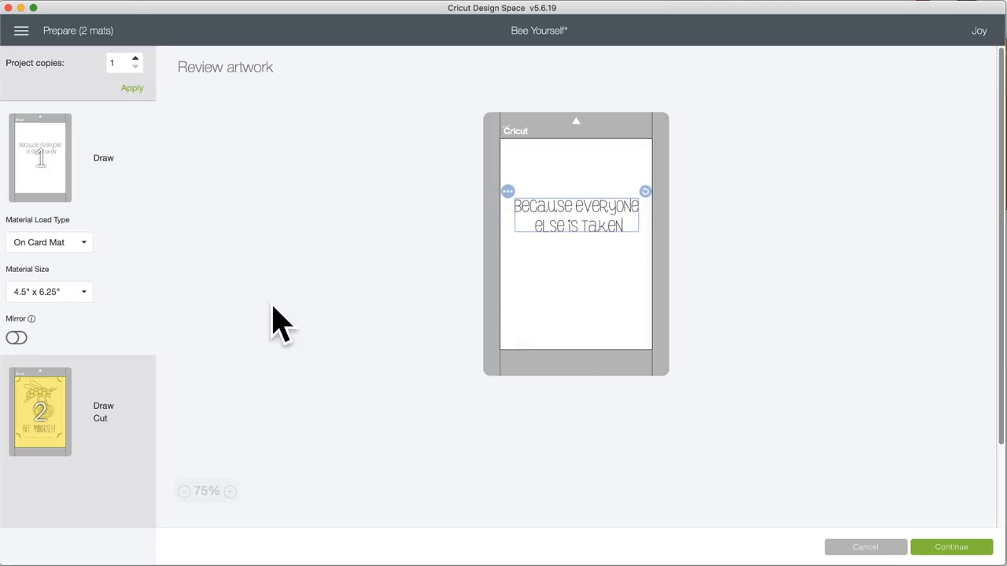
click(866, 547)
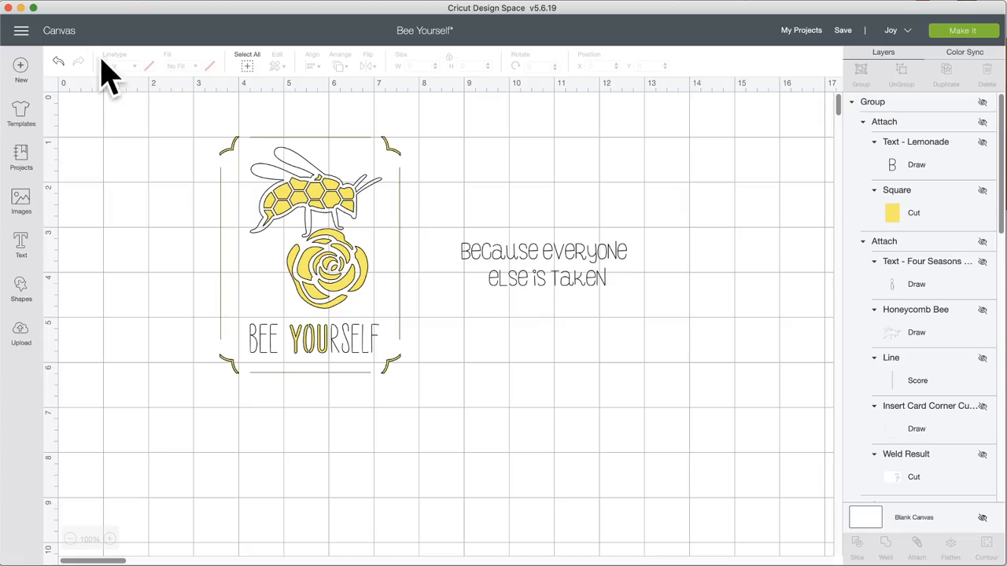
Step: Look over the image upload options and recently uploaded images, and return to the canvas
click(21, 330)
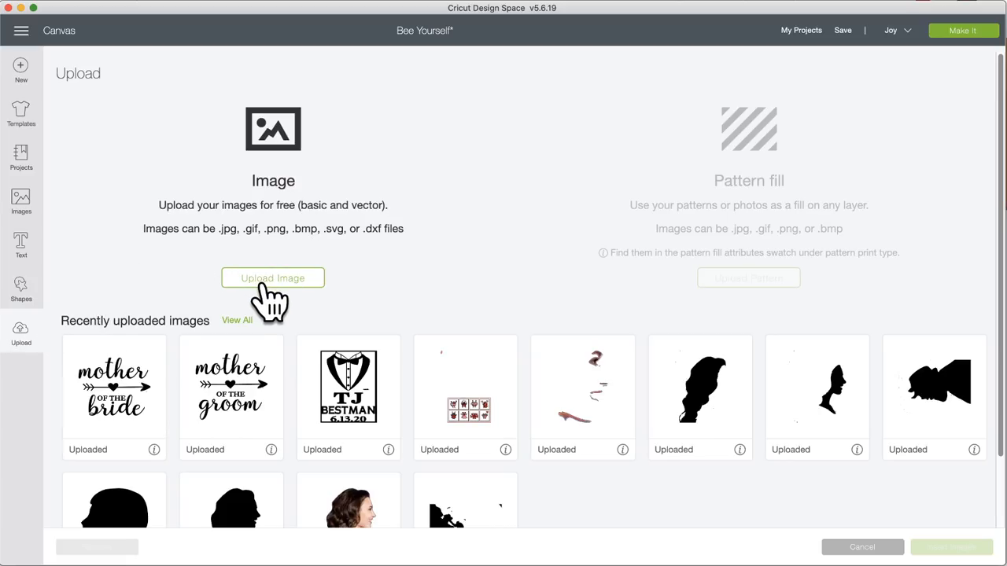
click(22, 326)
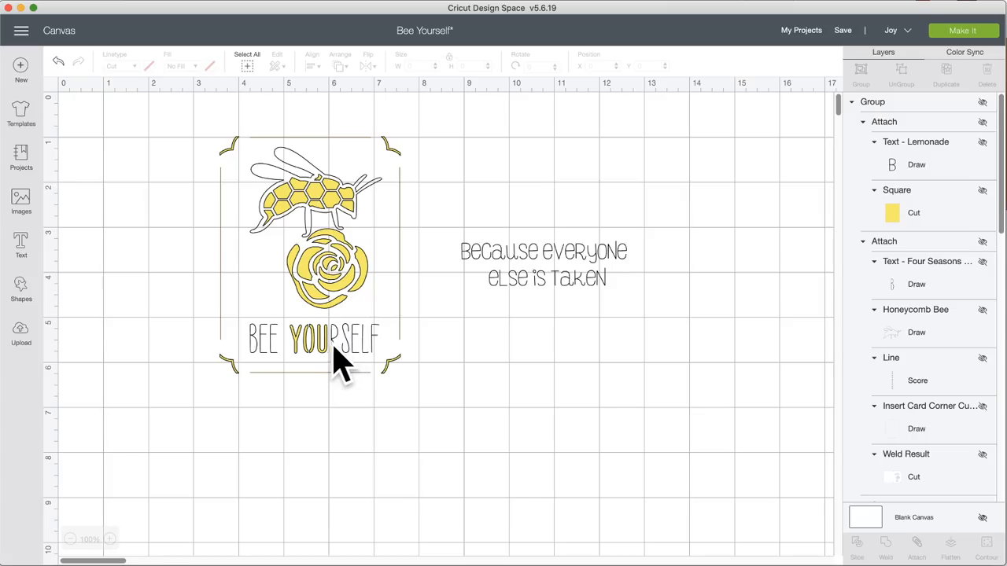
Step: Browse the image library's cartridges and examine the themed image sets available for card designs
click(21, 203)
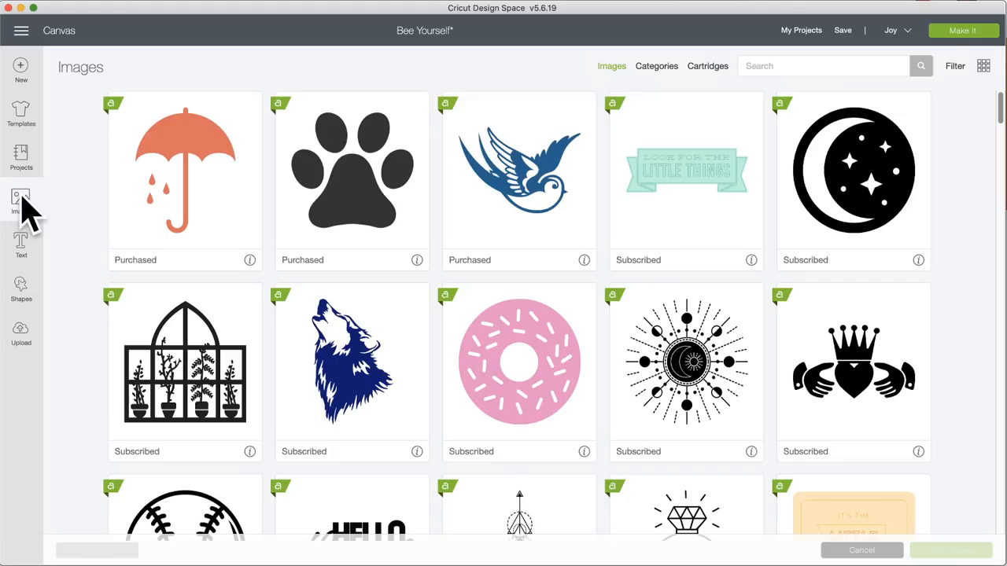
click(706, 69)
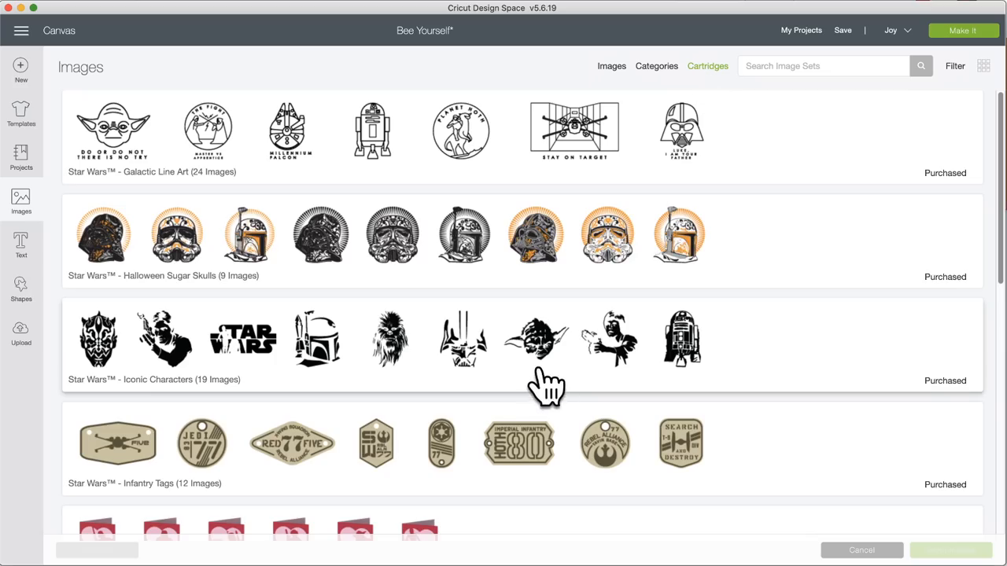
scroll(542, 381, down, 10)
scroll(548, 385, down, 8)
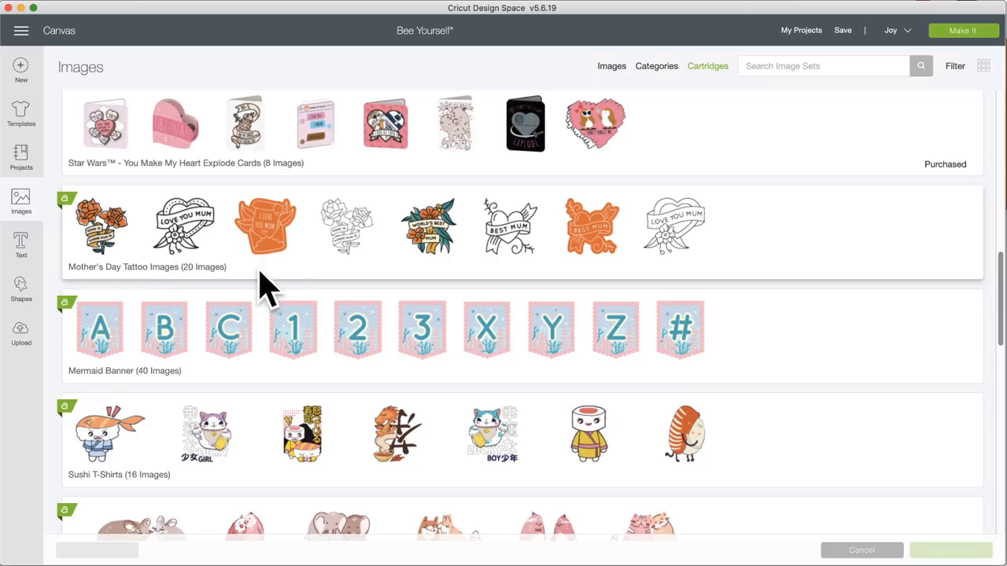
scroll(224, 331, down, 2)
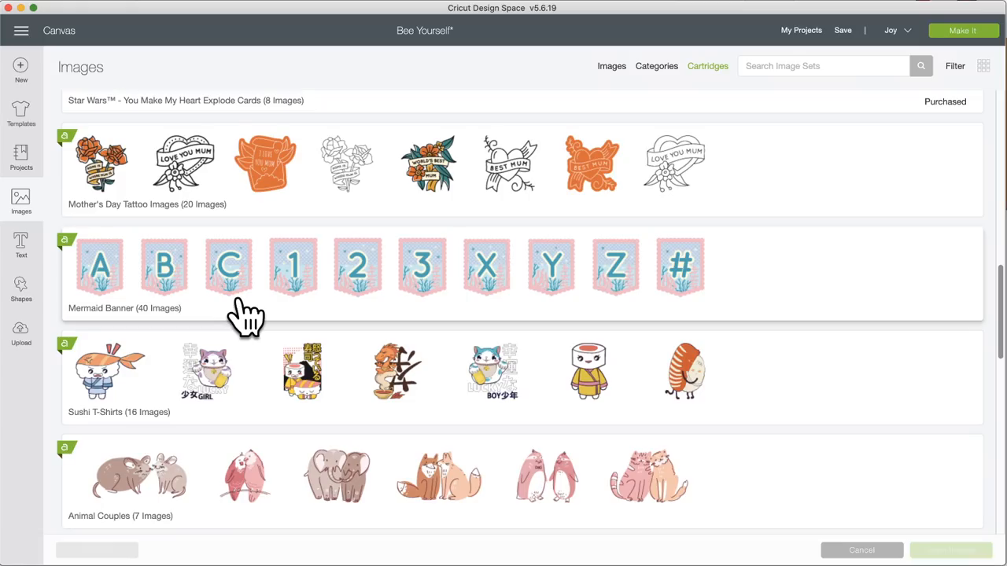
scroll(243, 315, down, 3)
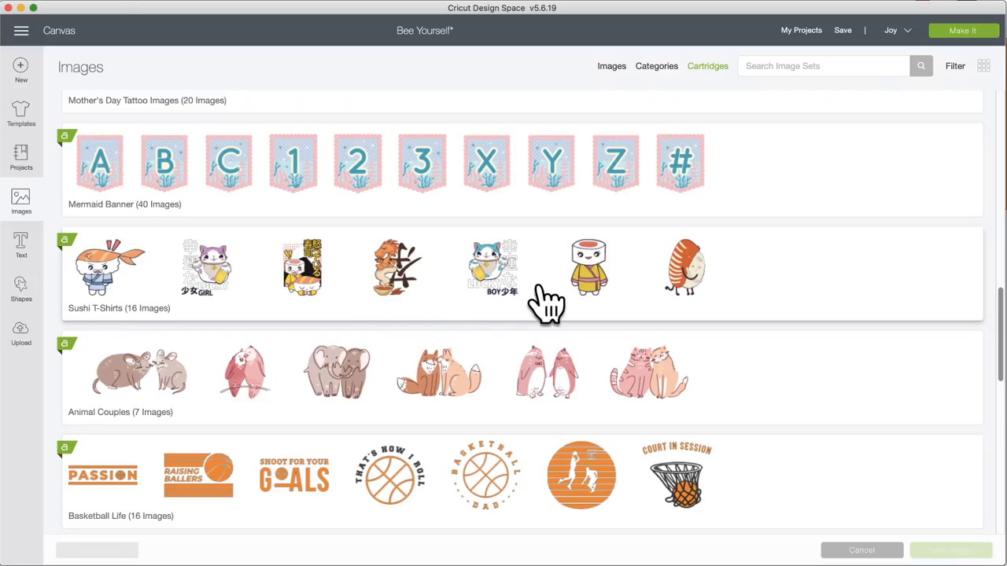
scroll(361, 315, down, 3)
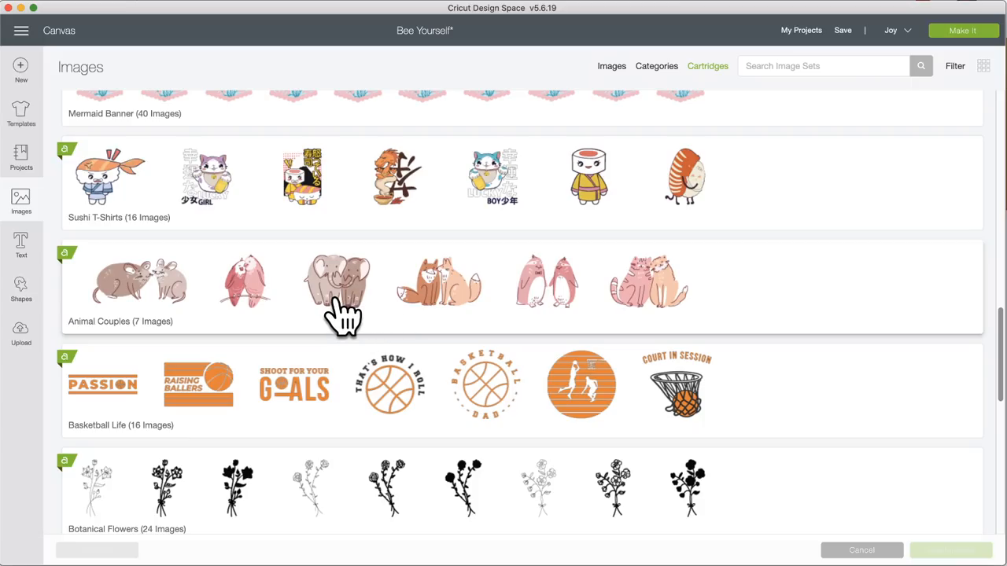
scroll(334, 315, down, 4)
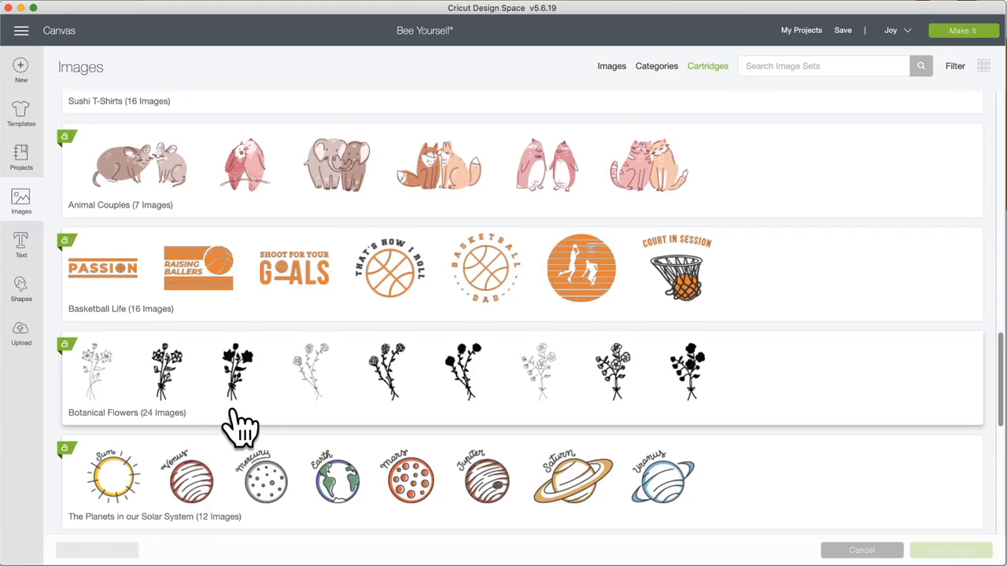
scroll(240, 425, down, 1)
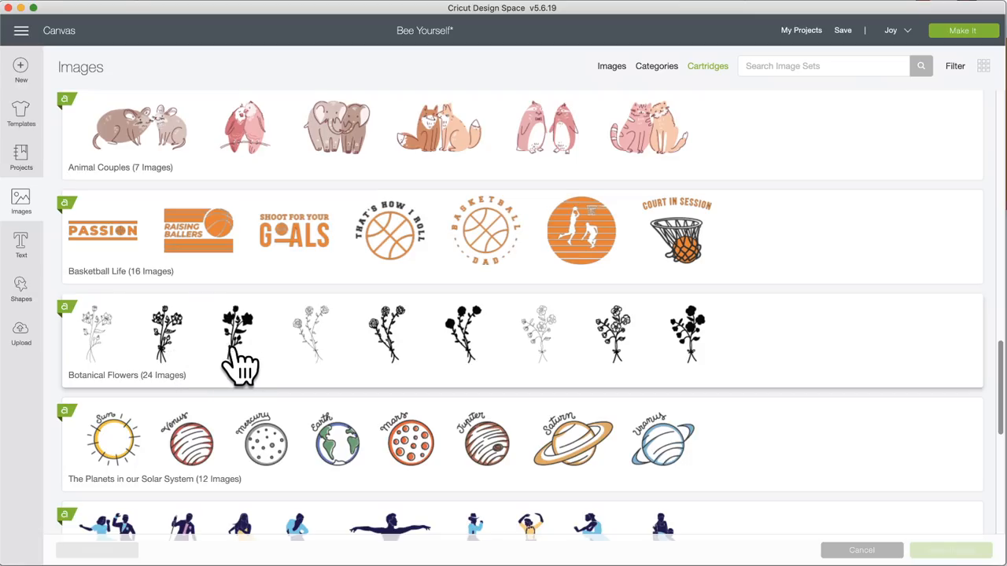
scroll(250, 366, down, 5)
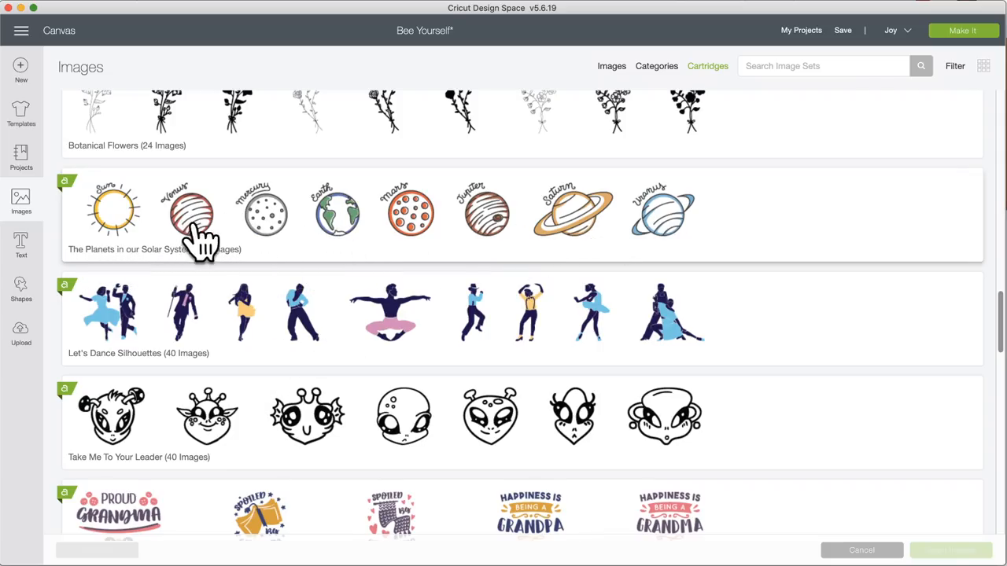
scroll(220, 323, down, 3)
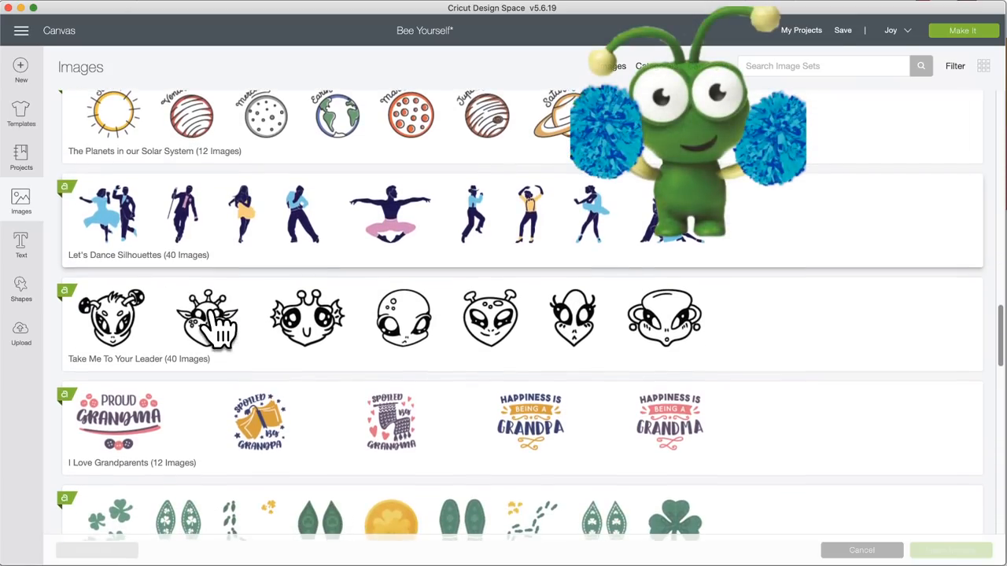
scroll(219, 326, down, 1)
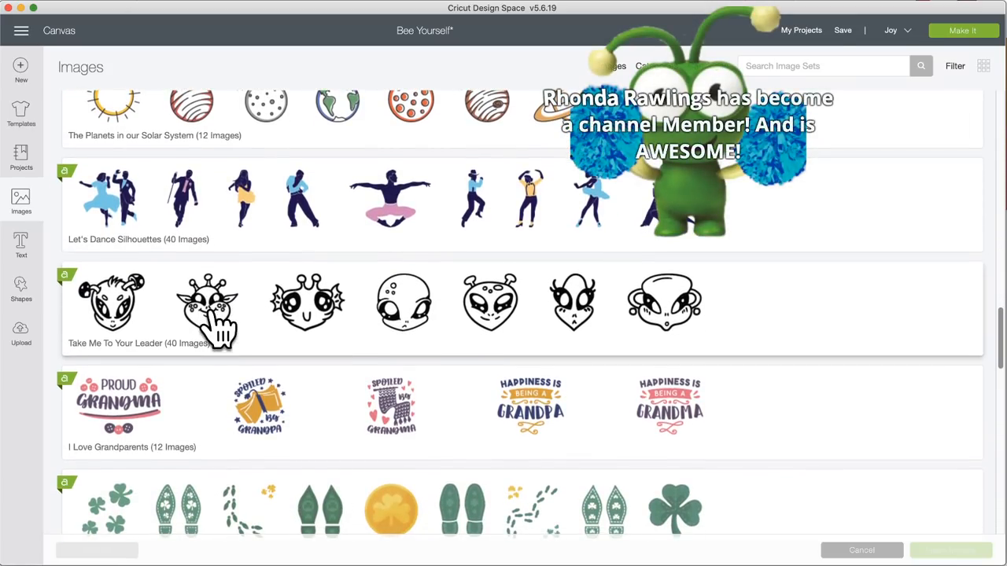
scroll(221, 325, down, 2)
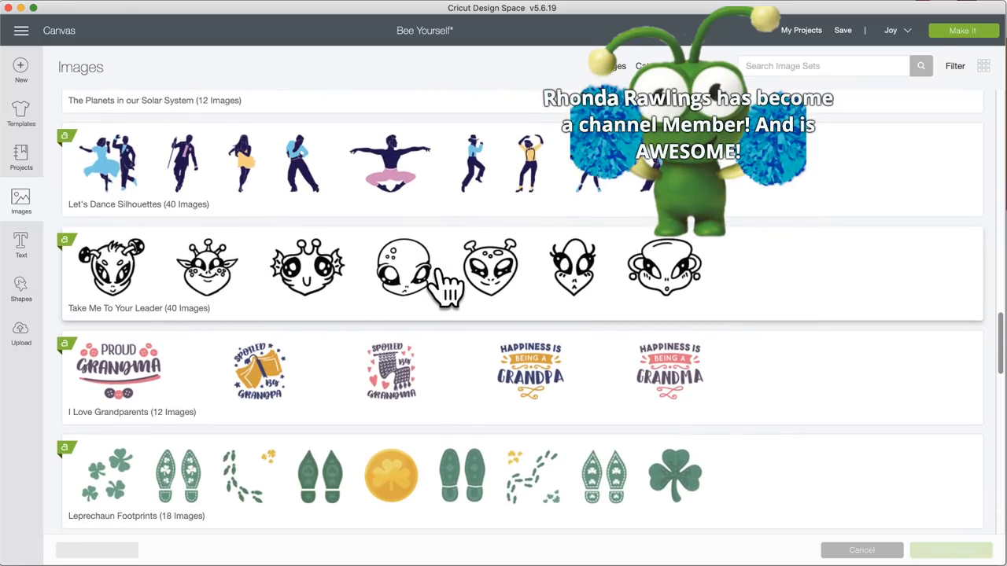
scroll(236, 409, down, 3)
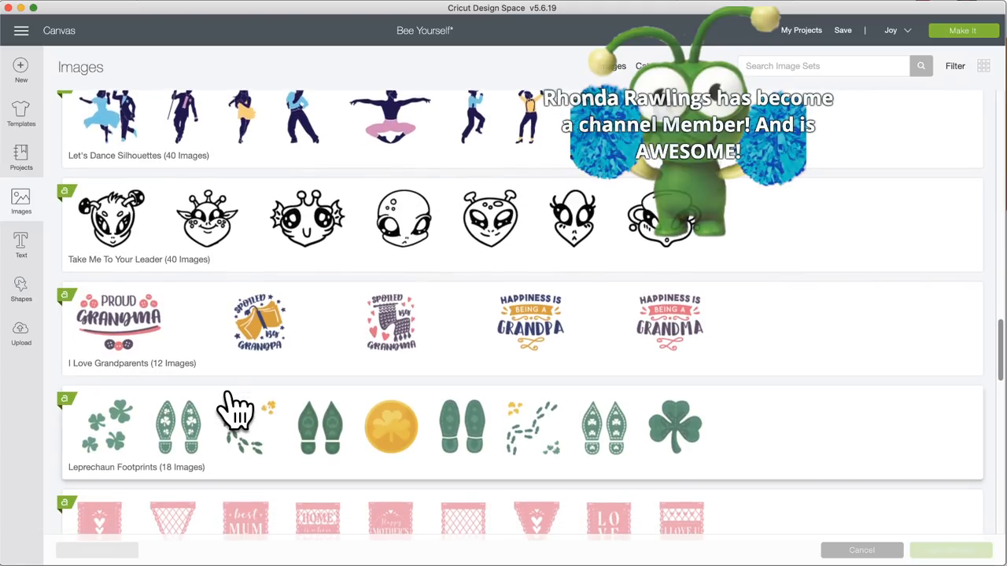
scroll(236, 409, down, 1)
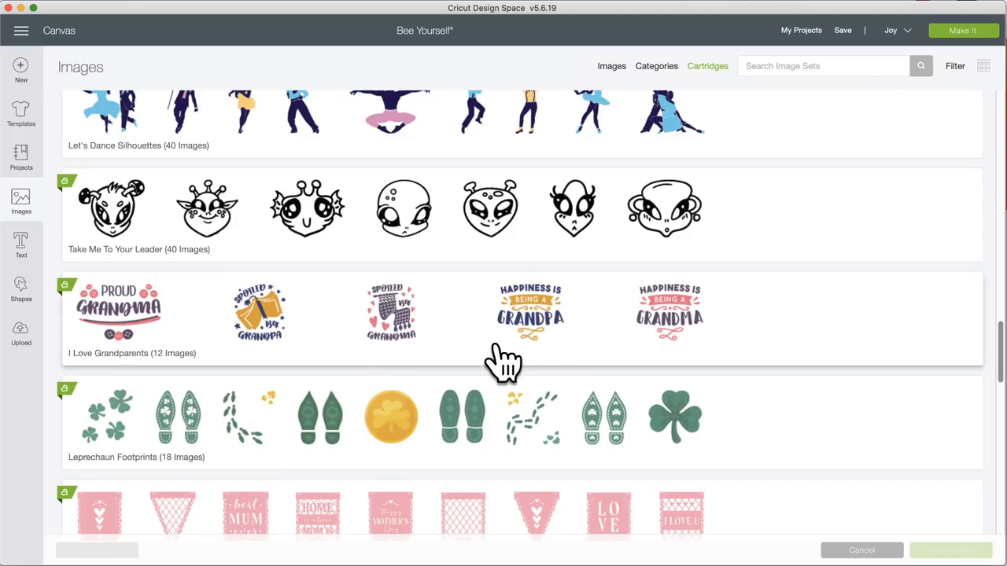
scroll(472, 349, down, 2)
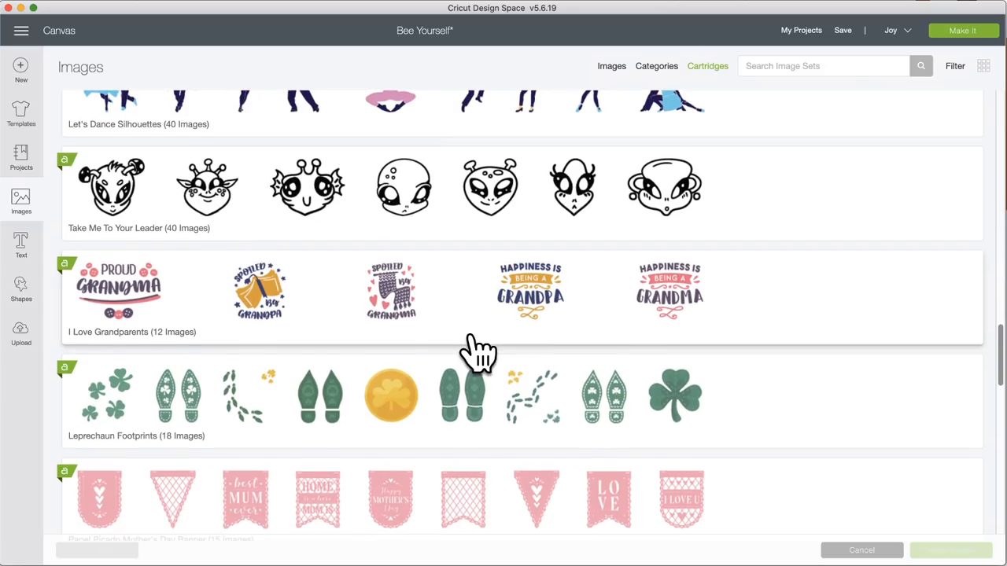
scroll(472, 348, down, 4)
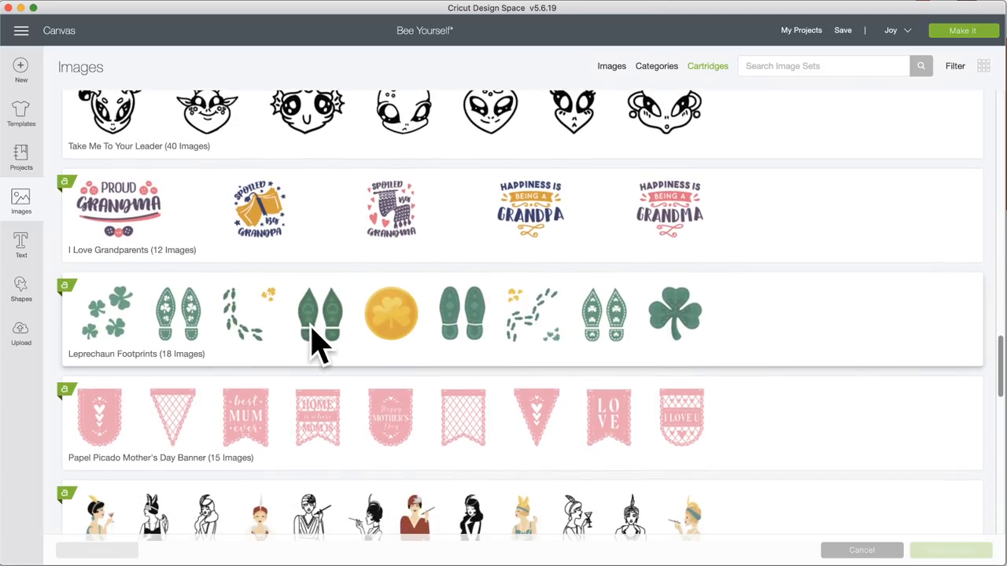
scroll(315, 343, down, 2)
scroll(315, 342, up, 2)
scroll(315, 342, down, 15)
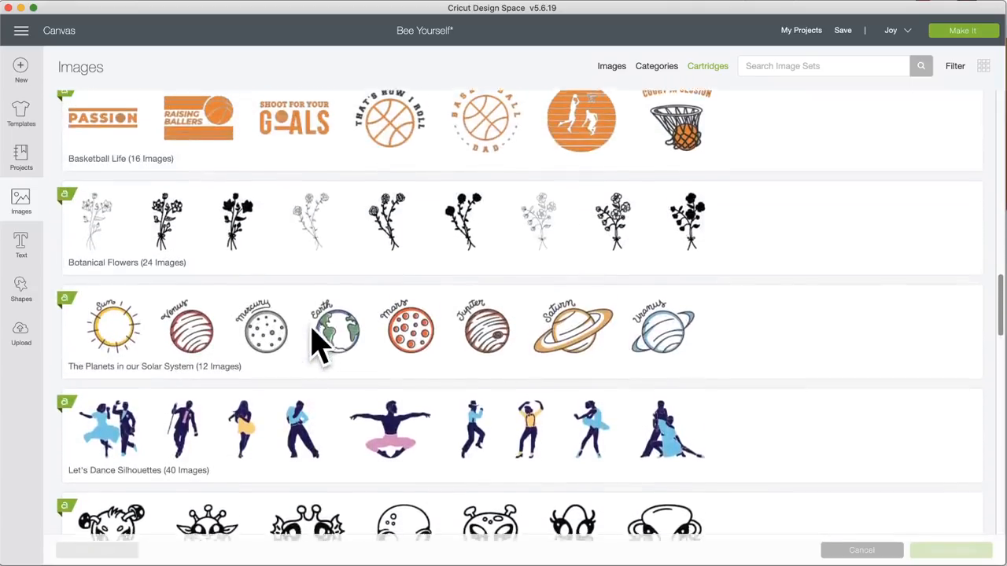
Step: Open the Botanical Flowers image set and examine its solid, outline and draw bouquet versions
click(608, 295)
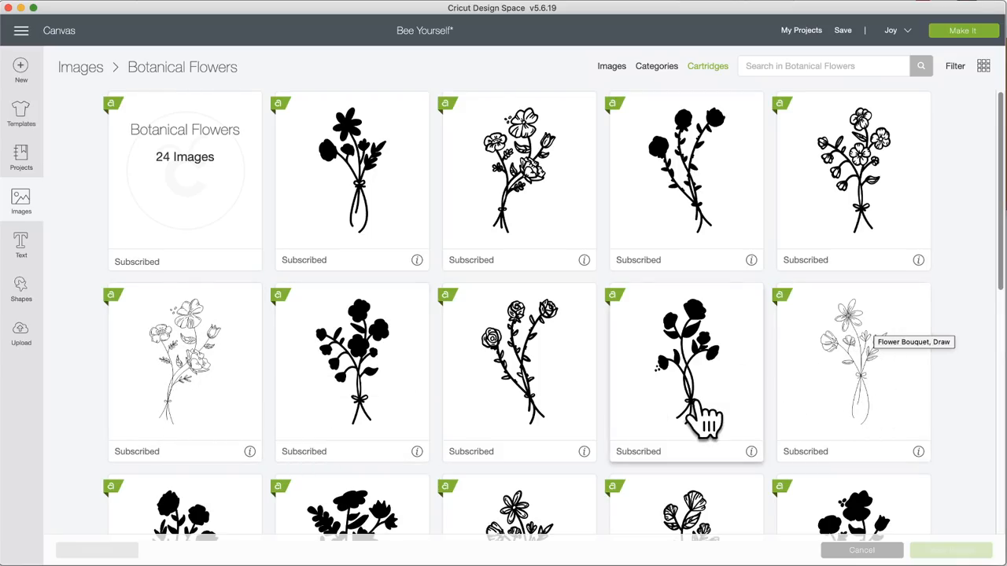
scroll(641, 413, down, 5)
scroll(645, 423, down, 3)
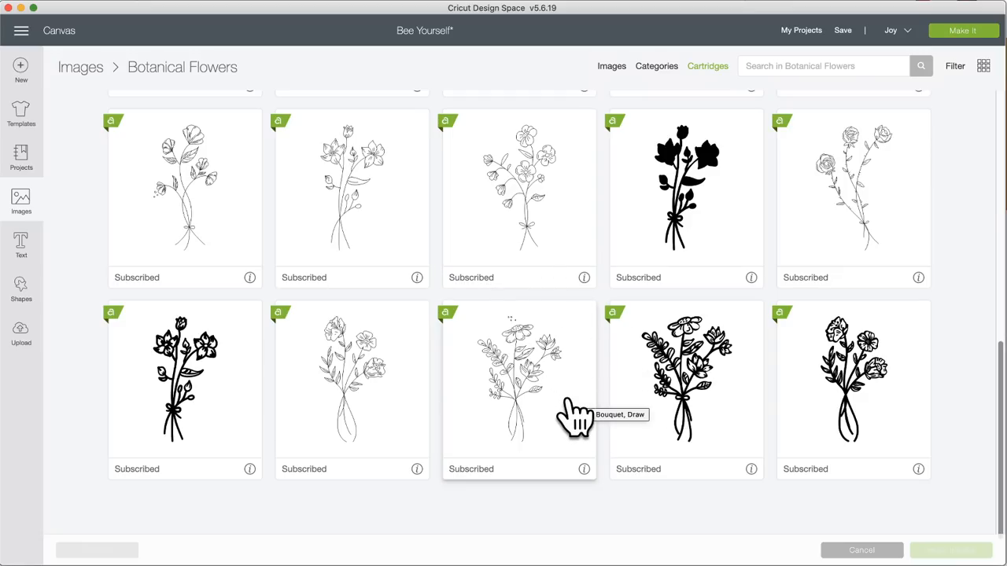
scroll(507, 358, up, 4)
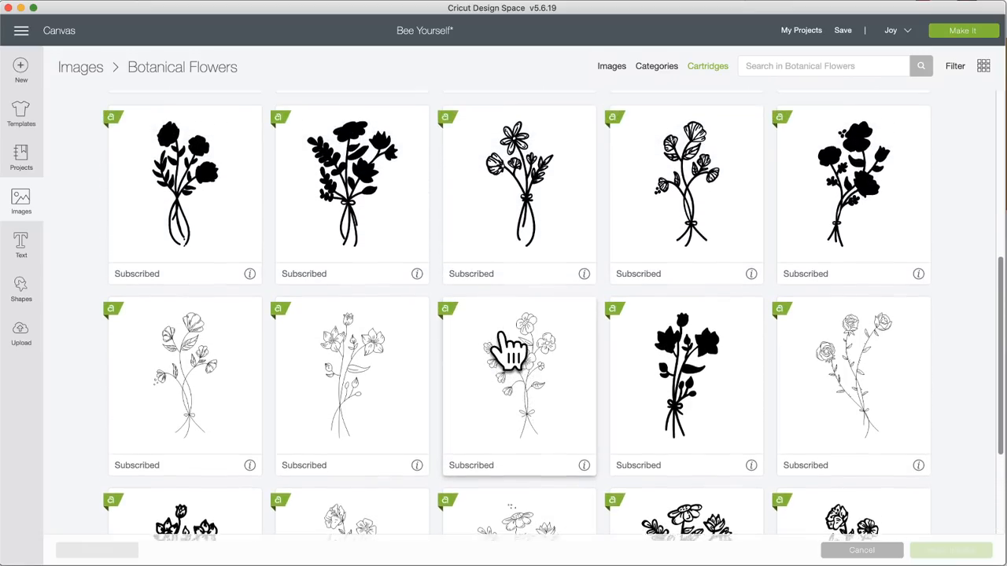
scroll(510, 348, up, 1)
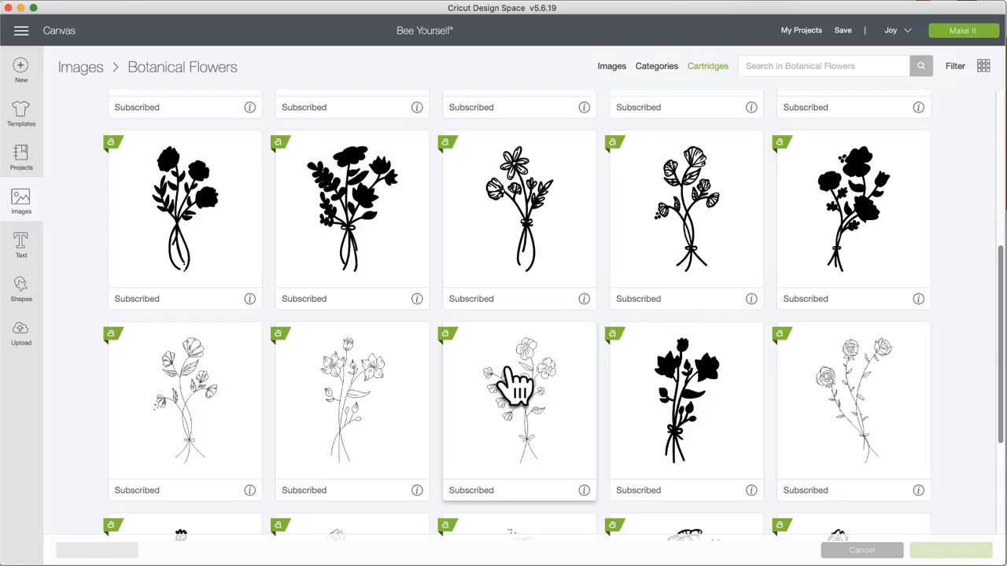
scroll(512, 377, down, 3)
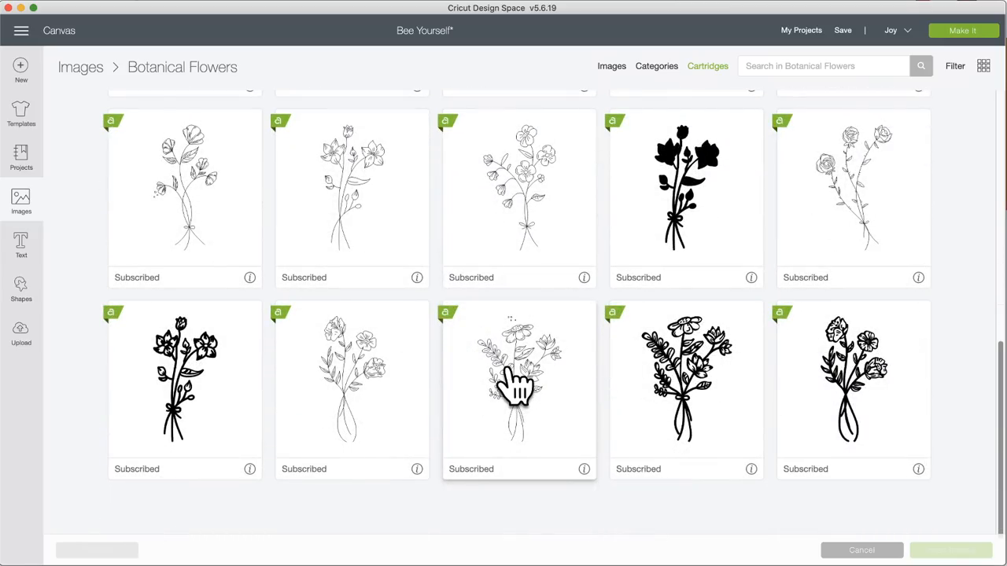
scroll(515, 383, up, 5)
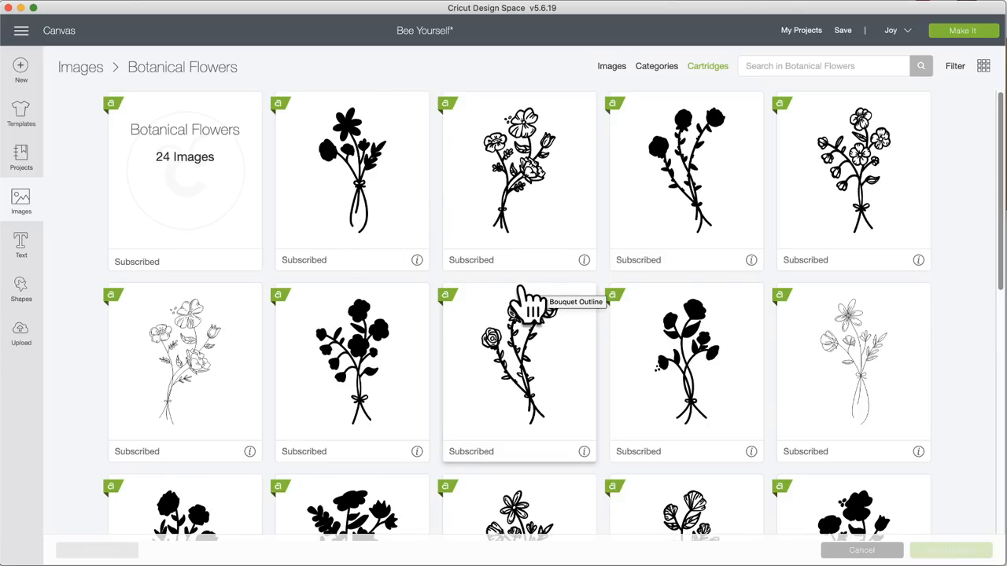
Step: Return to the full list of cartridges and search the image sets for "corners"
click(710, 68)
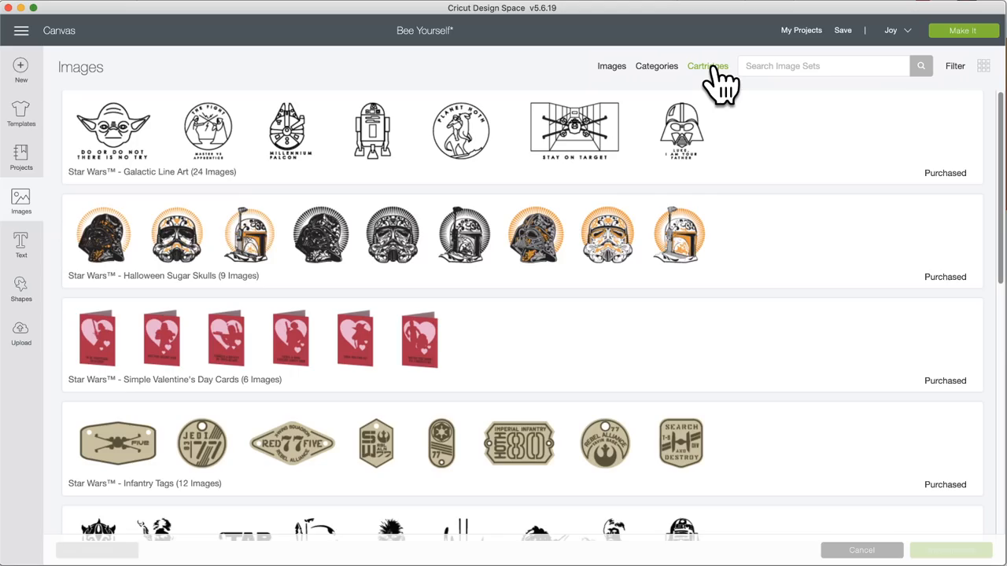
click(790, 62)
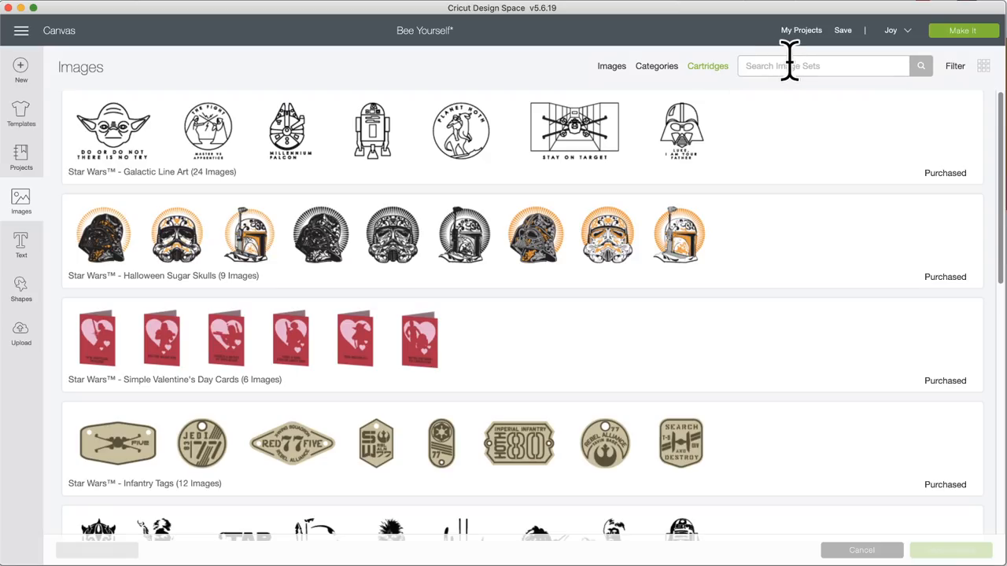
text(corner)
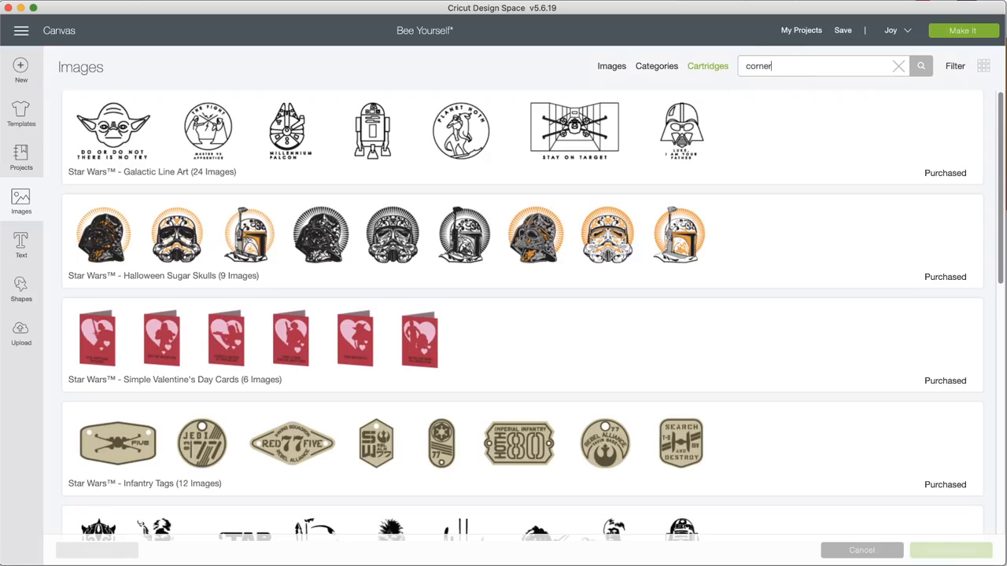
text(s)
key(Return)
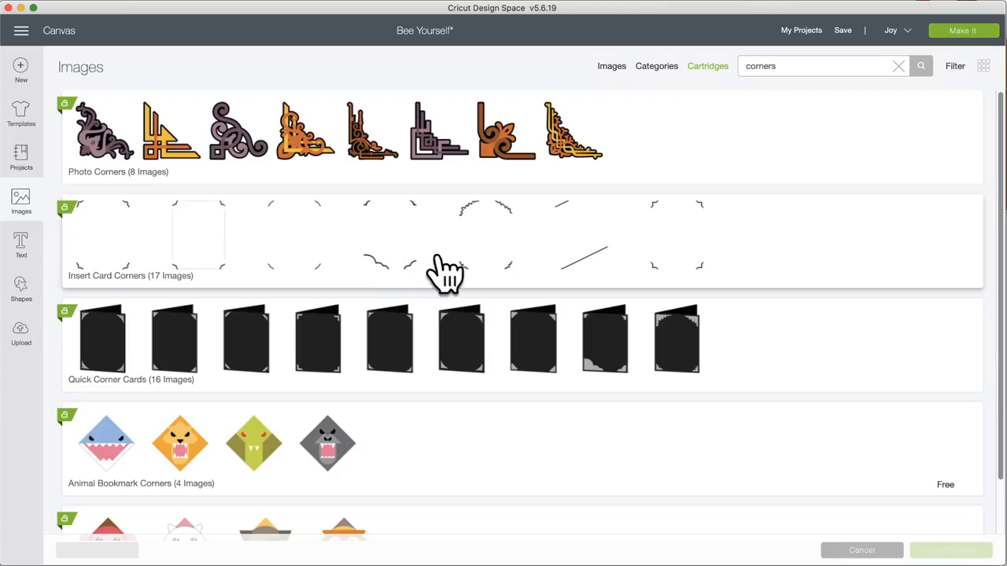
Step: Open the Insert Card Corners image set and insert the notched corner design with straight border lines between its corners
click(492, 234)
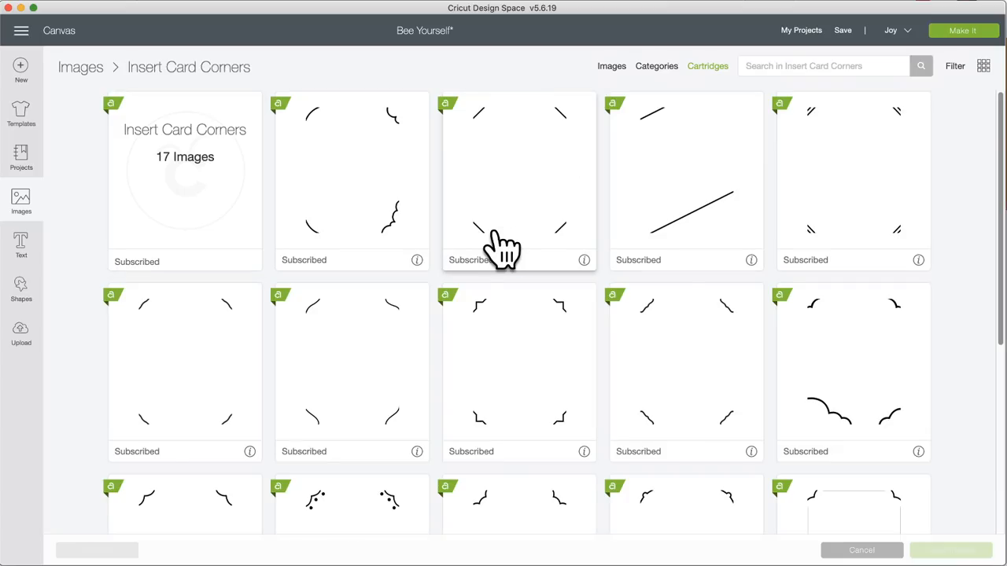
scroll(443, 382, down, 5)
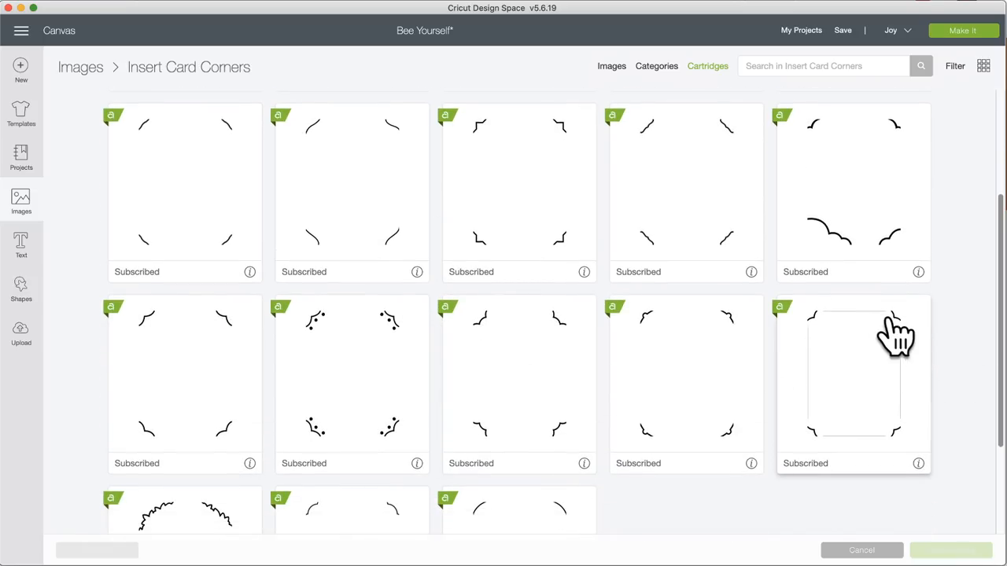
click(869, 370)
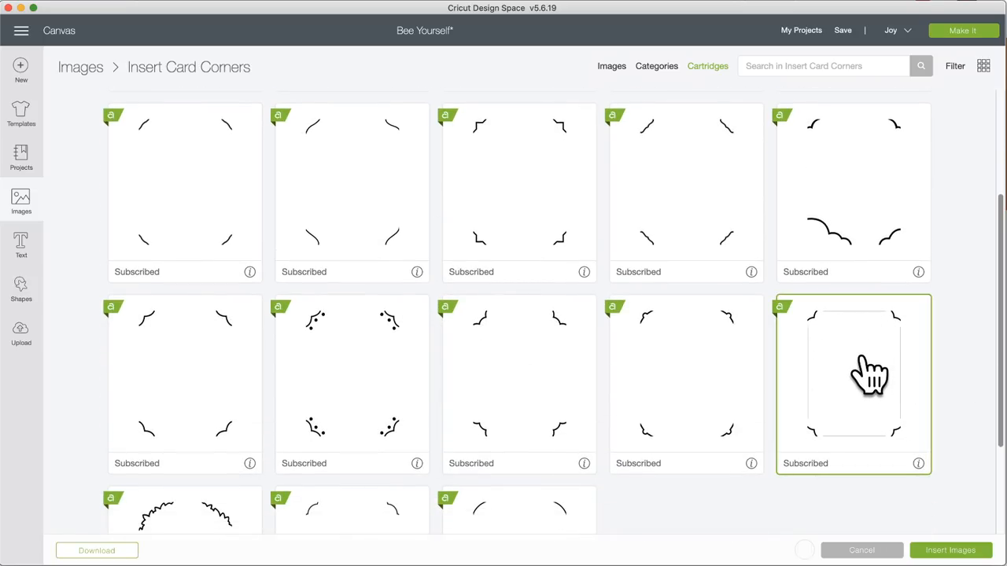
click(950, 551)
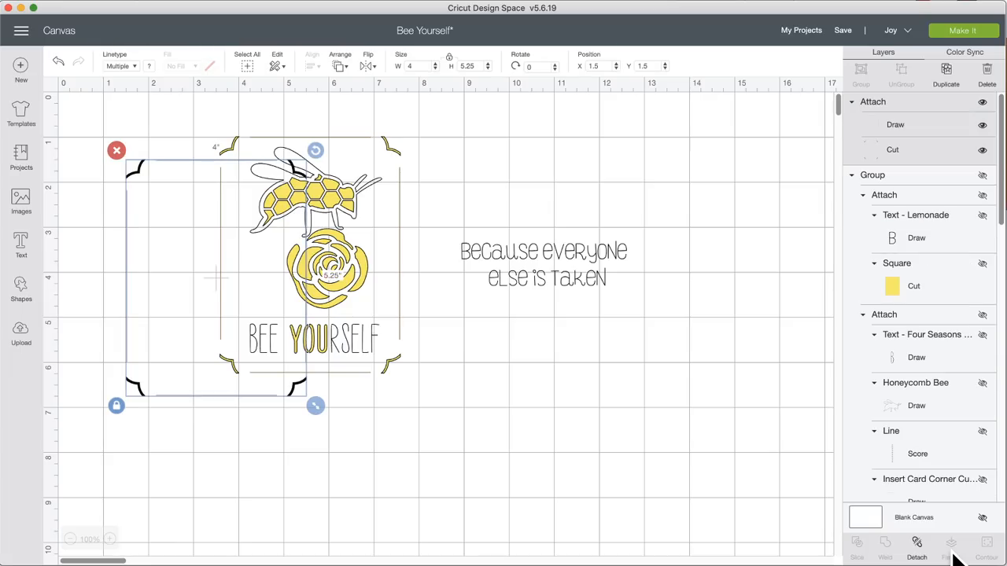
Step: Move the inserted corner frame to the empty area below the "Because everyone else is taken" text, at about X 9.15, Y 5.03
mouse_move(197, 397)
mouse_down()
mouse_move(452, 476)
mouse_move(468, 471)
mouse_up()
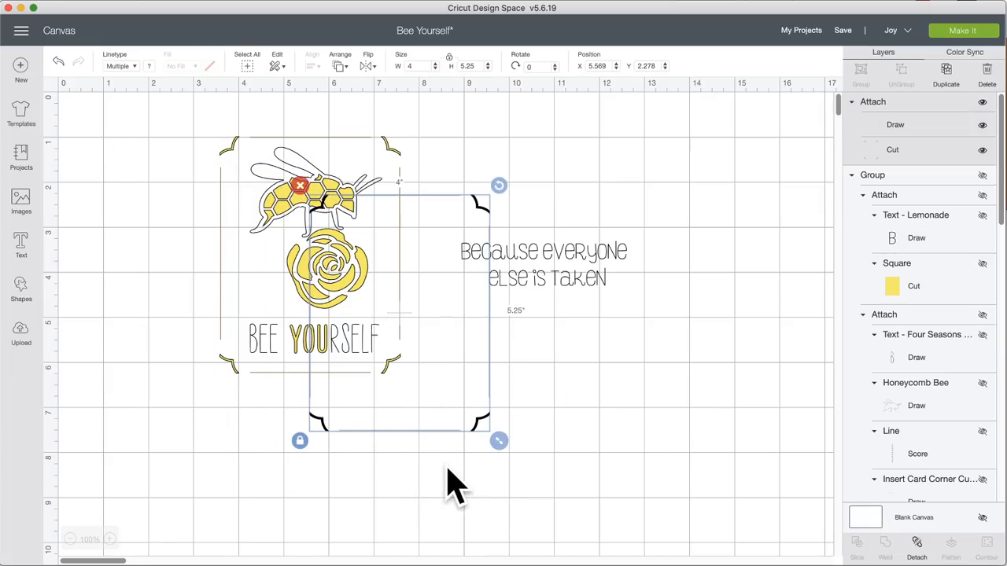
mouse_move(401, 434)
mouse_down()
mouse_move(586, 456)
mouse_move(568, 474)
mouse_up()
drag(482, 425, 696, 500)
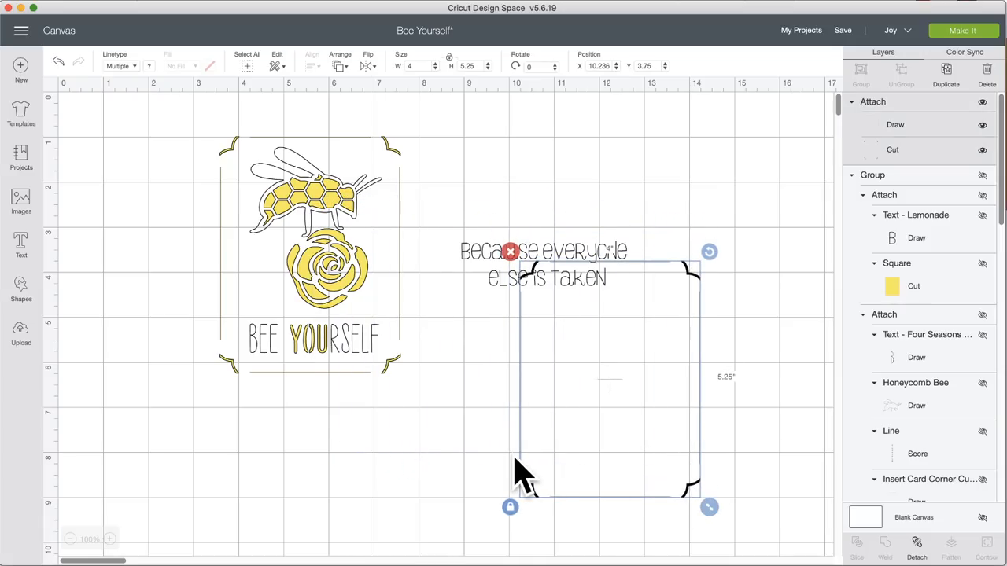
scroll(519, 409, down, 5)
mouse_move(520, 275)
mouse_down()
mouse_move(505, 336)
mouse_move(524, 346)
mouse_move(482, 413)
mouse_move(488, 423)
mouse_up()
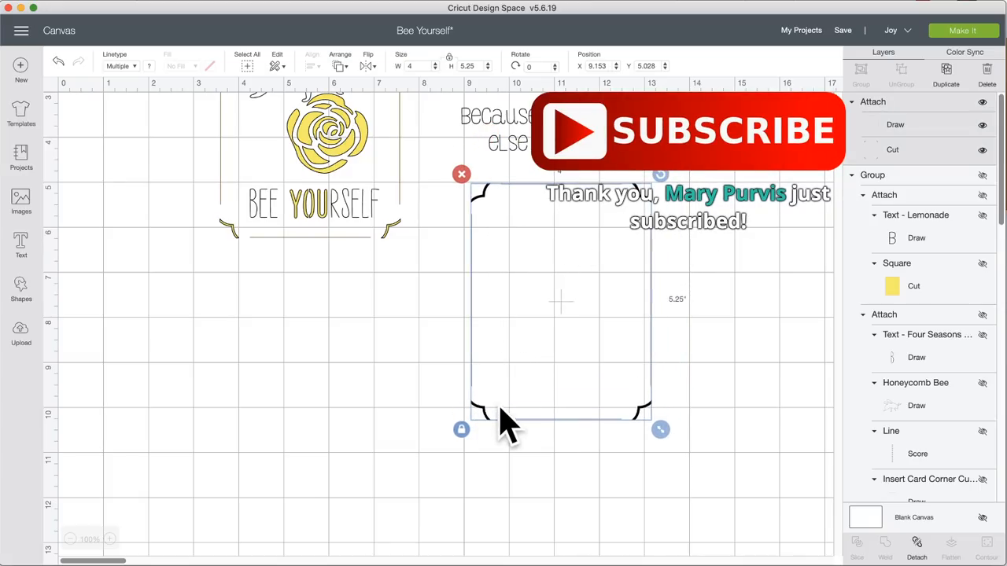
click(432, 319)
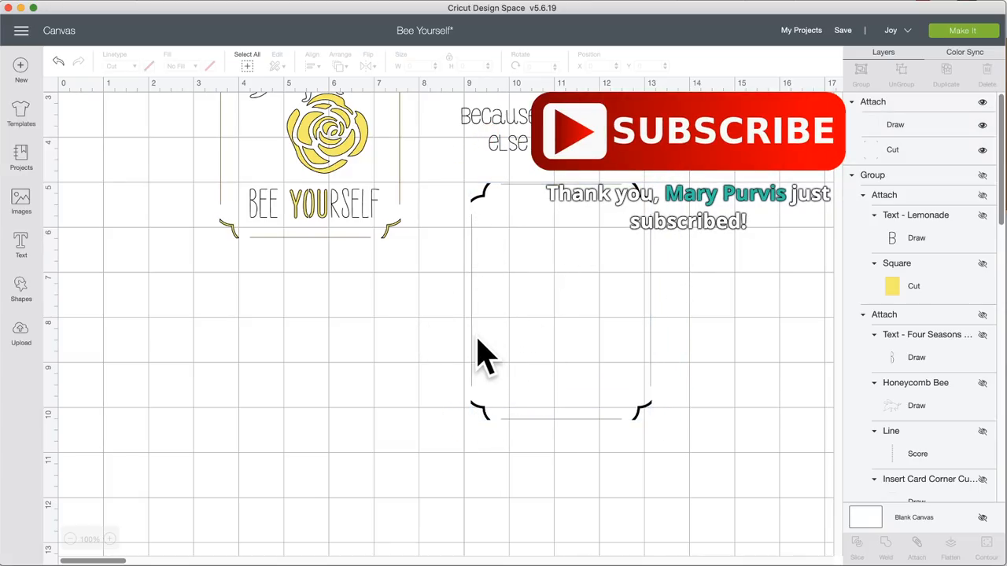
click(52, 84)
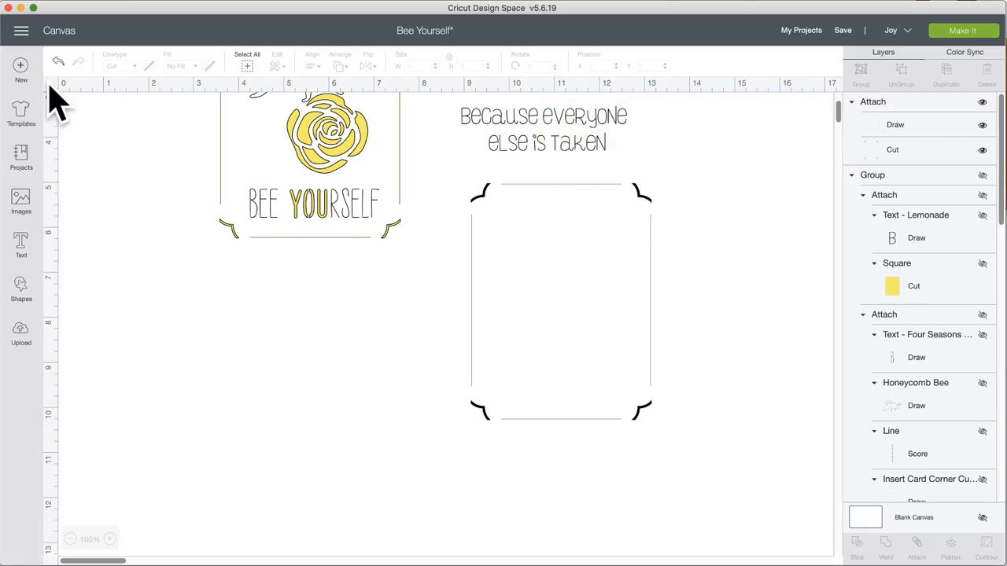
click(49, 87)
click(49, 87)
Step: Set the Draw layer of the new corner frame to a Glitter Gel pen in Gold
click(600, 190)
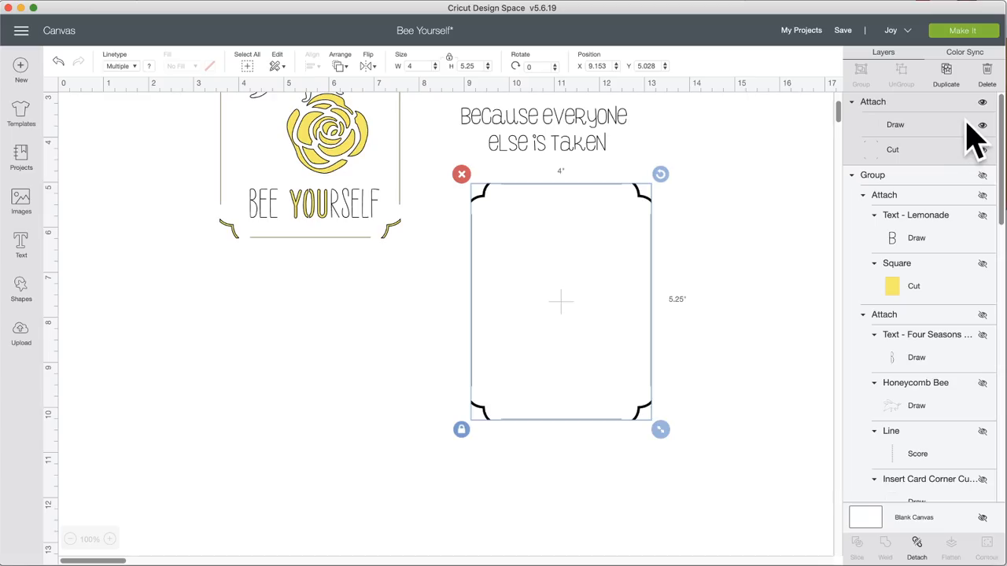
click(885, 128)
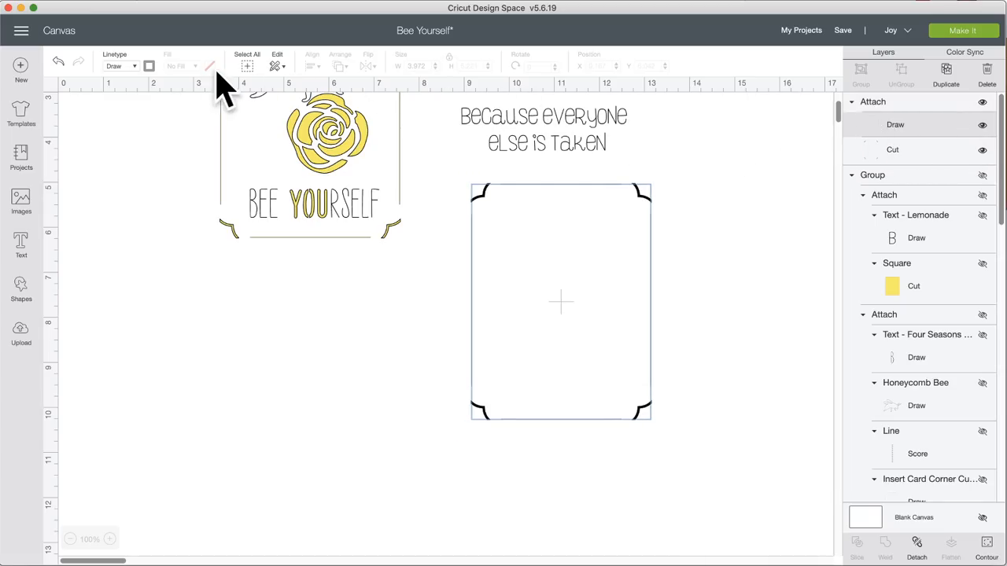
click(148, 66)
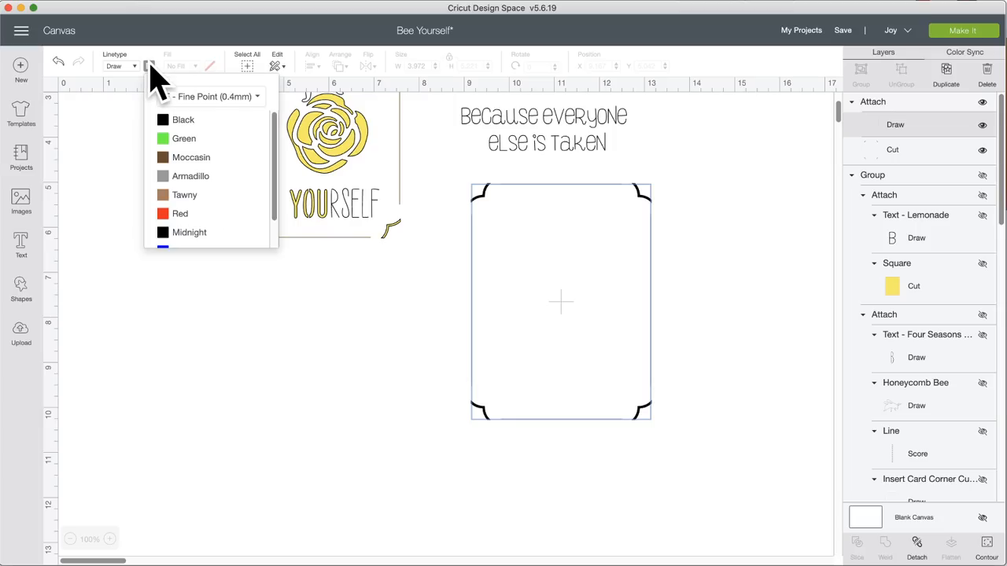
click(246, 96)
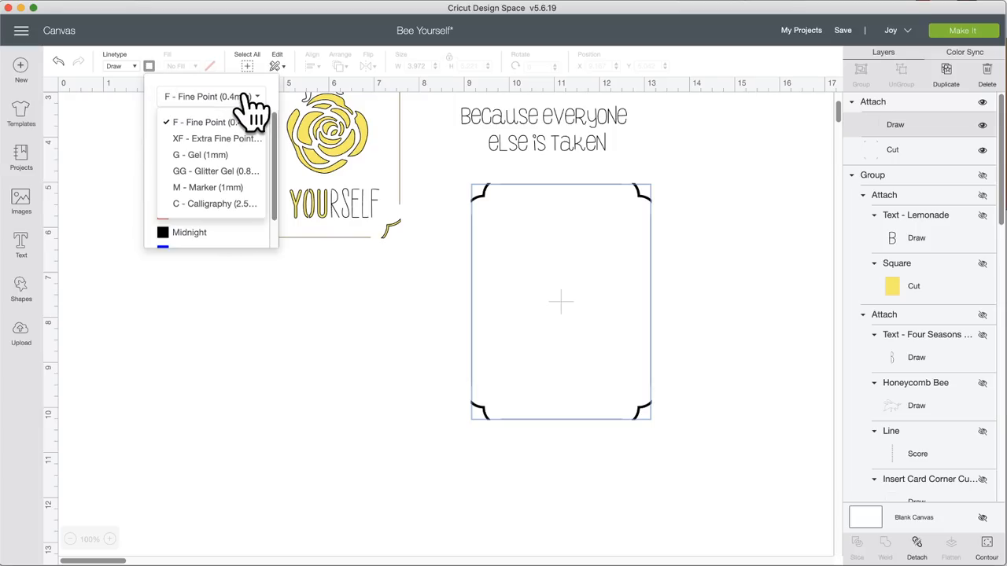
click(214, 171)
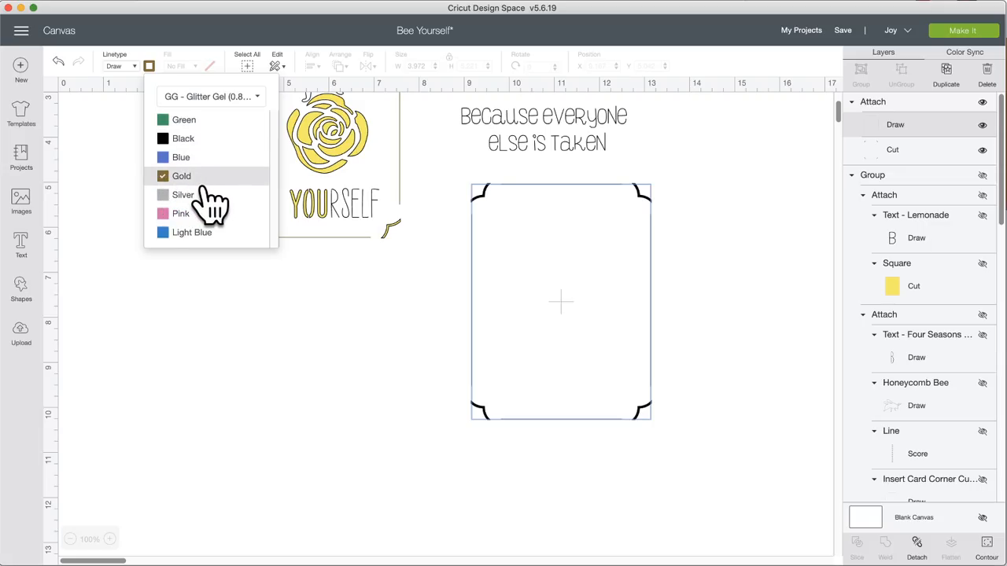
click(562, 292)
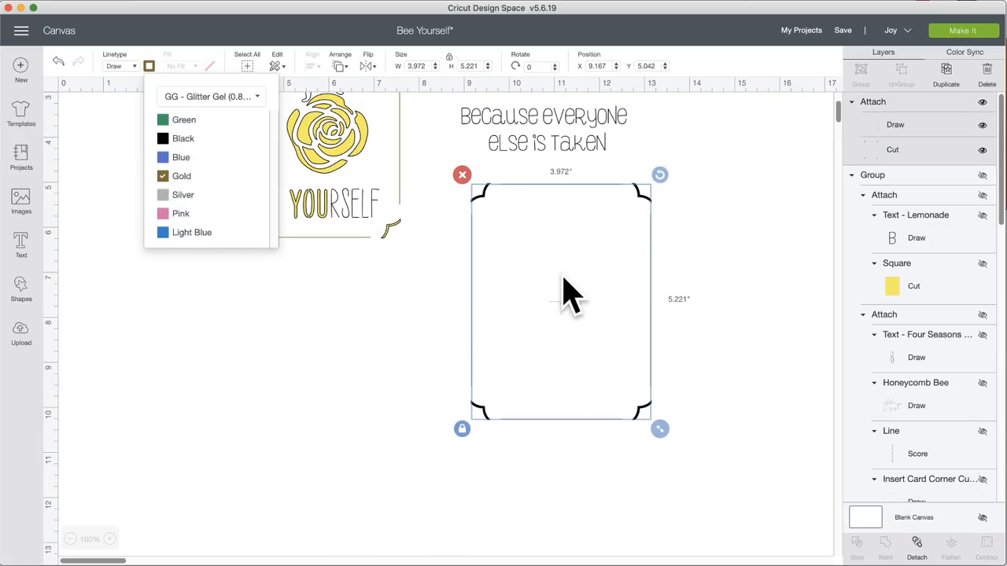
click(690, 285)
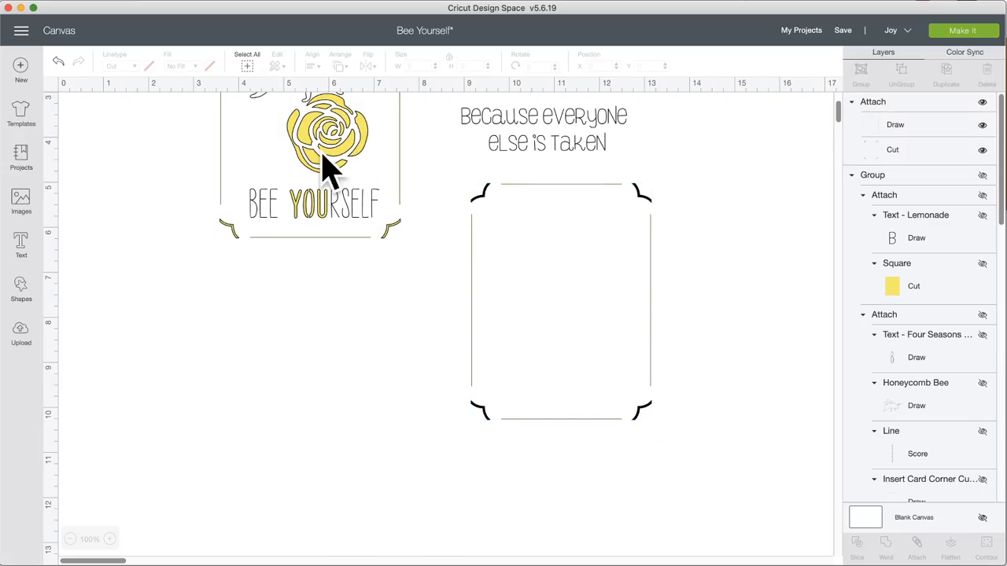
Step: Change the pen color of the new corner frame's Draw layer to Green
click(903, 127)
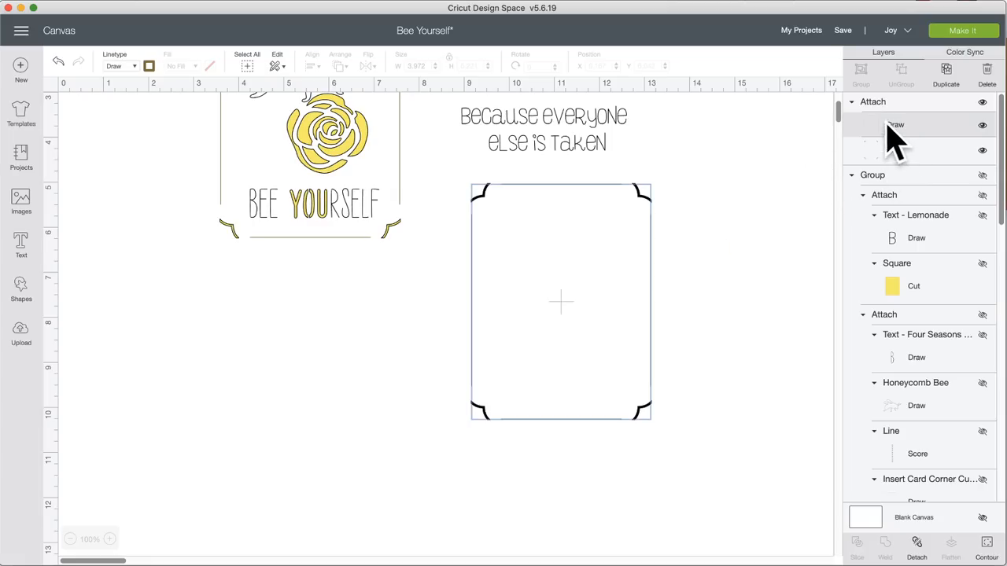
click(150, 67)
click(165, 121)
click(704, 282)
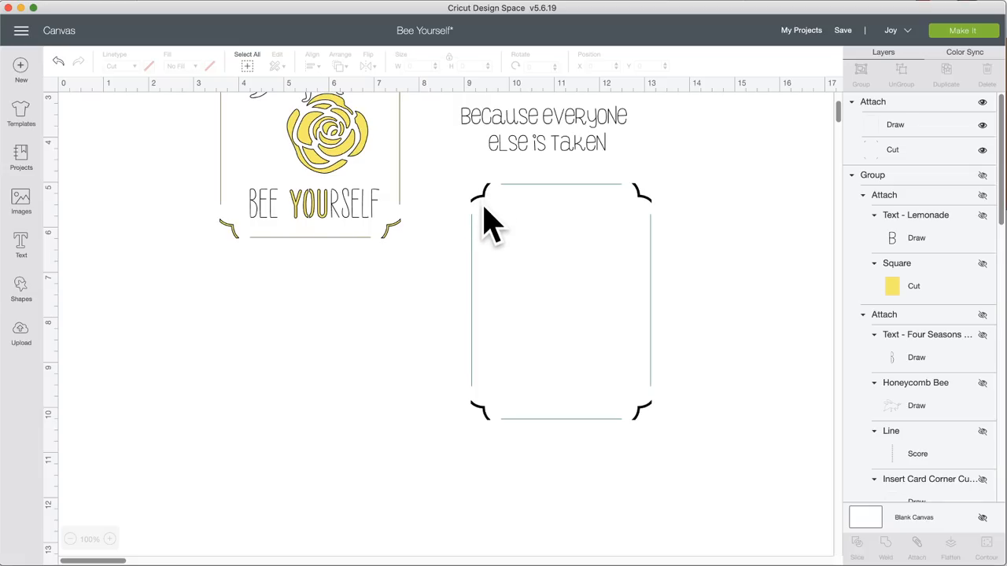
Step: Examine the finished Bee Yourself card group and the layers that make up its lettering and artwork
scroll(488, 226, up, 3)
scroll(488, 226, down, 3)
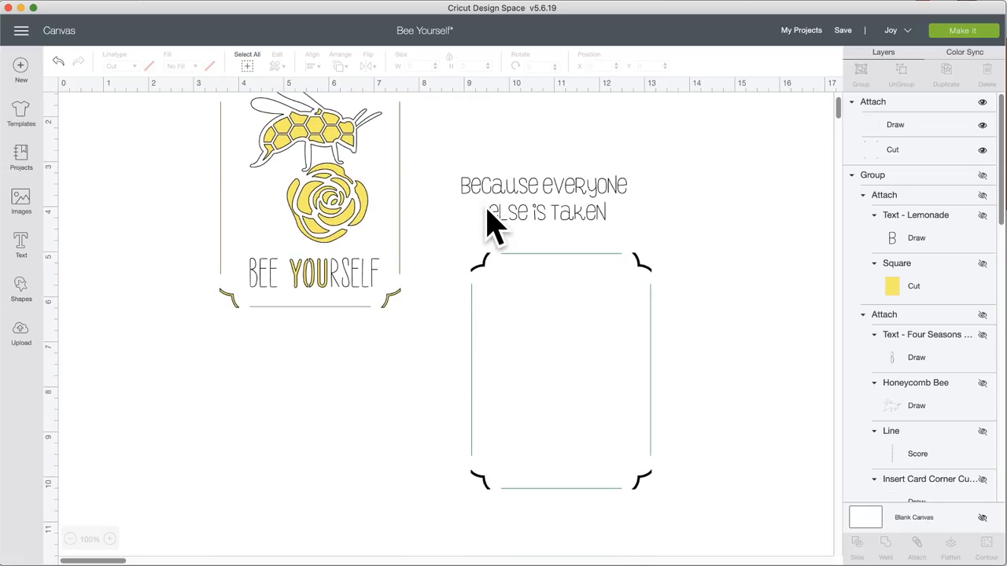
scroll(488, 226, up, 3)
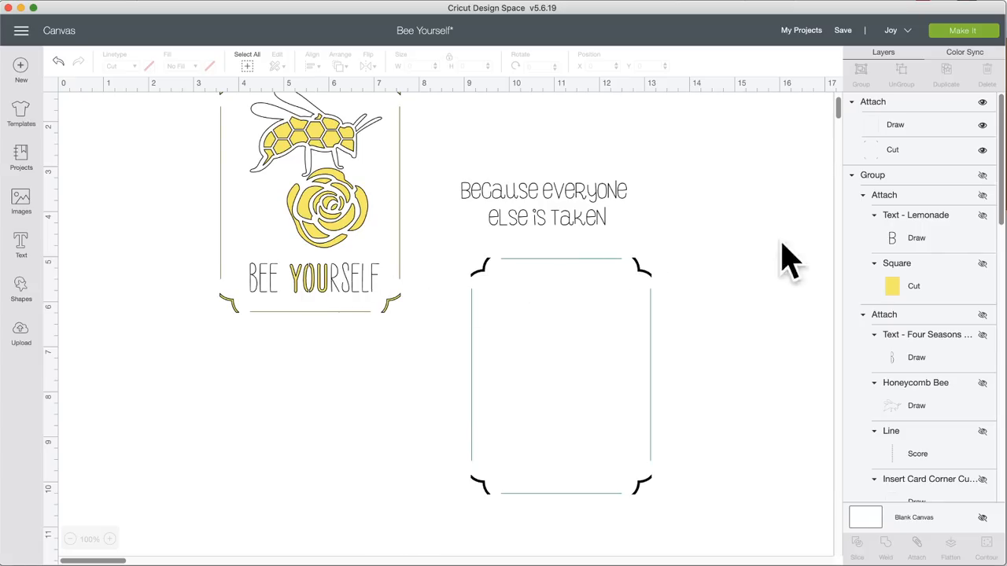
click(546, 204)
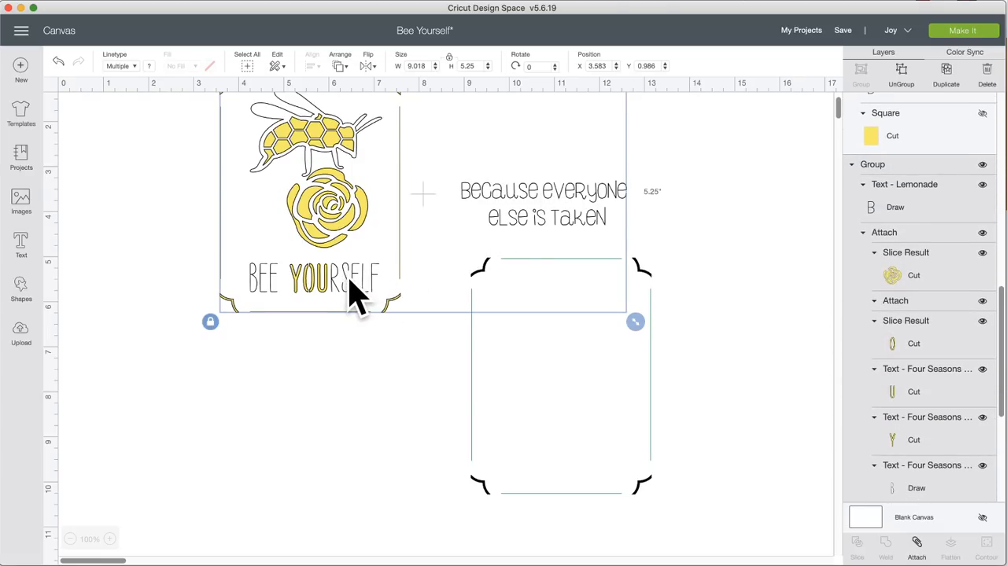
click(950, 384)
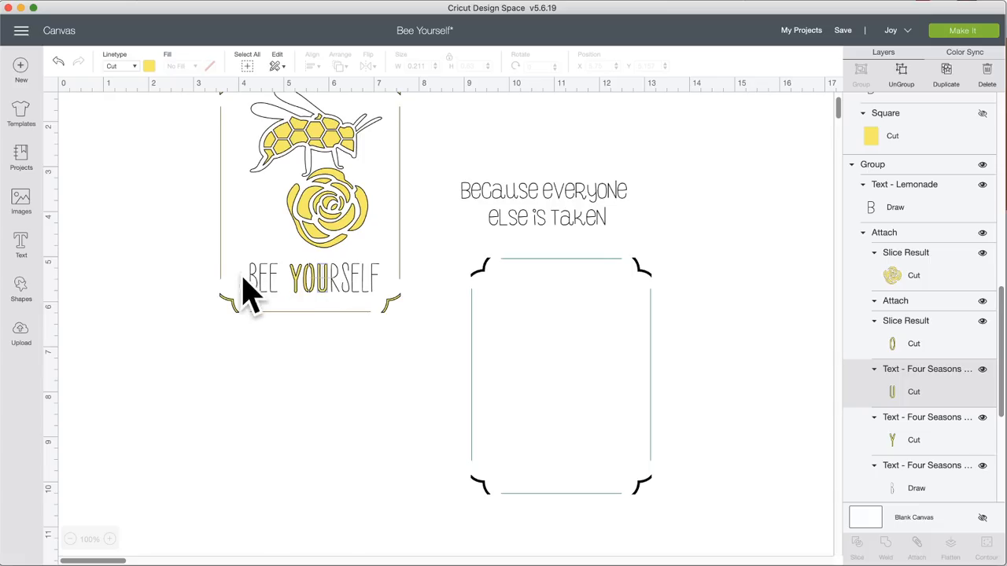
scroll(319, 386, up, 2)
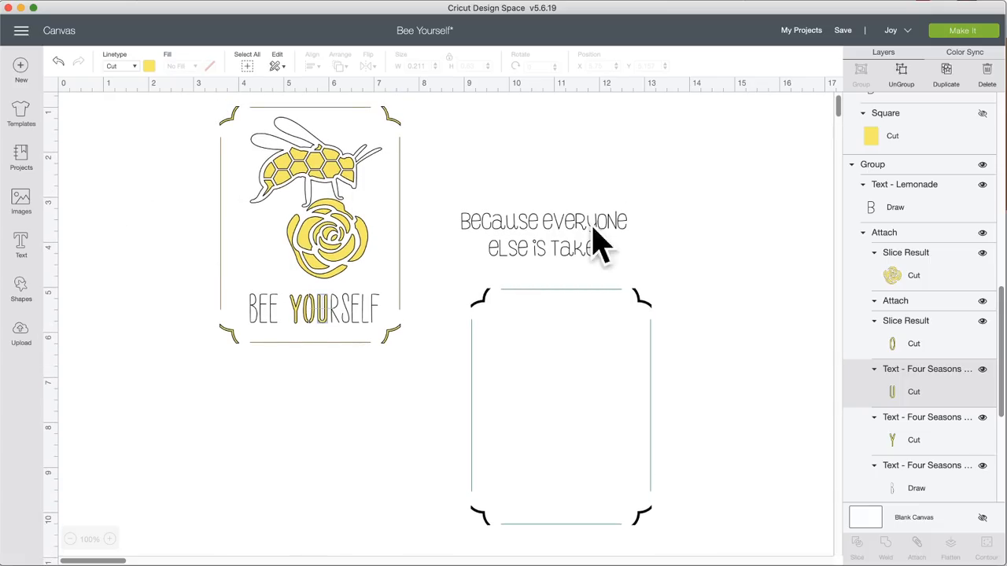
scroll(953, 423, down, 4)
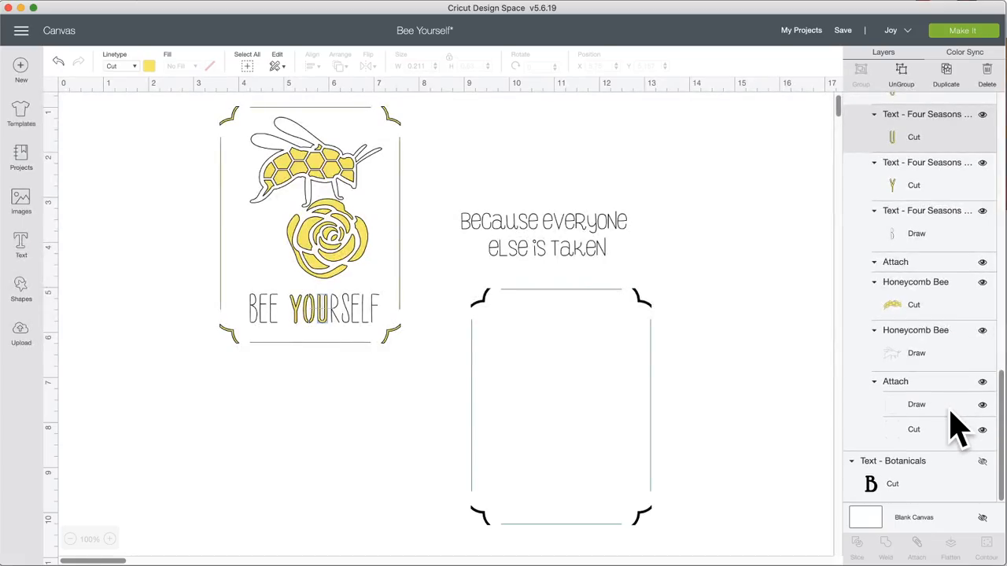
Step: Look up the Honeycomb Bee in the image library by its image number #M890A03C, and return to the canvas
right_click(936, 310)
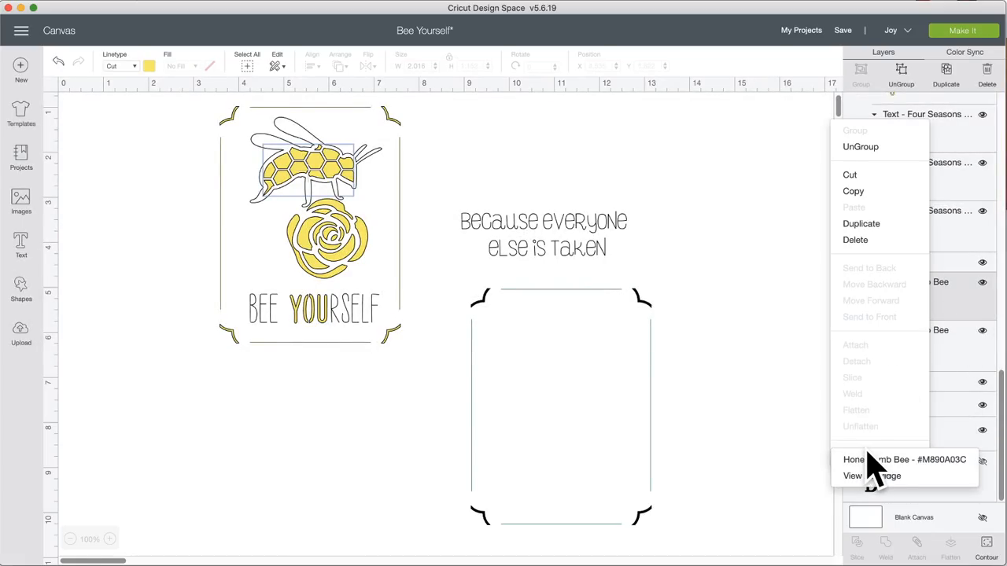
click(893, 461)
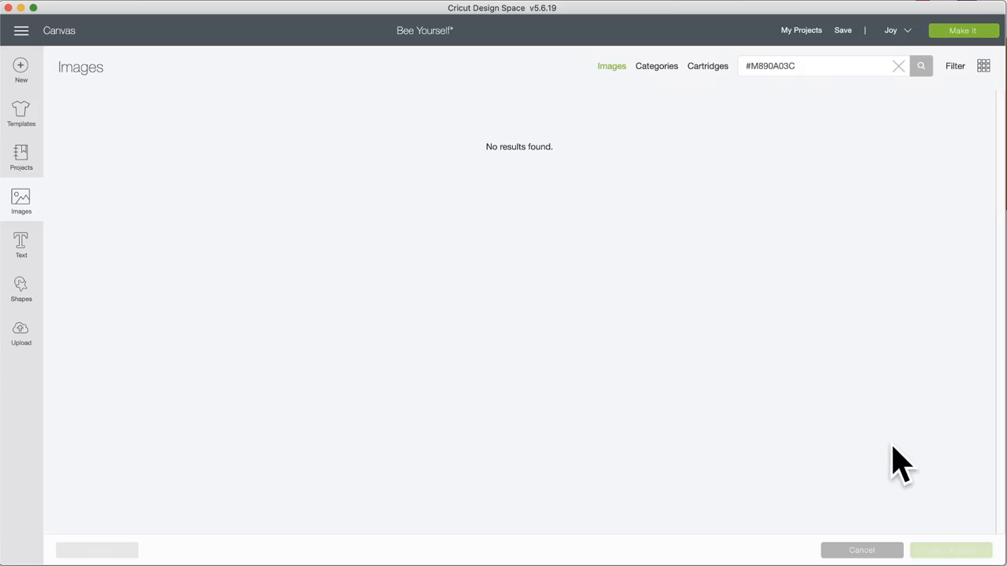
click(21, 200)
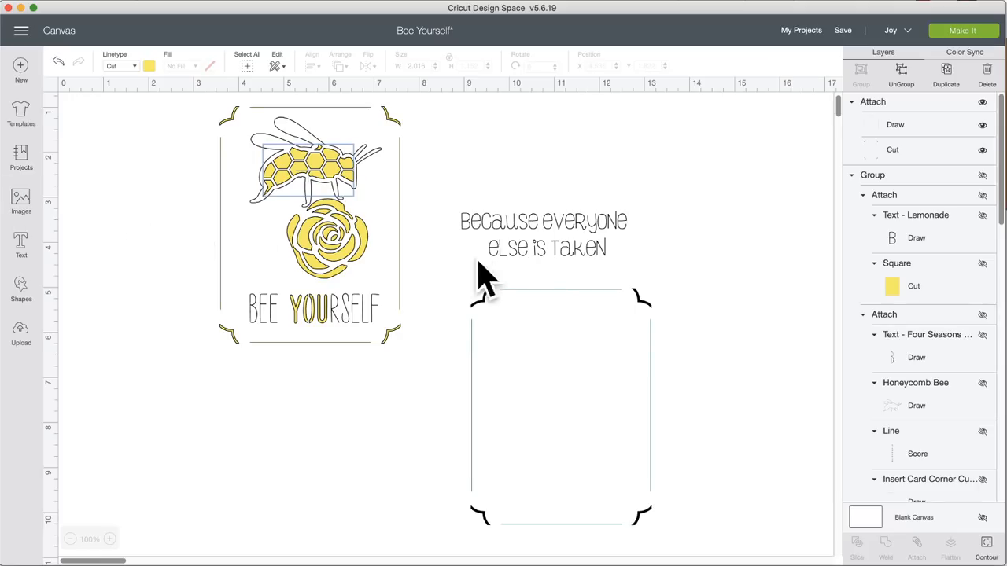
right_click(917, 424)
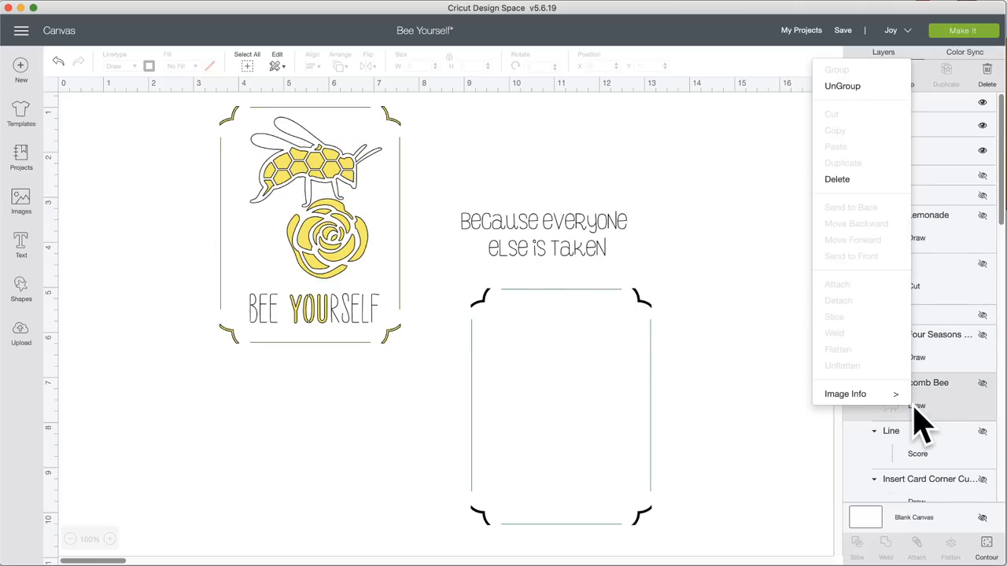
click(877, 399)
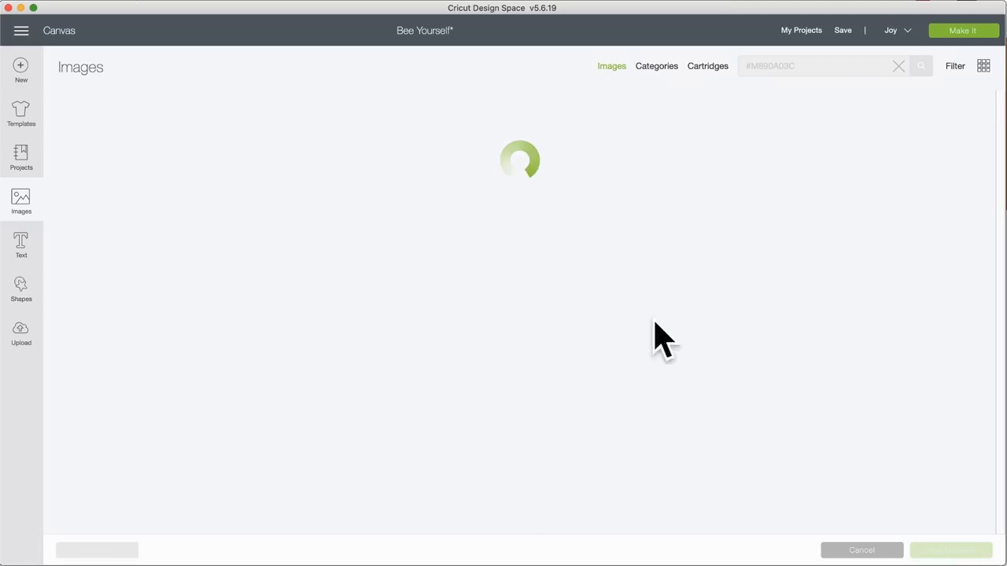
click(24, 206)
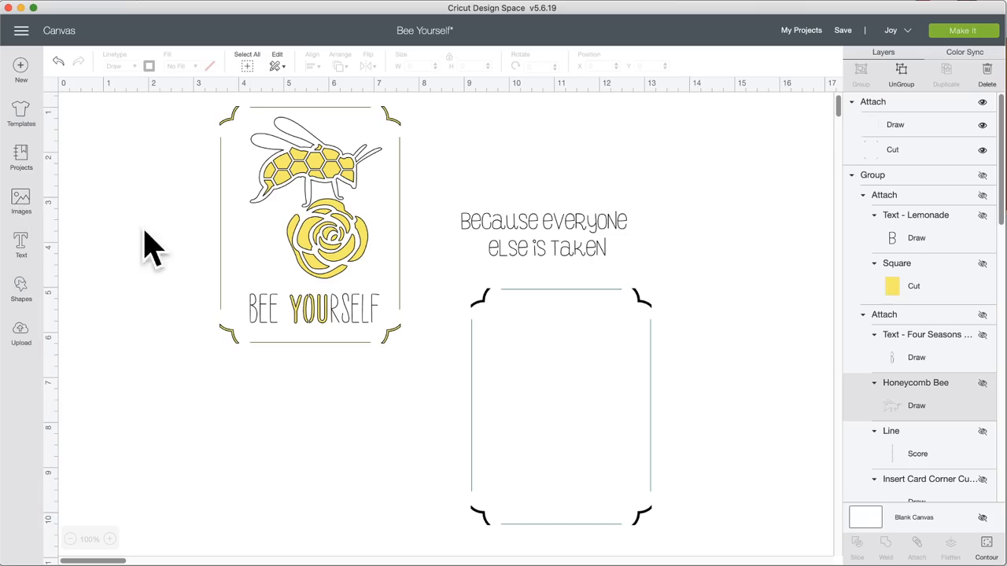
Step: Open the cartridge that the Honeycomb Bee comes from and browse through its images
right_click(942, 404)
mouse_move(866, 384)
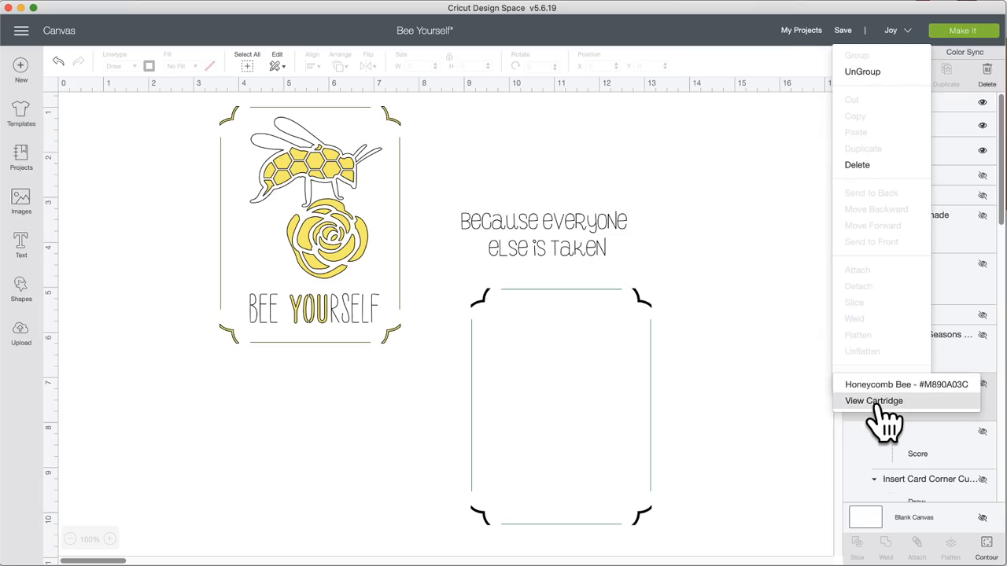
click(875, 401)
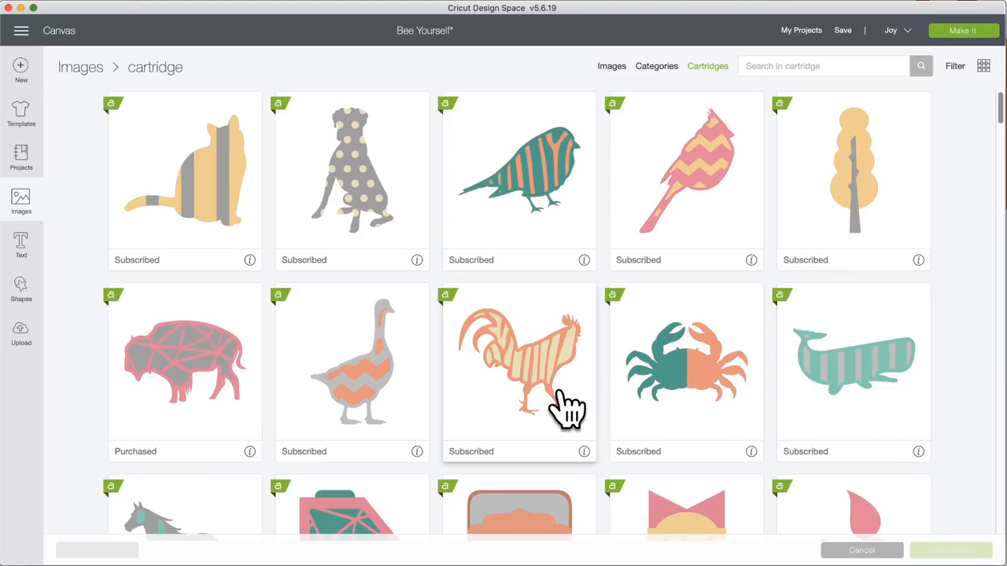
scroll(568, 408, down, 15)
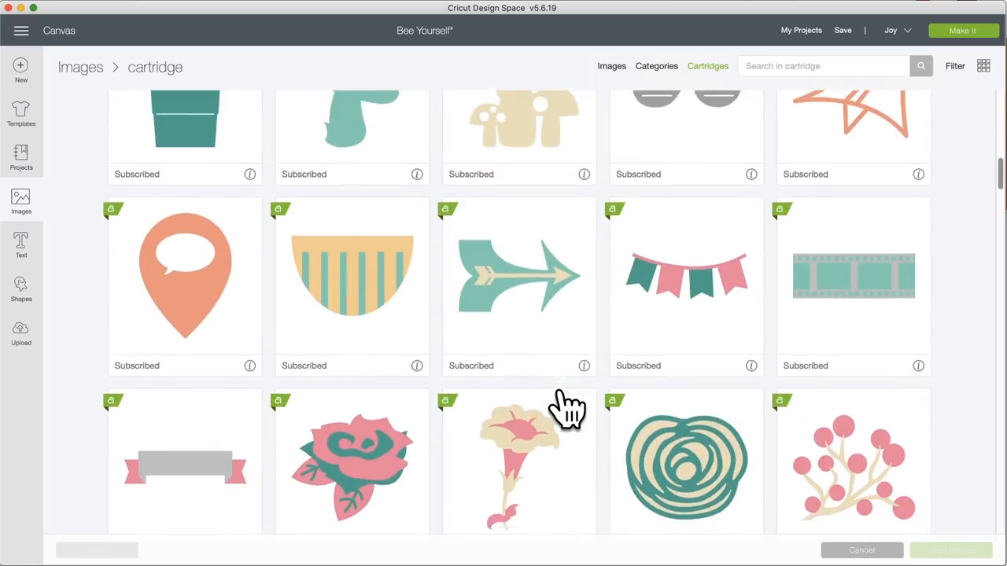
scroll(568, 407, down, 15)
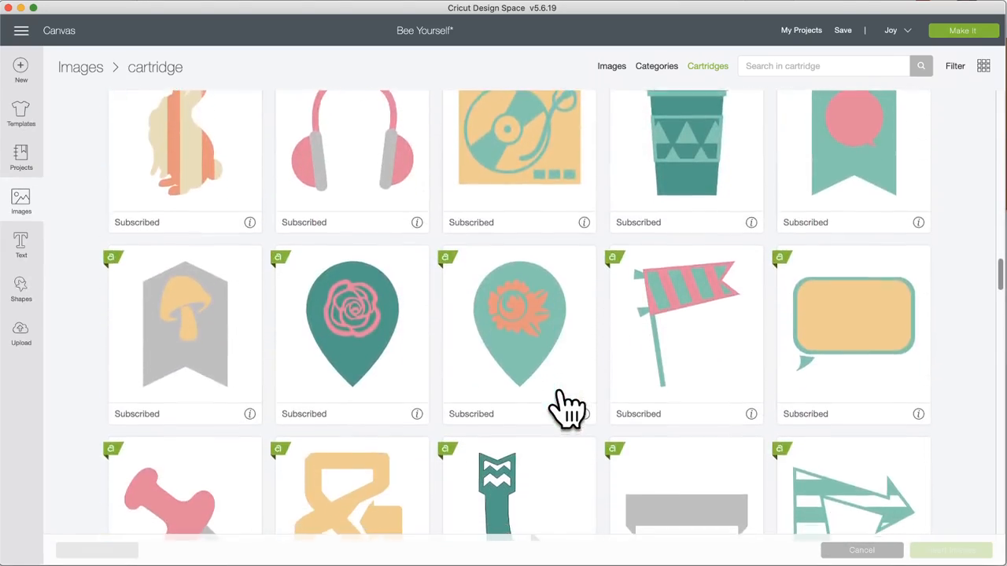
scroll(568, 408, down, 15)
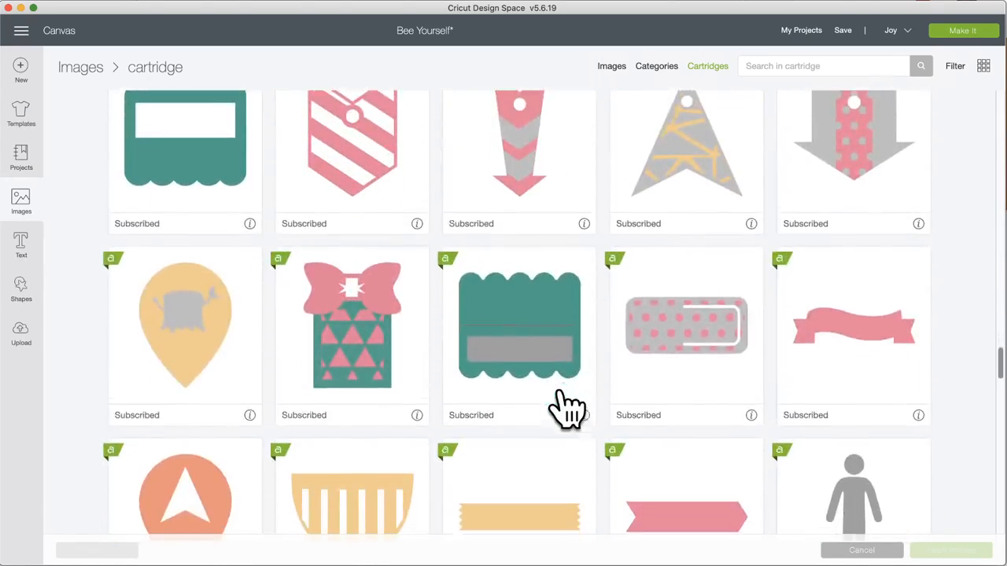
scroll(568, 407, down, 15)
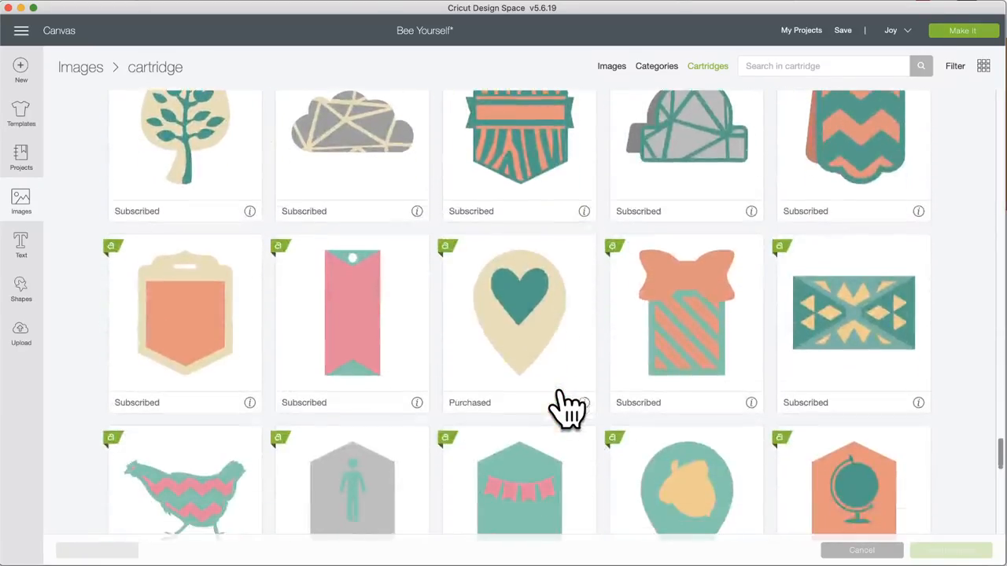
scroll(568, 408, down, 10)
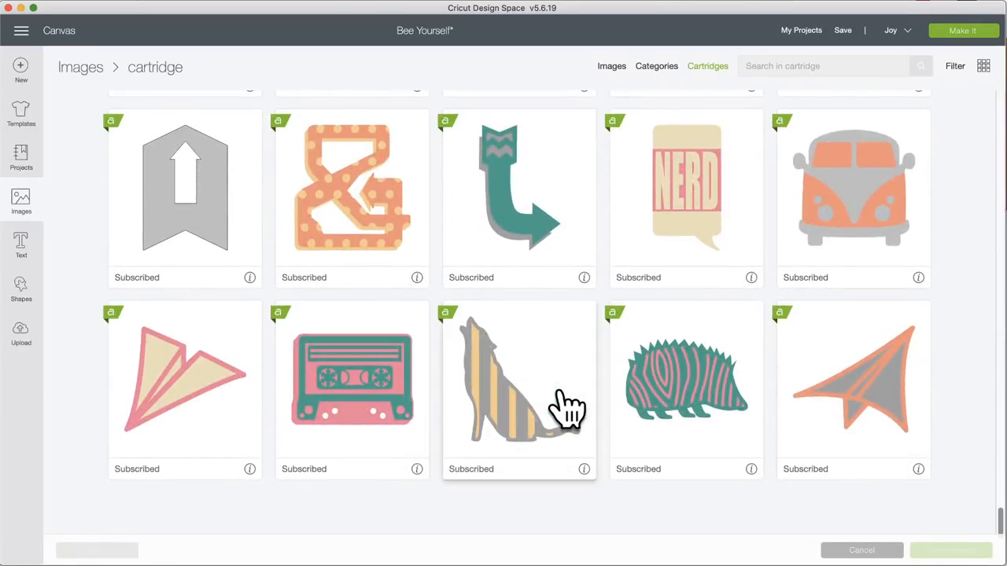
scroll(568, 407, down, 10)
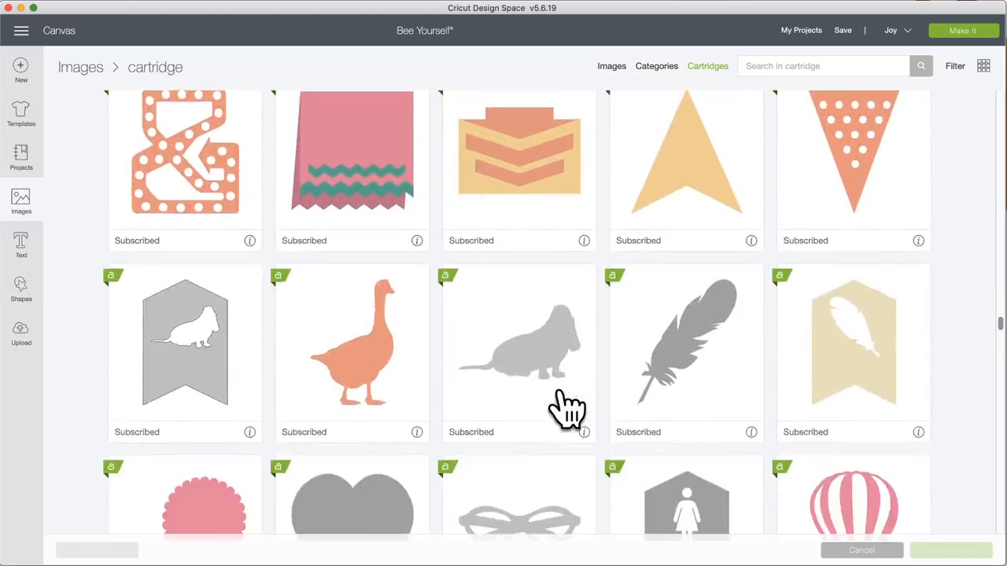
scroll(568, 407, down, 15)
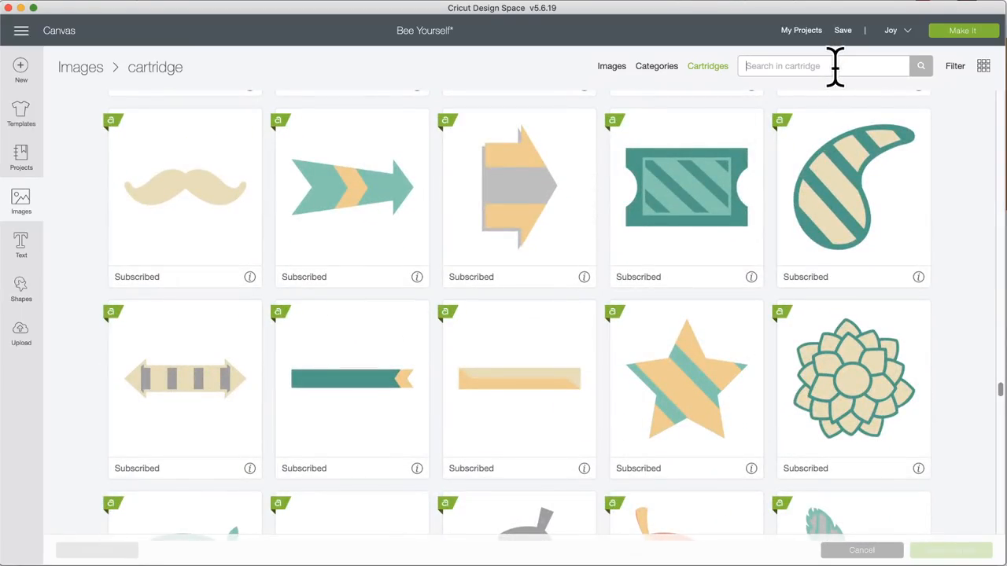
Step: Search the cartridge for "bee" and insert the single-layer gray Honeycomb Bee with open cells onto the canvas
key(Return)
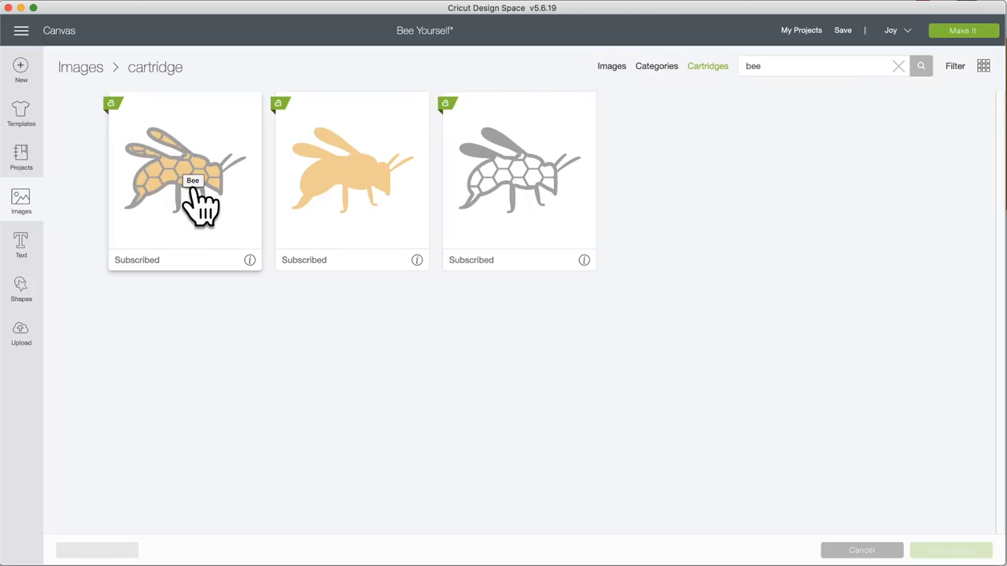
click(520, 177)
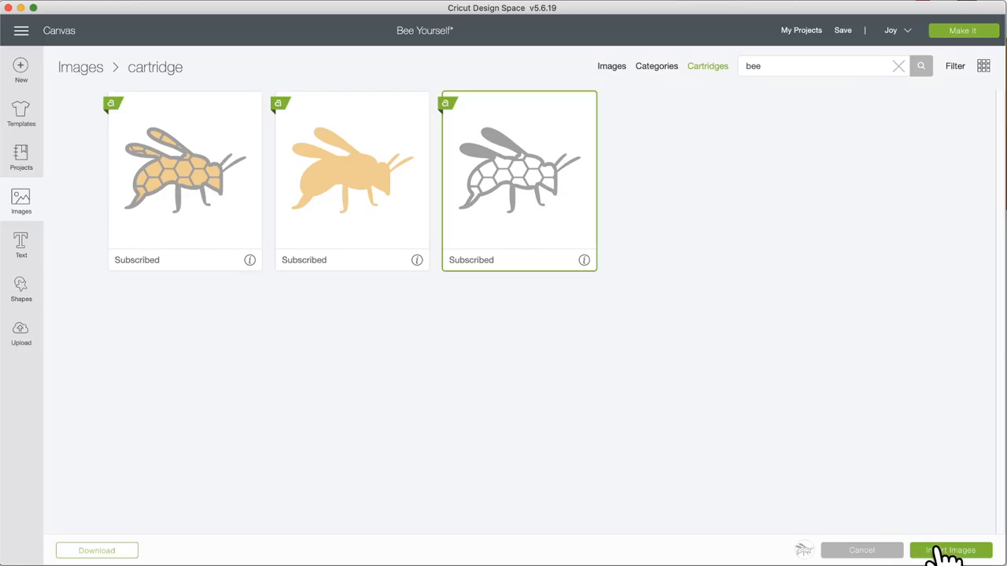
click(947, 550)
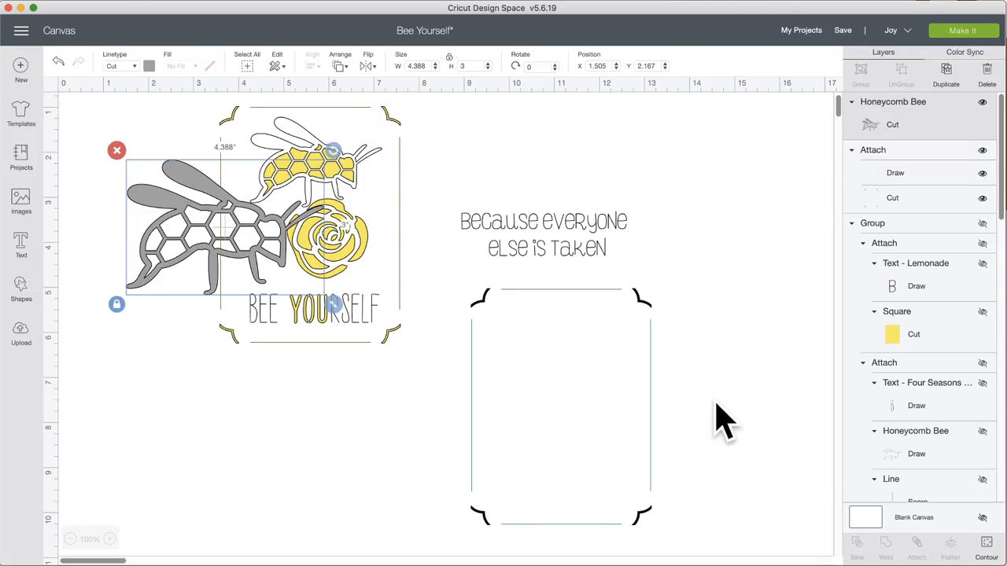
Step: Move the inserted bee below the Bee Yourself card, and place a duplicate of it beneath the empty corner frame
drag(171, 207, 260, 400)
scroll(260, 404, down, 5)
drag(252, 236, 232, 290)
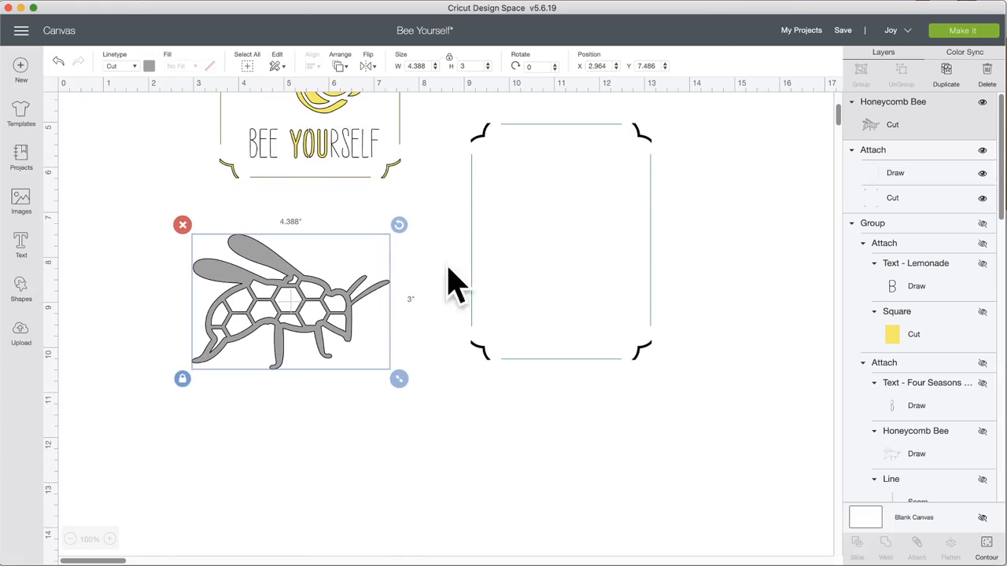
click(946, 71)
drag(293, 303, 525, 433)
Step: Hide the outer body contour of the bee below the Bee Yourself card, keeping only its honeycomb cells
click(283, 303)
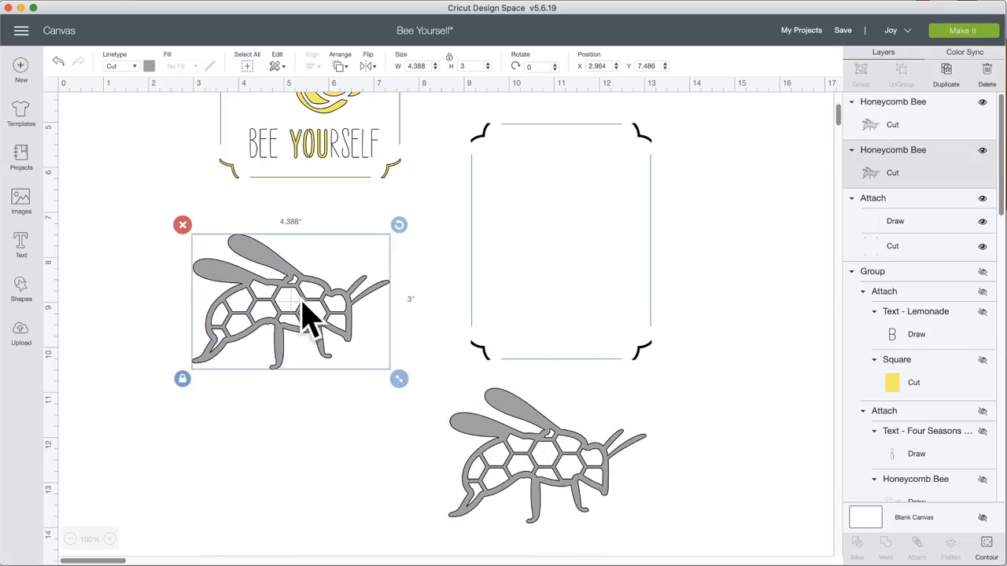
click(988, 545)
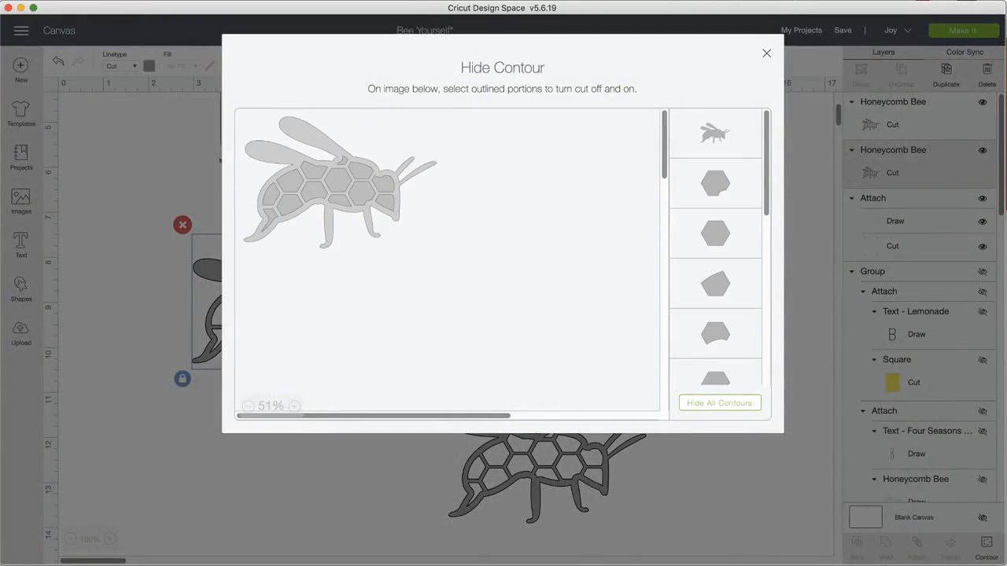
click(432, 174)
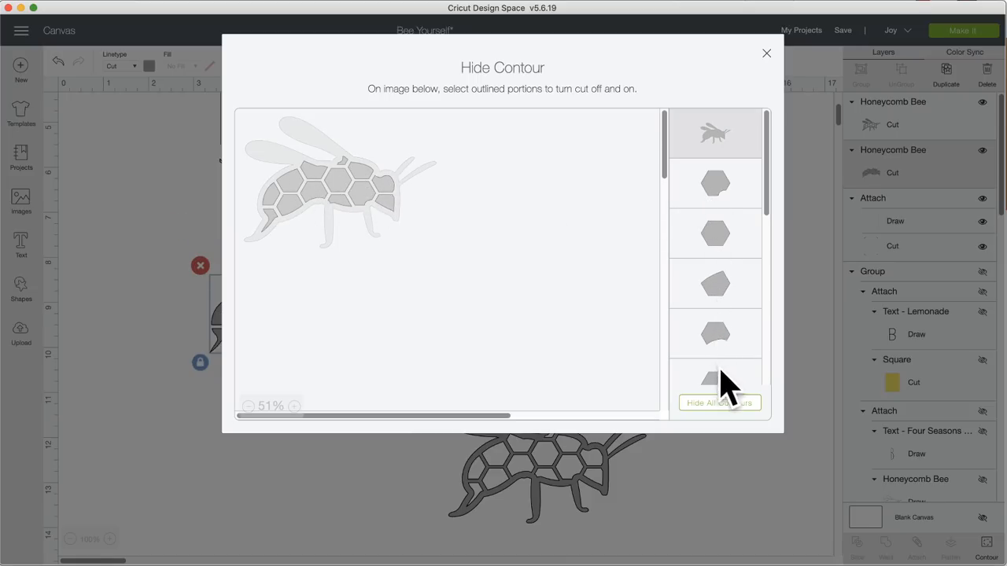
click(115, 318)
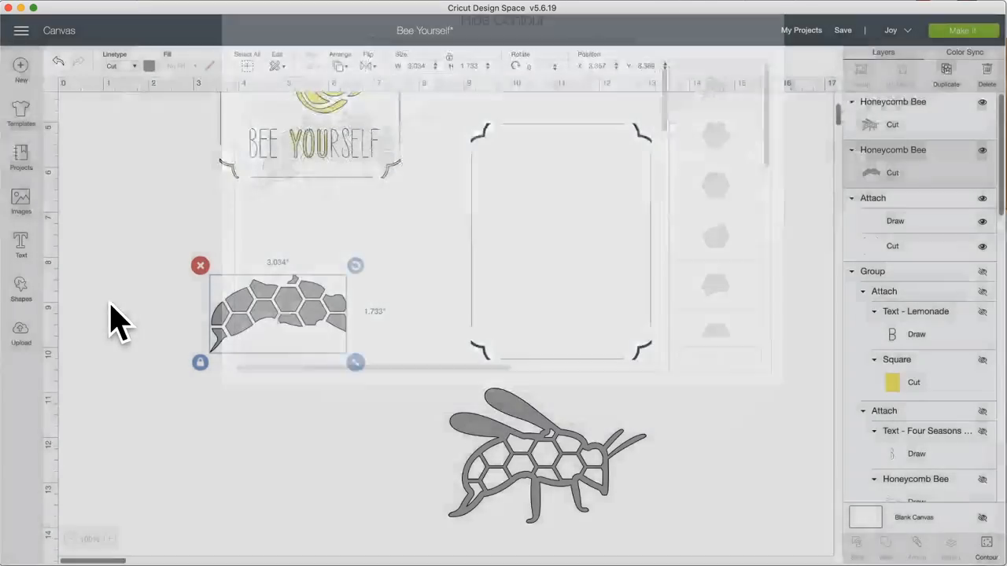
Step: Hide every honeycomb cell contour of the duplicate bee beneath the corner frame, keeping only its solid body shape
click(557, 444)
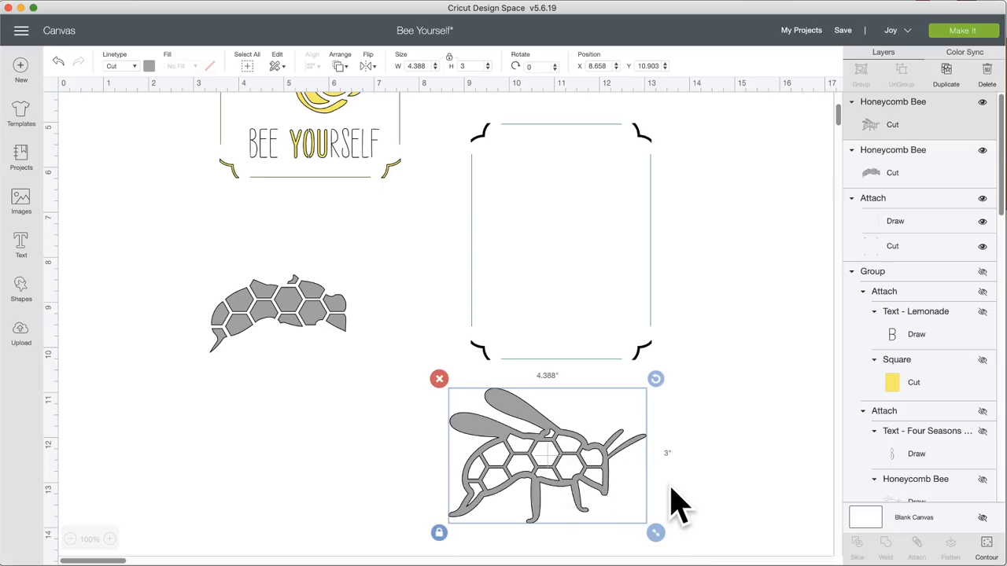
click(987, 549)
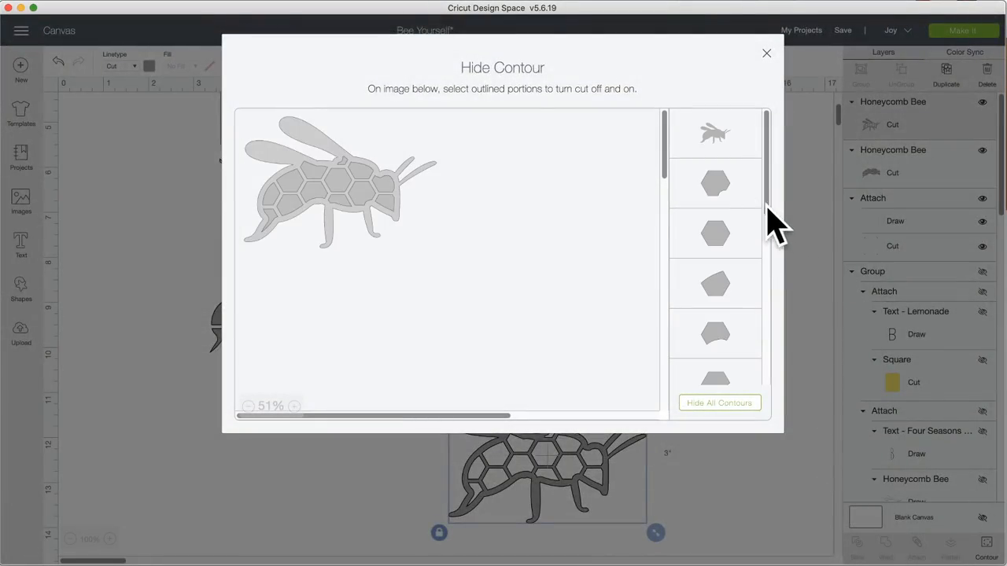
click(724, 252)
click(729, 268)
click(735, 323)
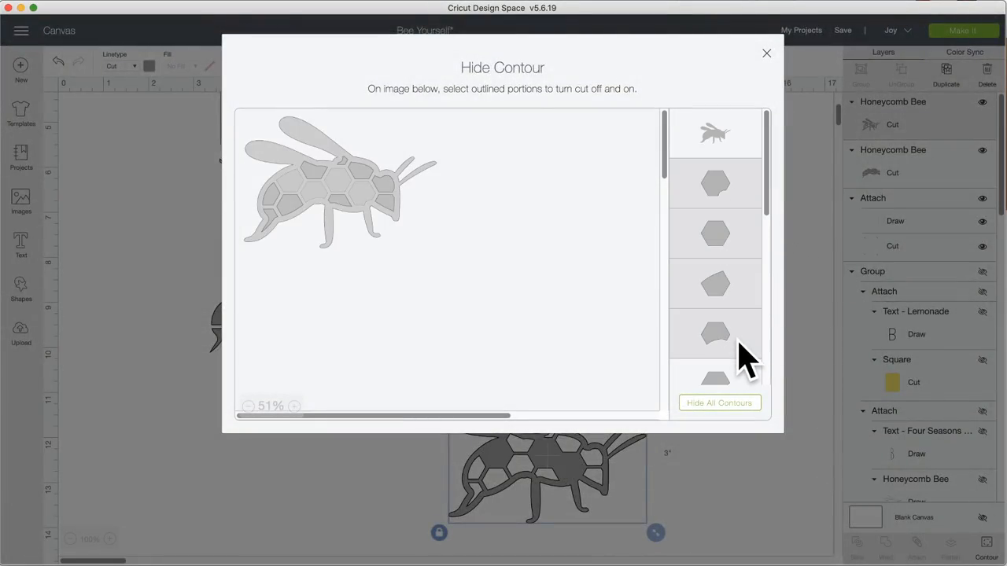
scroll(740, 343, down, 3)
scroll(739, 341, down, 1)
click(724, 240)
click(724, 324)
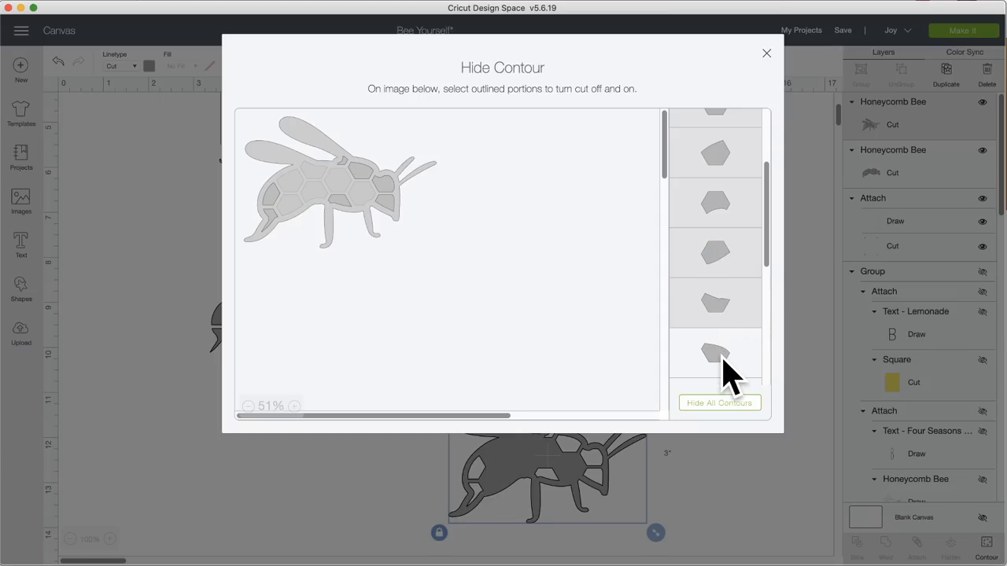
click(722, 356)
scroll(728, 353, down, 2)
scroll(727, 354, down, 2)
click(725, 264)
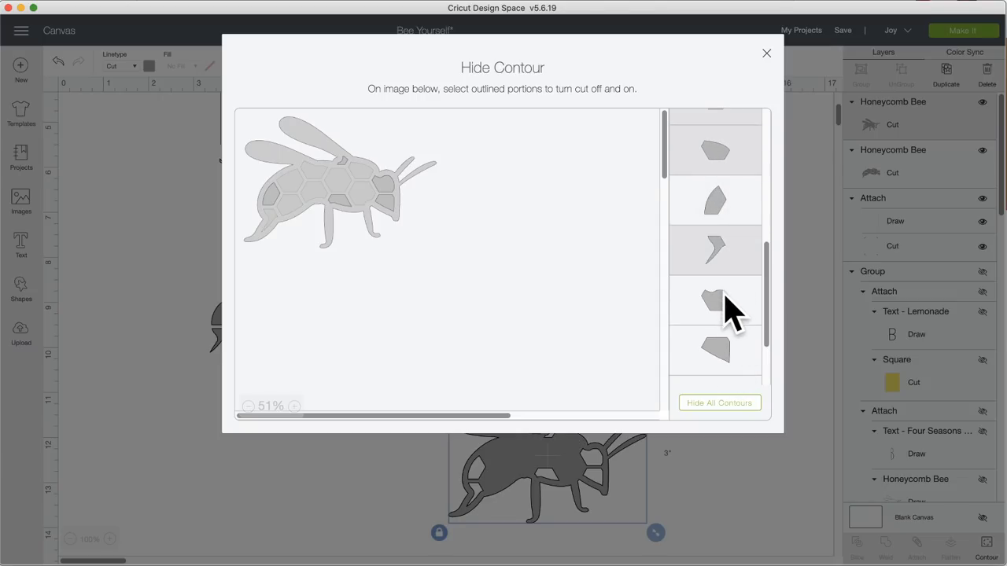
click(726, 294)
click(715, 217)
click(732, 360)
scroll(733, 360, down, 2)
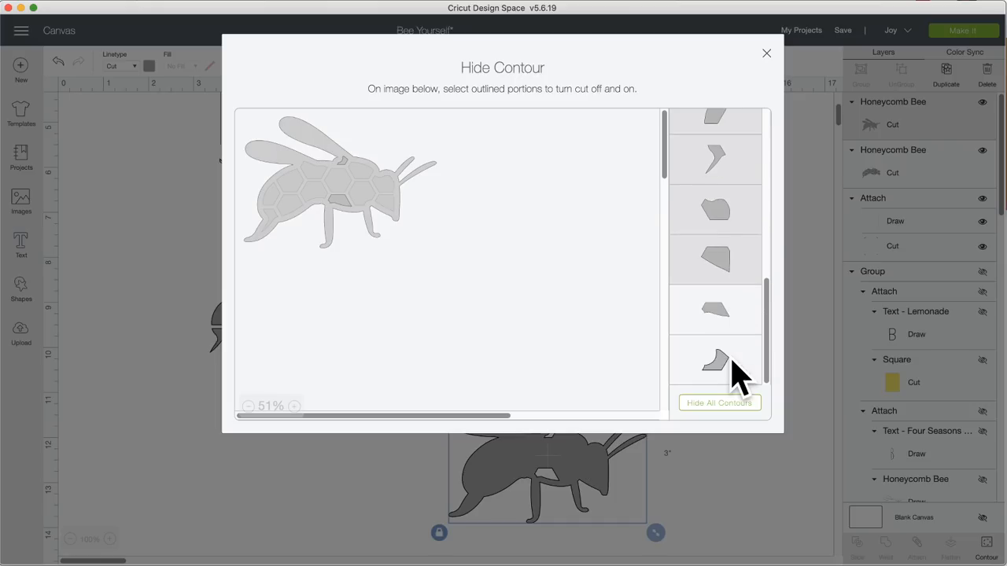
click(732, 314)
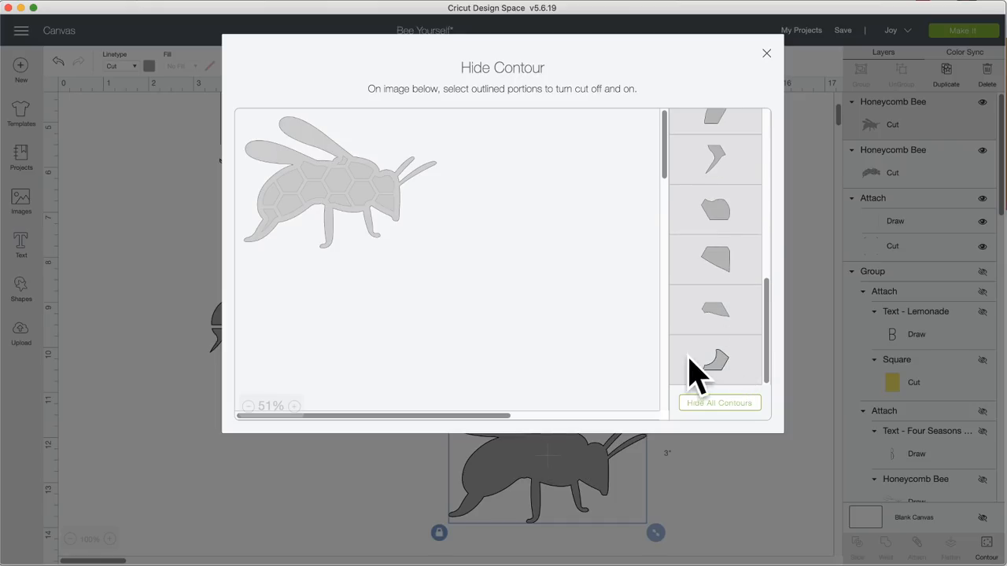
click(704, 490)
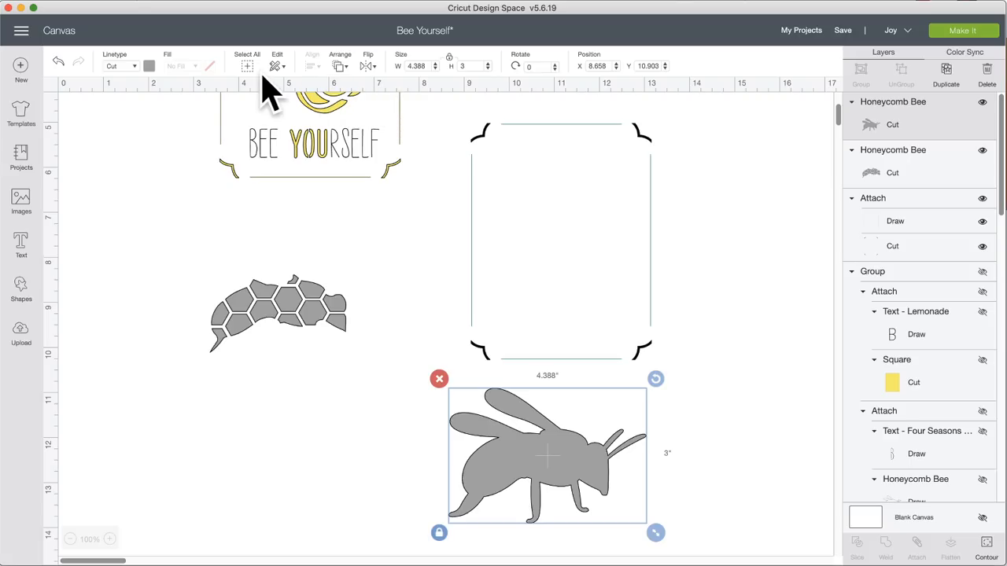
Step: Change the solid bee's linetype to Draw and position its outline around the honeycomb cells
click(135, 68)
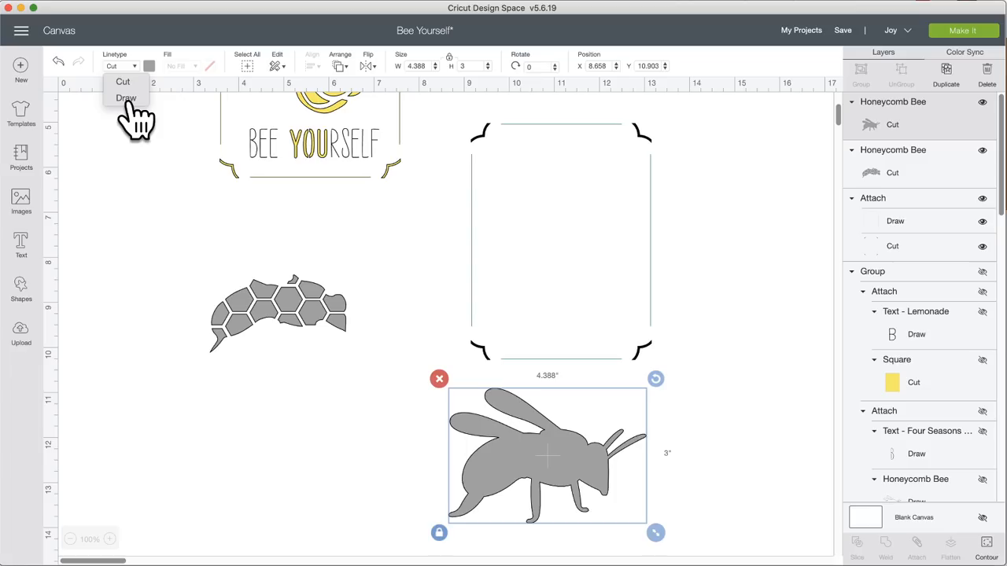
click(126, 98)
drag(579, 464, 323, 305)
click(385, 427)
drag(402, 425, 222, 217)
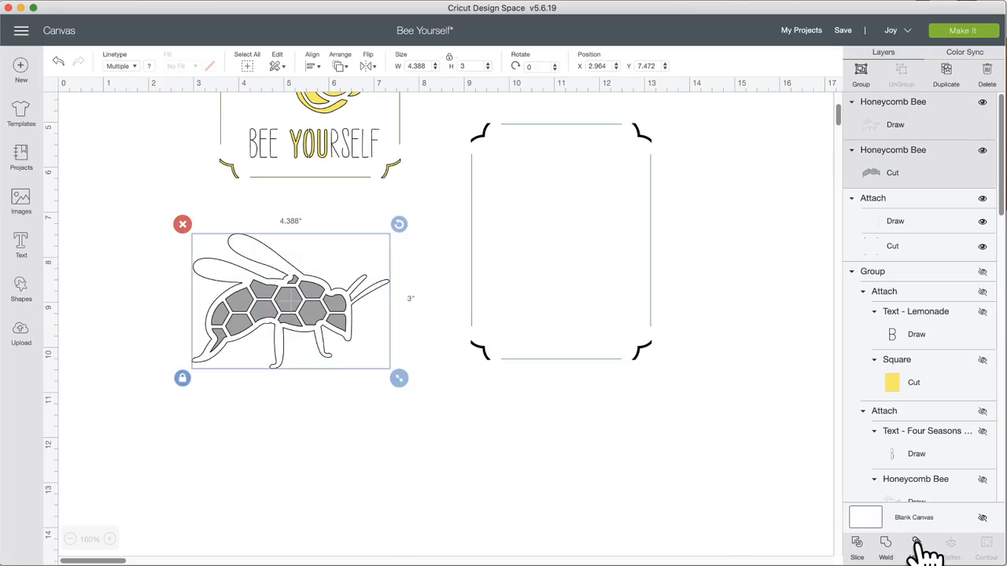
click(337, 429)
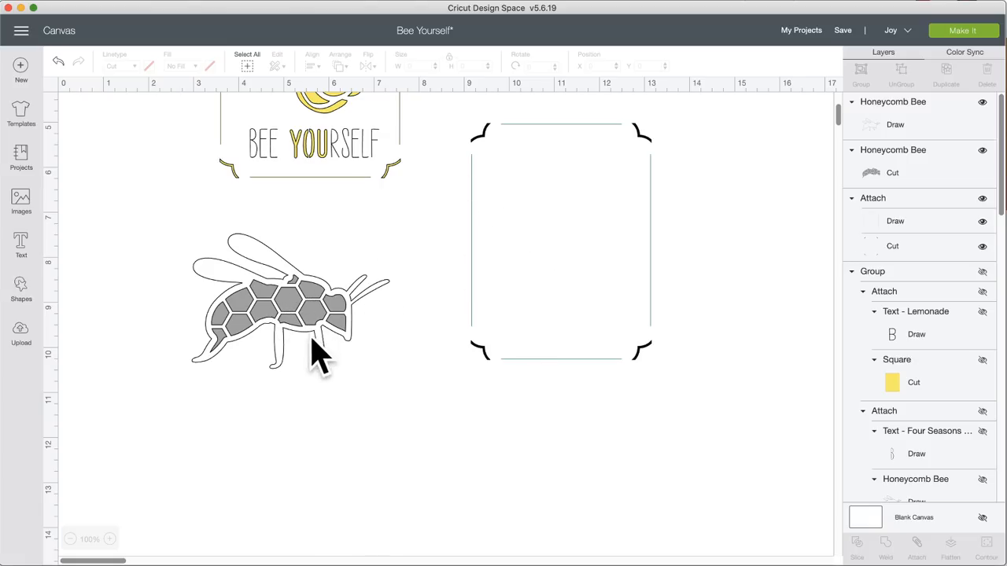
Step: Add a square shape and move it to the open area below the bee
click(24, 287)
click(73, 199)
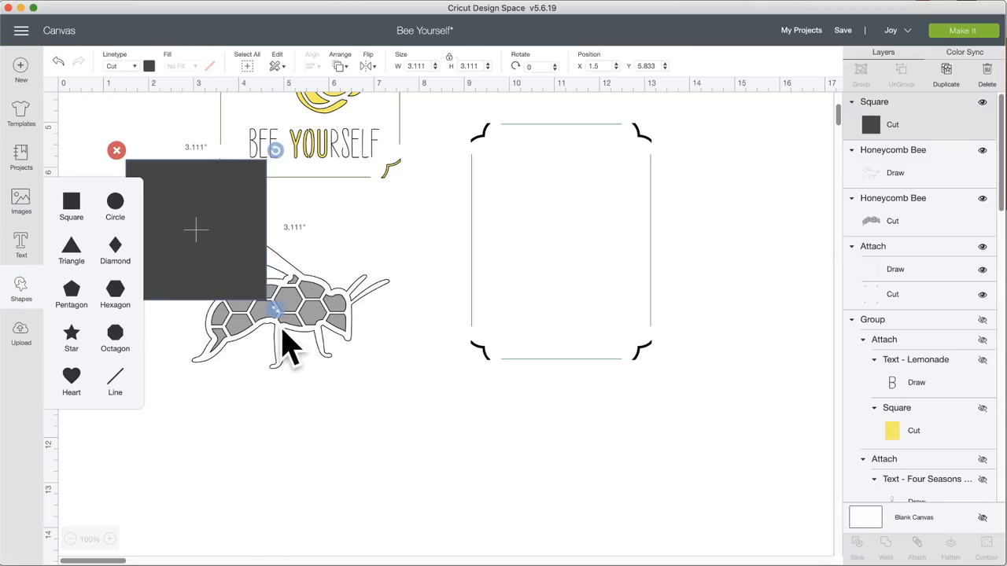
drag(236, 229, 433, 424)
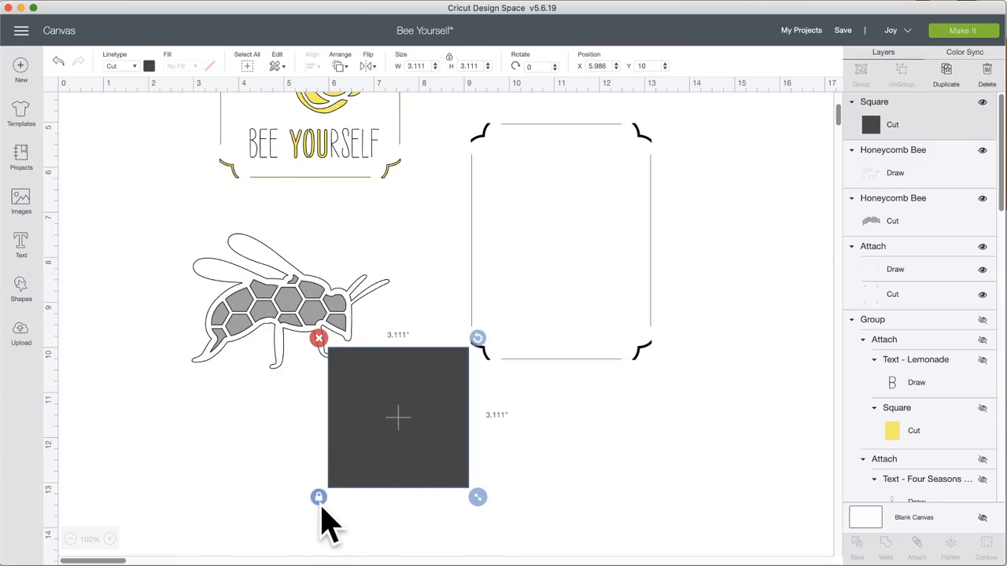
Step: Color the square light green and stretch it unproportionally to about 7.65 by 4.4 inches, placed just below the bee
click(149, 66)
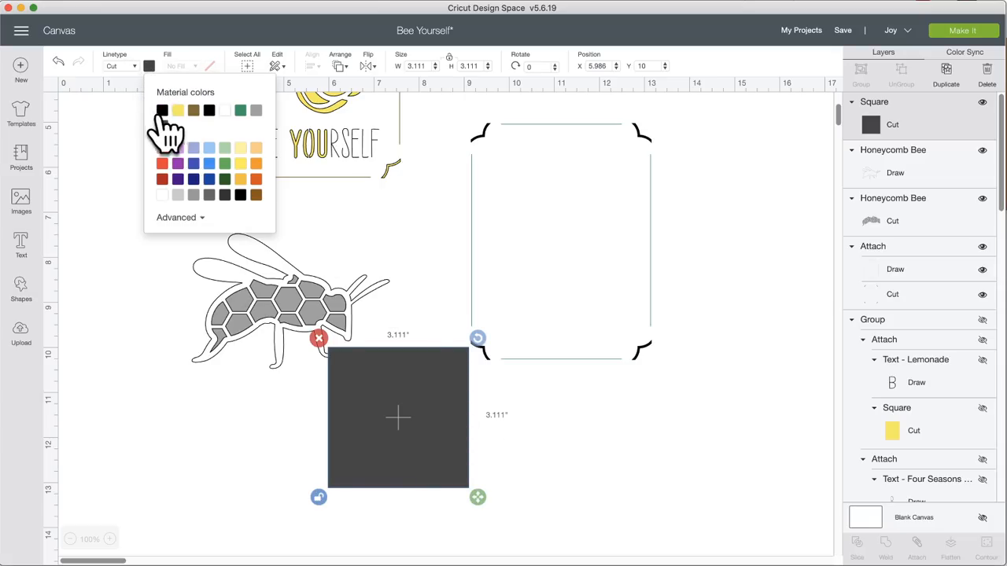
click(225, 149)
drag(480, 496, 683, 553)
drag(520, 454, 326, 411)
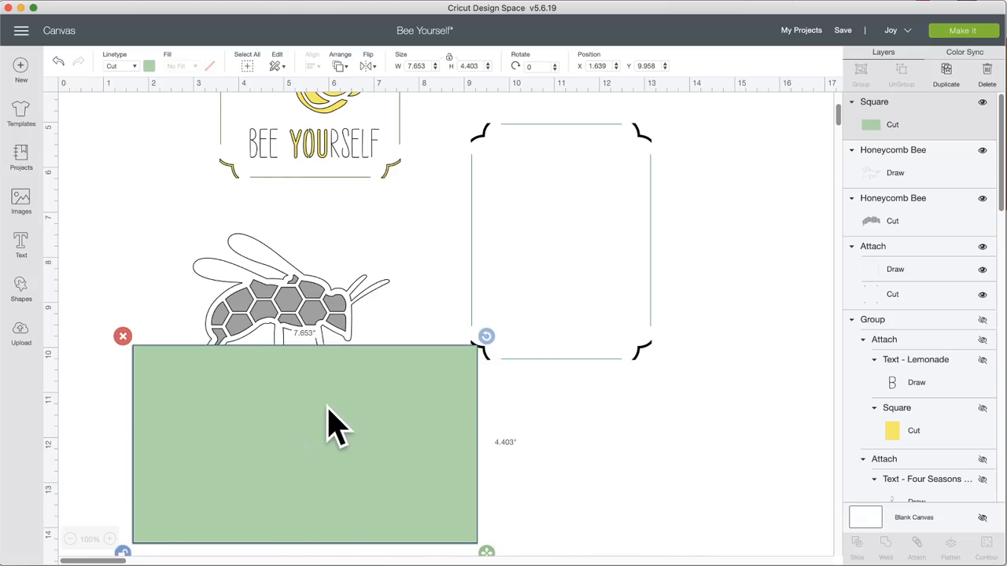
Step: Move the bee outline aside and place the honeycomb cells on top of the green rectangle, sending the rectangle to the back
mouse_move(301, 287)
mouse_down()
mouse_move(341, 270)
mouse_move(411, 263)
mouse_move(751, 447)
mouse_move(663, 432)
mouse_move(643, 417)
mouse_up()
drag(315, 297, 335, 455)
click(329, 366)
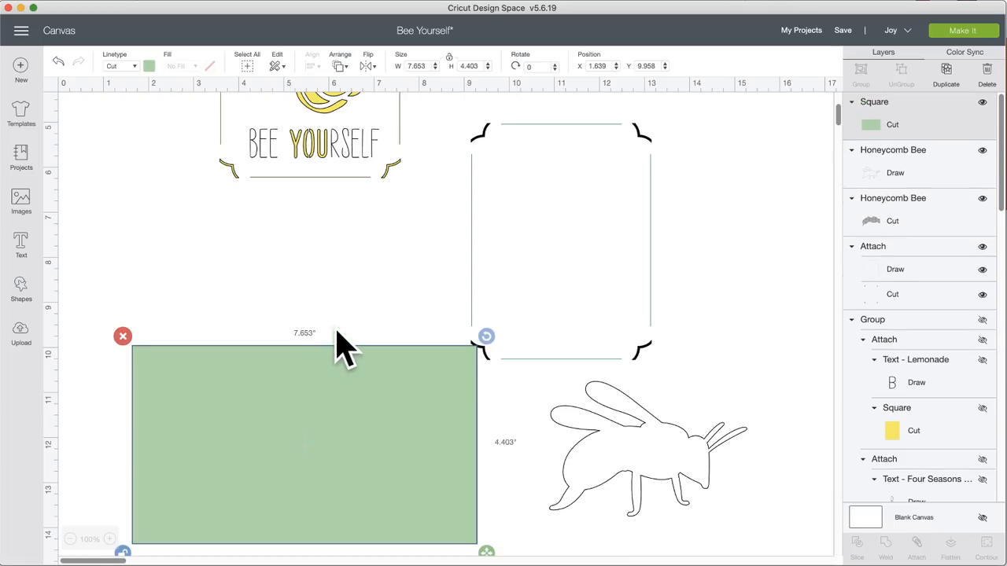
click(343, 67)
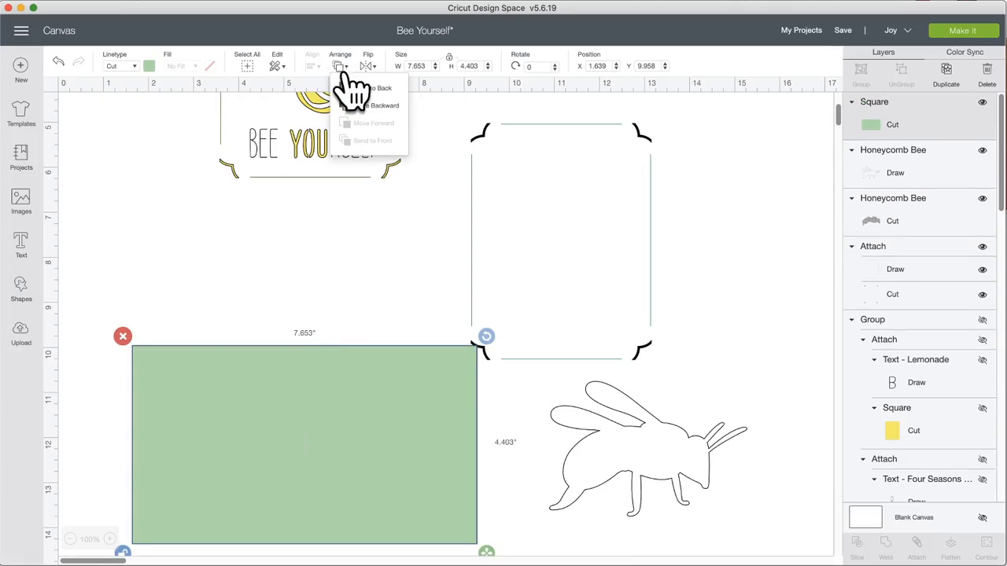
click(355, 88)
mouse_move(620, 467)
mouse_down()
mouse_move(348, 445)
mouse_move(337, 464)
mouse_move(346, 464)
mouse_move(343, 449)
mouse_move(537, 405)
mouse_move(773, 454)
mouse_up()
click(330, 458)
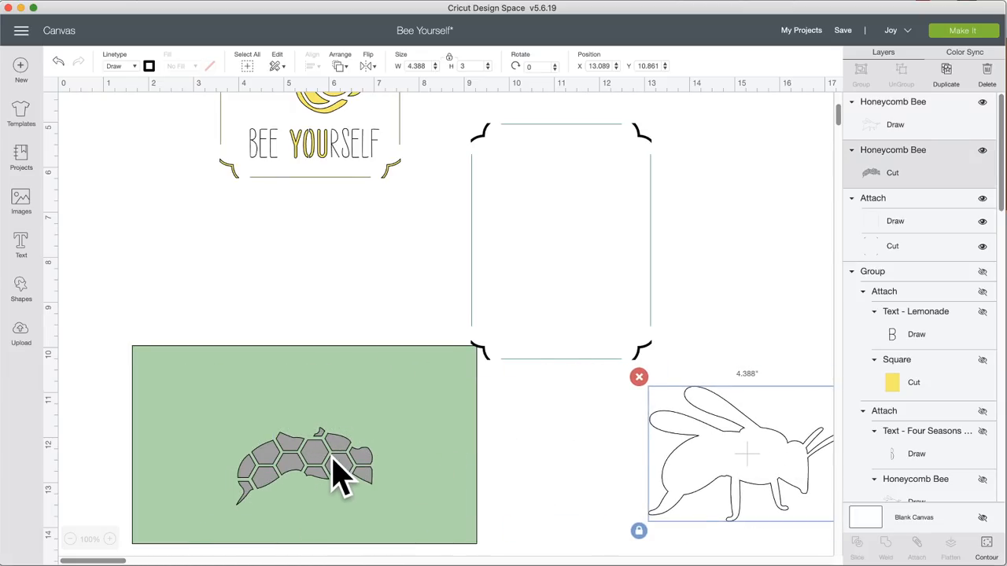
Step: Slice the honeycomb cells out of the green rectangle and move the leftover cells and bee outline off to the side
drag(277, 311, 348, 528)
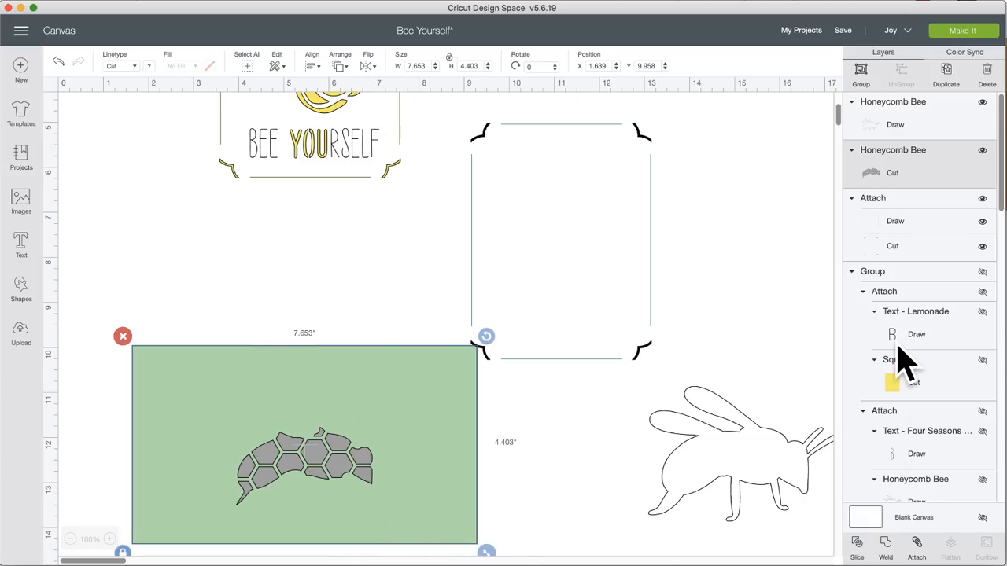
scroll(899, 346, down, 10)
scroll(906, 342, down, 3)
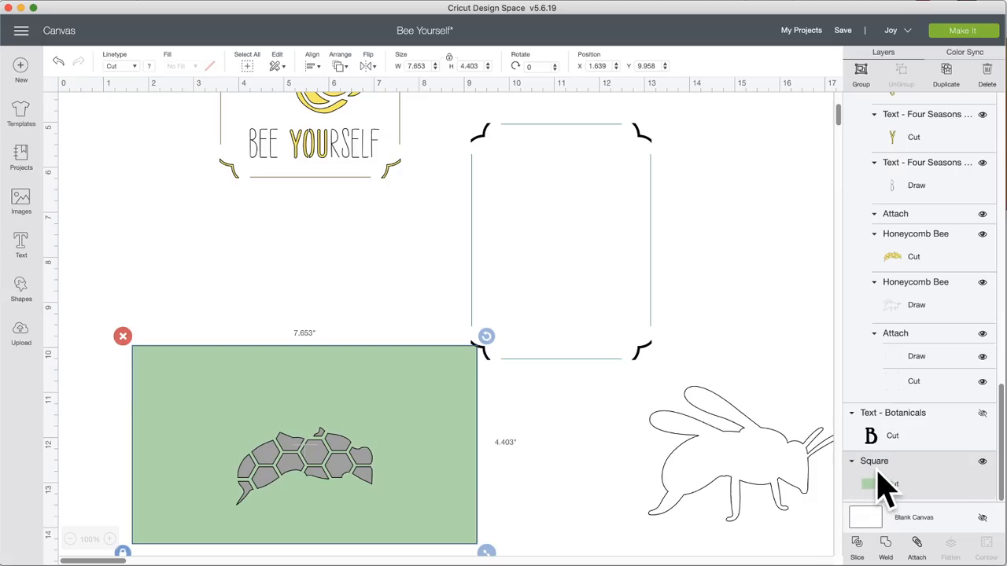
scroll(921, 354, up, 13)
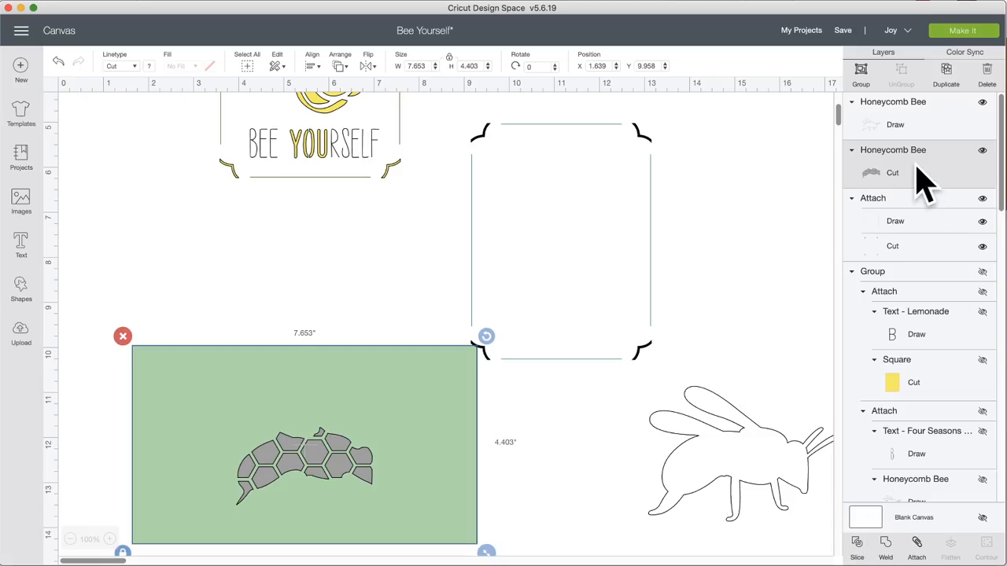
click(864, 550)
drag(348, 461, 652, 412)
drag(740, 471, 619, 505)
Step: Send the sliced green rectangle to the back and place the drawn bee outline around its honeycomb cutouts
click(254, 400)
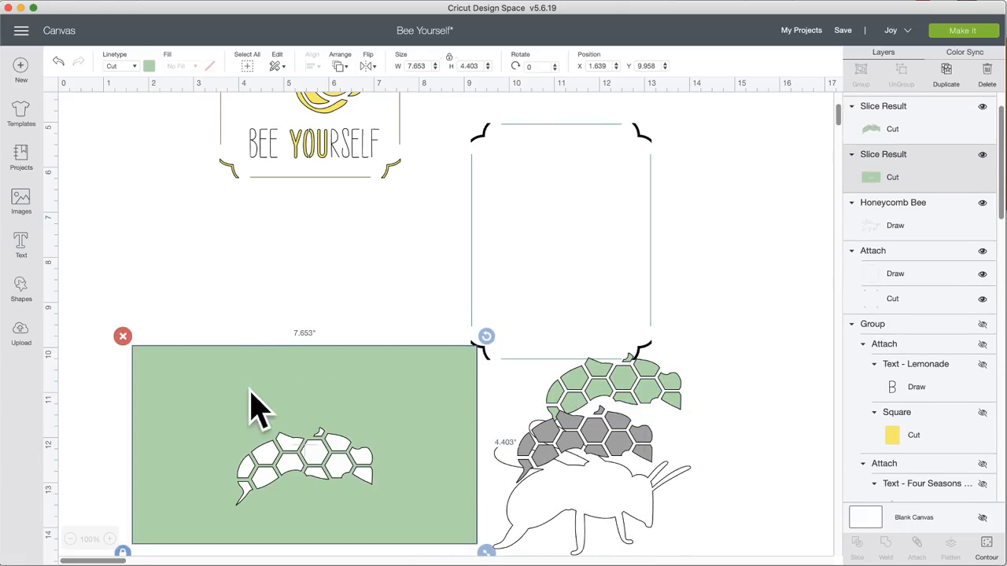
click(341, 68)
click(356, 89)
drag(610, 492, 335, 463)
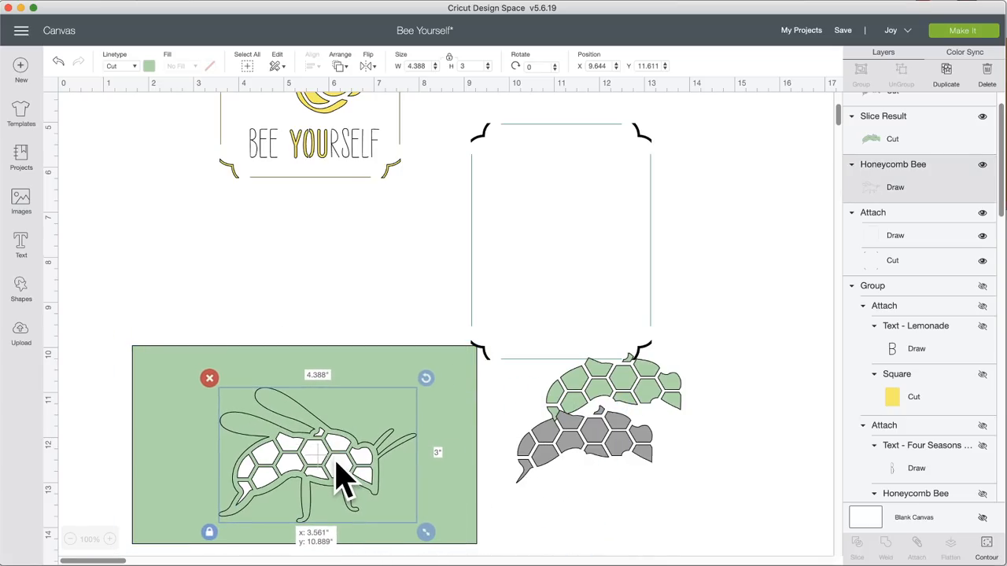
Step: Attach the drawn bee outline to the sliced green rectangle and move the attached piece higher on the canvas
click(258, 307)
drag(242, 293, 354, 503)
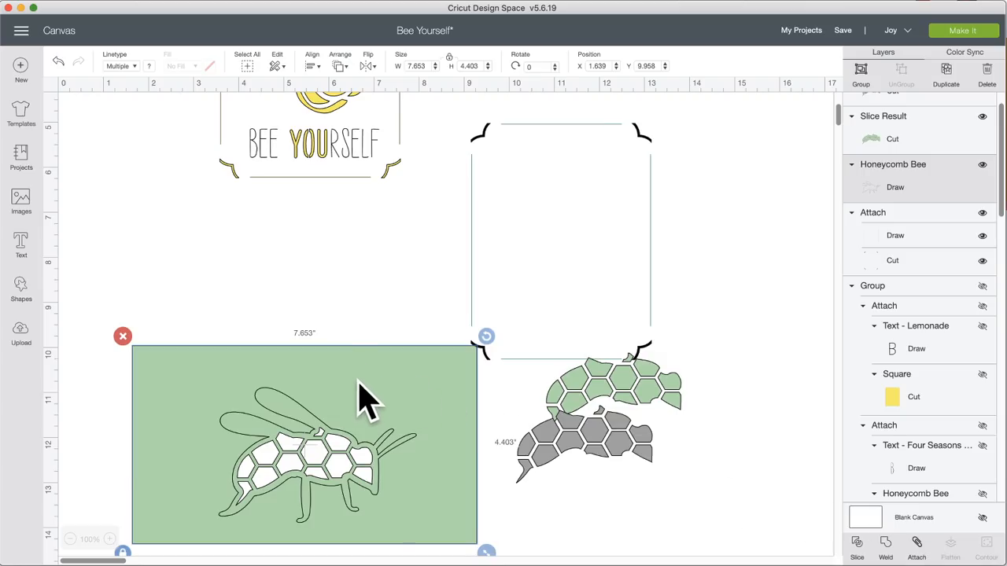
click(916, 551)
drag(441, 458, 415, 352)
click(370, 476)
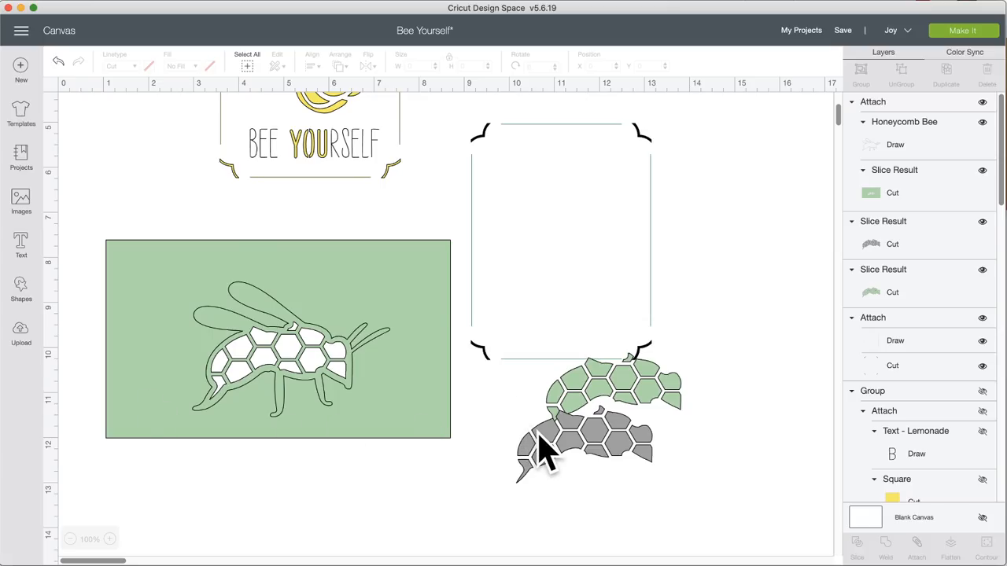
Step: Delete the leftover gray and green honeycomb slice pieces
drag(563, 455, 621, 413)
click(558, 356)
drag(581, 385, 580, 399)
click(534, 362)
Step: Move the attached bee rectangle out of the way, to about X 12.94, Y 9.56
drag(295, 321, 314, 335)
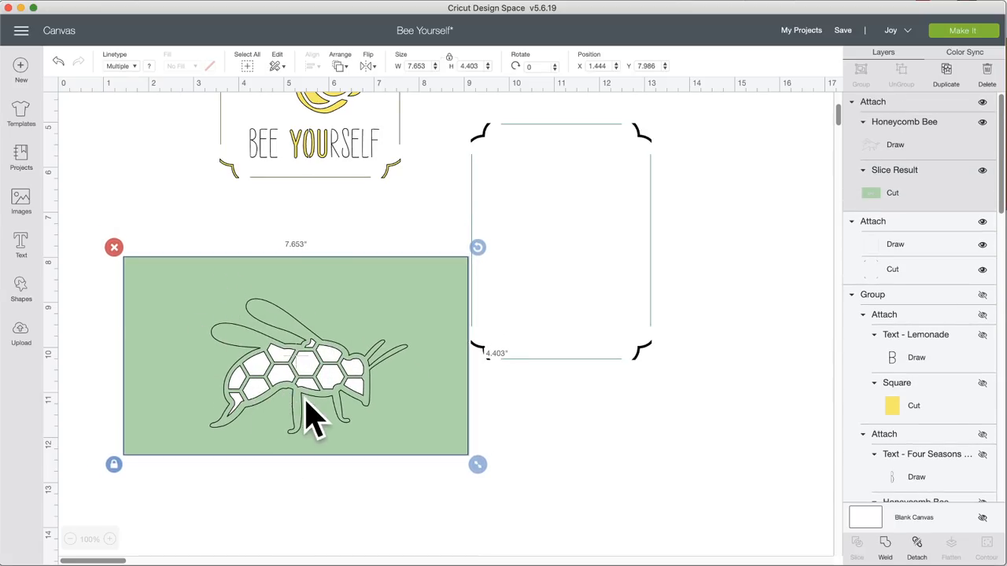
drag(292, 410, 555, 447)
drag(446, 375, 701, 384)
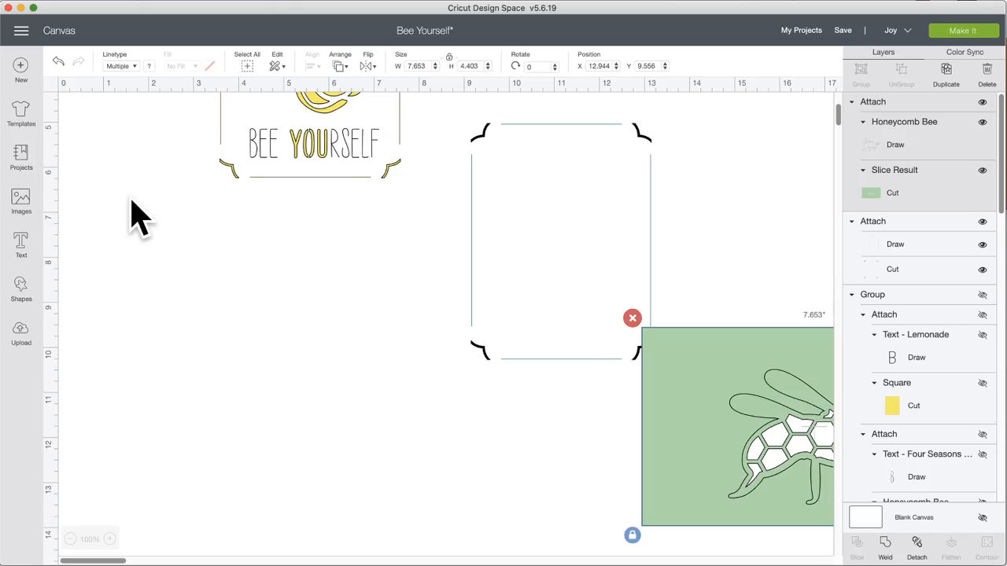
Step: Start a new blank project, replacing the current canvas without saving its changes
click(21, 200)
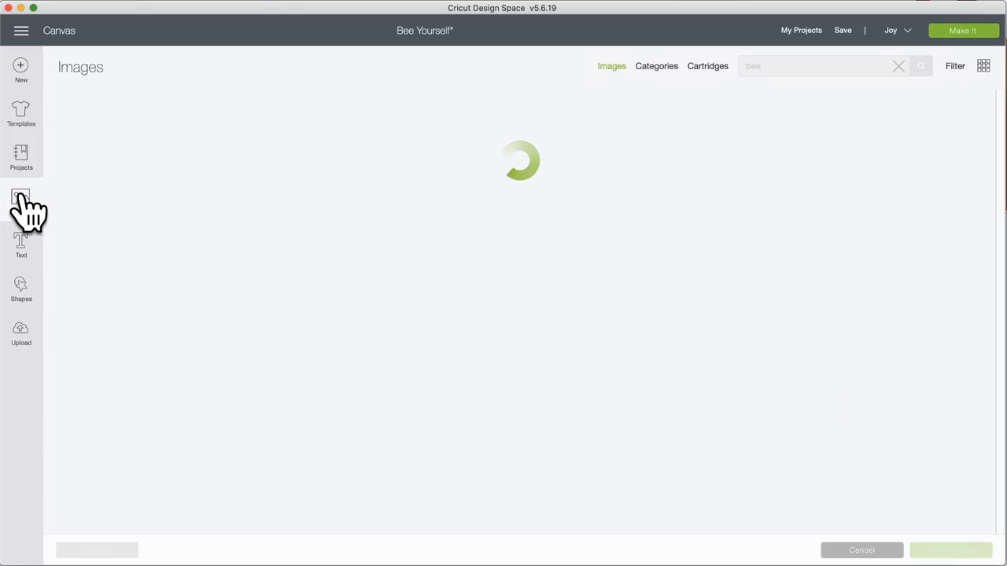
click(22, 66)
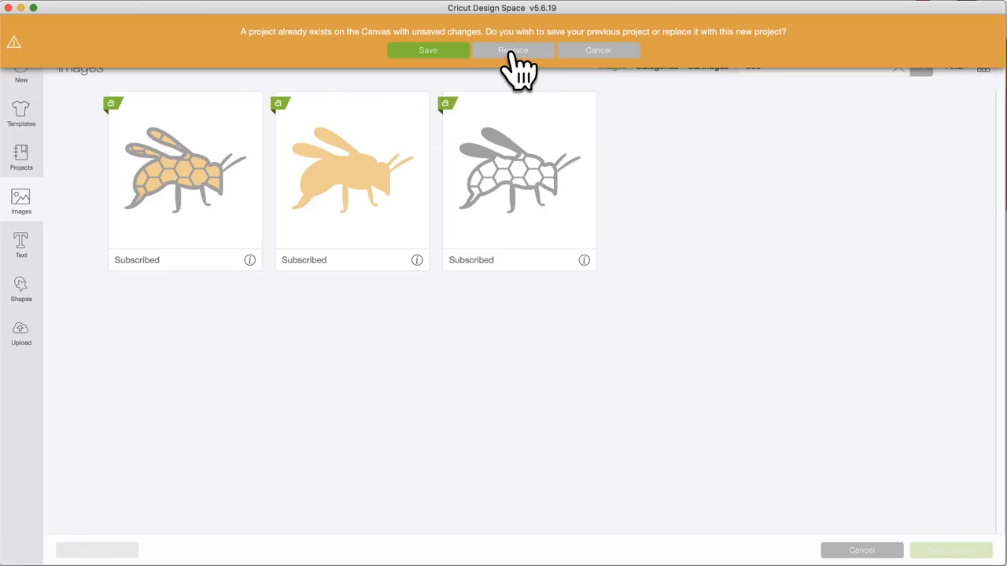
click(504, 58)
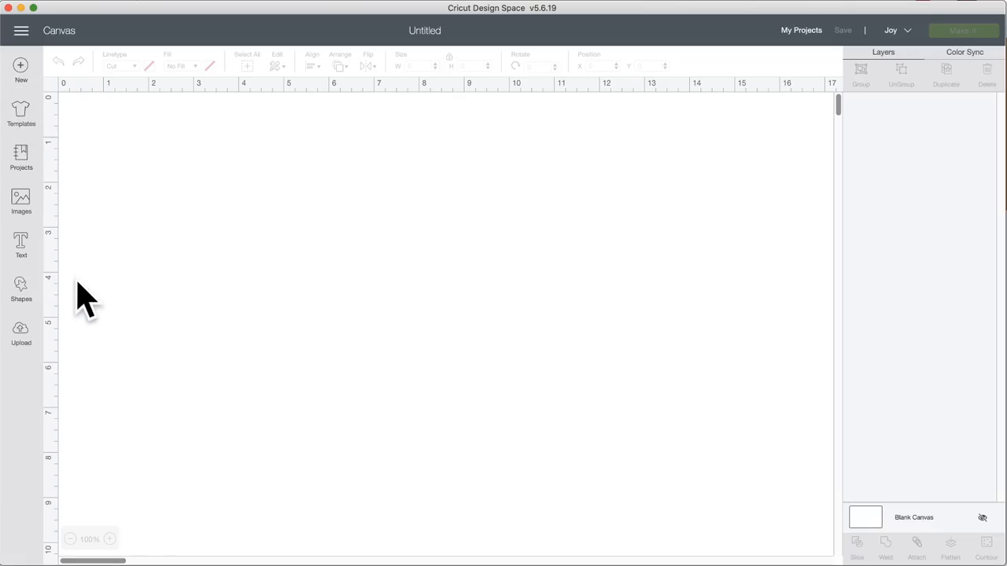
Step: Search the image library's cartridges for "labels"
click(22, 206)
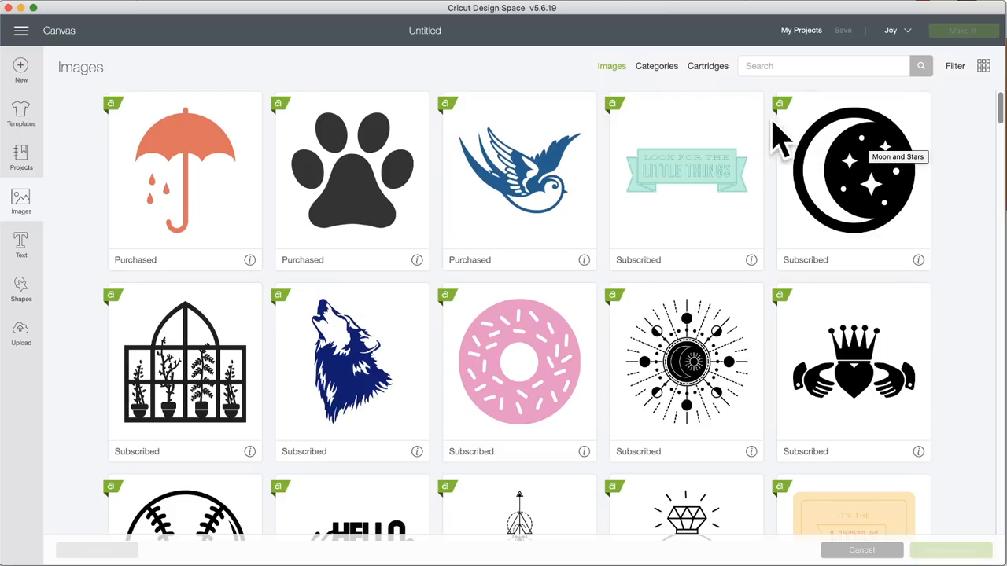
click(705, 67)
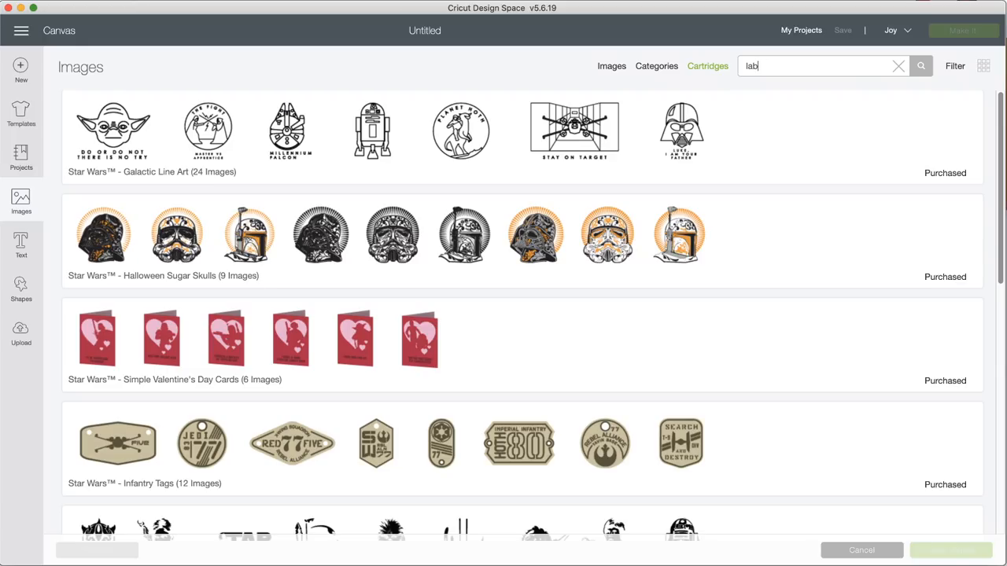
key(Return)
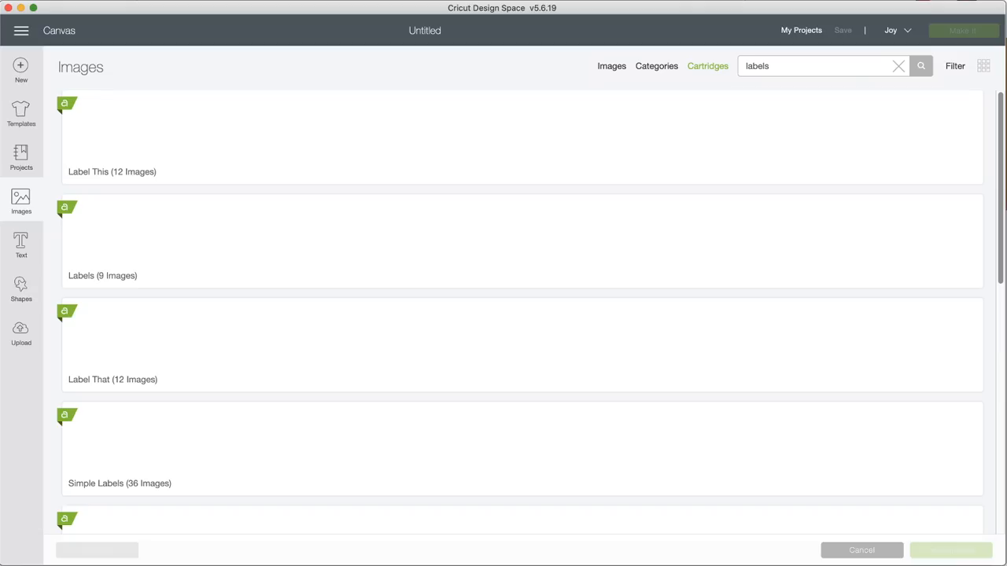
Step: Browse the label cartridges and open Labels With Decorative Line
scroll(708, 330, down, 2)
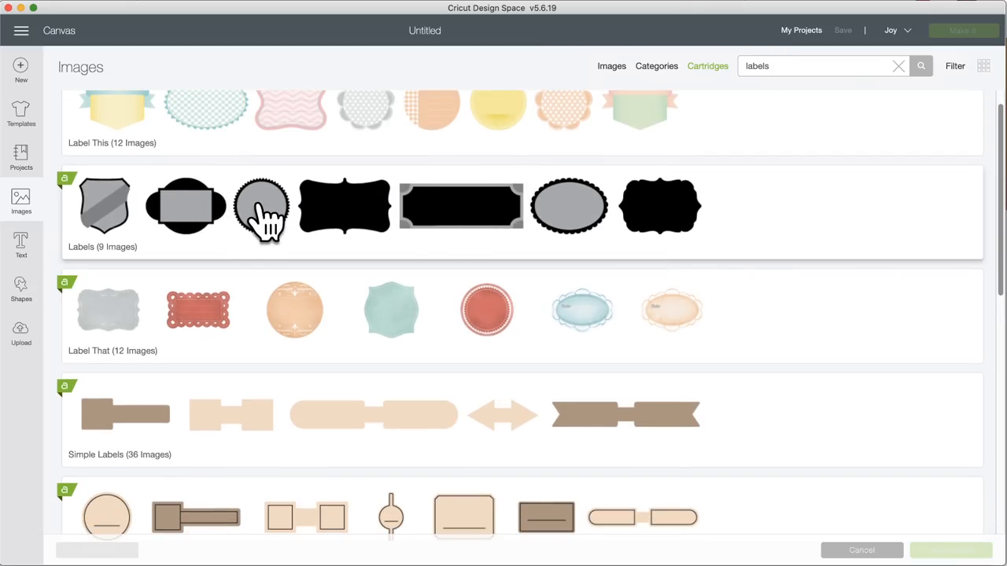
scroll(267, 217, up, 2)
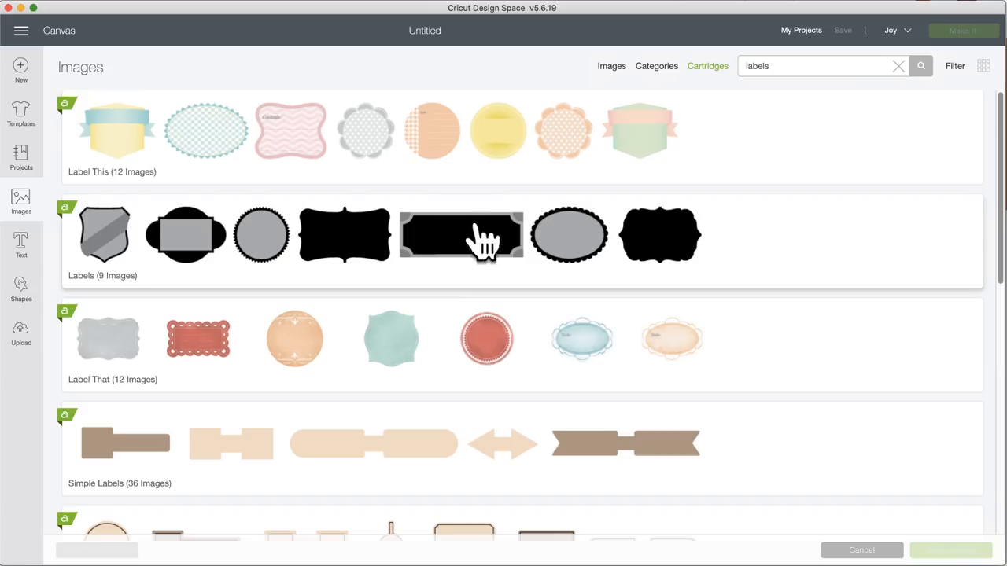
scroll(427, 299, down, 5)
scroll(431, 295, down, 8)
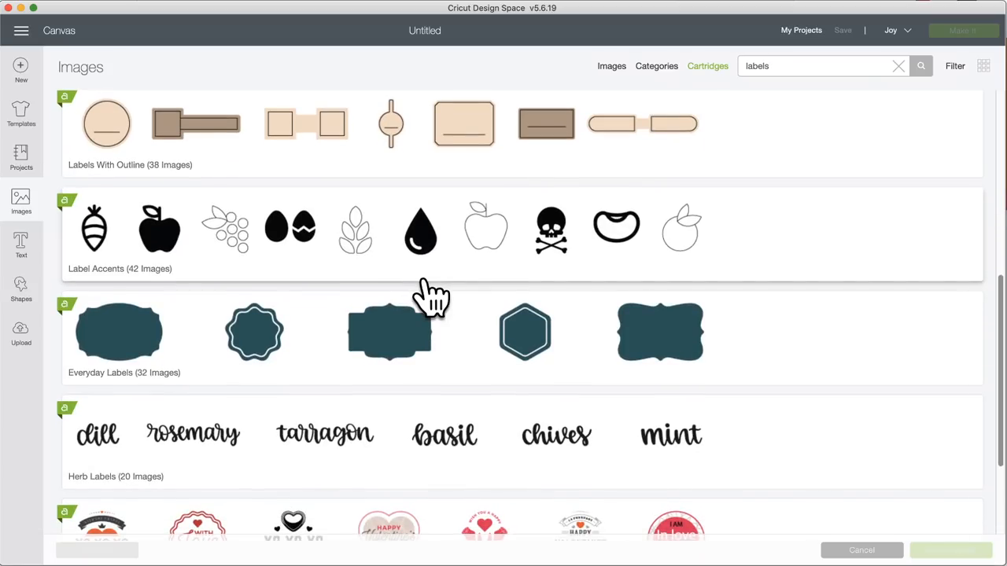
scroll(434, 295, down, 18)
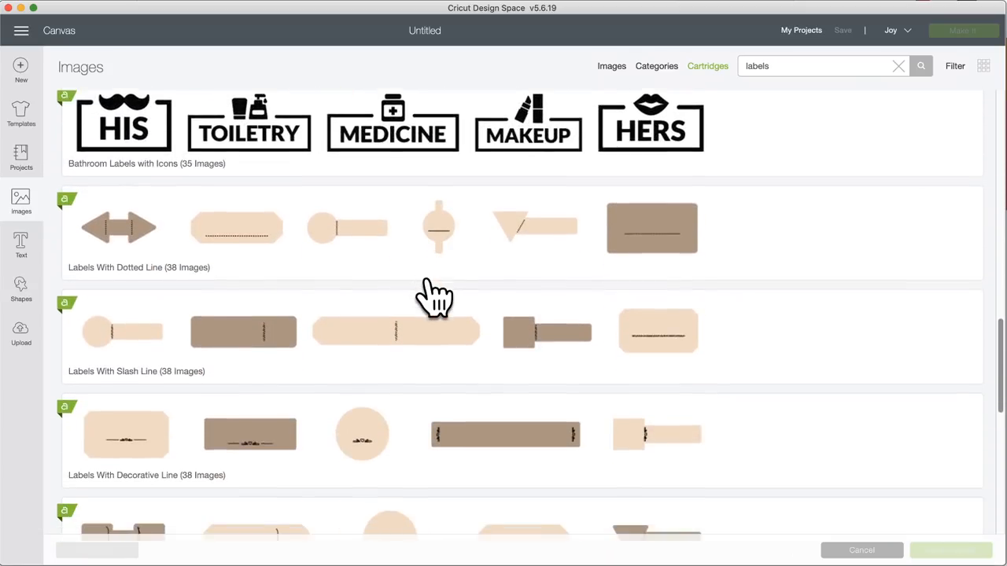
scroll(435, 295, down, 6)
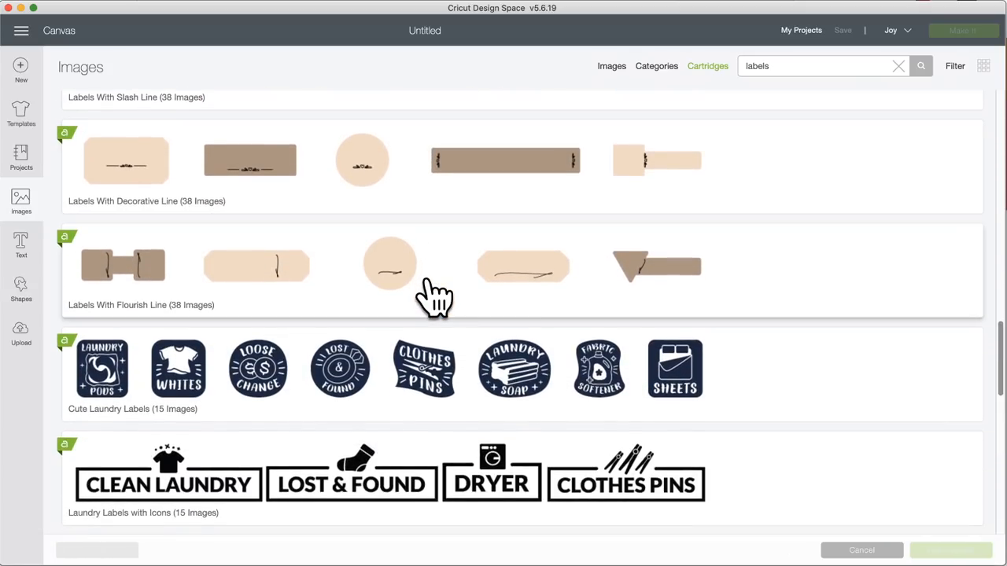
scroll(434, 295, up, 4)
scroll(434, 295, up, 4)
scroll(434, 297, down, 2)
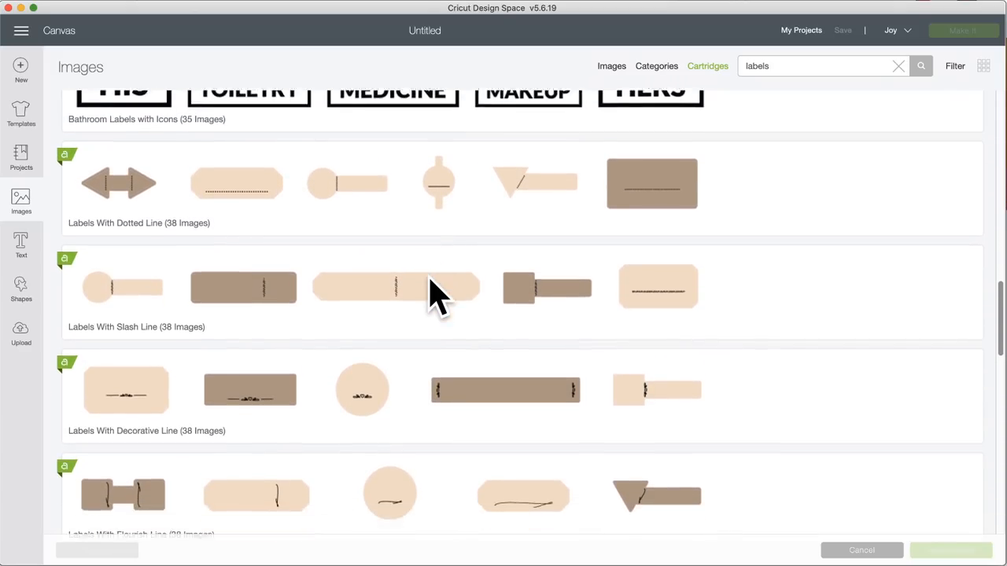
click(393, 361)
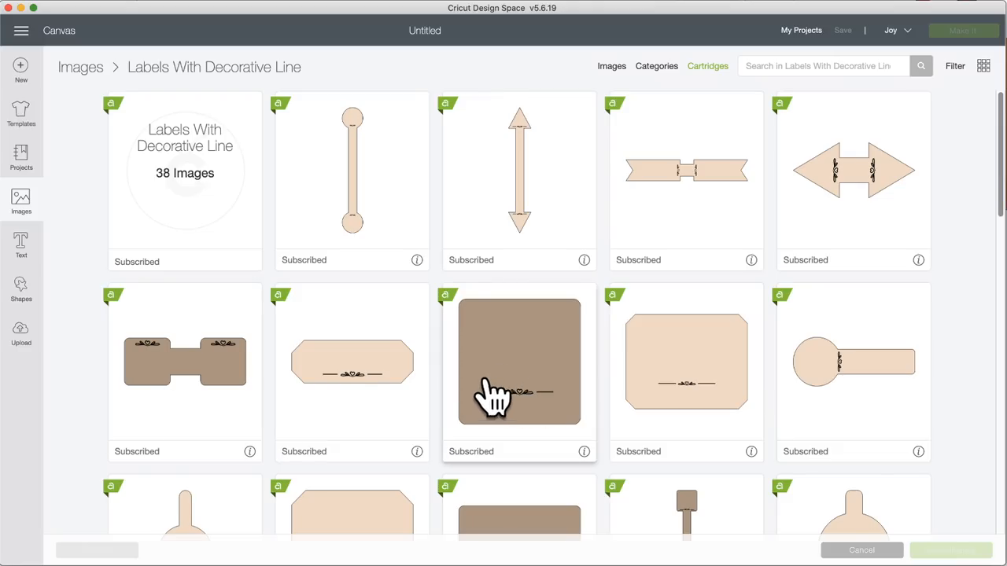
Step: Insert the round label with the short heart flourish and no side lines from the cartridge
scroll(337, 404, down, 3)
scroll(332, 403, down, 2)
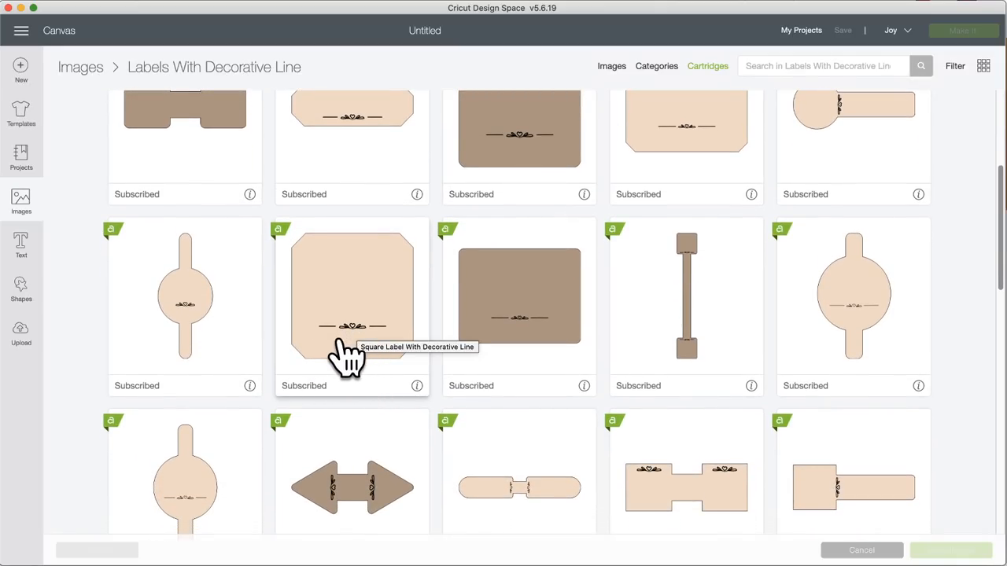
scroll(346, 330, down, 6)
click(519, 337)
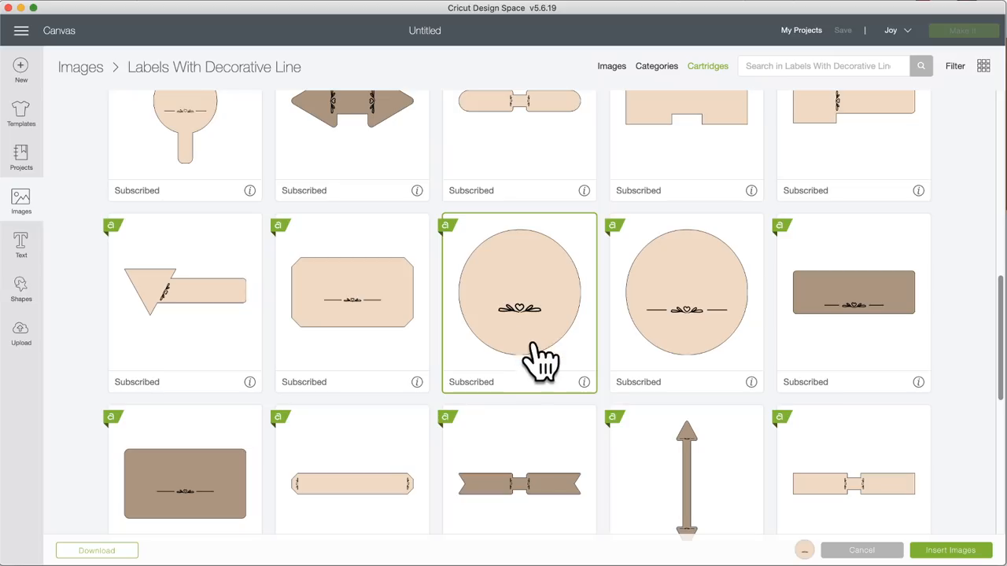
scroll(503, 429, down, 3)
scroll(502, 431, down, 4)
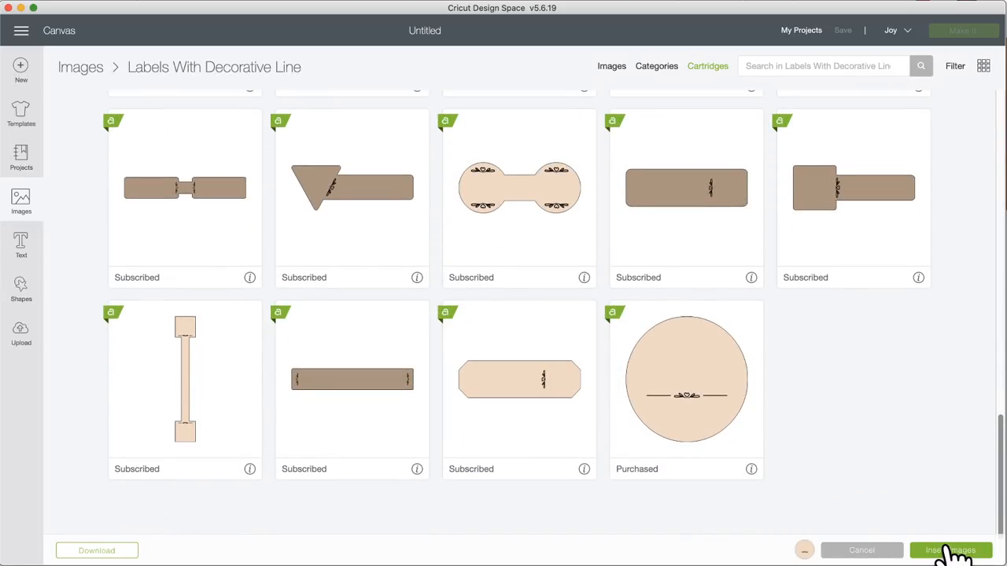
click(954, 552)
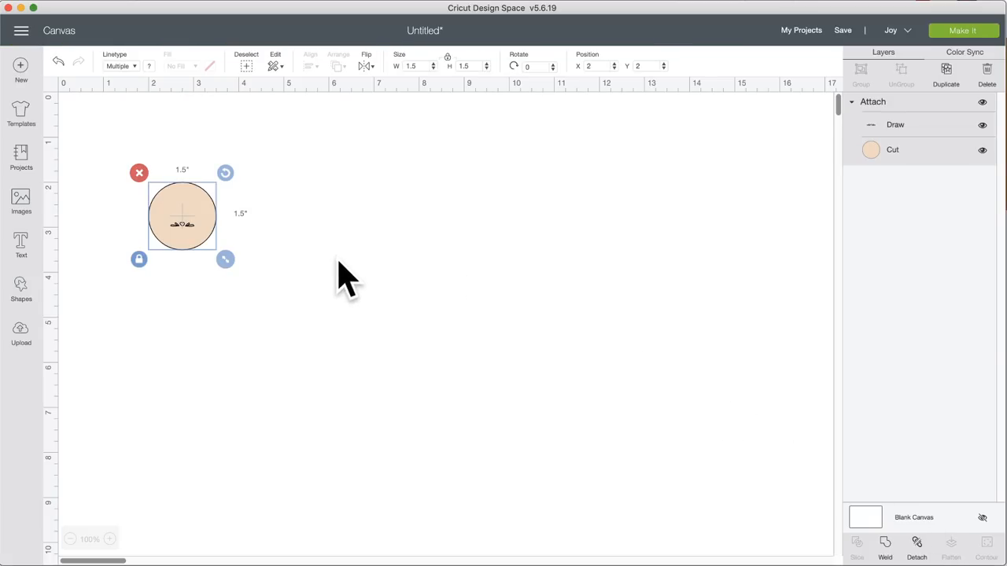
Step: Try the round label at about 5.35 inches, then shrink it to about 1.46 inches at X 3, Y 1.57
drag(225, 260, 395, 425)
click(498, 354)
drag(319, 276, 366, 258)
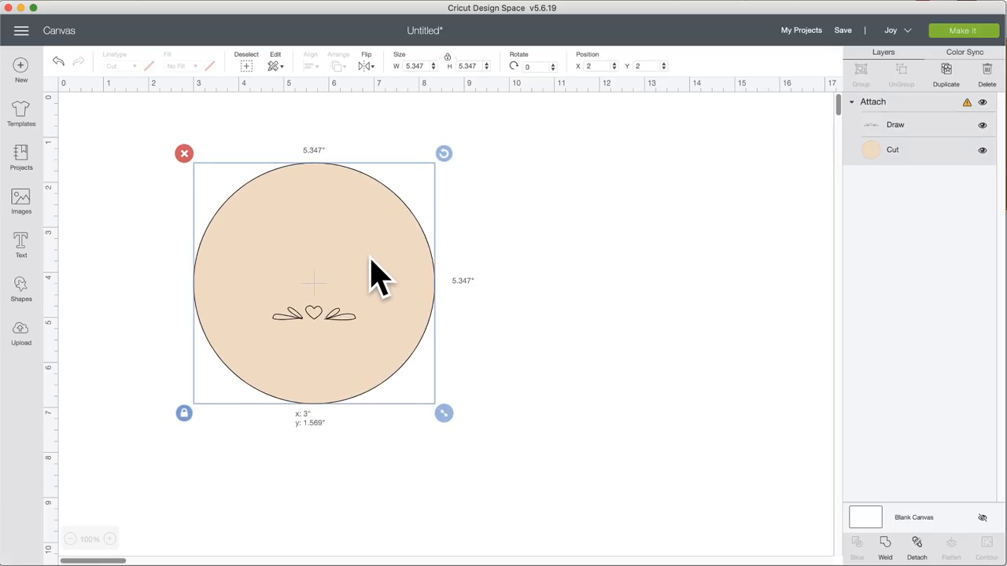
drag(449, 416, 273, 230)
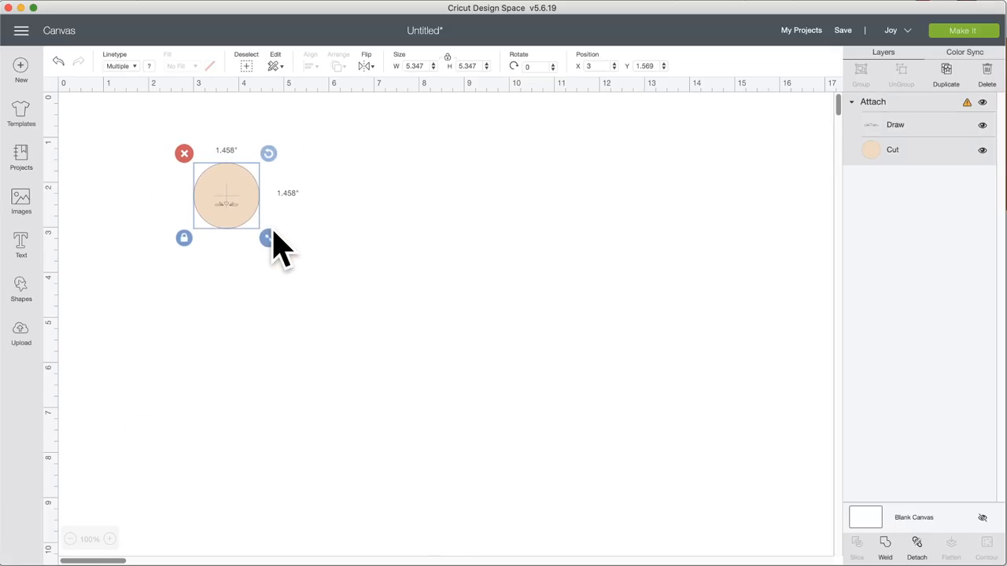
Step: Examine how the small label's cut edge and drawn flourish look at zoom levels between 125% and 250%
click(110, 540)
click(110, 540)
click(110, 540)
click(110, 540)
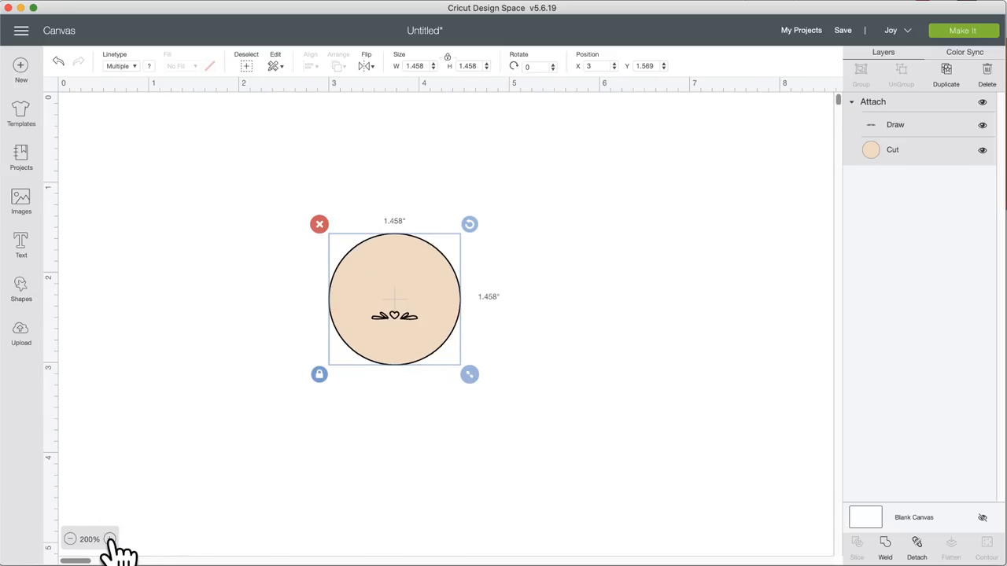
click(70, 540)
click(70, 540)
click(70, 540)
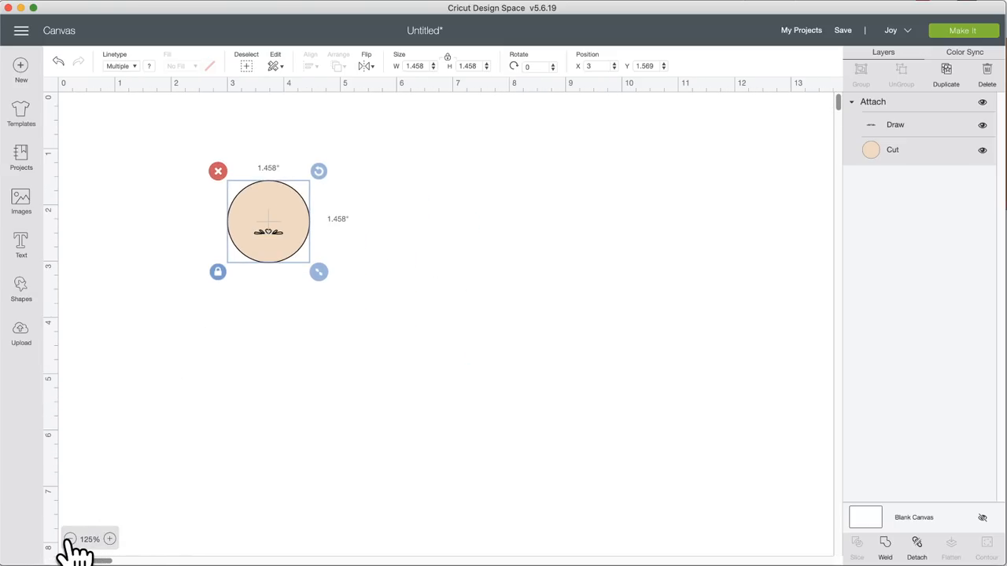
click(70, 539)
click(110, 540)
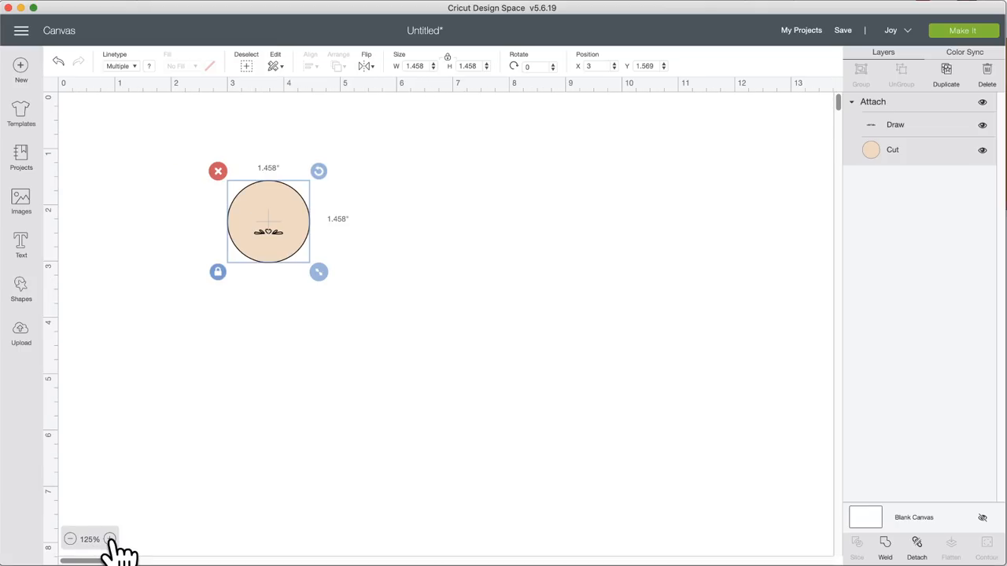
click(110, 540)
click(110, 539)
click(110, 540)
click(110, 540)
click(110, 539)
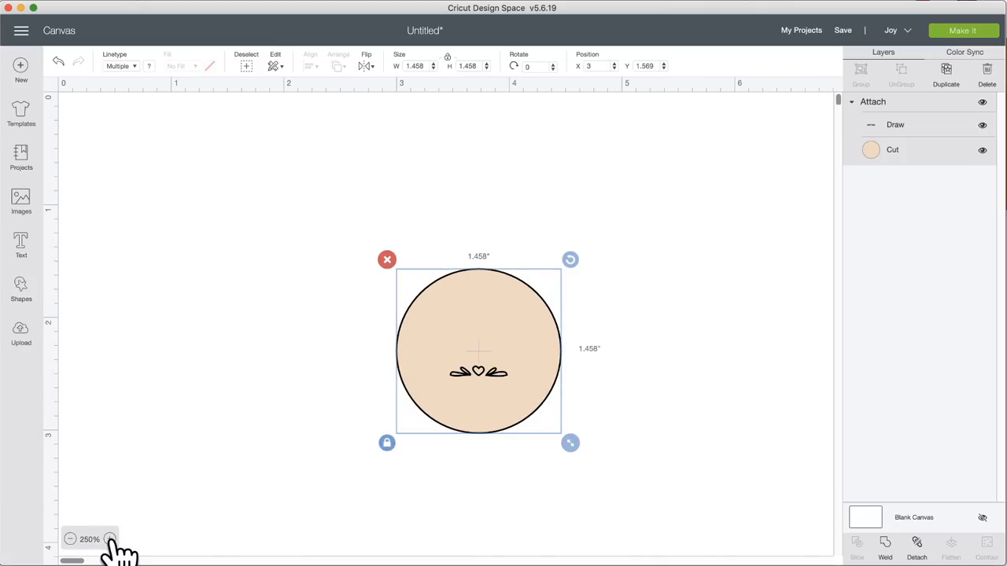
scroll(245, 503, right, 5)
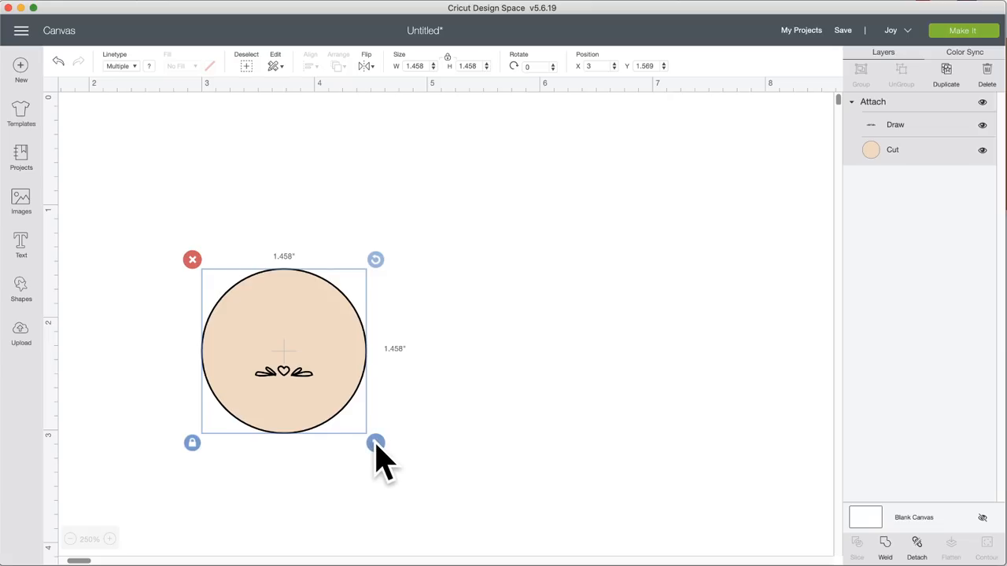
click(70, 539)
click(70, 539)
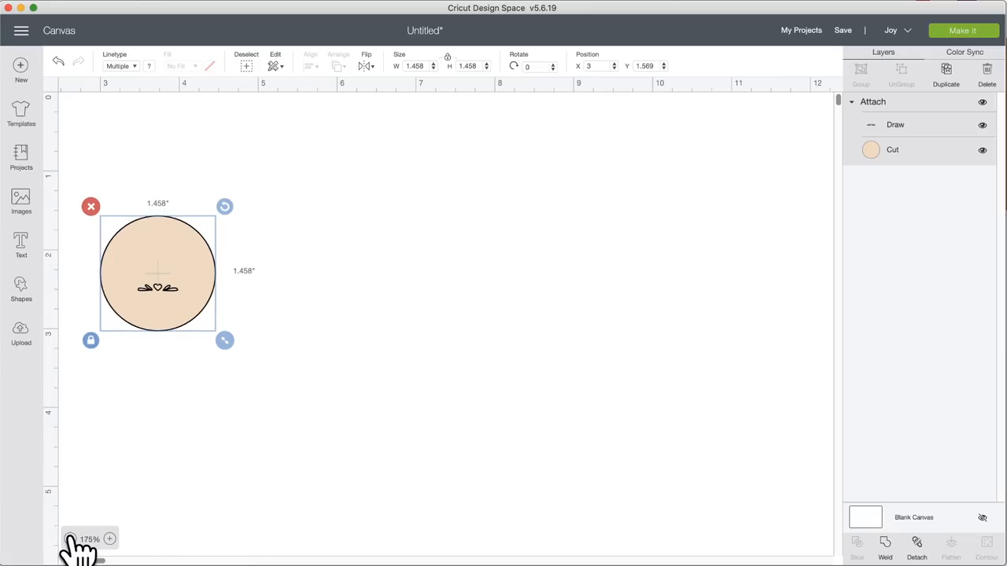
click(70, 539)
click(70, 538)
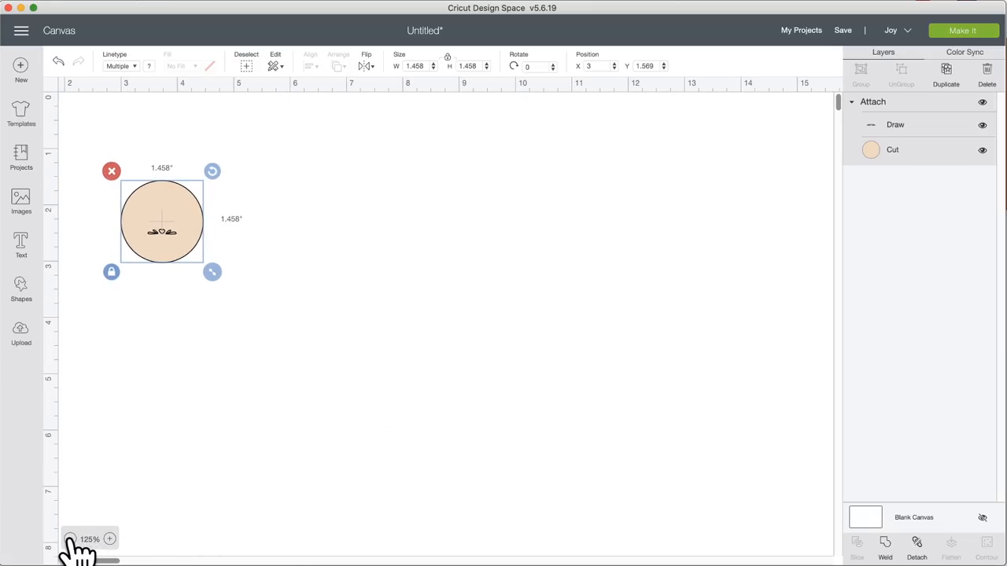
Step: Try the round label at about 7.38 inches, then shrink it to about 0.43 inches
click(70, 539)
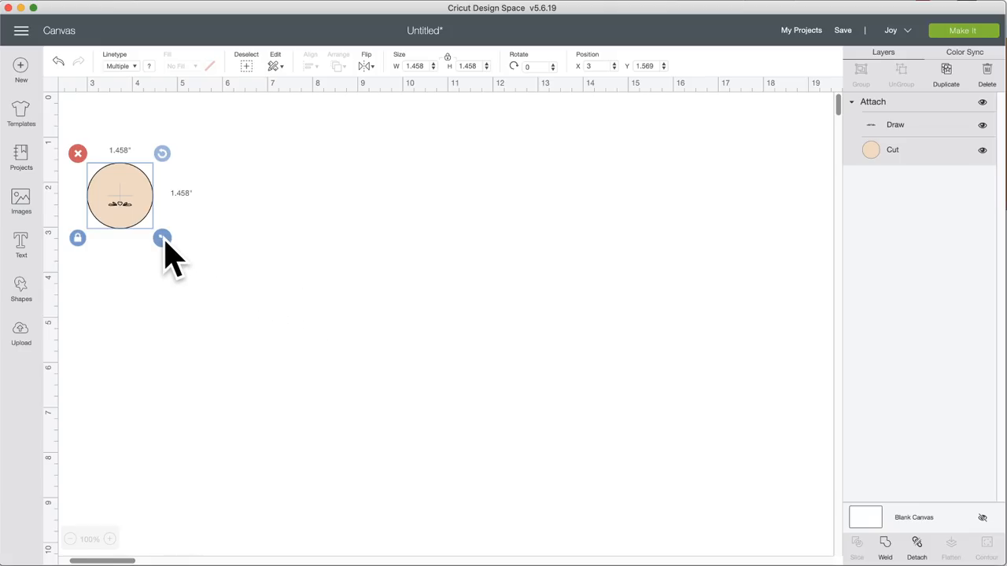
drag(164, 244, 432, 529)
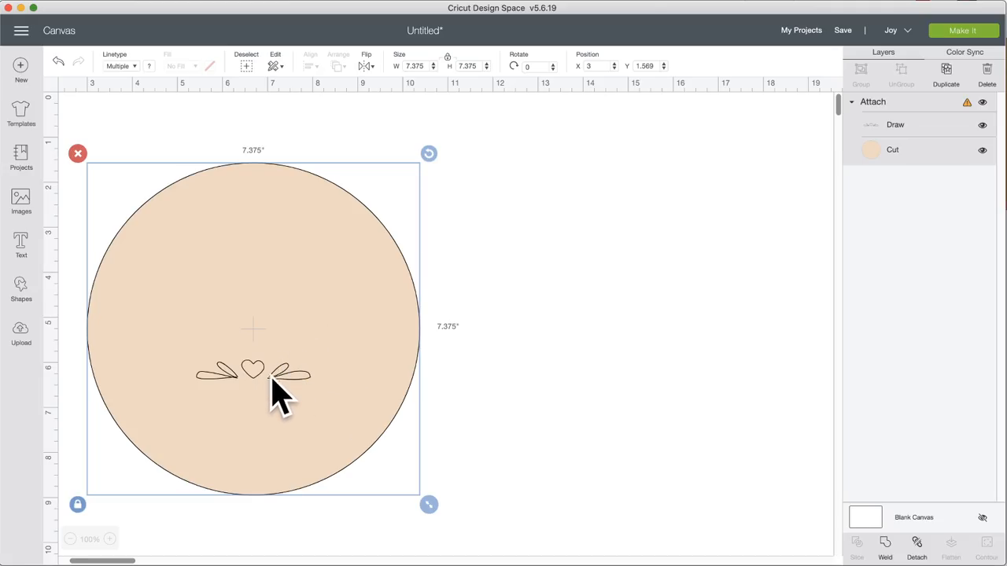
drag(432, 506, 116, 197)
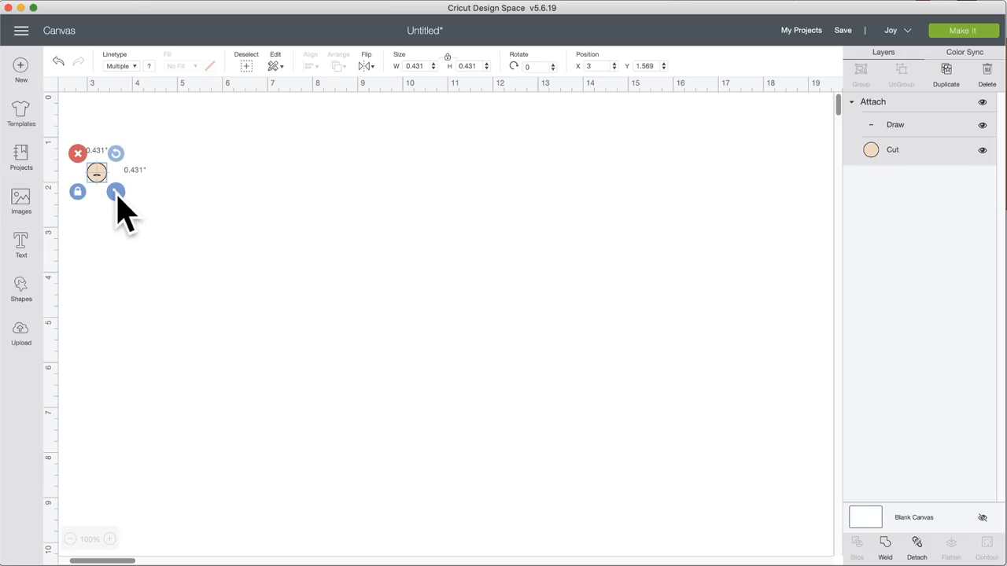
Step: Examine the cut edge and drawn flourish of the tiny label at zoom levels up to 700%
click(110, 540)
click(111, 540)
click(110, 539)
click(111, 540)
click(110, 540)
click(110, 540)
click(110, 539)
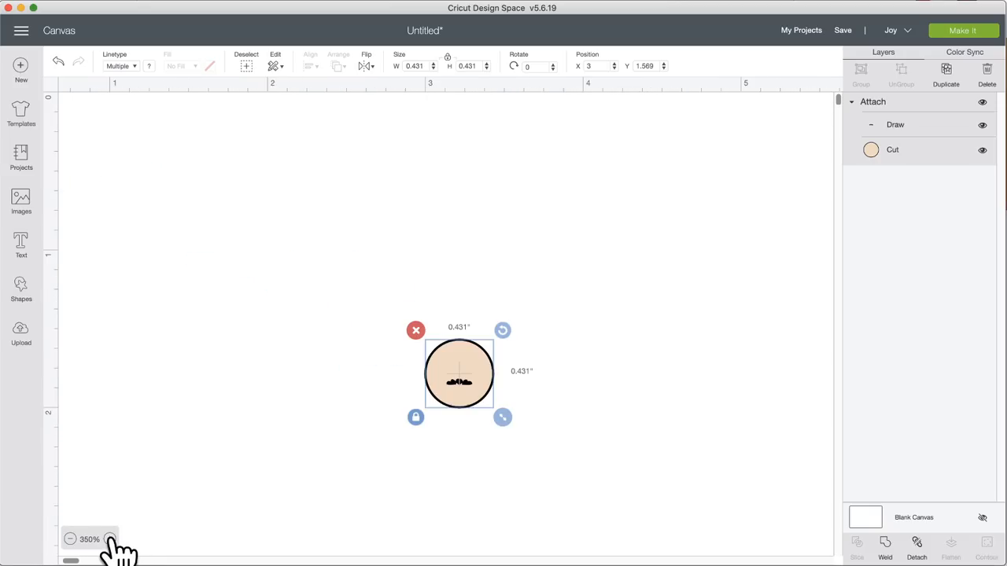
click(111, 539)
click(110, 540)
click(110, 539)
click(111, 539)
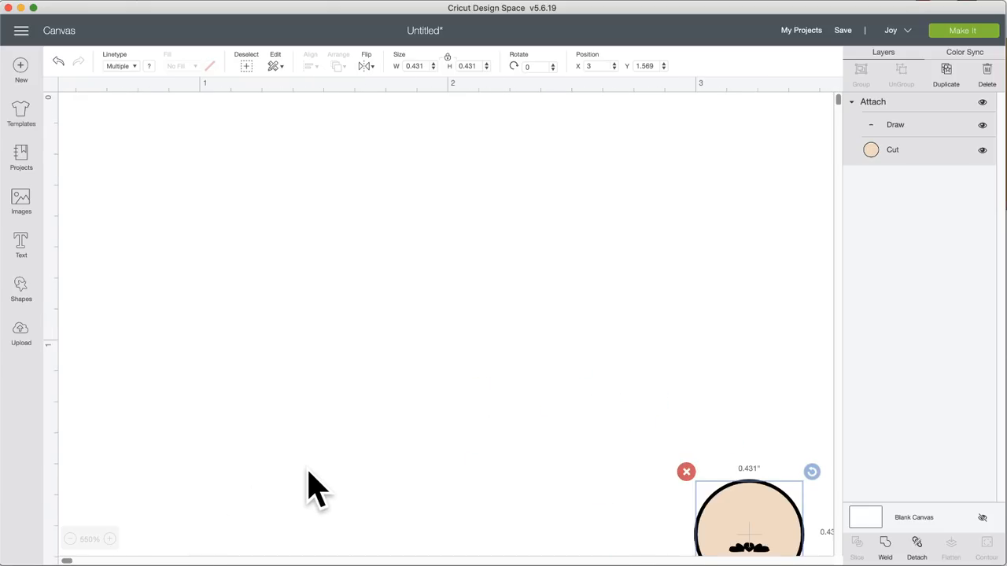
scroll(314, 494, down, 10)
scroll(315, 494, right, 2)
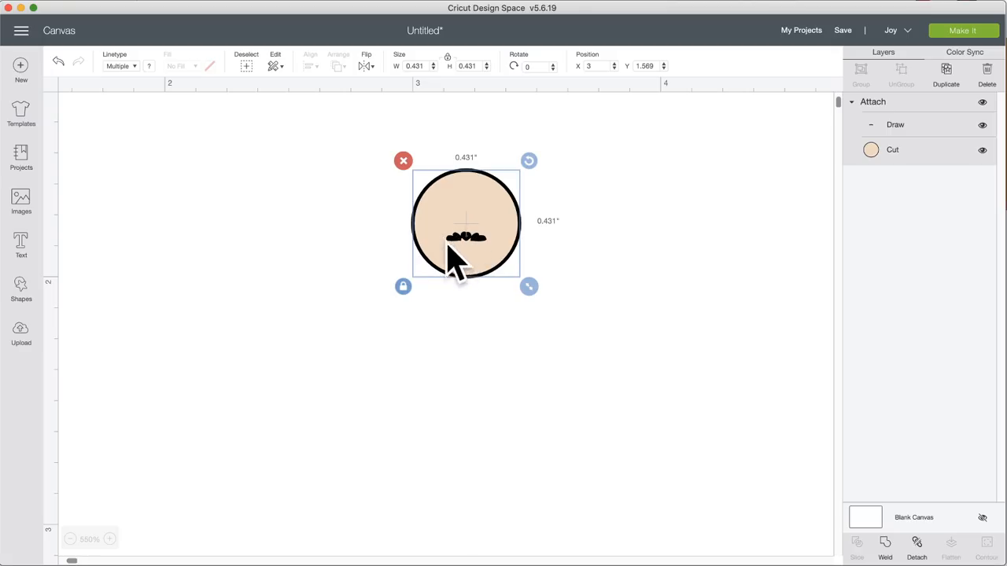
click(110, 540)
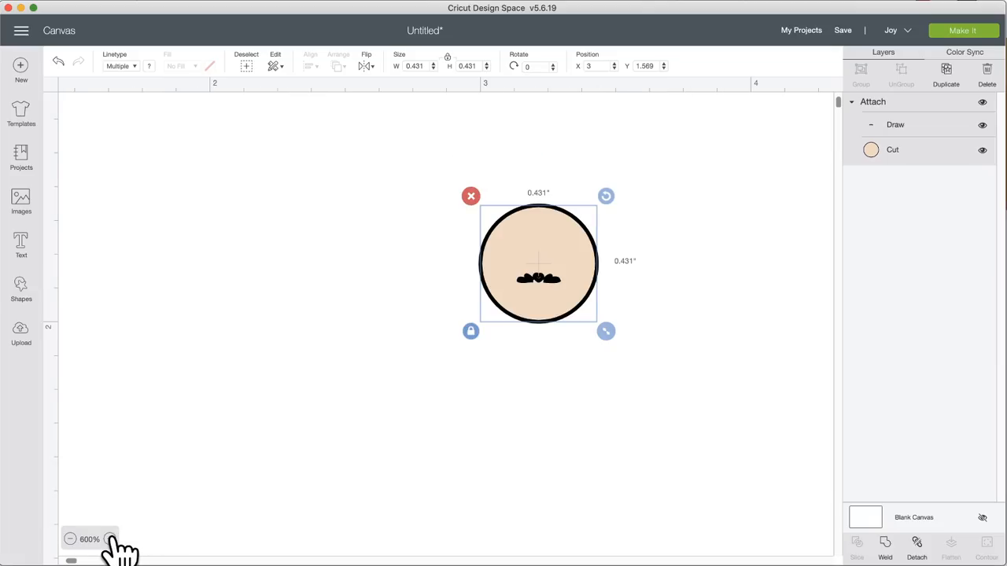
click(111, 540)
scroll(532, 455, right, 5)
scroll(515, 431, right, 1)
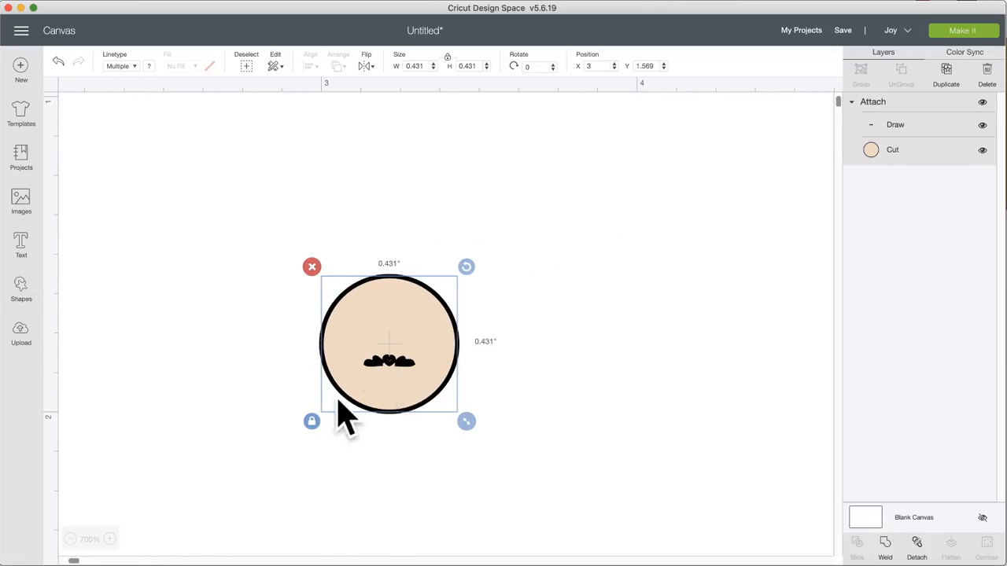
Step: Move the round label to about X 2.75, Y 1.24 and resize it to about 0.72 inches
drag(467, 420, 573, 528)
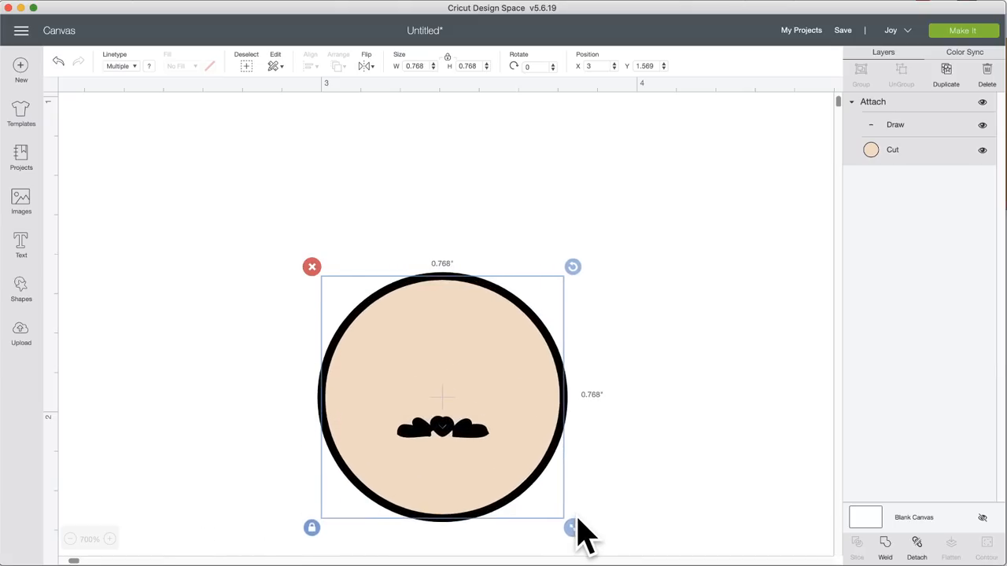
drag(481, 448, 403, 344)
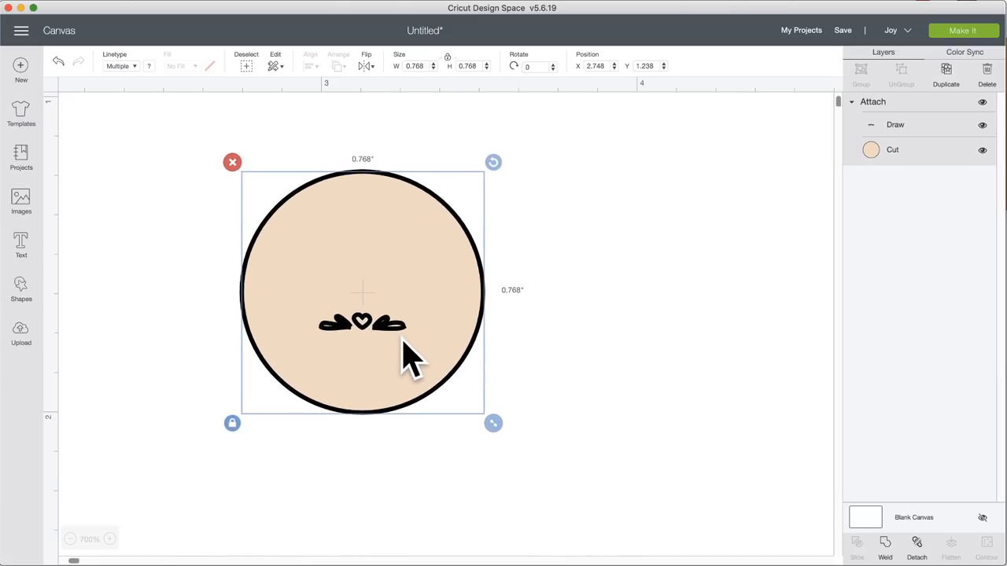
drag(493, 425, 477, 407)
click(579, 502)
click(503, 425)
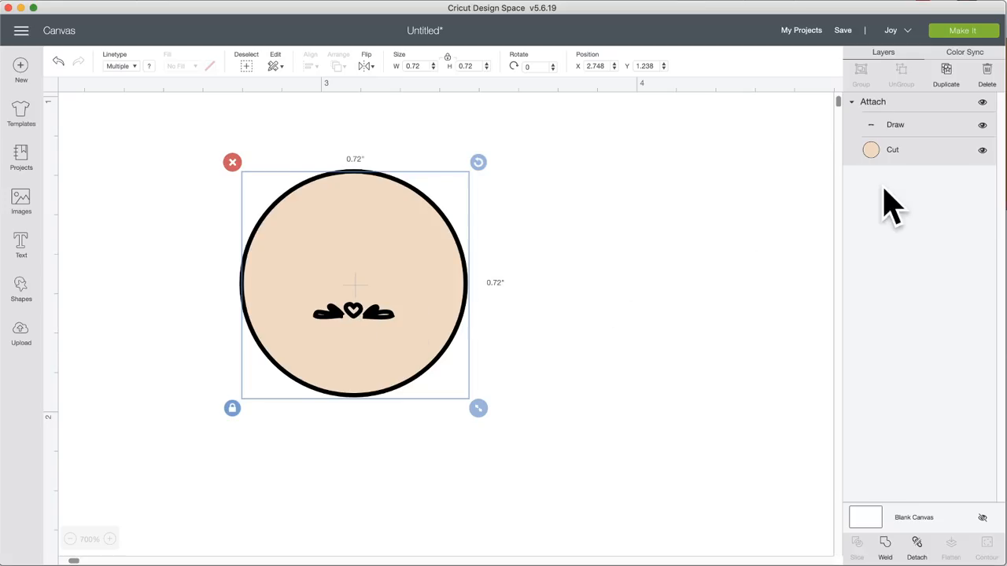
Step: Set the pen type of the flourish's draw layer to XF - Extra Fine Point
click(897, 125)
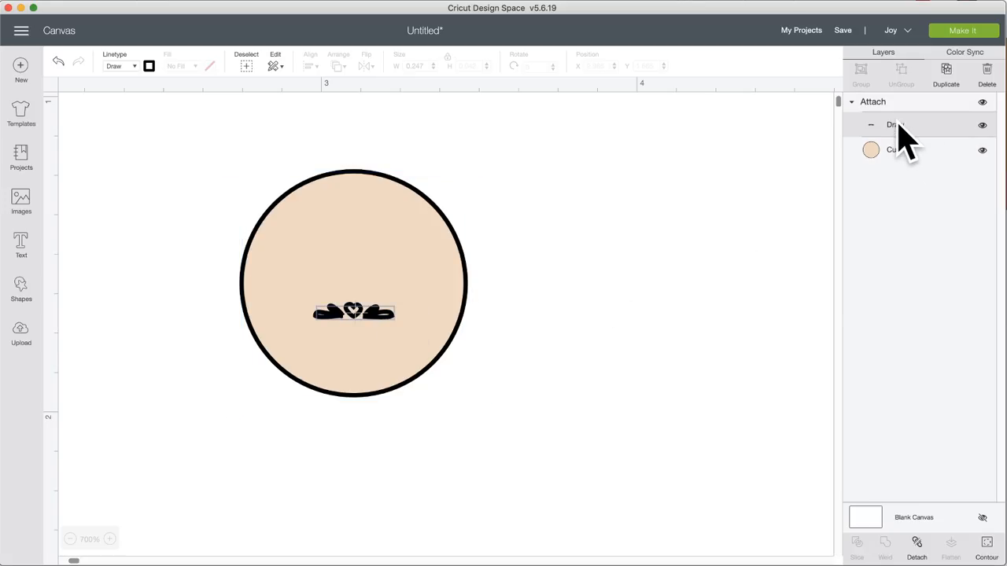
click(150, 66)
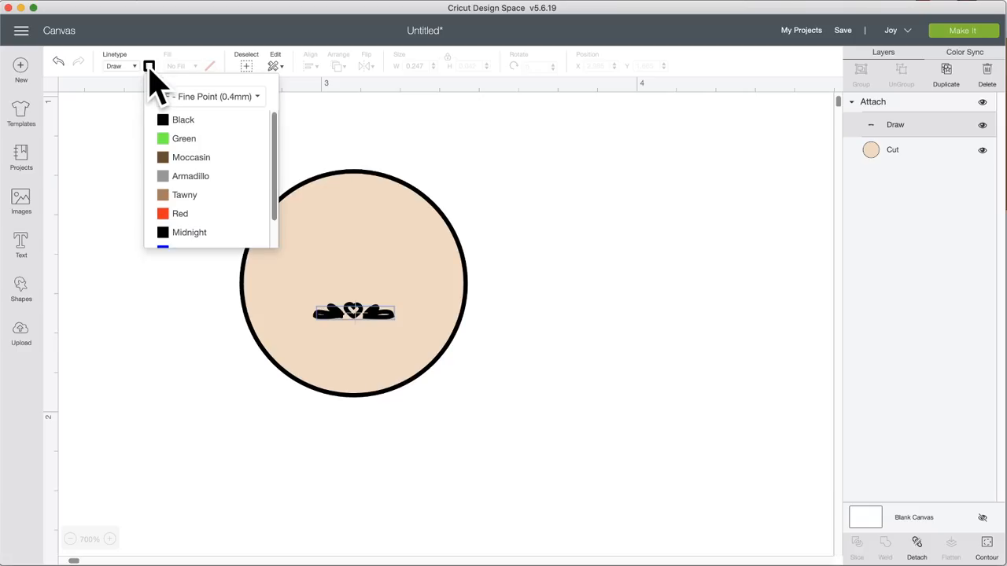
click(249, 97)
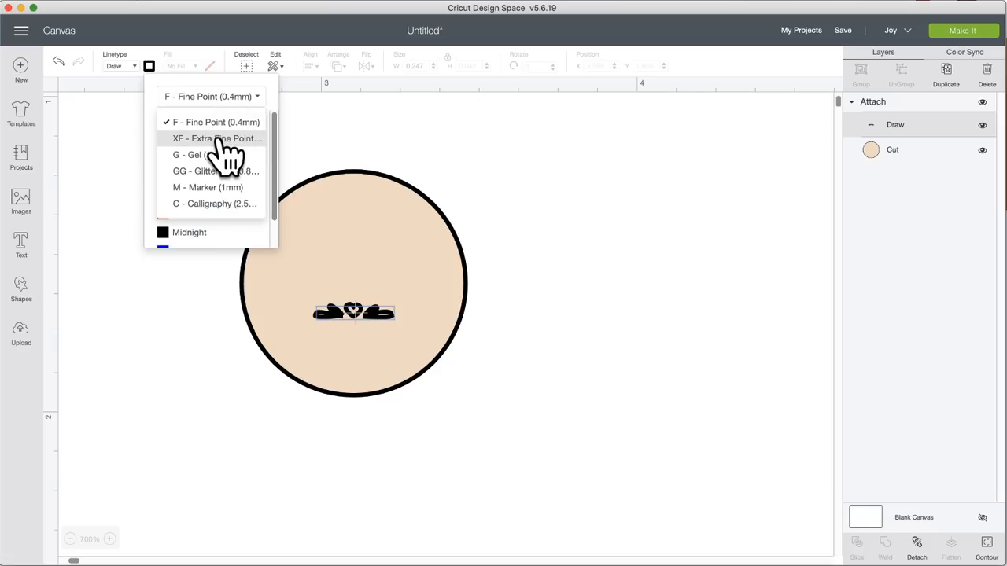
click(221, 138)
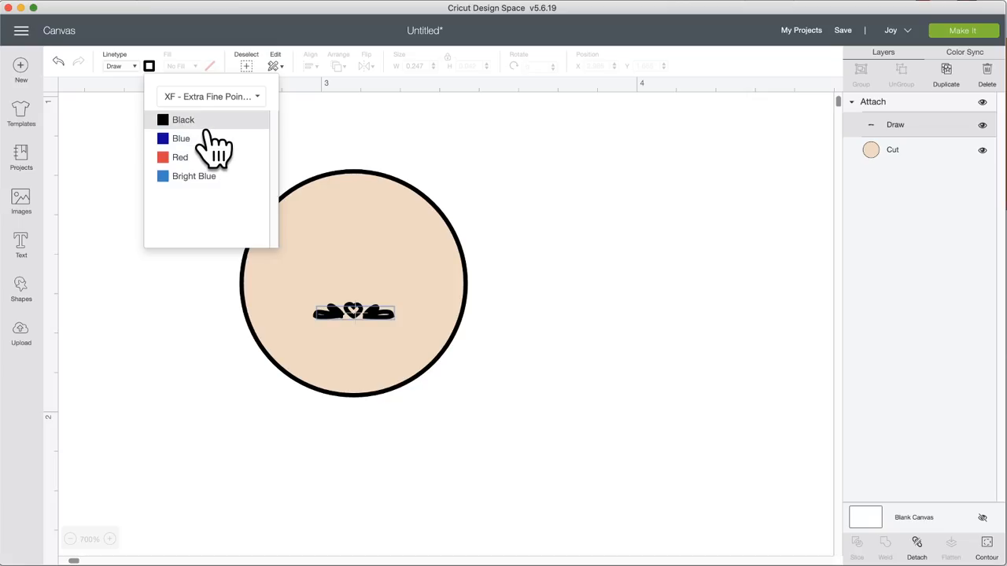
click(375, 124)
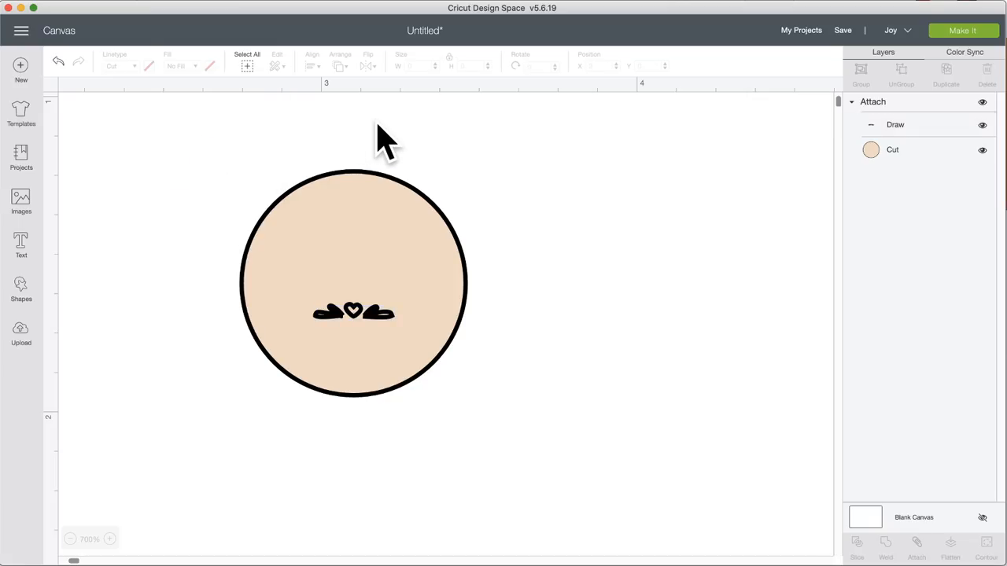
click(376, 309)
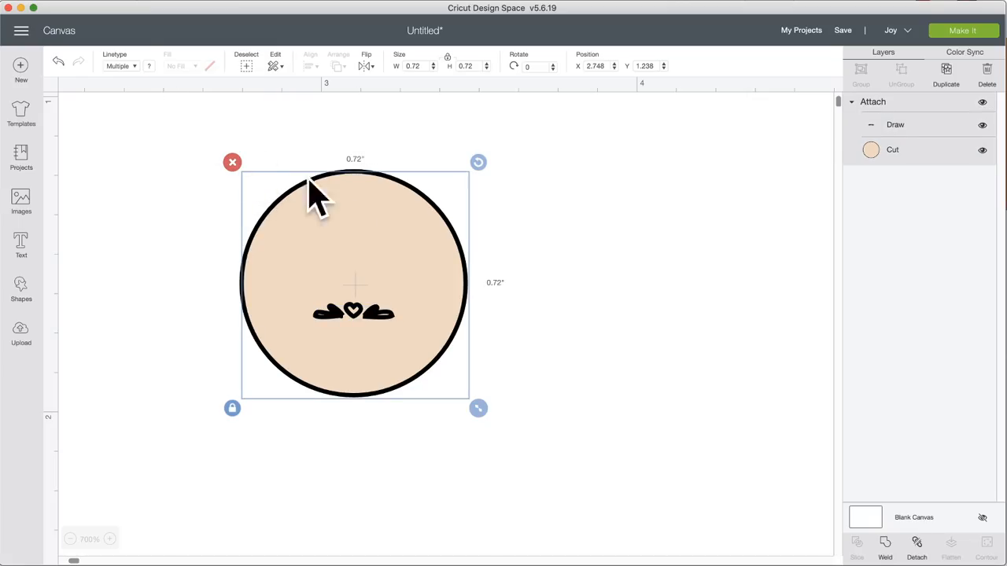
Step: Set the pen type of the flourish's draw layer to M - Marker (1mm)
click(897, 127)
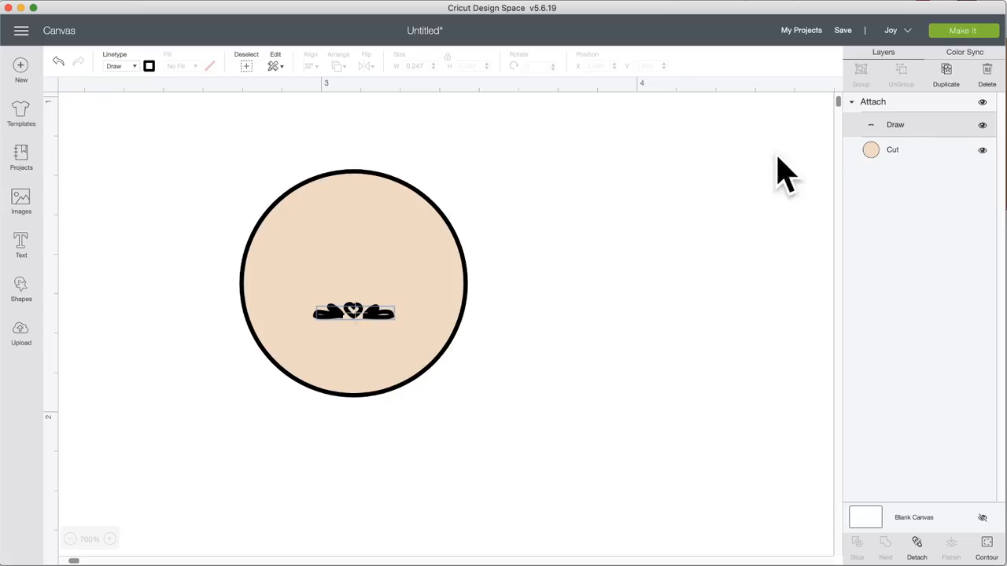
click(405, 254)
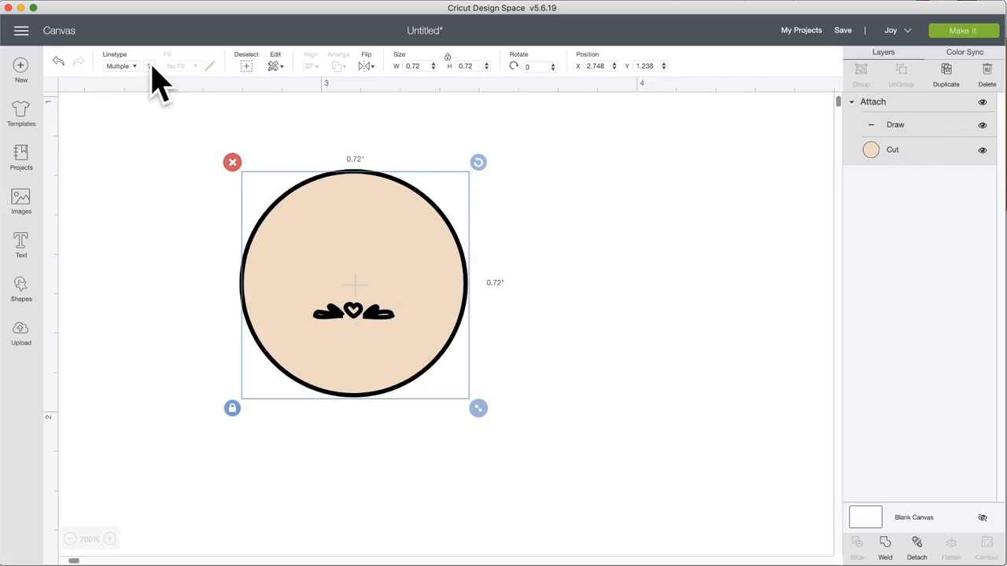
click(885, 128)
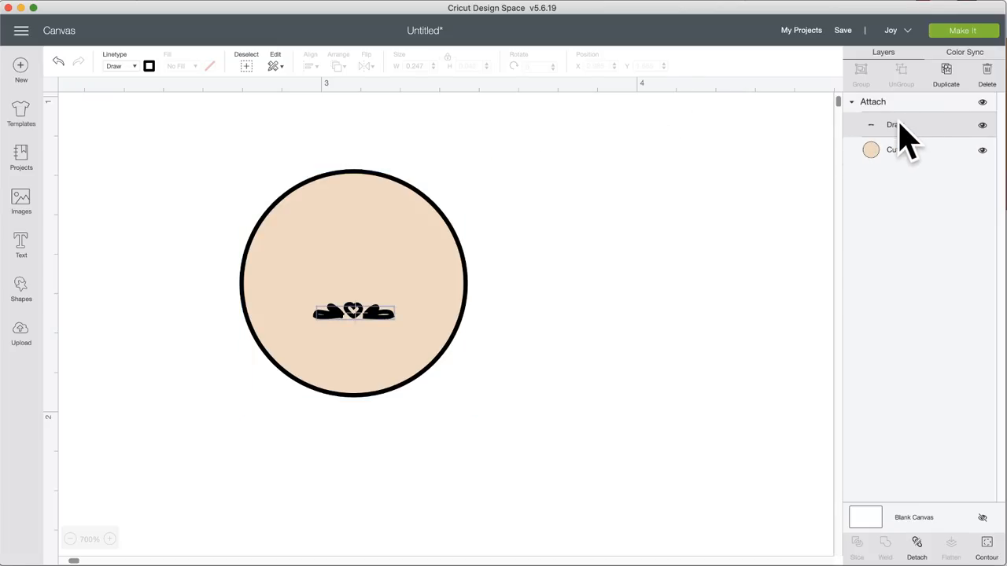
click(149, 66)
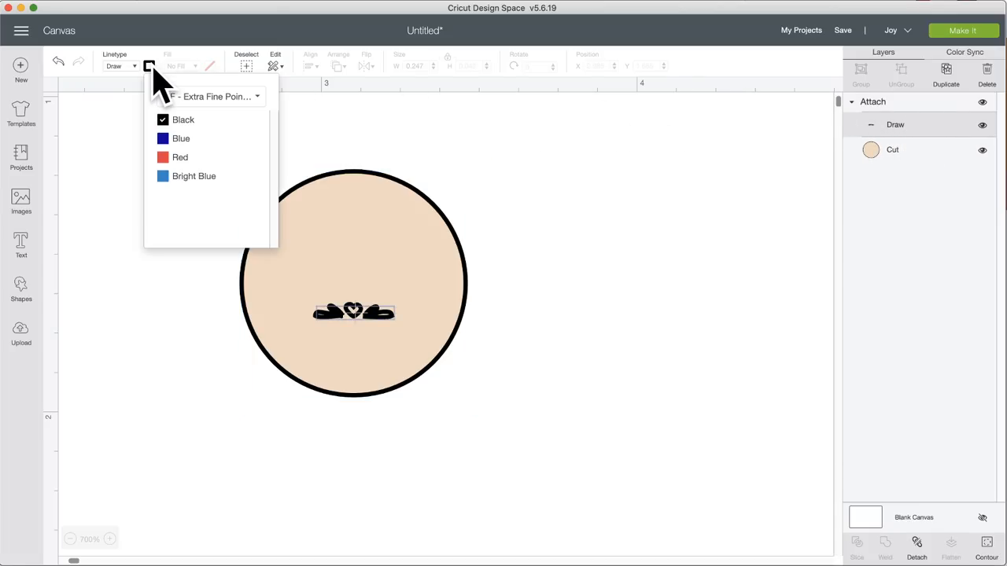
click(224, 94)
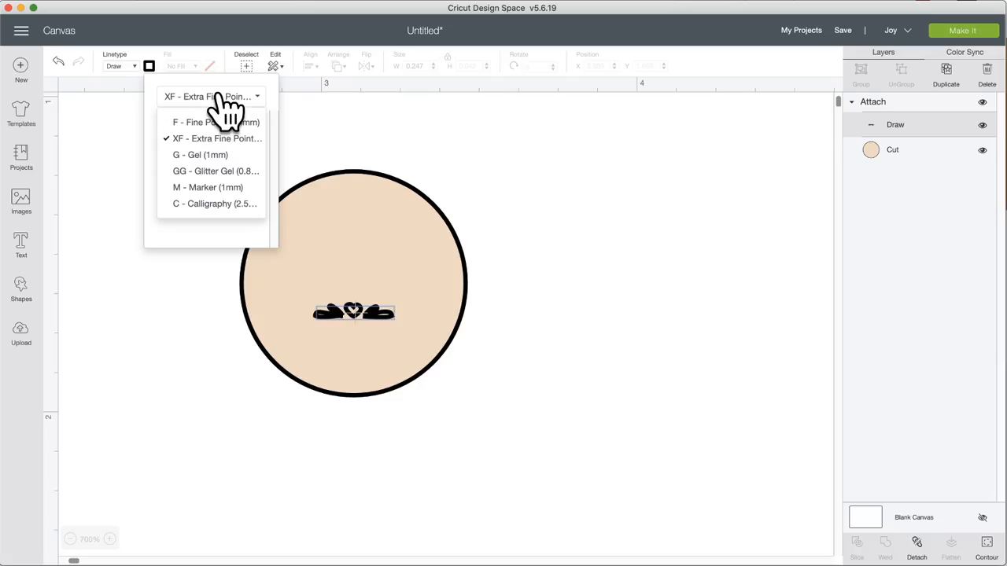
click(237, 189)
click(194, 195)
click(490, 168)
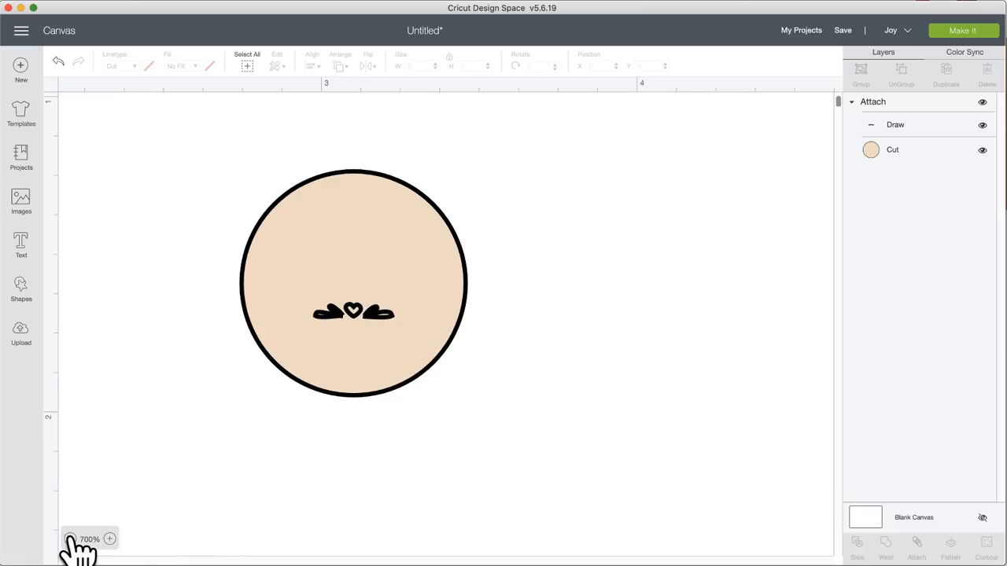
Step: Try the round label at about 1.41 inches and check its line thickness from 700% down to 175% zoom
click(337, 342)
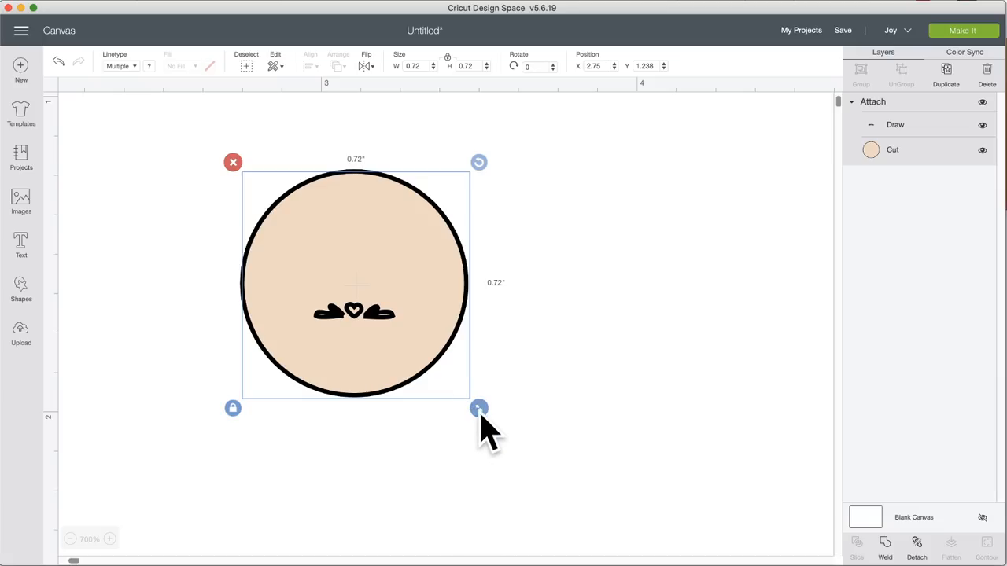
drag(472, 410, 715, 562)
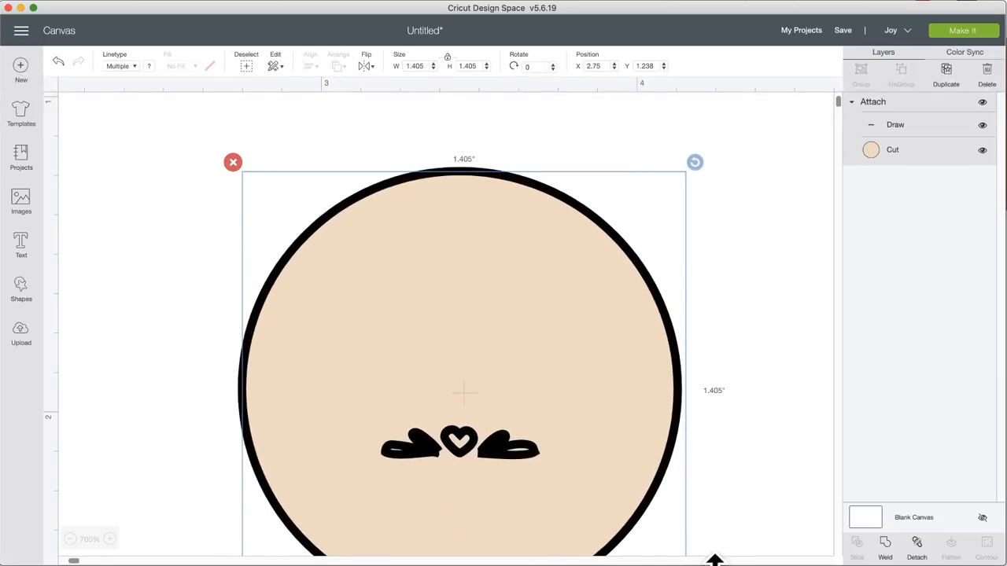
click(70, 540)
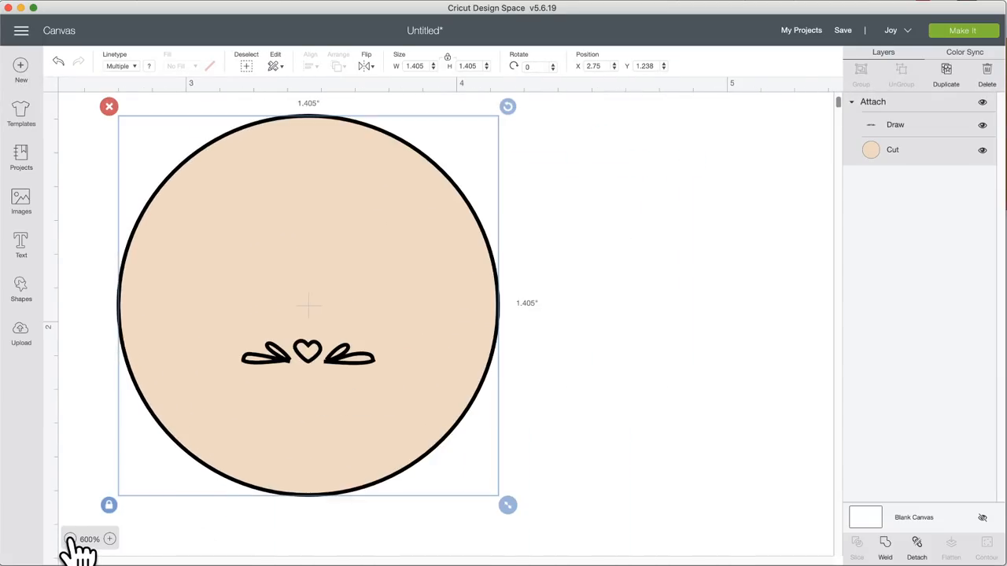
click(70, 539)
click(70, 539)
click(70, 540)
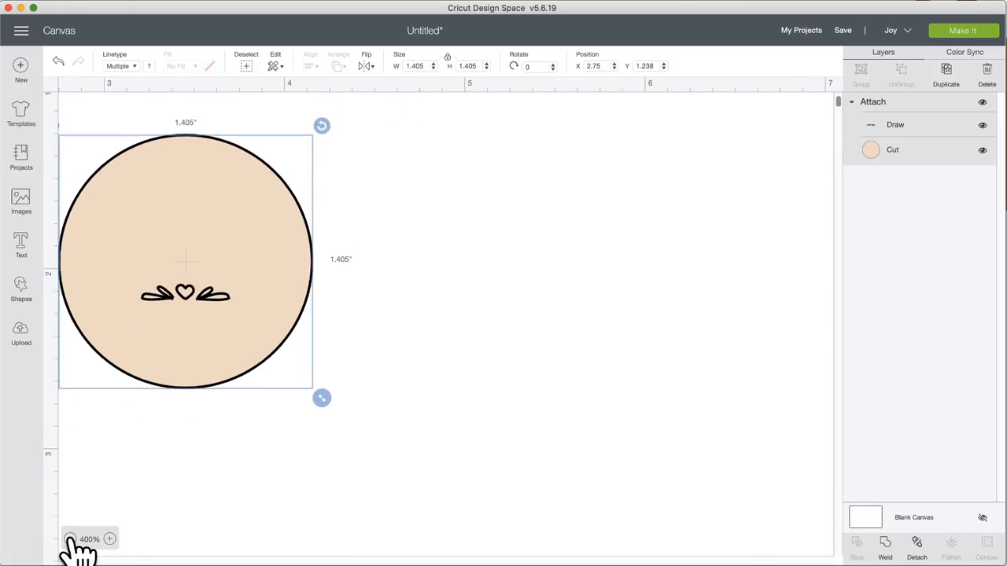
click(70, 540)
click(70, 540)
click(70, 539)
click(70, 539)
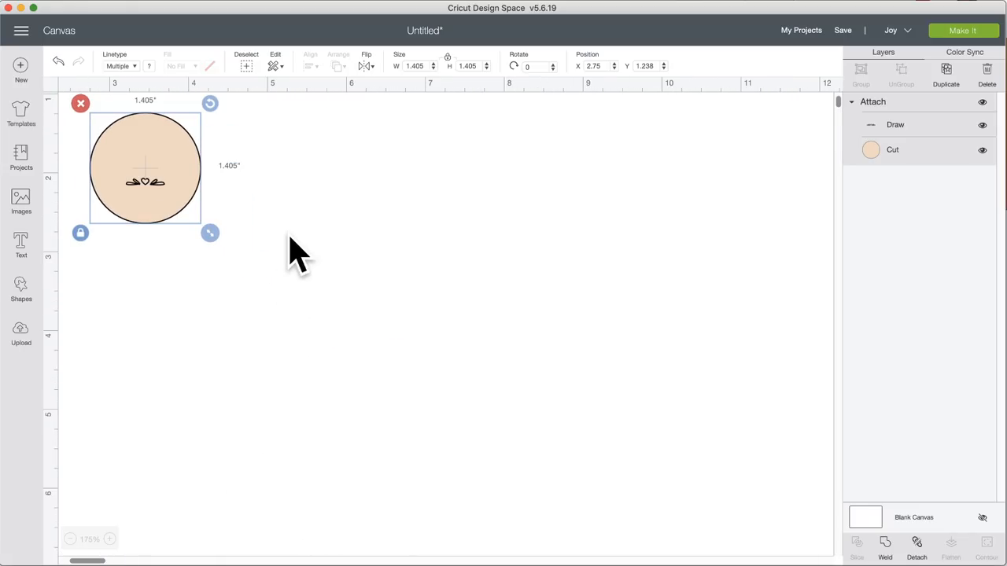
Step: Enlarge the round label to about 3.71 inches and move it to about X 6.41, Y 1.65
drag(209, 234, 369, 404)
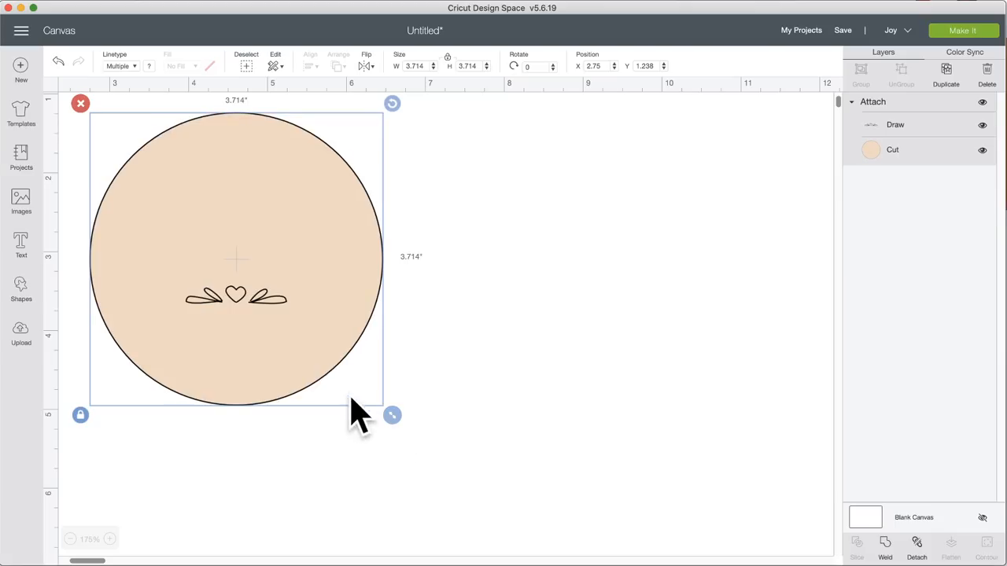
drag(213, 176, 304, 262)
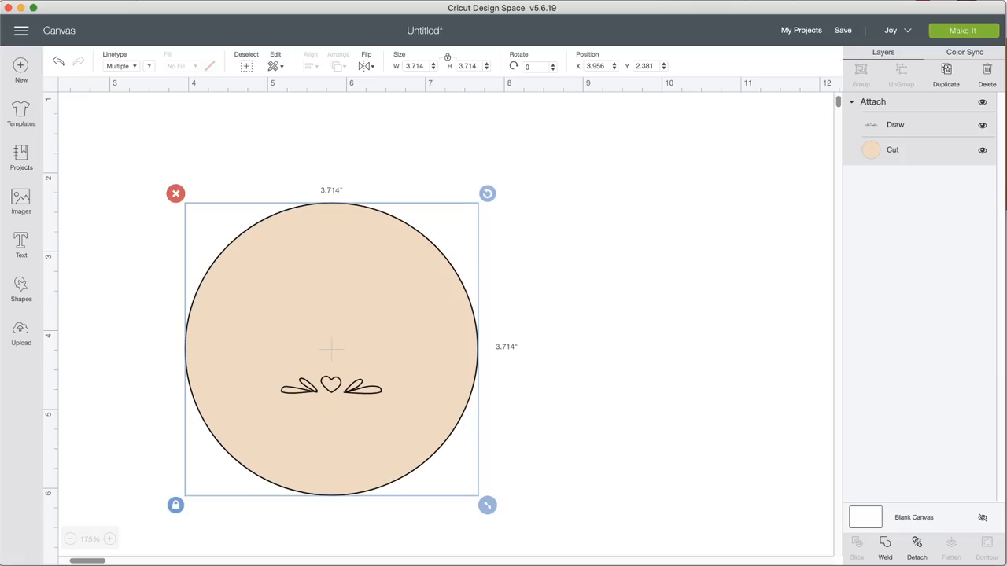
drag(310, 333, 504, 276)
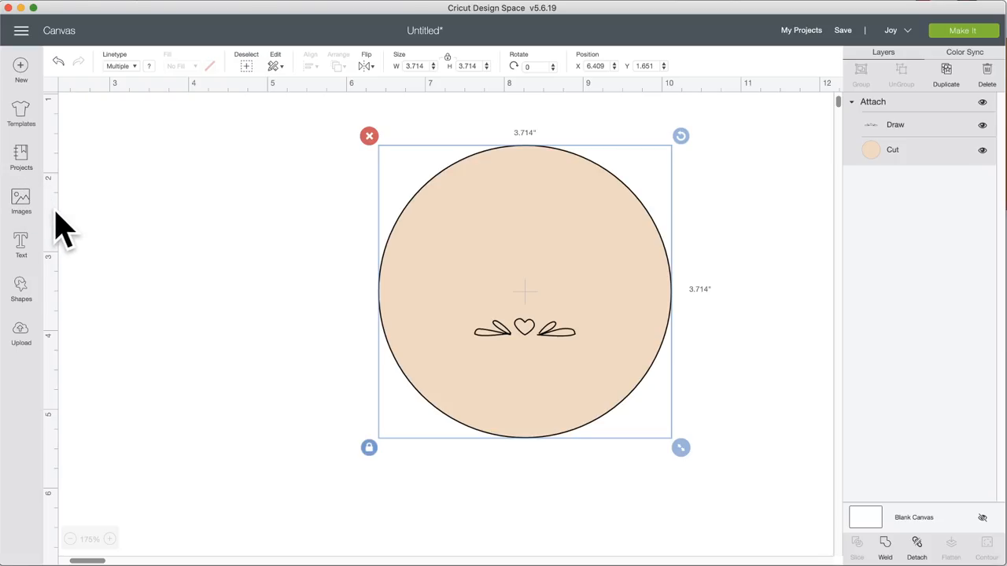
Step: Add the text "Pens" in the empty space beside the round label, at about X 1.75, Y 3.19
click(22, 241)
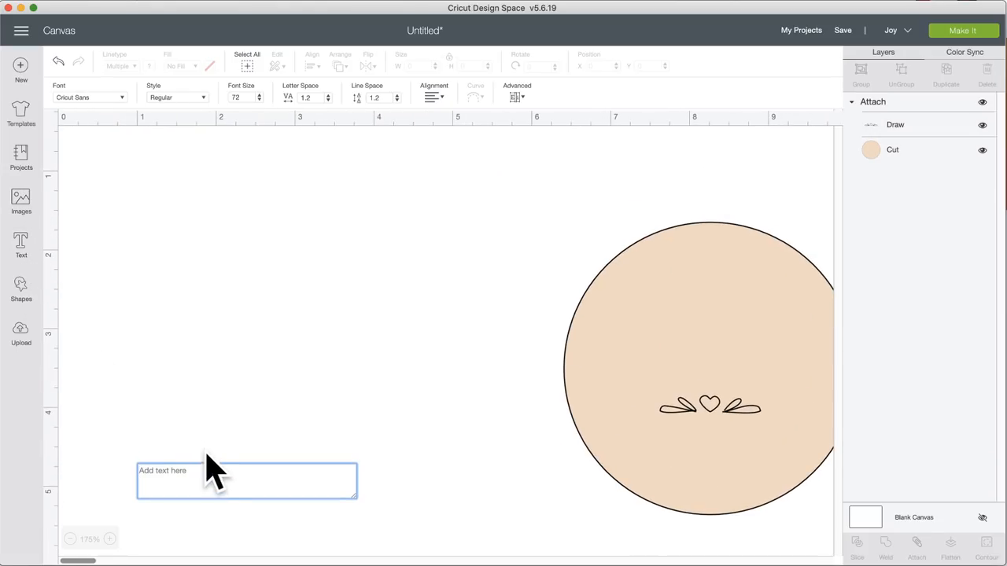
text(Pens)
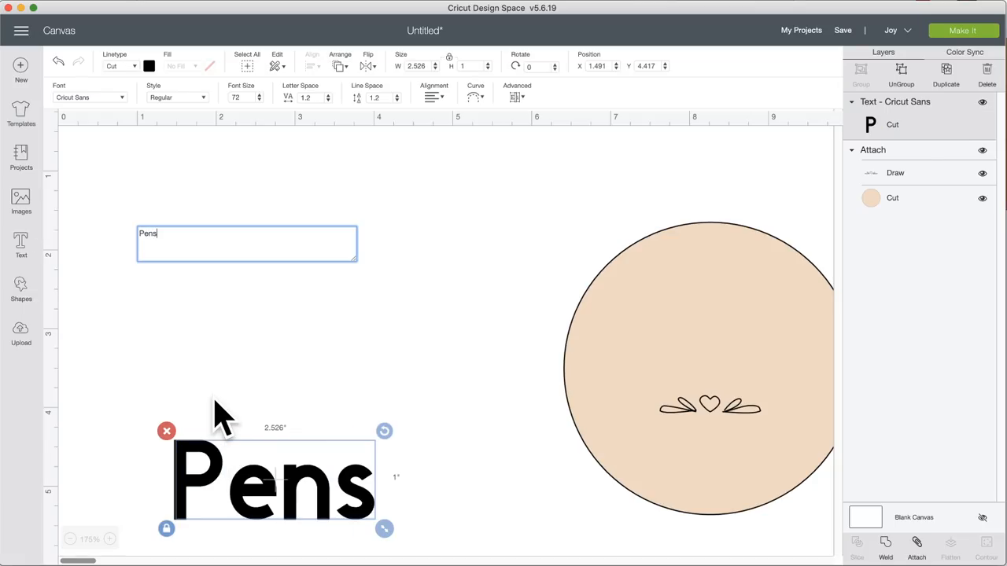
drag(214, 466, 236, 370)
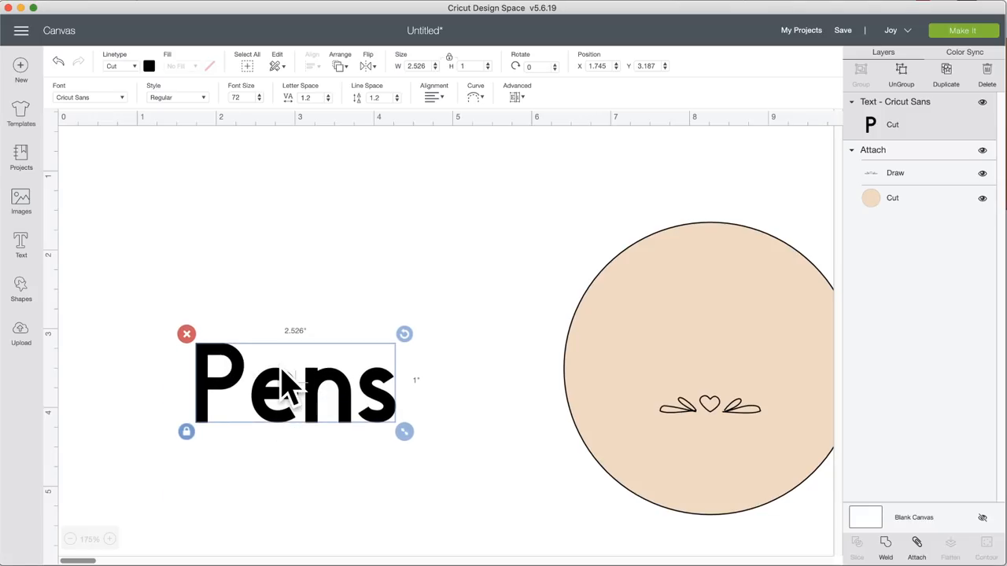
scroll(286, 382, right, 3)
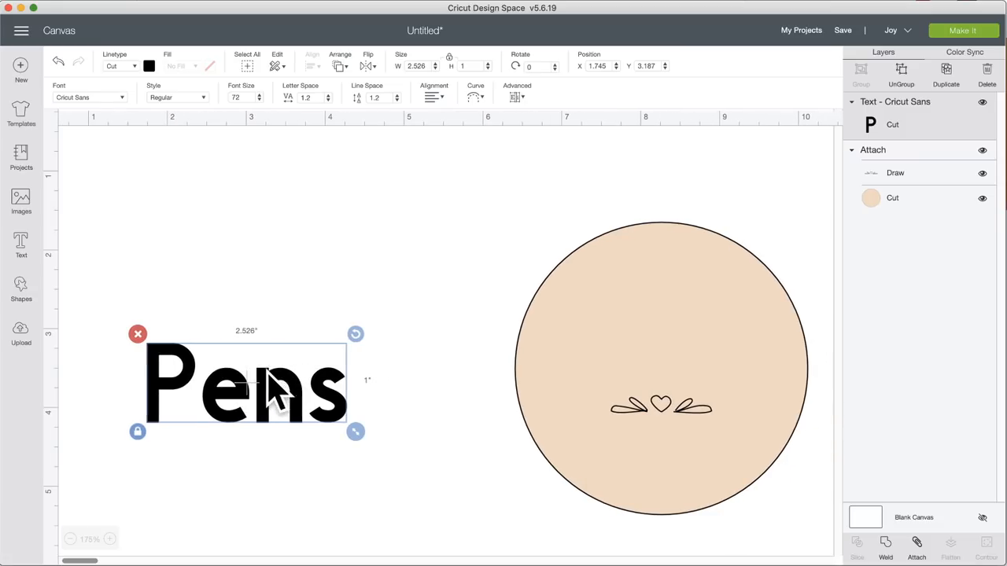
Step: Try the Draw linetype on the text "Pens", shifting the text slightly, and restore the Cut linetype
drag(243, 391, 293, 376)
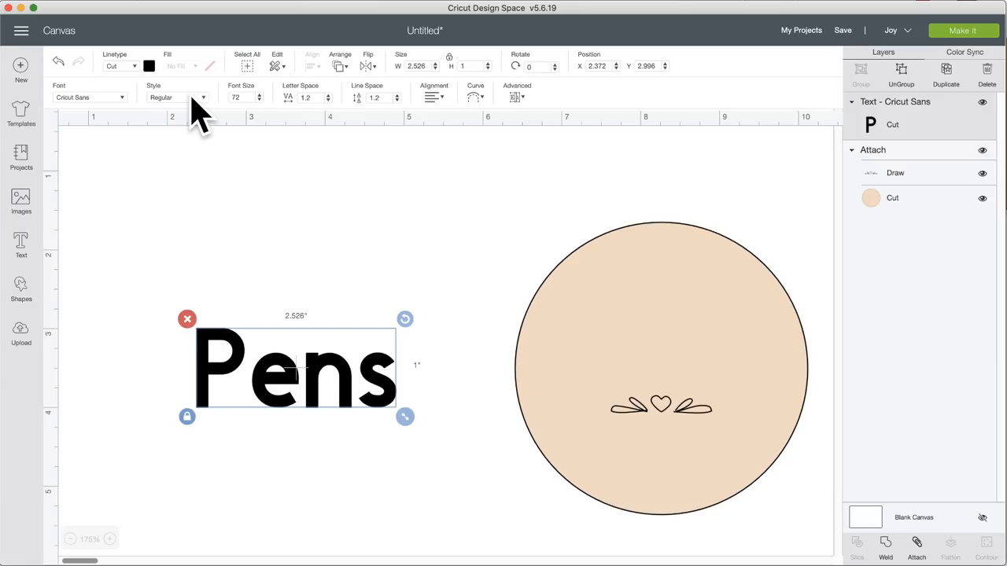
click(134, 66)
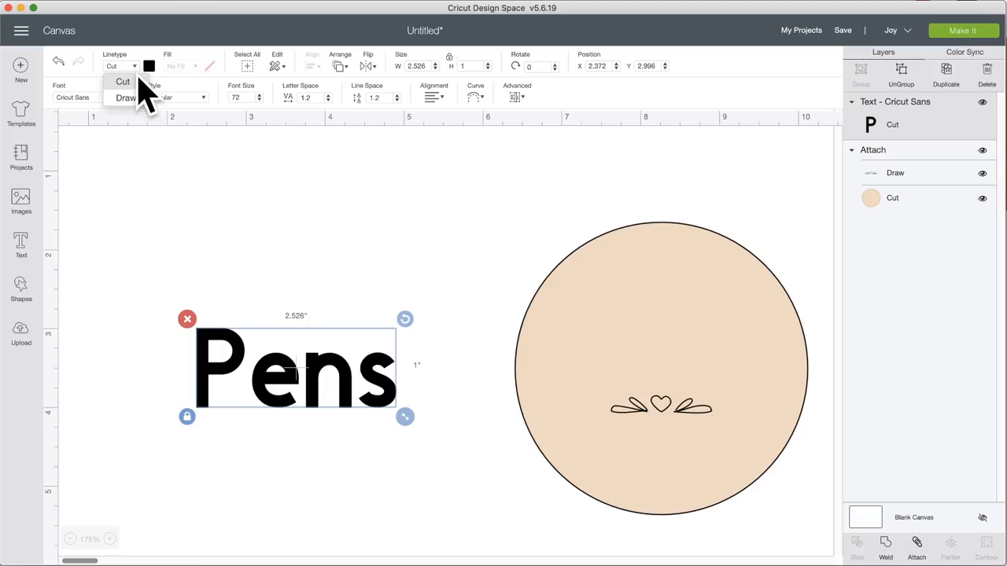
click(127, 97)
click(212, 245)
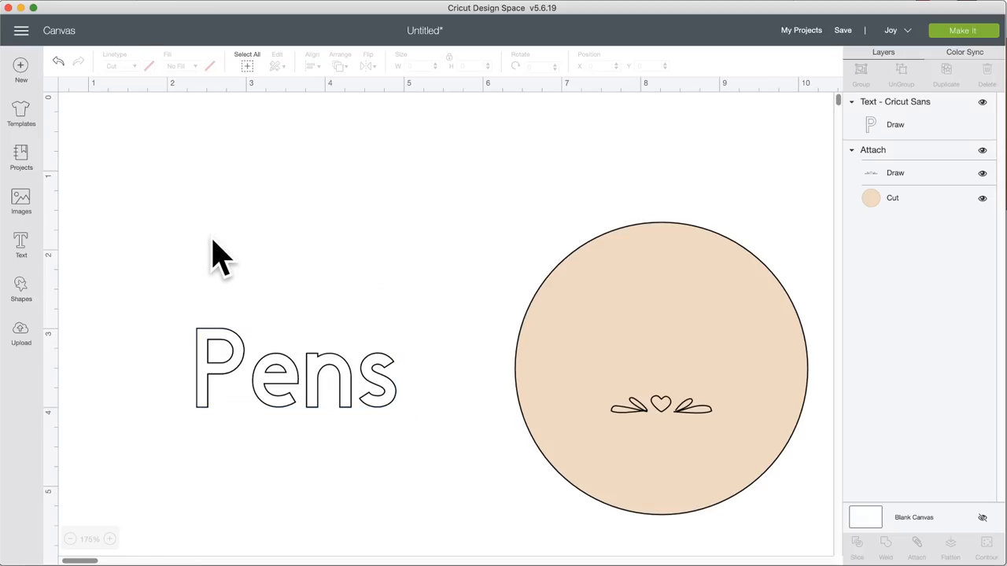
click(277, 391)
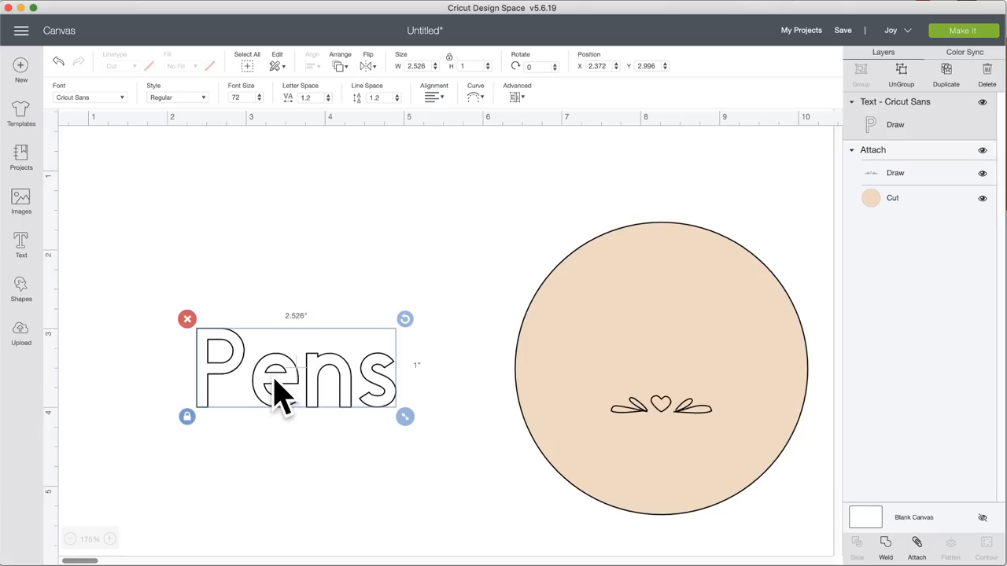
drag(277, 391, 276, 382)
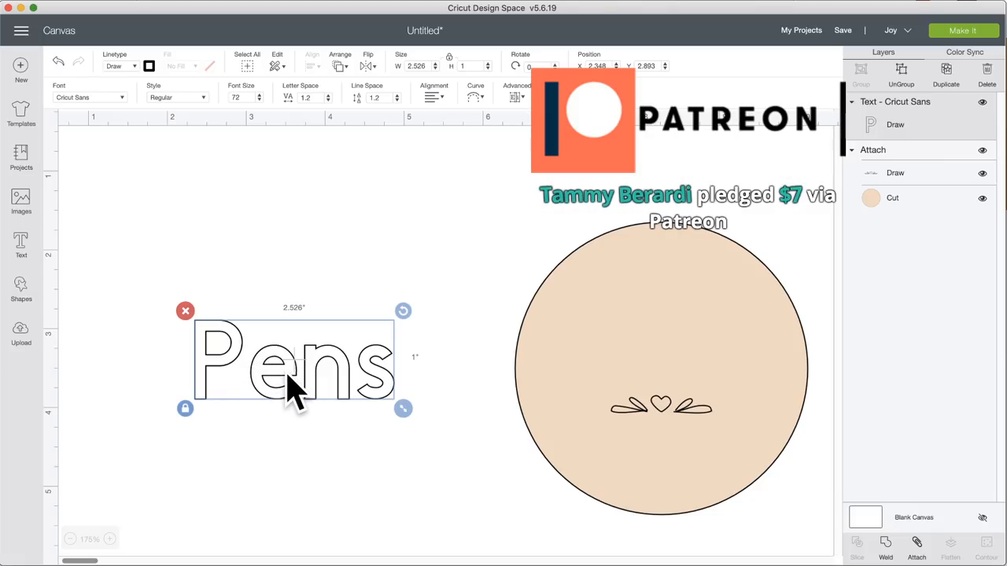
drag(281, 364, 287, 363)
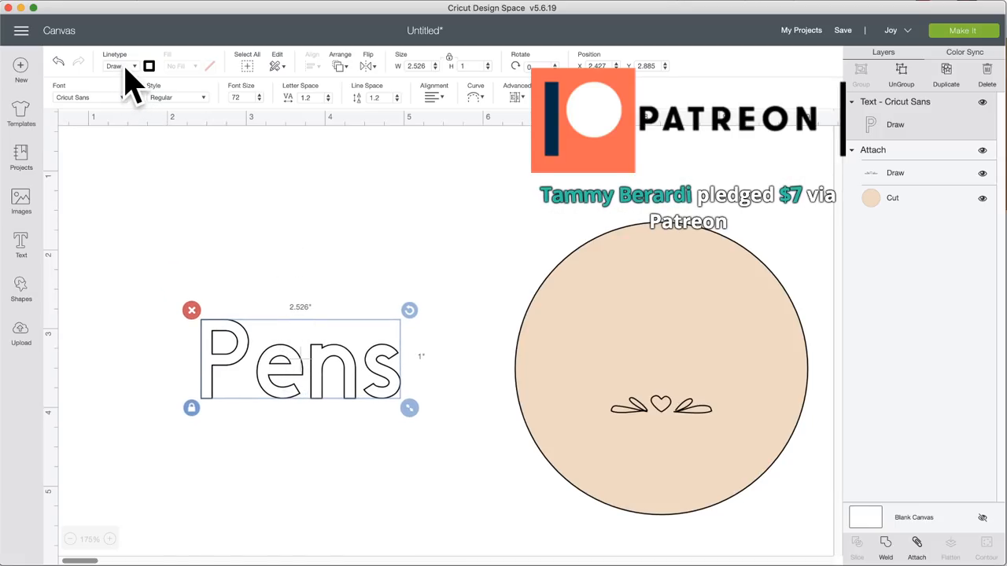
click(130, 68)
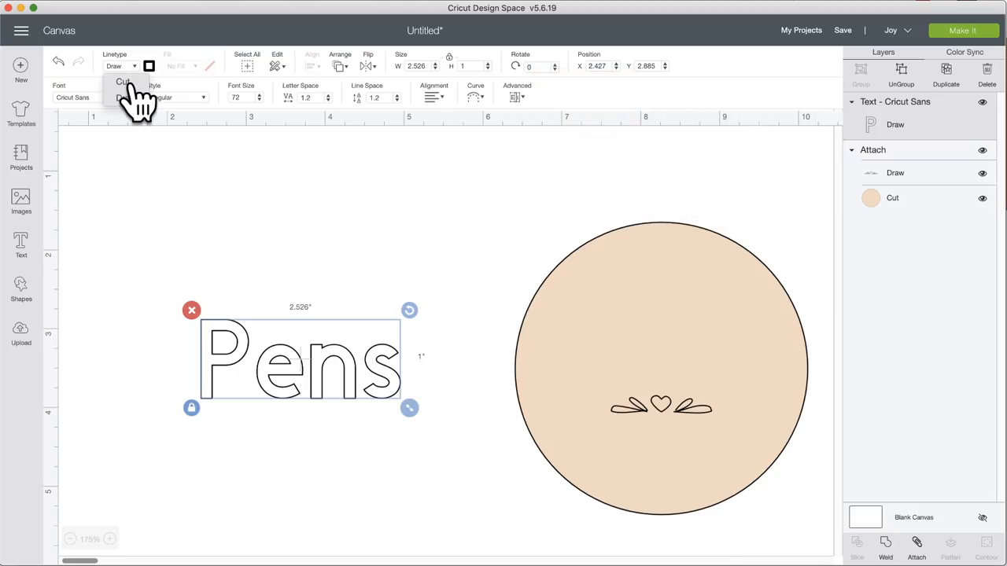
click(132, 82)
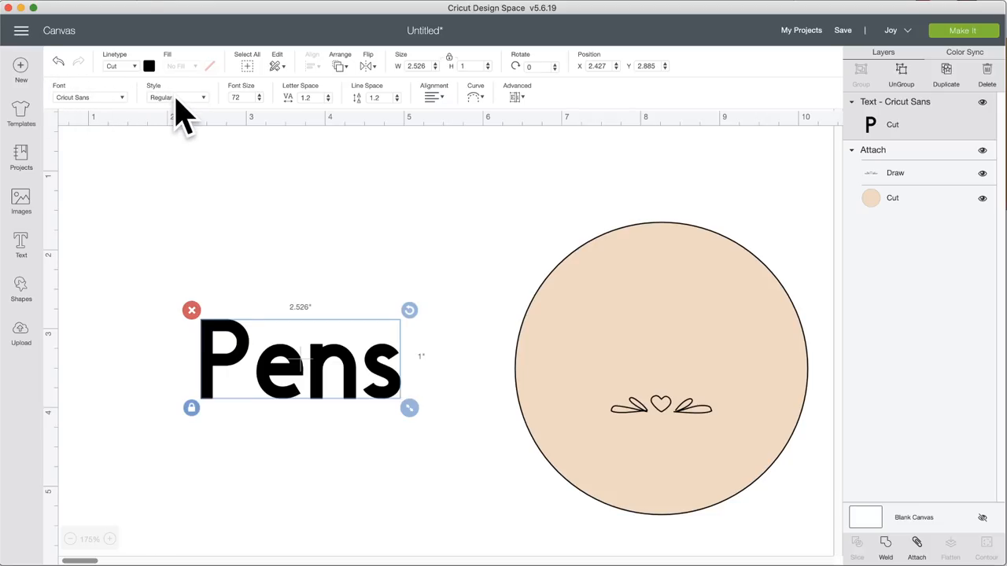
Step: Set the style of the text "Pens" to Writing and move it to about X 3.02, Y 2.43
click(203, 99)
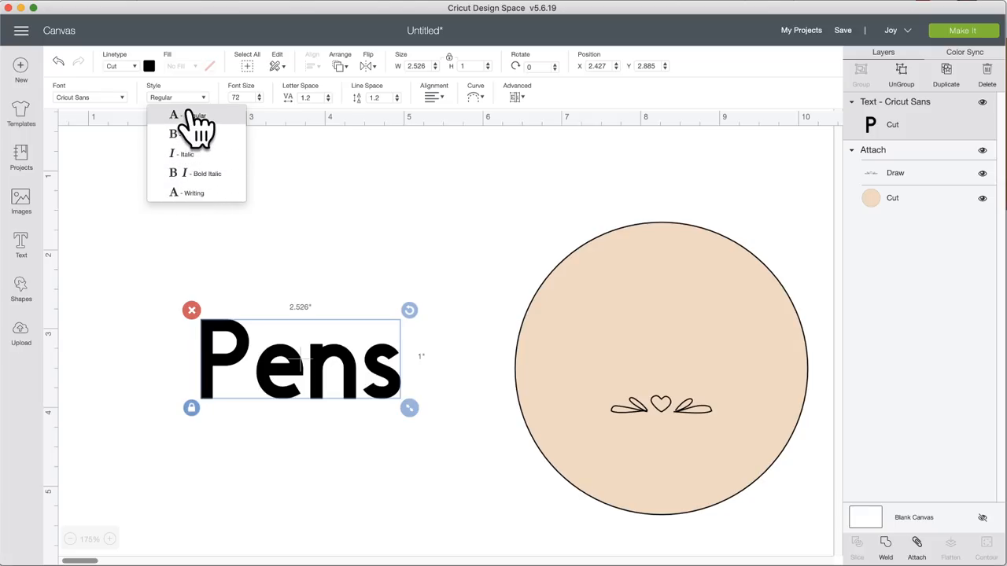
click(193, 193)
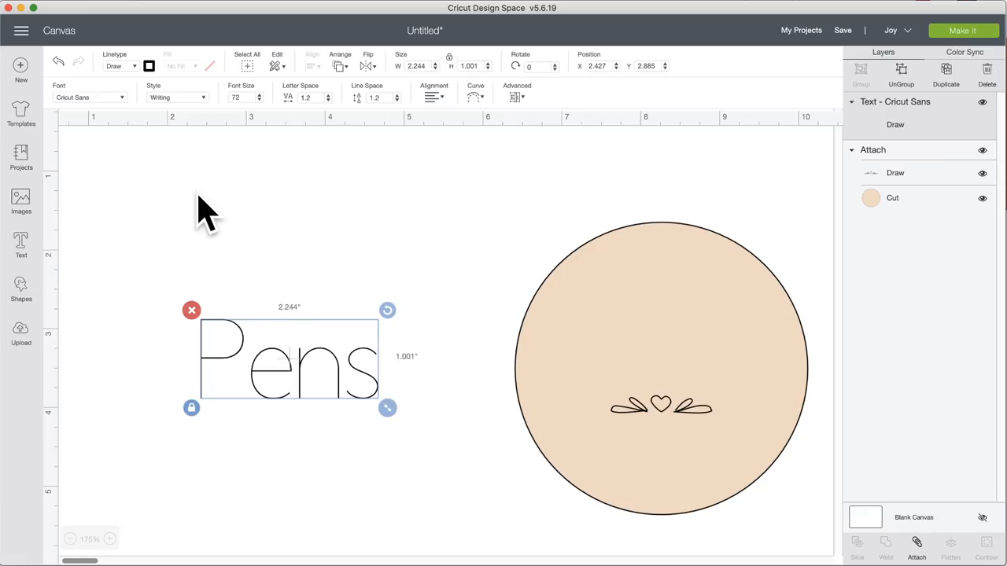
click(296, 425)
drag(290, 374, 340, 340)
click(278, 434)
click(284, 335)
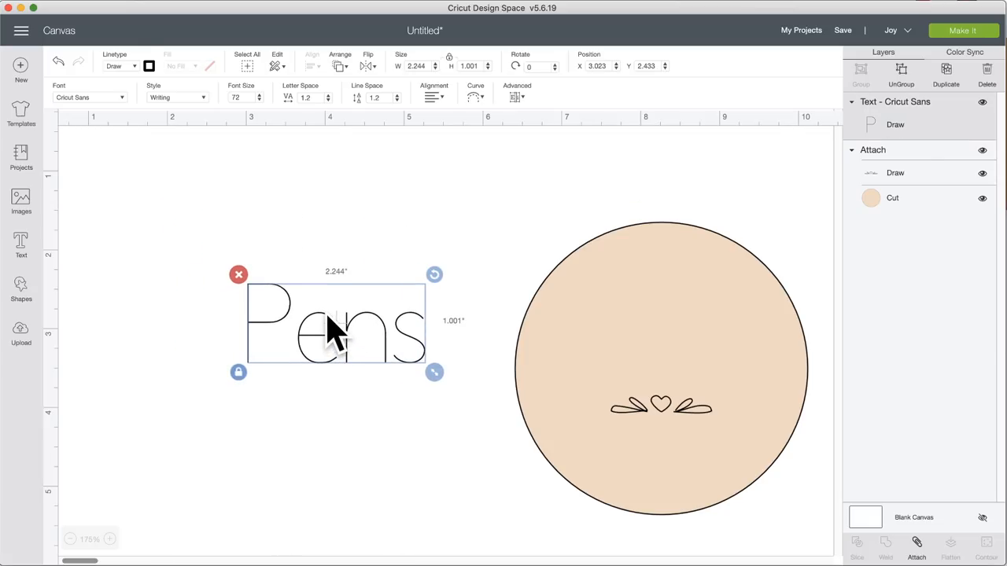
Step: Filter the available fonts for the text "Pens" to Writing fonts
click(102, 97)
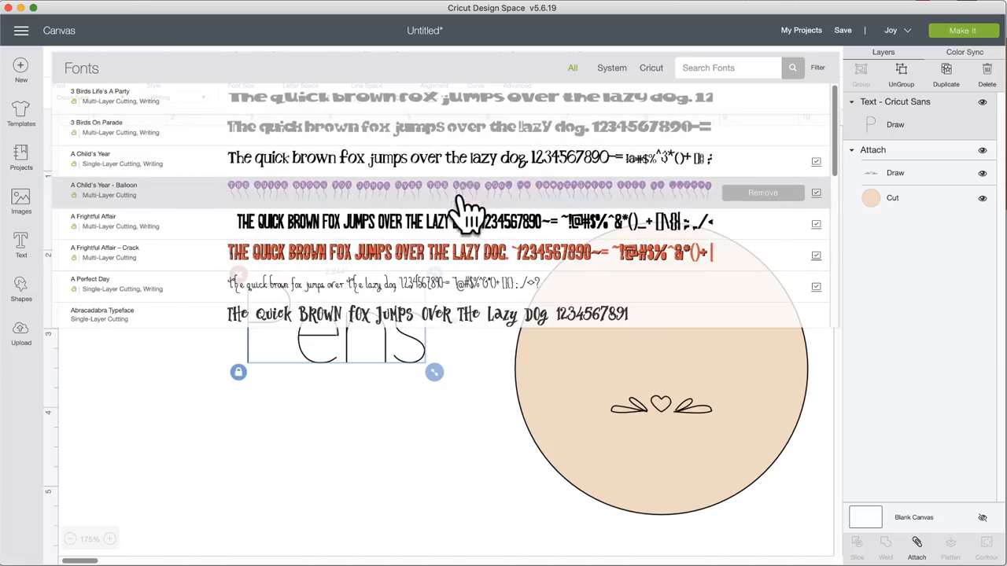
click(818, 69)
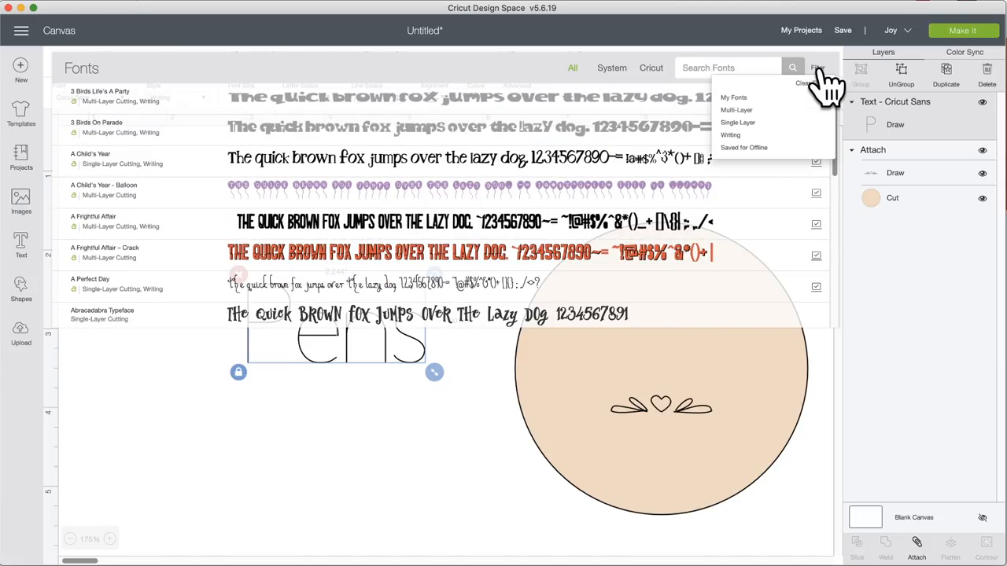
click(736, 135)
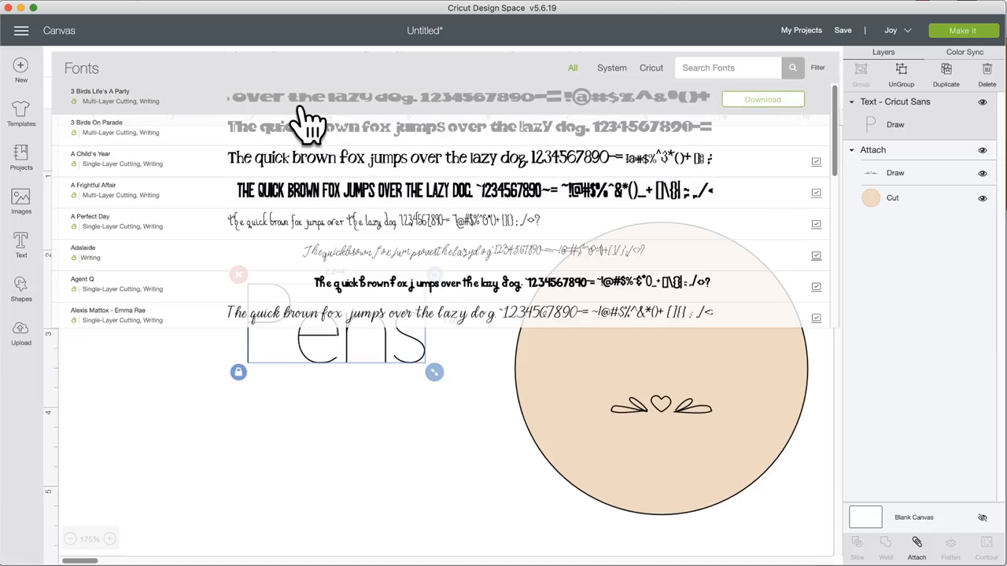
Step: Try the 3 Birds On Parade font on "Pens" and move the text to about X 2.13, Y 2.13
click(304, 140)
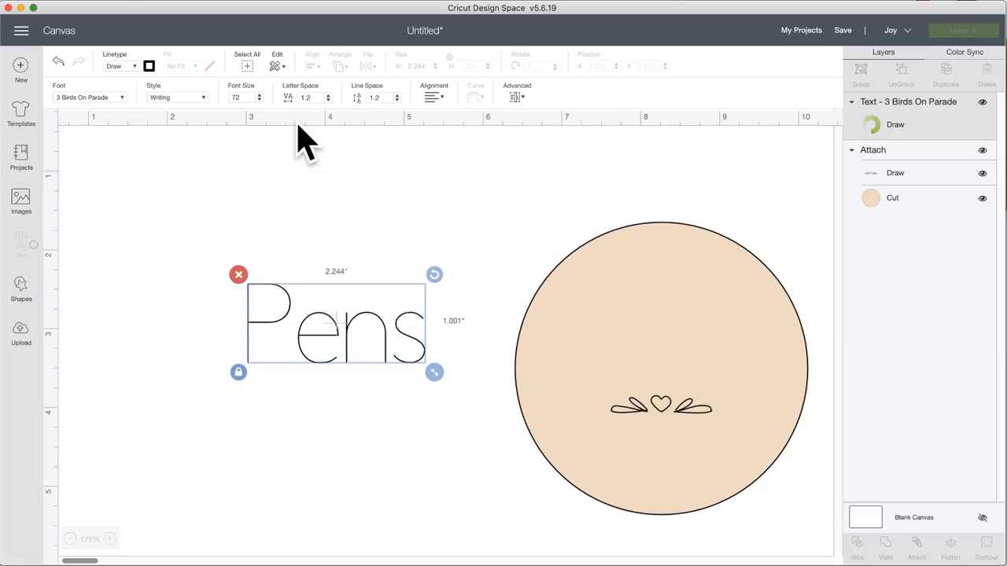
drag(321, 292, 251, 267)
click(297, 459)
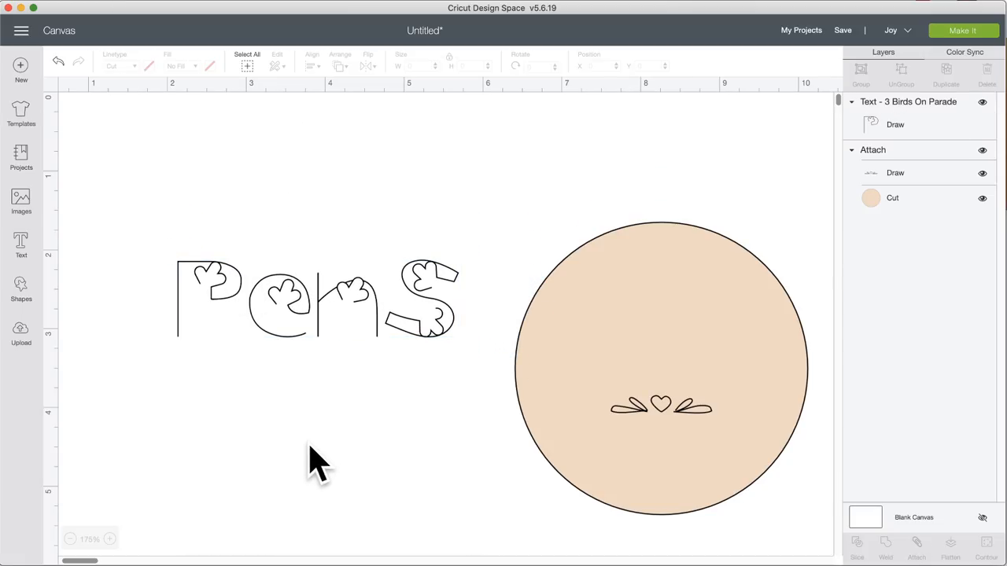
Step: Try the A Frightful Affair font on the text "Pens"
click(275, 295)
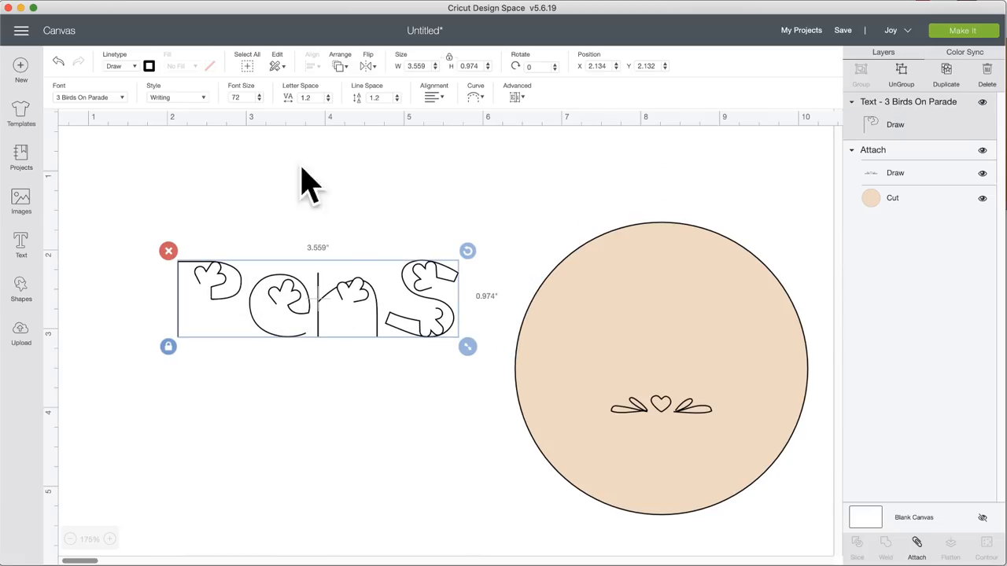
click(114, 98)
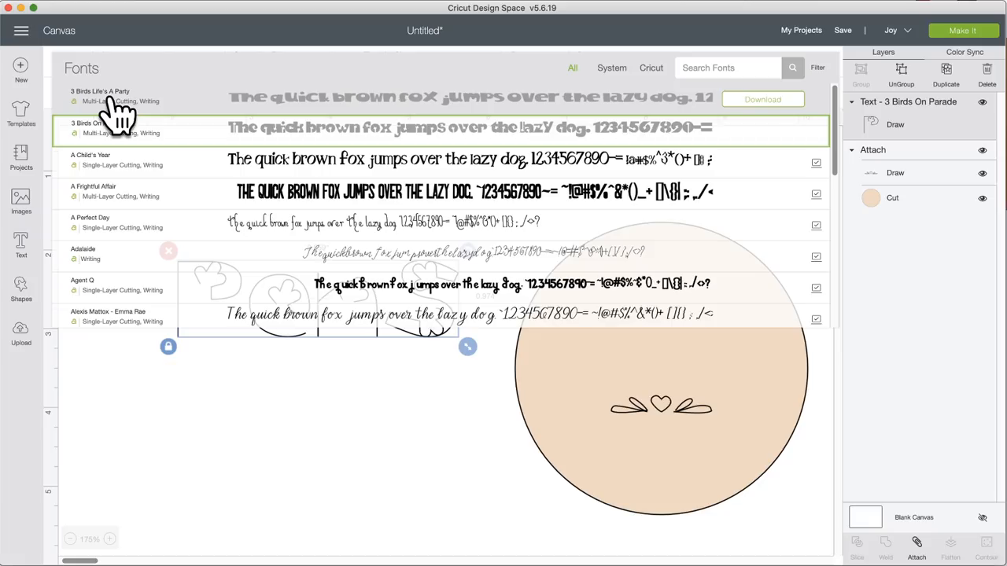
click(240, 198)
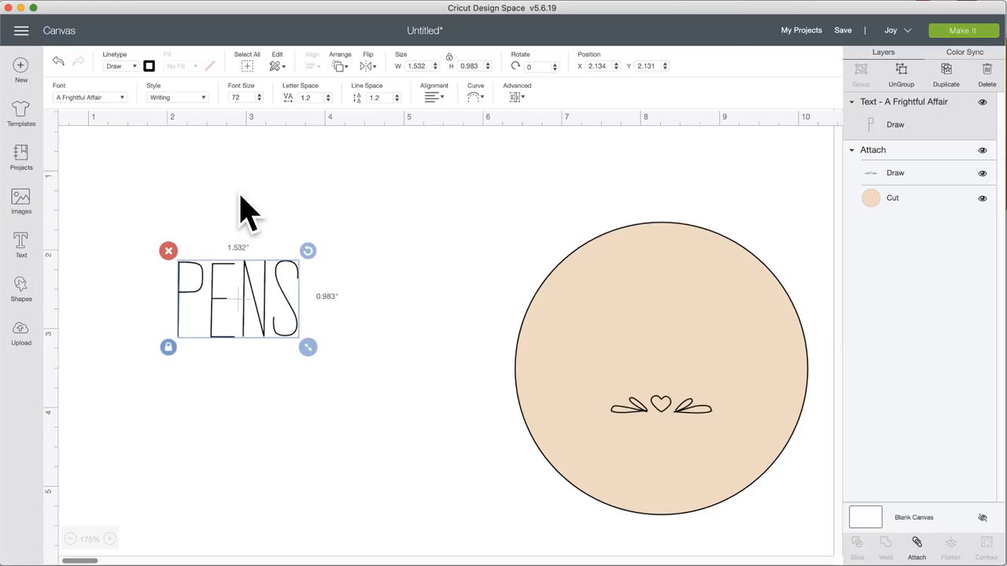
click(244, 213)
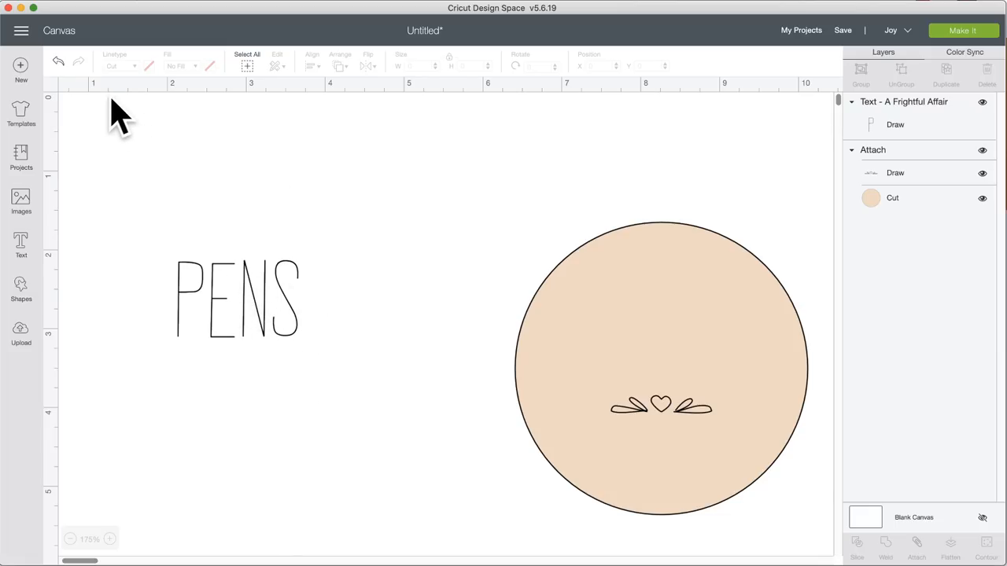
Step: Set the font of the text "Pens" to the writing font Ballroom
click(206, 287)
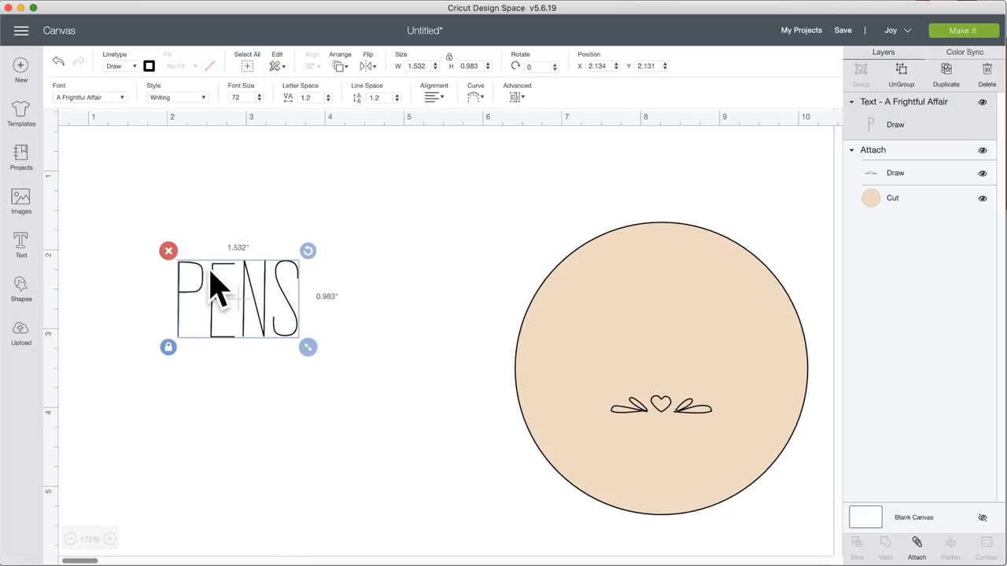
click(118, 99)
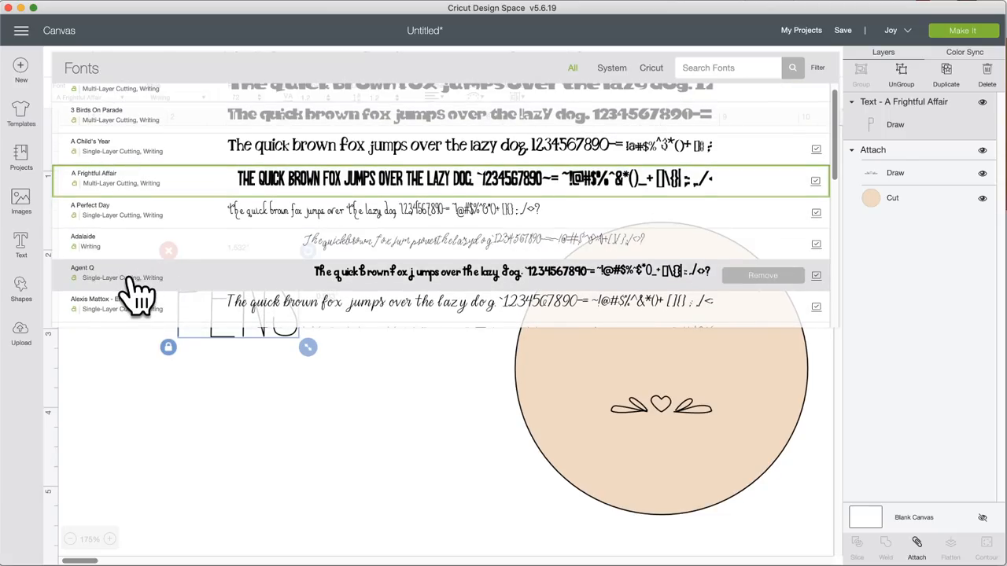
scroll(137, 295, down, 5)
scroll(138, 294, down, 2)
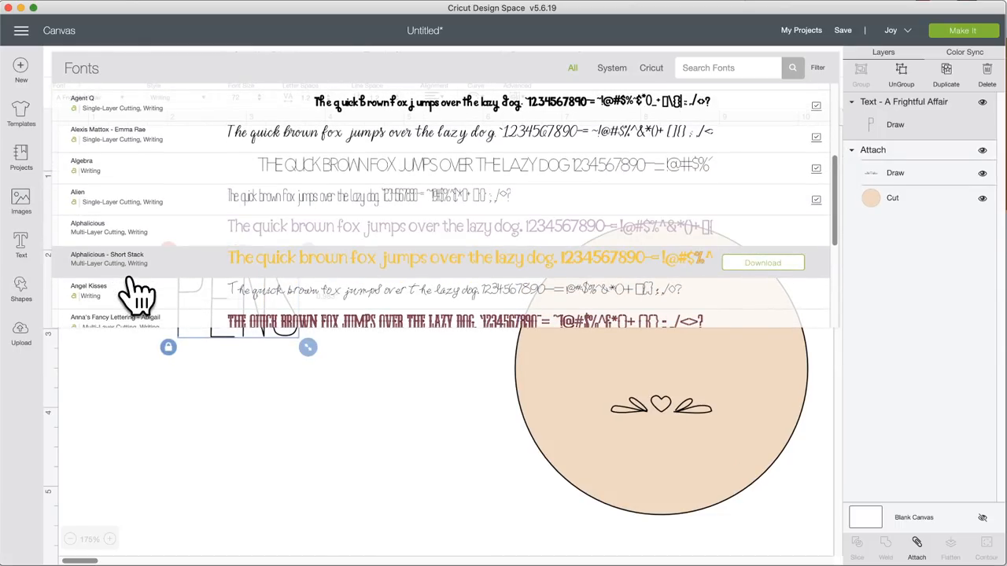
scroll(138, 295, down, 2)
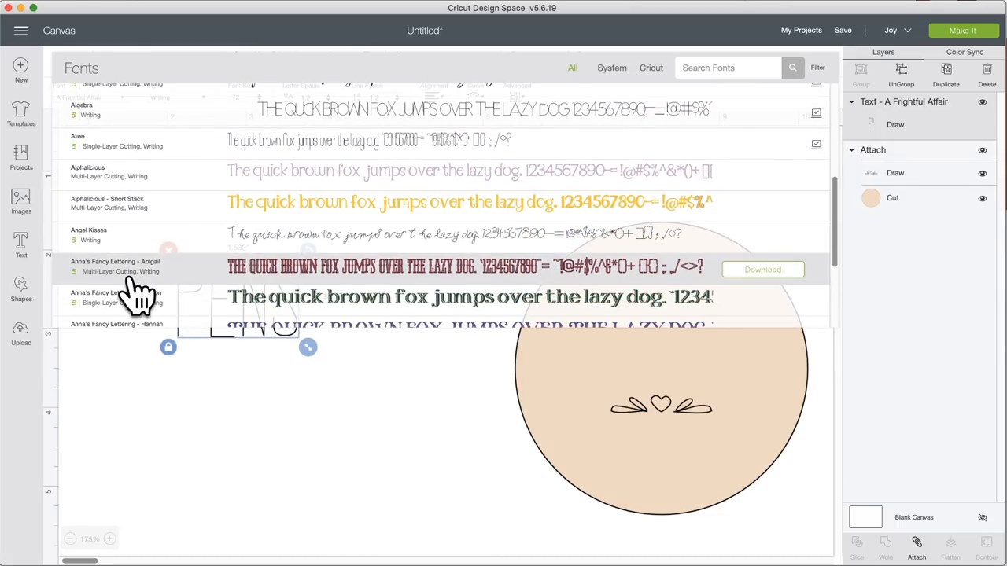
scroll(138, 295, down, 8)
scroll(137, 295, down, 3)
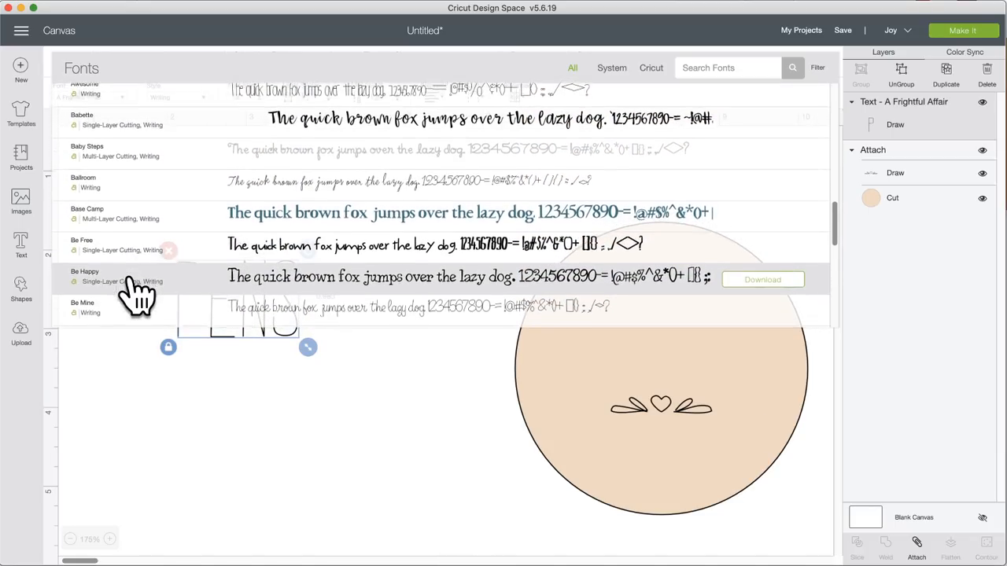
click(252, 187)
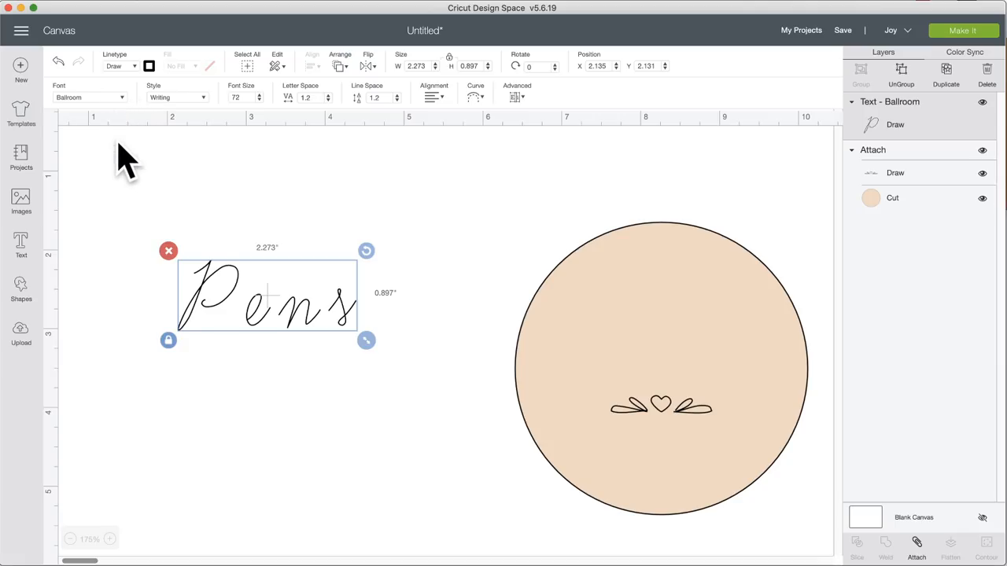
click(289, 360)
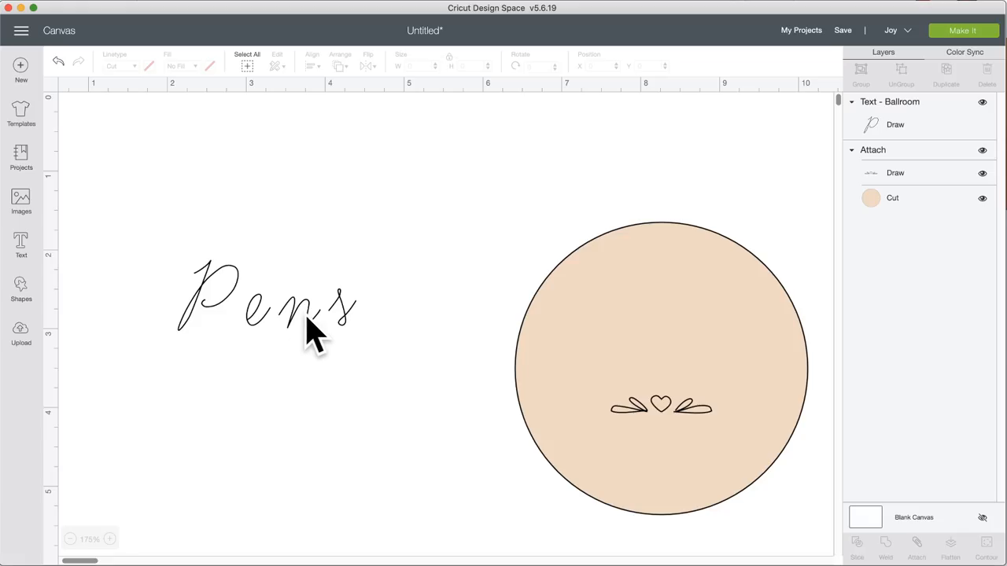
Step: Duplicate the Ballroom text "Pens" and place the copy above the original at about X 4.86, Y 0.82
click(260, 326)
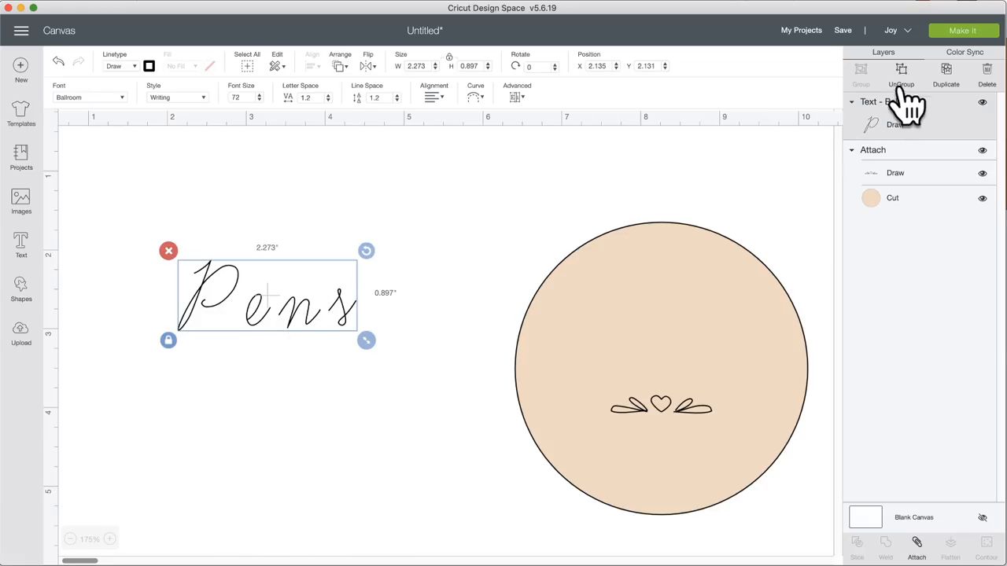
click(946, 73)
drag(285, 342, 512, 194)
click(290, 443)
drag(297, 370, 480, 232)
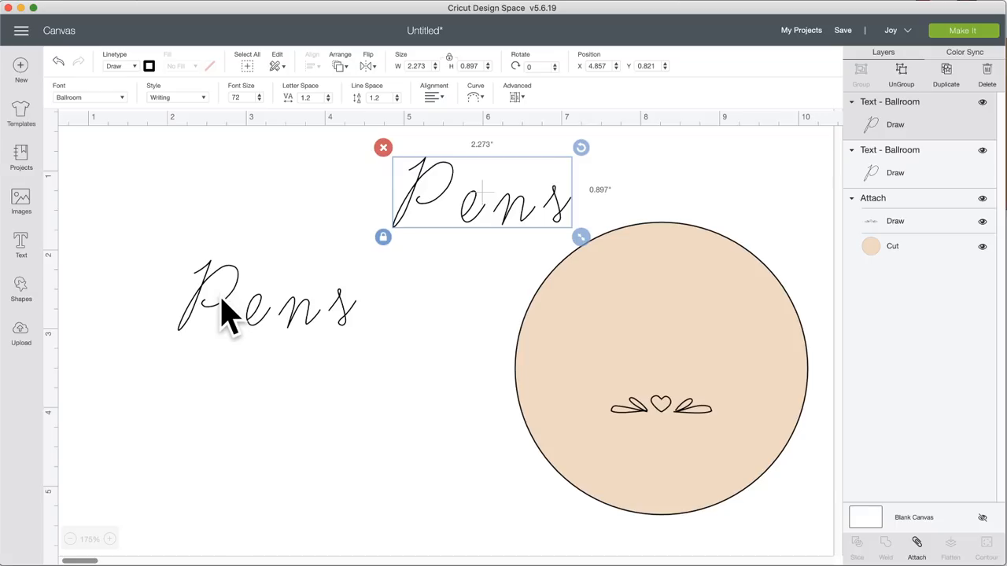
Step: Move the original "Pens" to about X 2.11, Y 2.54 and set its letter space to -0.7
drag(223, 303, 219, 334)
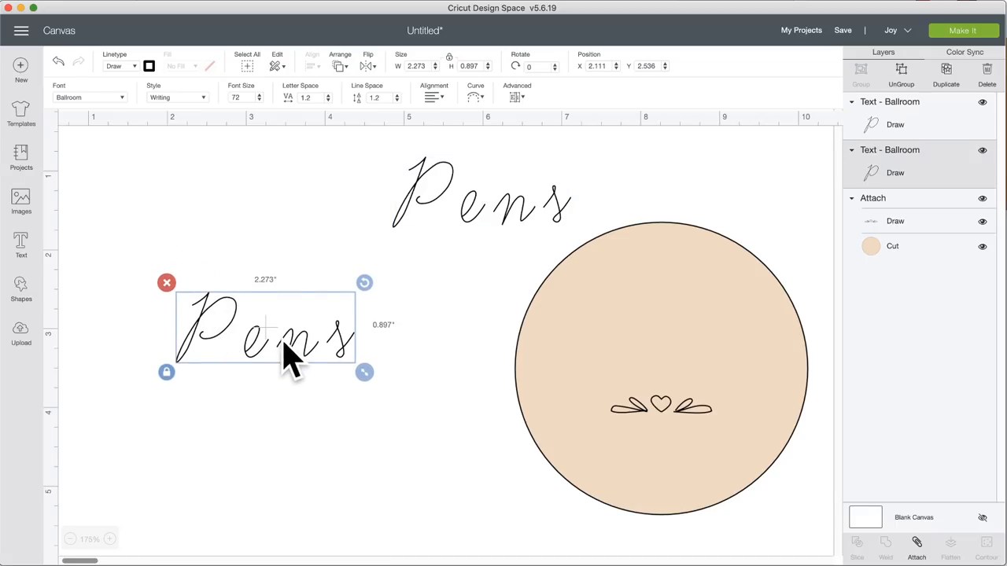
click(327, 100)
click(327, 100)
click(327, 100)
click(327, 100)
click(327, 100)
click(327, 100)
click(328, 100)
click(327, 100)
click(327, 100)
click(327, 100)
click(328, 99)
click(327, 100)
click(327, 100)
click(327, 99)
click(327, 100)
click(327, 100)
click(327, 99)
click(327, 100)
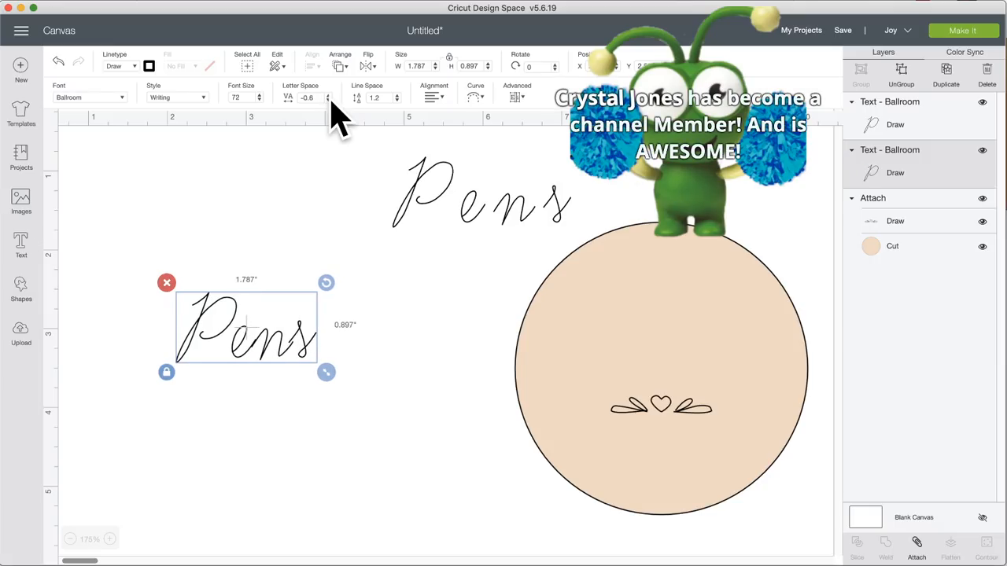
click(327, 100)
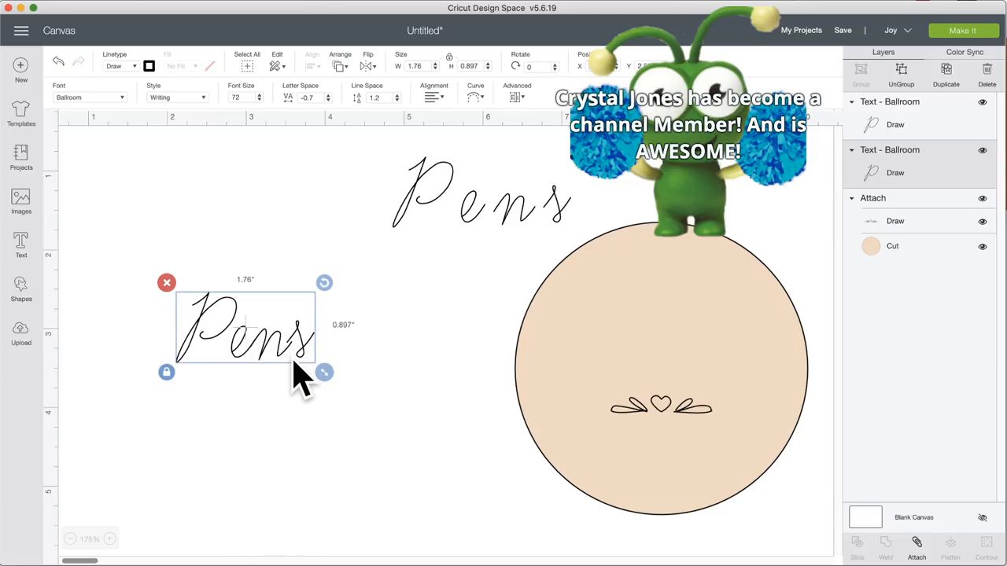
click(279, 419)
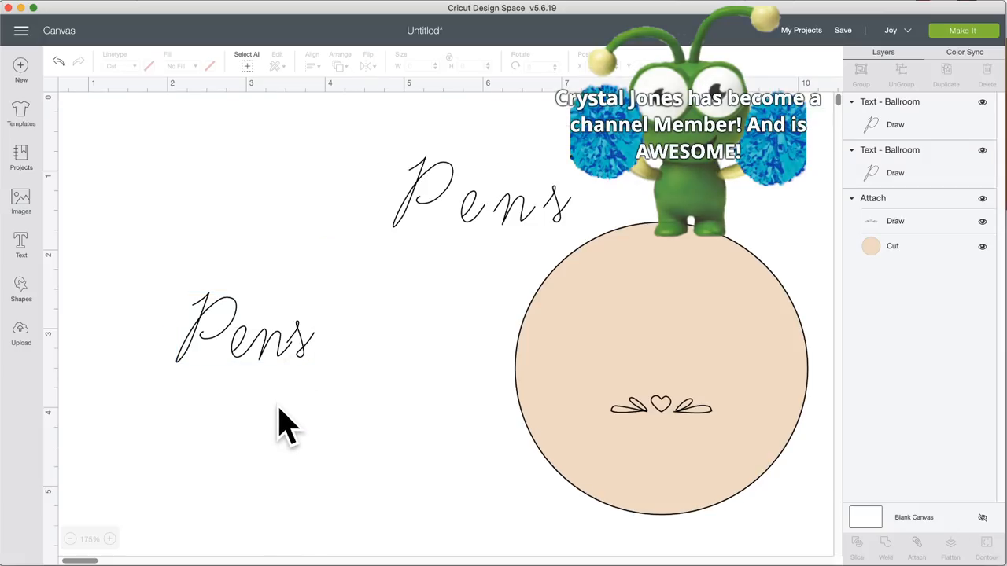
Step: Ungroup the lower "Pens" into separate letters and shift the s to about X 3.55, Y 2.94
click(307, 358)
click(901, 71)
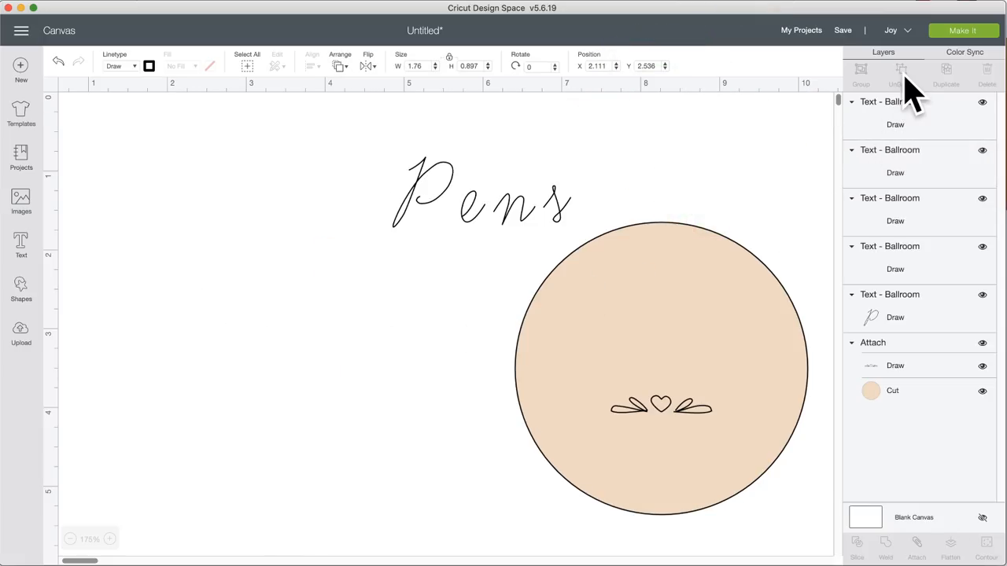
click(311, 360)
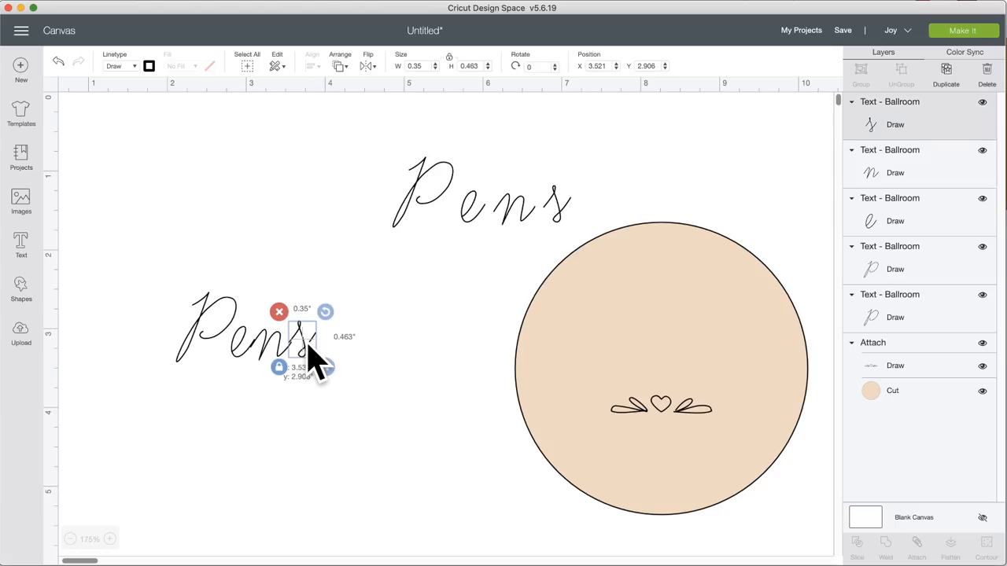
drag(309, 348, 308, 347)
click(373, 359)
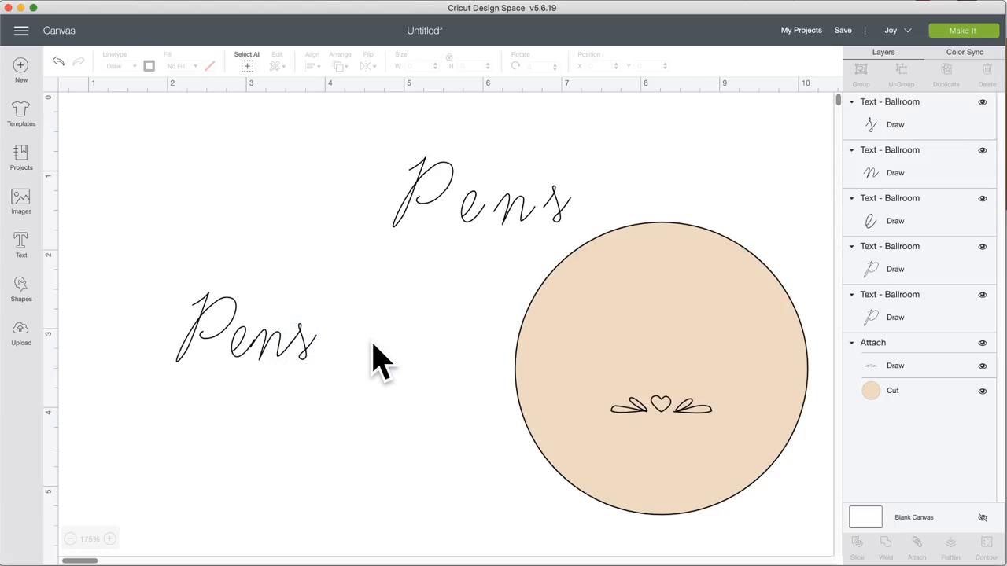
Step: Nudge the separated letters so their strokes connect, with the s at about X 3.53, Y 2.94 and the P at about X 2.18, Y 2.53
click(110, 539)
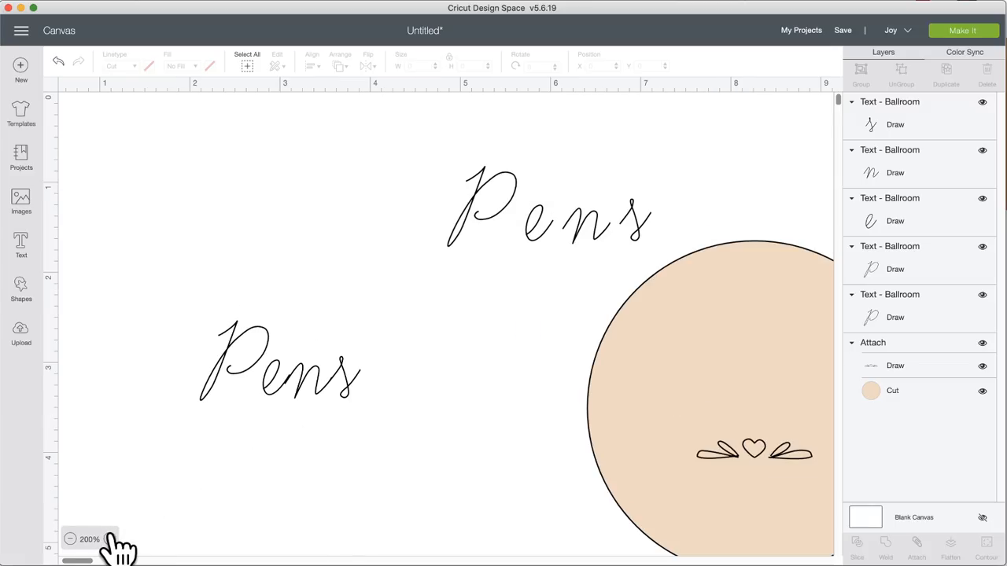
click(110, 539)
click(343, 487)
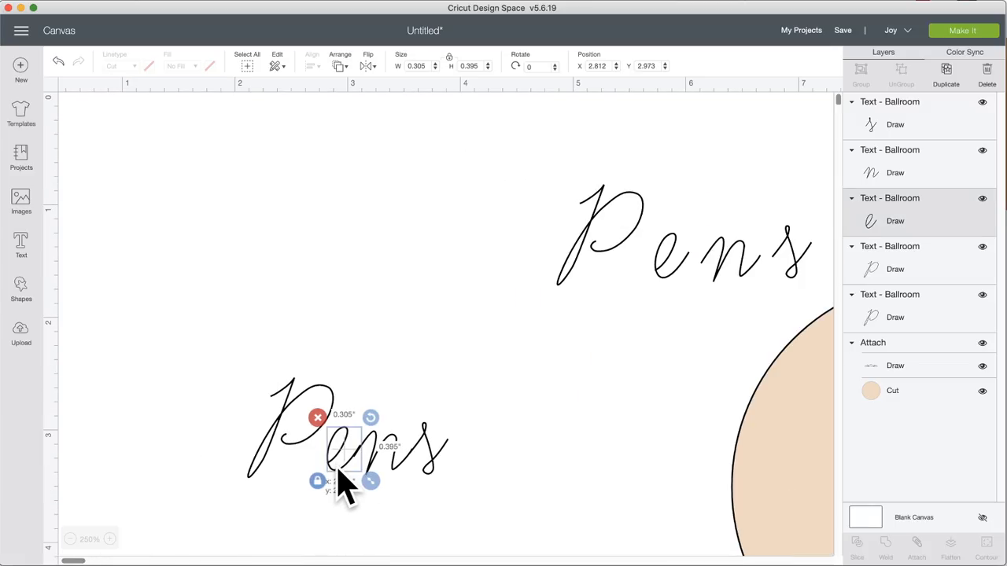
click(322, 507)
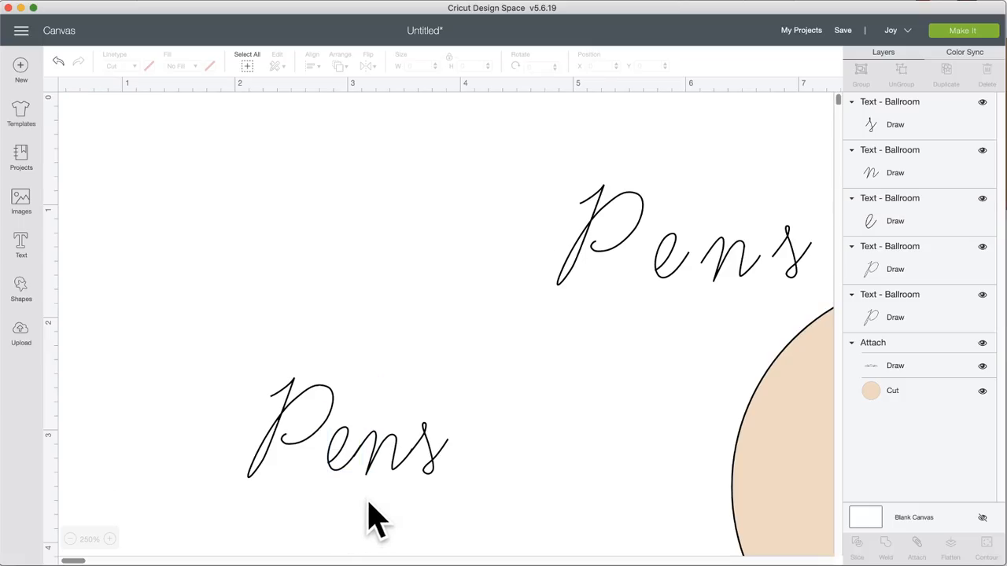
click(437, 475)
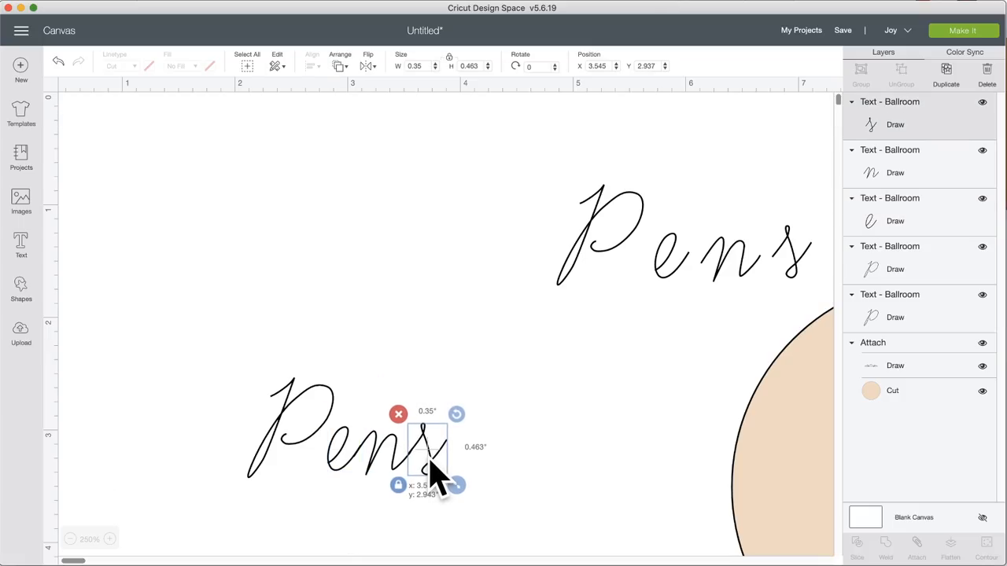
click(567, 464)
drag(299, 413, 301, 411)
click(520, 422)
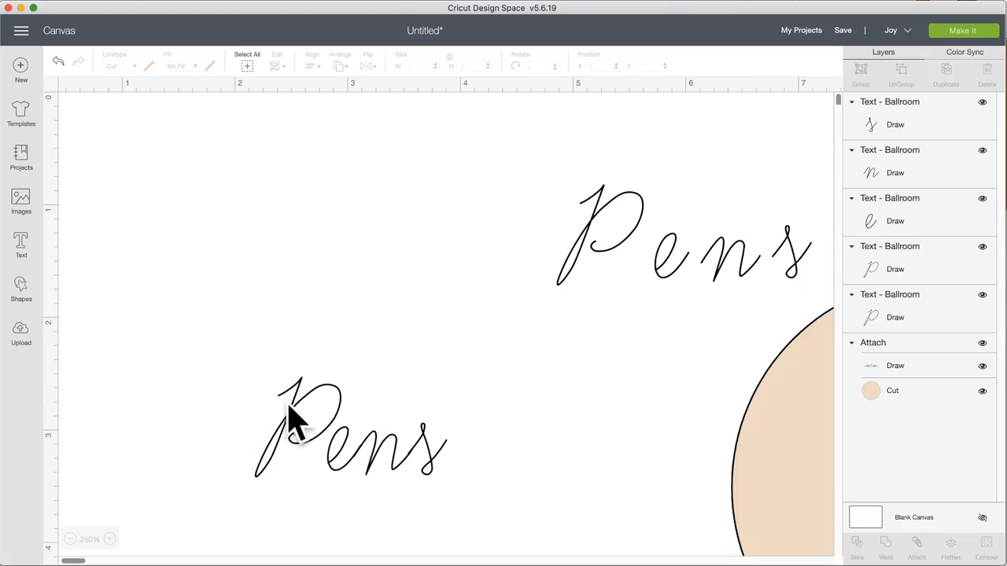
Step: Set the font of only the letter n in the separated "Pens" to Base Camp
click(378, 456)
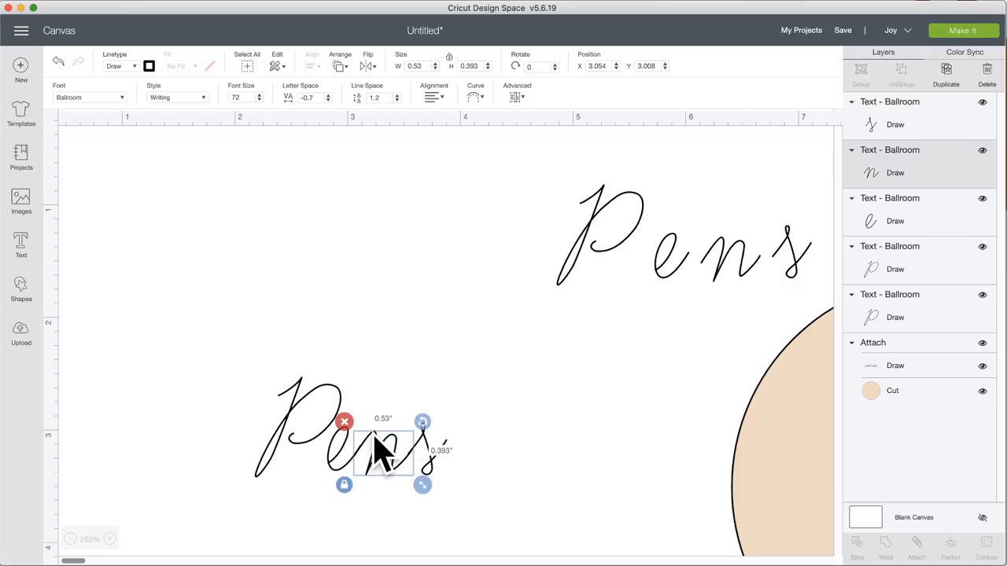
click(93, 99)
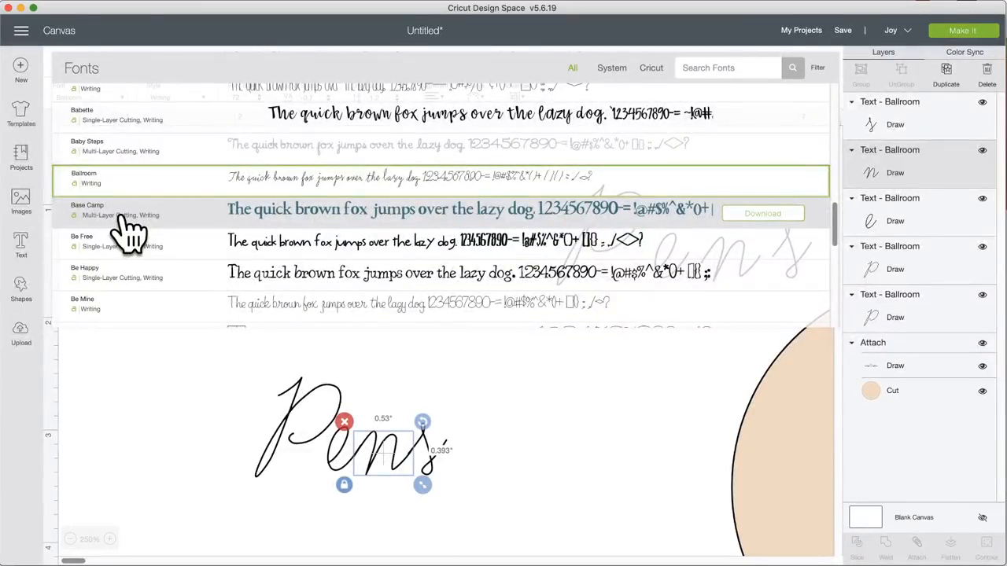
click(130, 229)
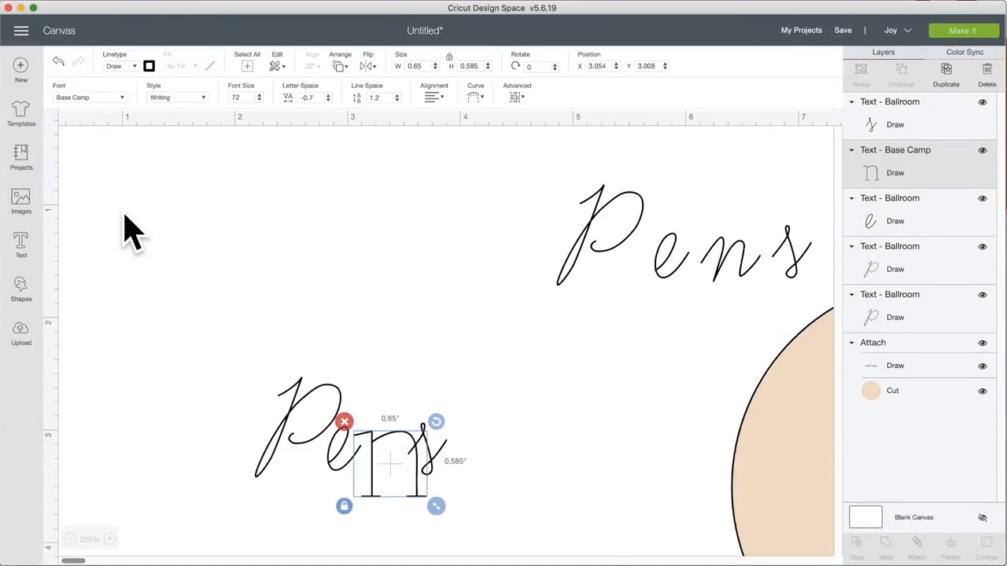
click(253, 346)
Step: Group the four separate letters P, e, n and s of the lower word
drag(236, 387, 518, 478)
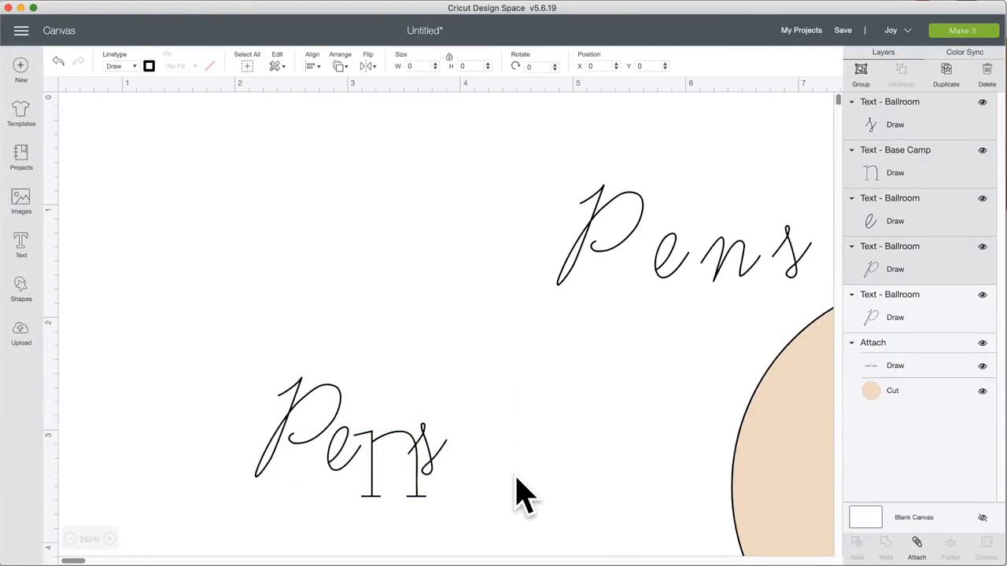
click(861, 71)
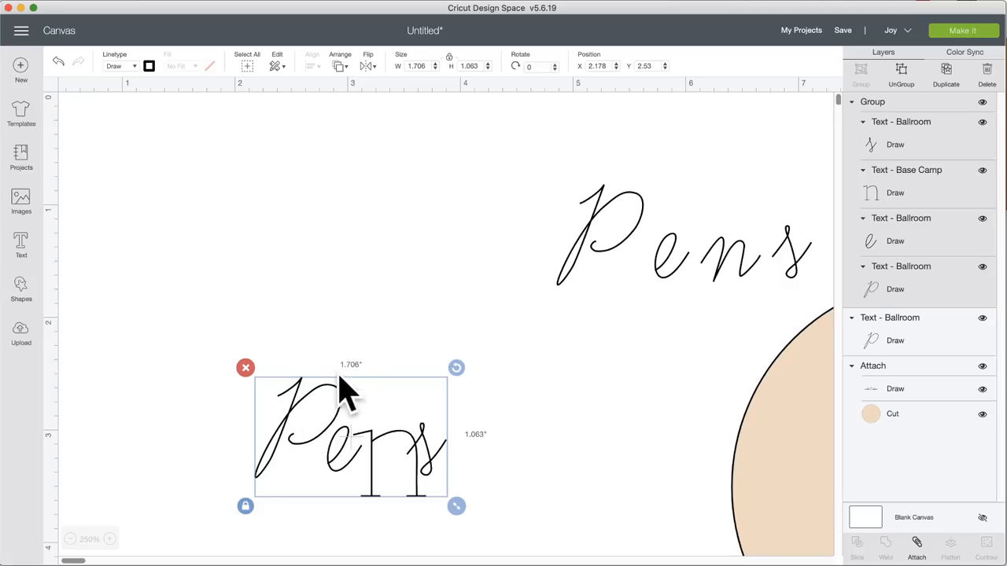
click(325, 276)
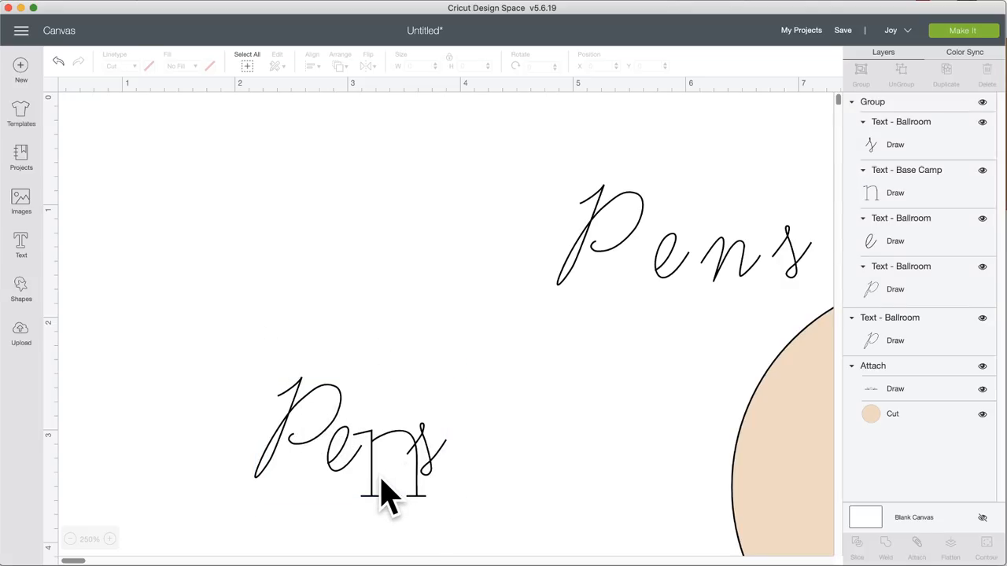
Step: Ungroup the lower word and move its s away from the n to about X 3.70, Y 2.90
click(322, 443)
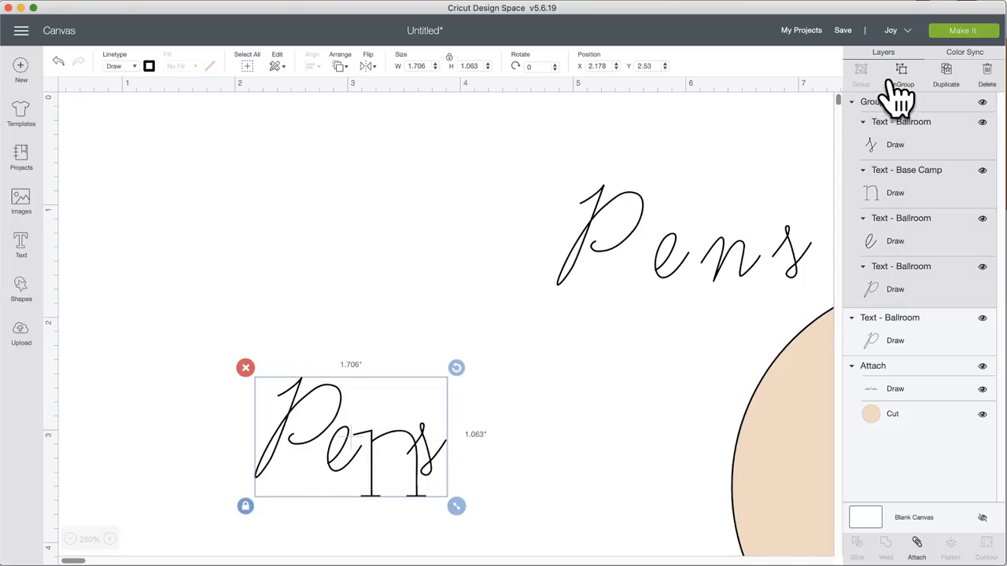
click(902, 72)
click(437, 456)
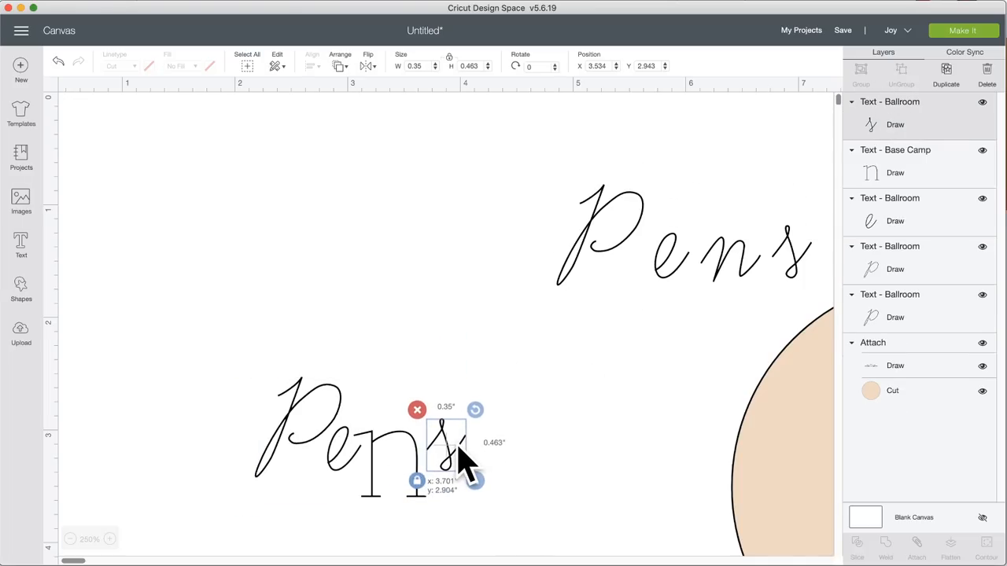
Step: Set the letter n's font to Be Free and fit it between e and s at about X 3.16, Y 2.89, nudging the e to meet it
click(385, 453)
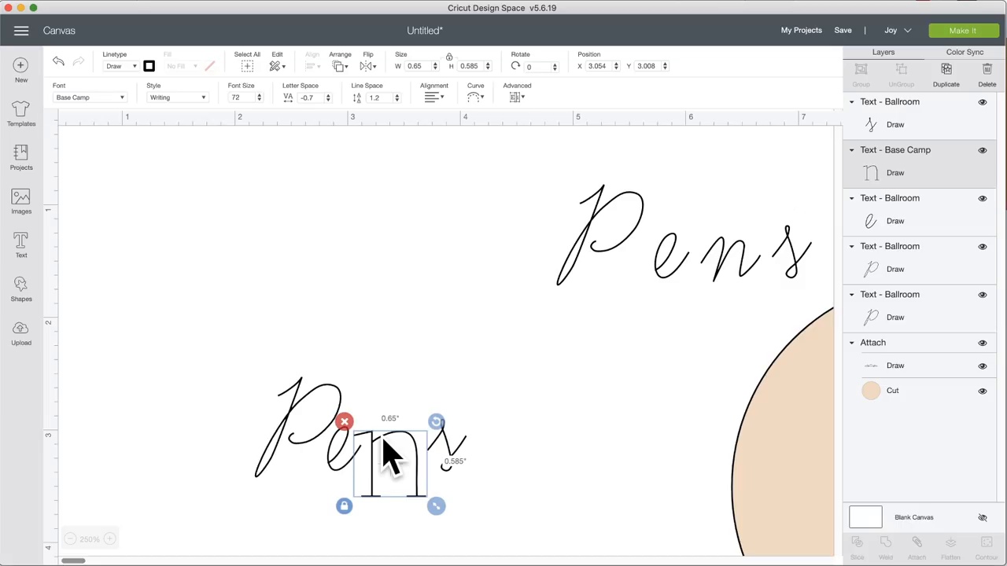
click(121, 99)
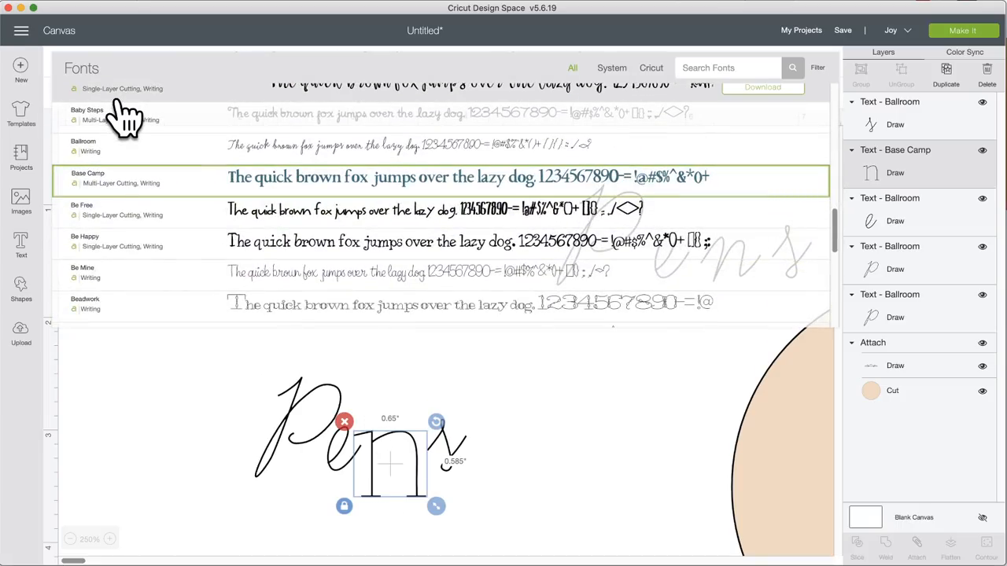
click(141, 214)
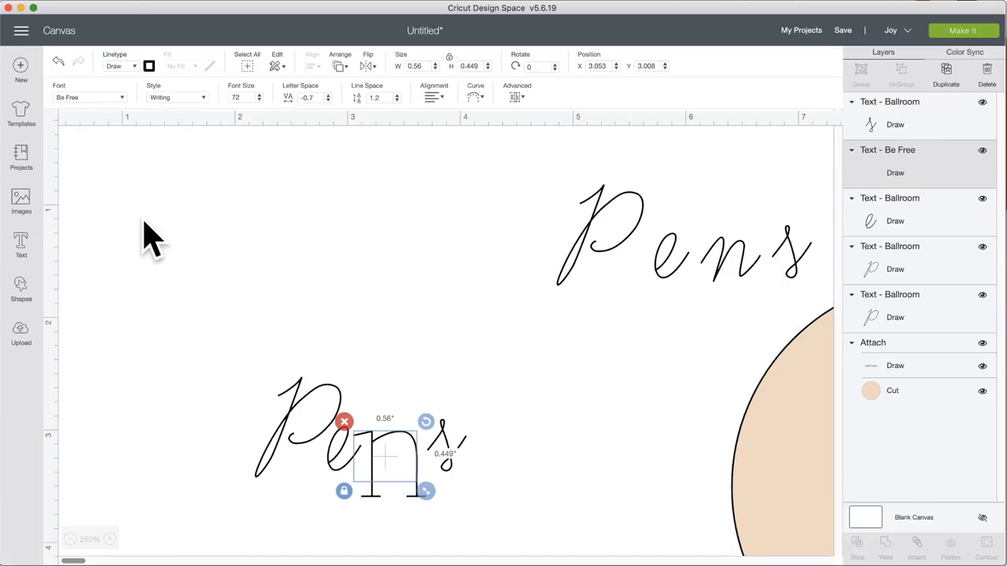
drag(391, 460, 411, 441)
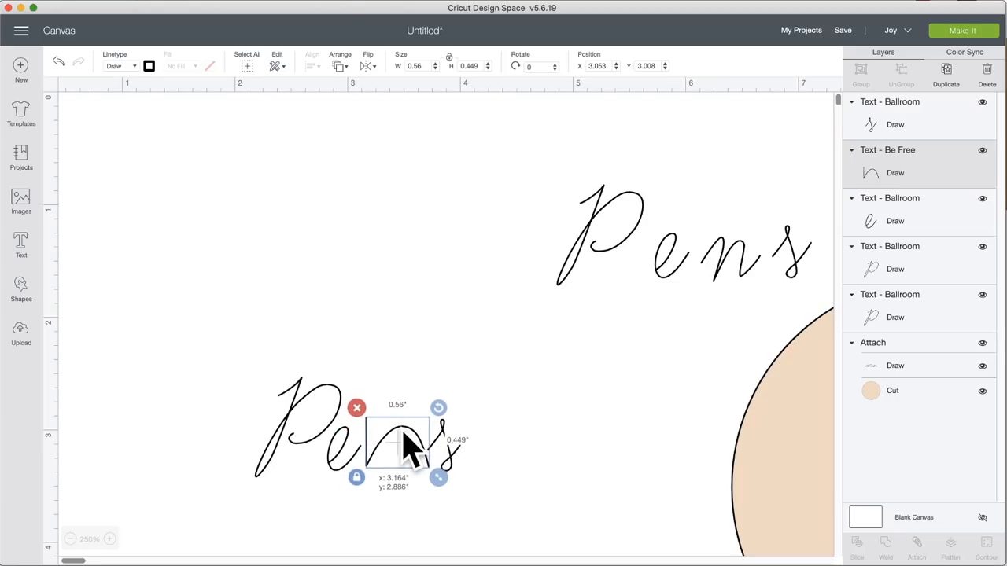
click(533, 468)
drag(337, 446, 342, 443)
click(504, 439)
Step: Delete the four separated letters and move the remaining Ballroom "Pens" to about X 1.80, Y 2.15
drag(492, 429, 233, 424)
click(243, 366)
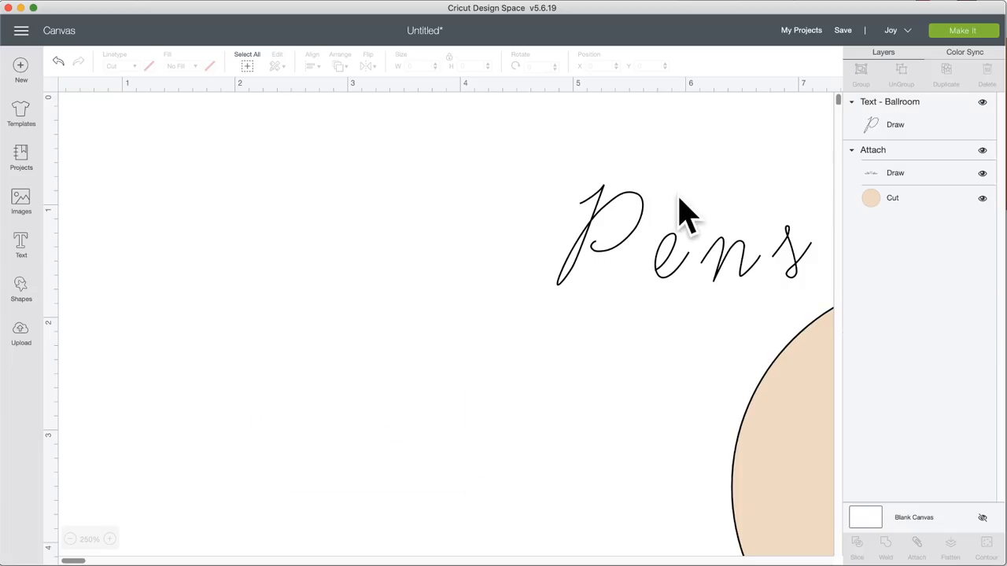
drag(639, 219, 291, 381)
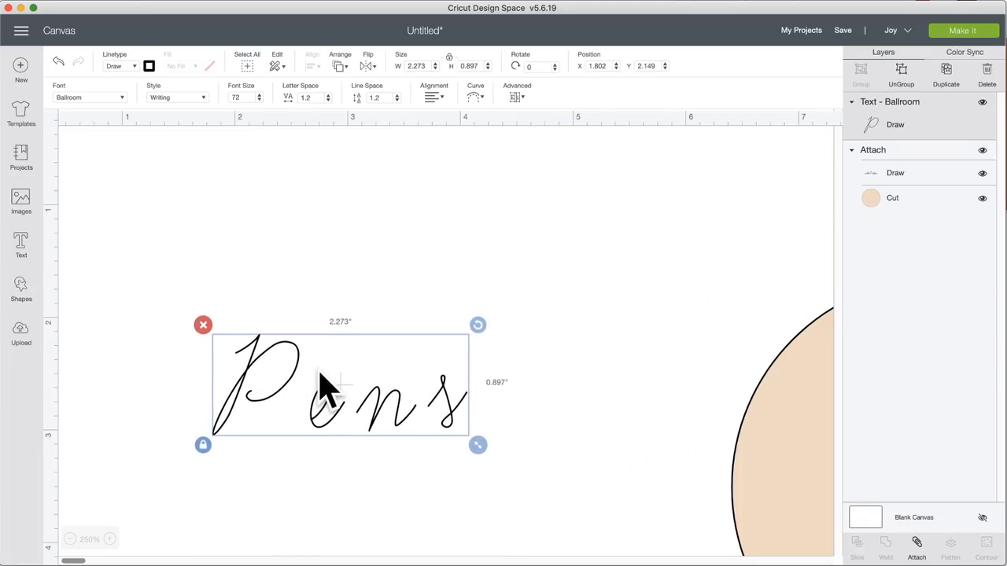
Step: Set the font of the text "Pens" to the writing font Beadwork
click(118, 97)
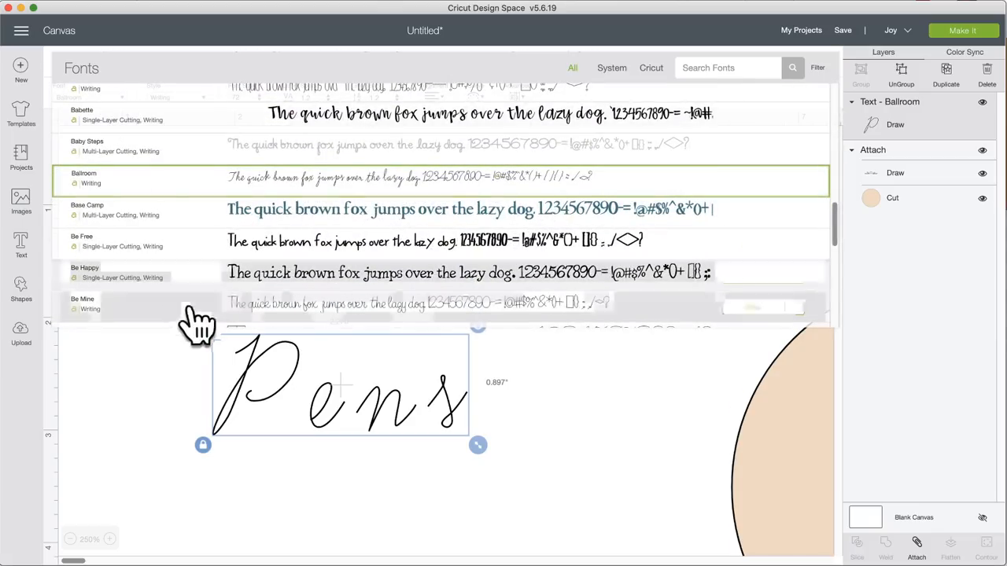
scroll(187, 301, down, 5)
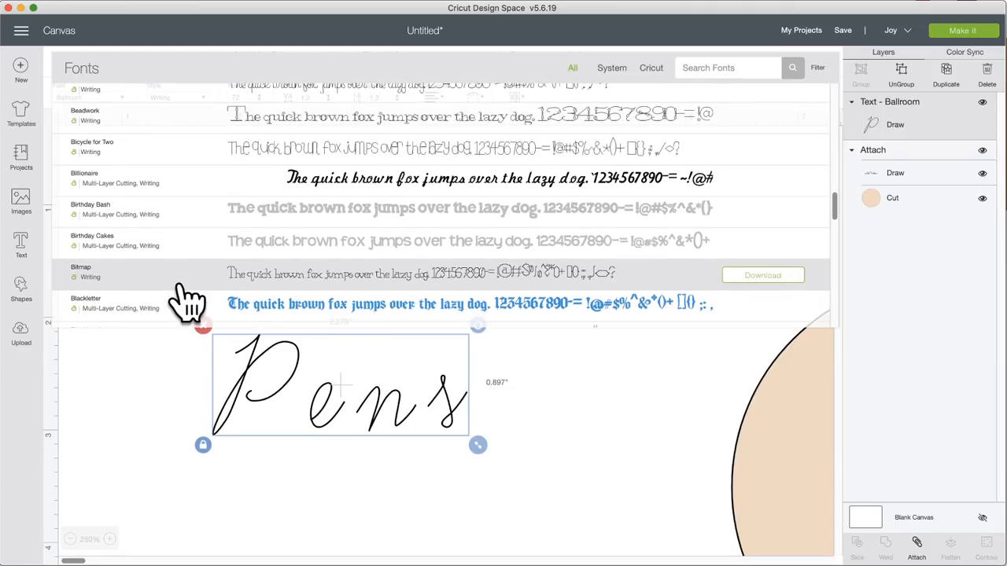
click(276, 134)
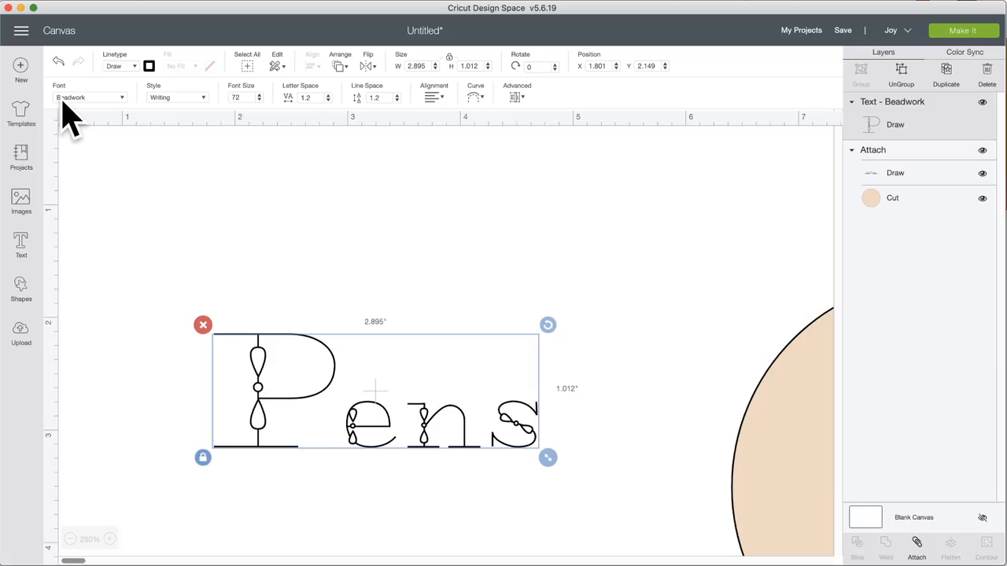
Step: Browse the font list beyond Beadwork for another writing font for the text "Pens"
click(115, 101)
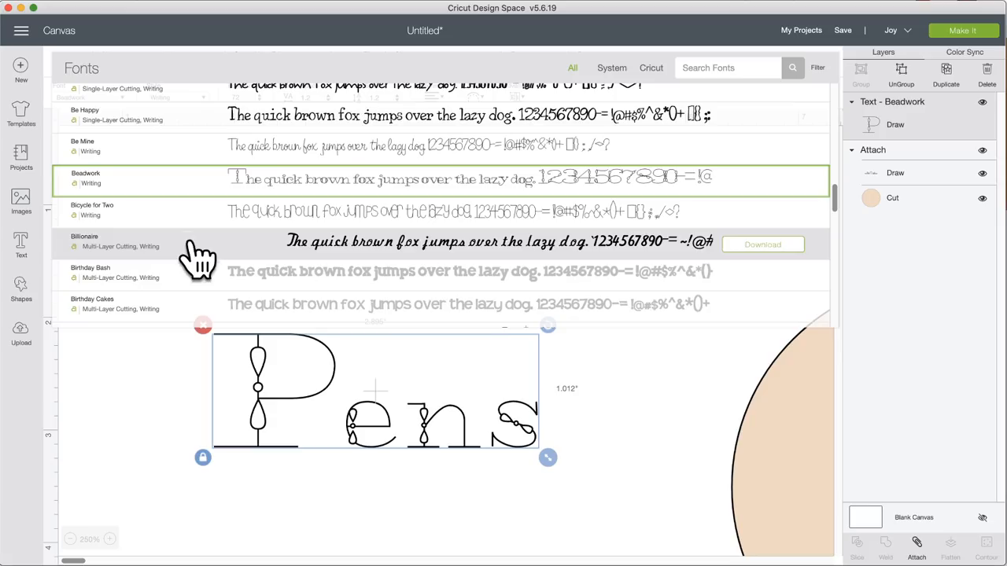
scroll(196, 255, down, 5)
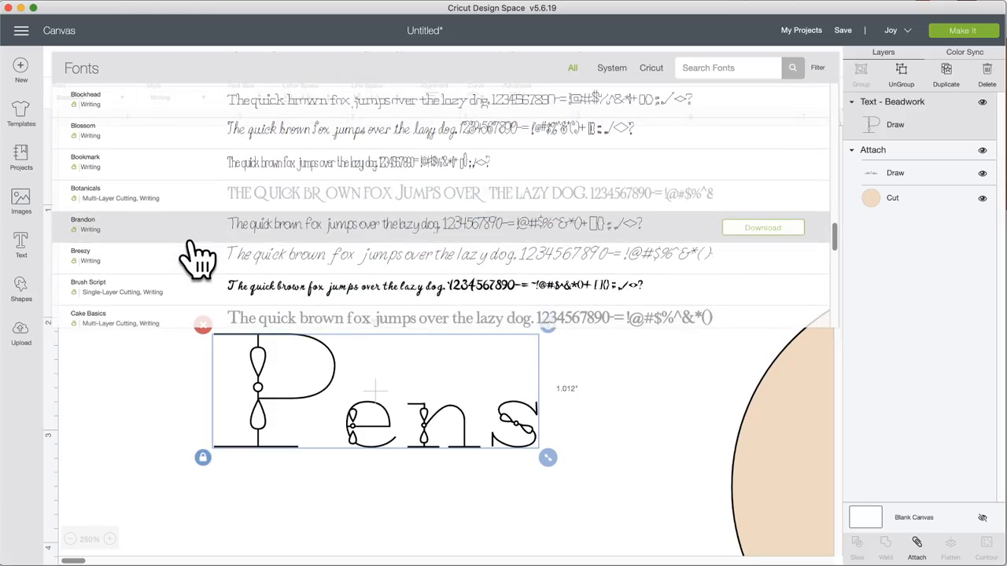
Step: Search the fonts for "zig" and apply the Zig Zag writing font to the "Pens" text
scroll(197, 256, down, 5)
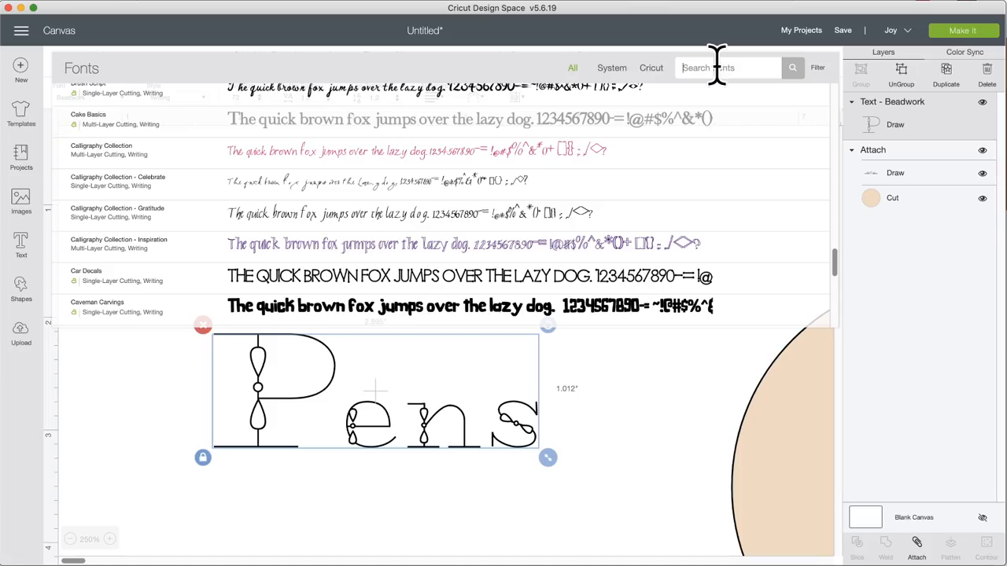
text(zig)
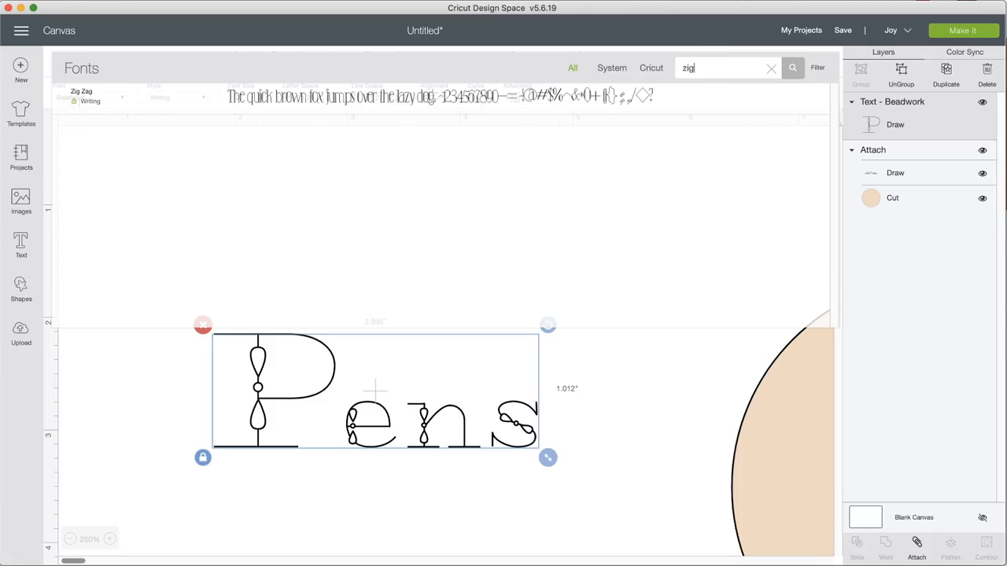
click(485, 98)
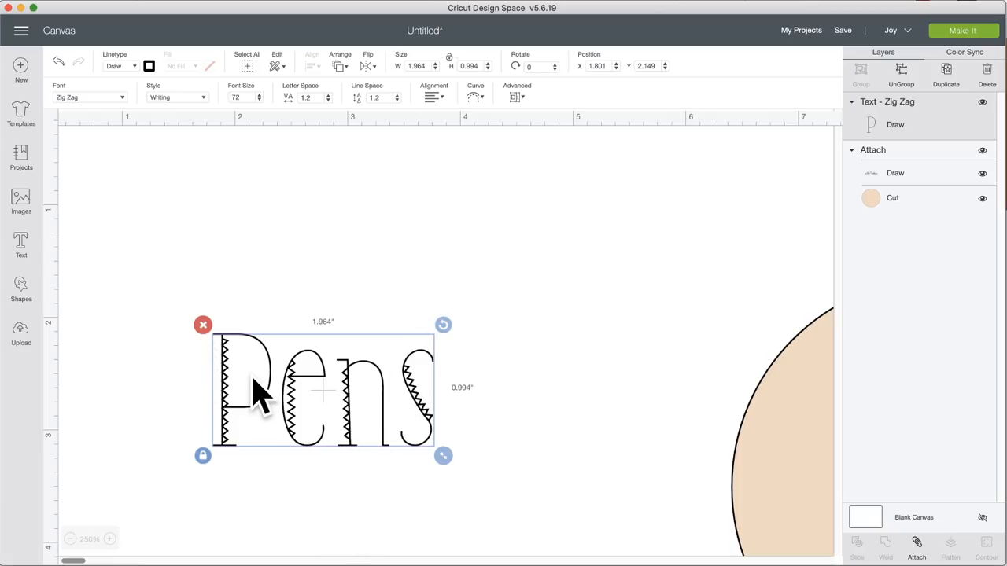
Step: Search the fonts for "musta" and change the "Pens" text to the Mustache font
click(114, 97)
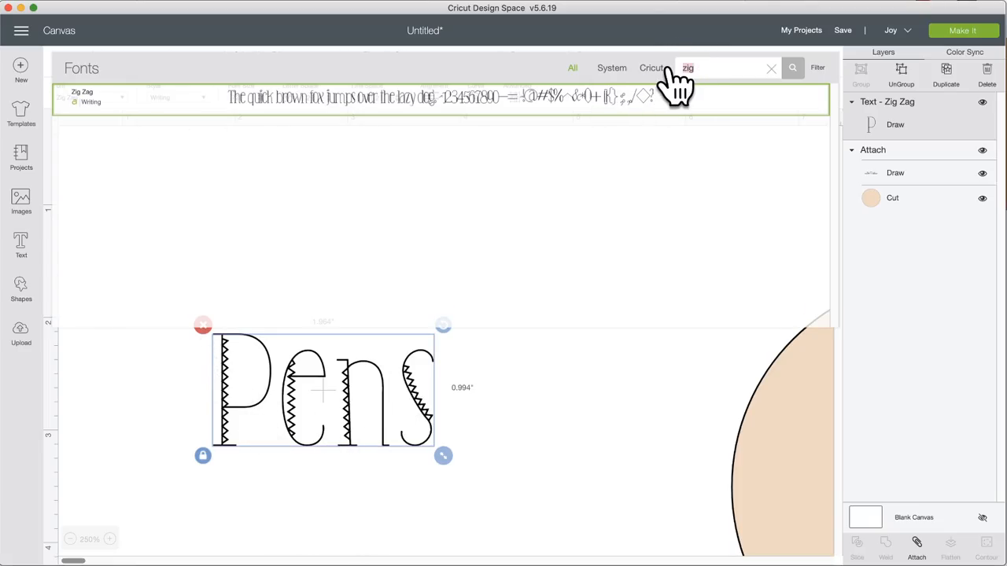
text(musta)
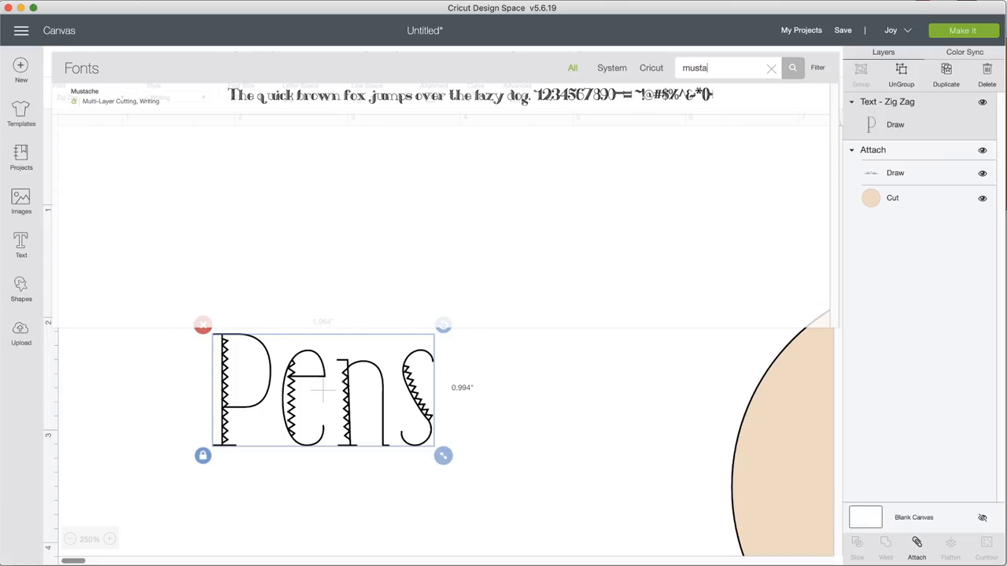
click(540, 101)
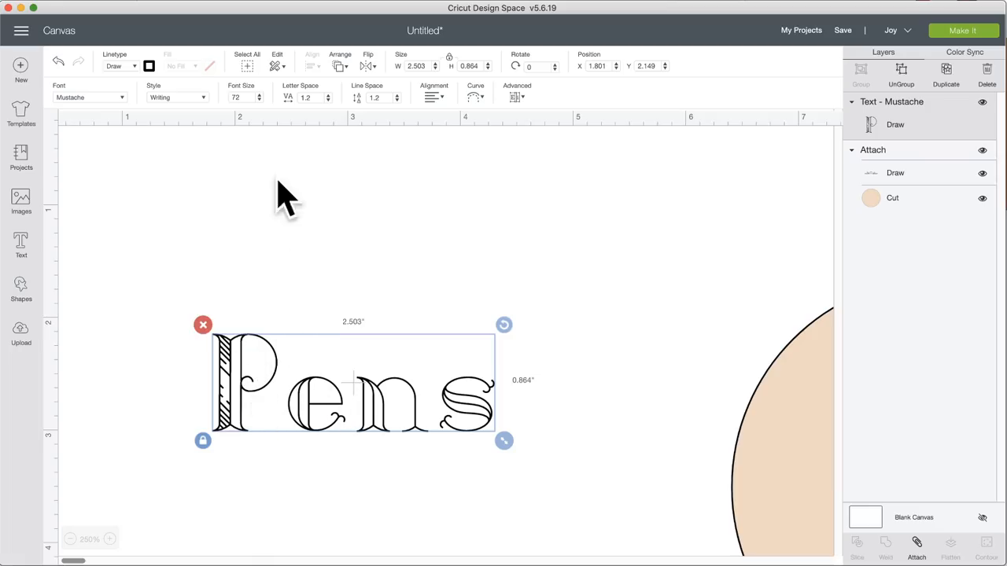
Step: Clear the font search and browse the full list to apply Confetti + Sprinkles to the "Pens" text
click(110, 98)
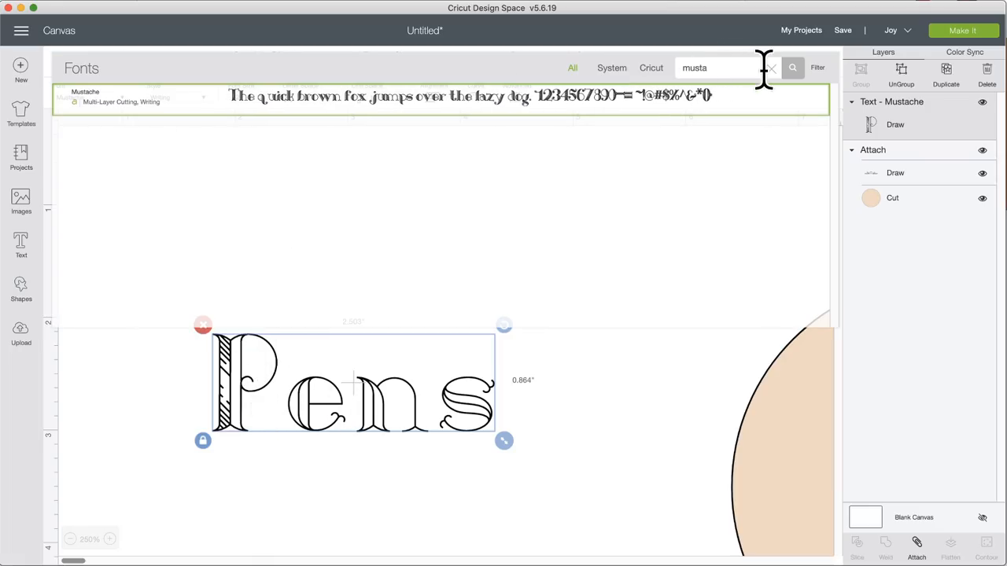
click(770, 69)
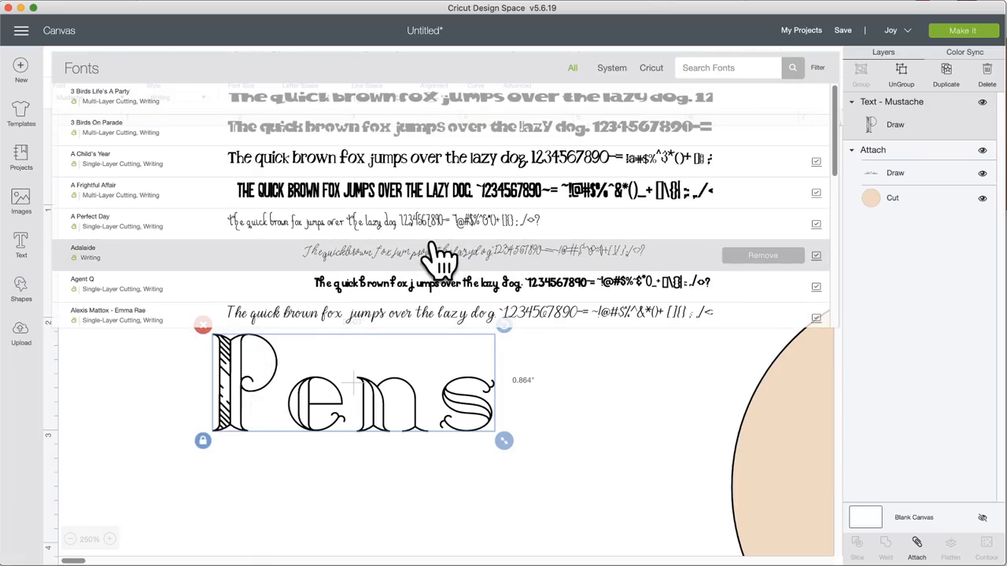
scroll(441, 260, down, 3)
scroll(441, 260, down, 5)
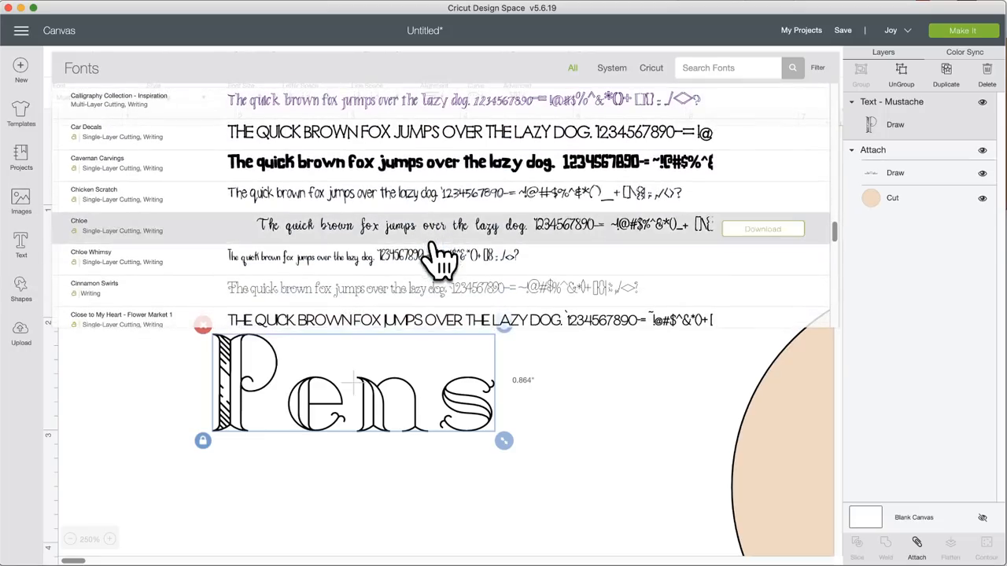
scroll(440, 259, down, 5)
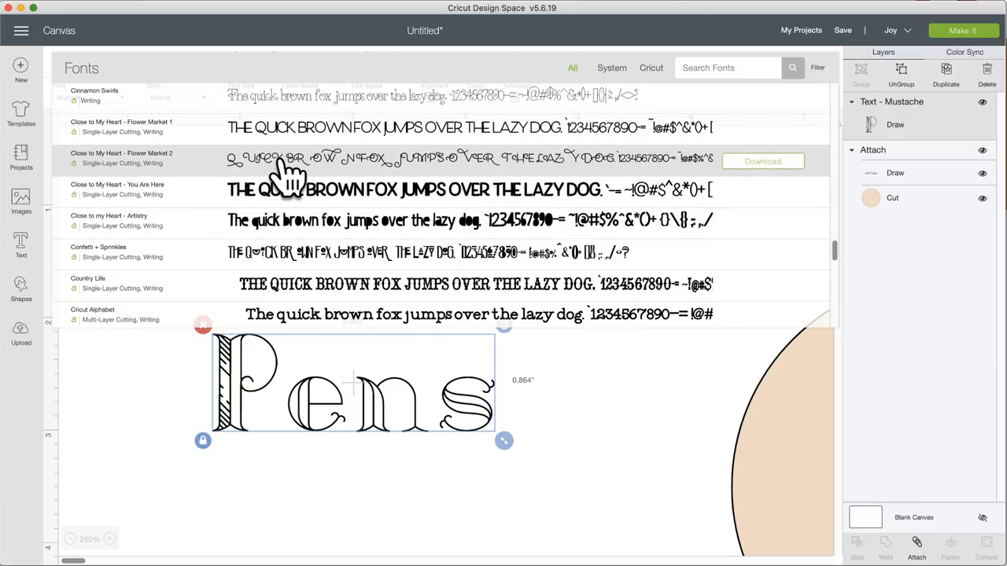
click(346, 271)
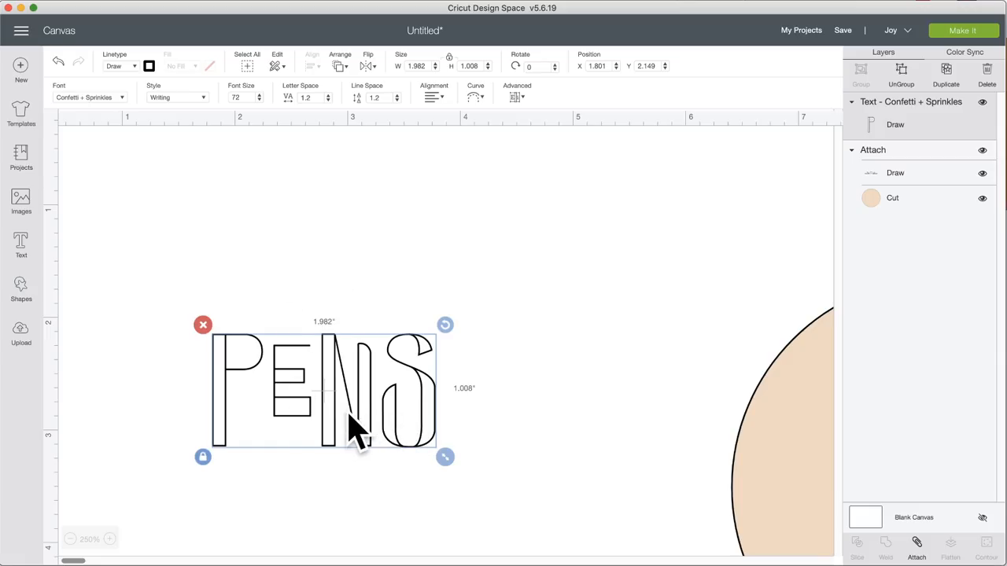
Step: Search the fonts for "heart" and apply the Heart Attack font to the "Pens" text
click(114, 98)
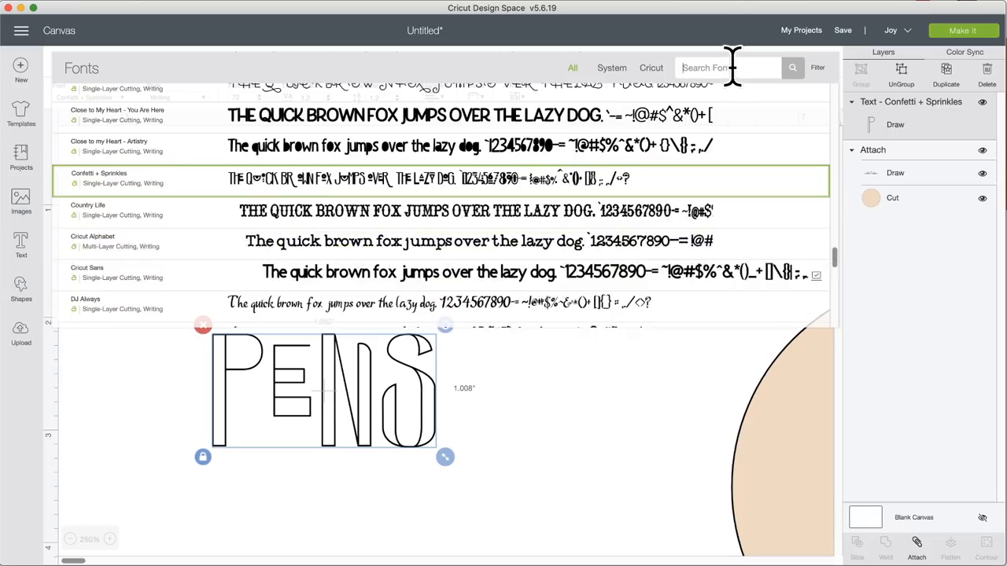
click(730, 68)
text(heart)
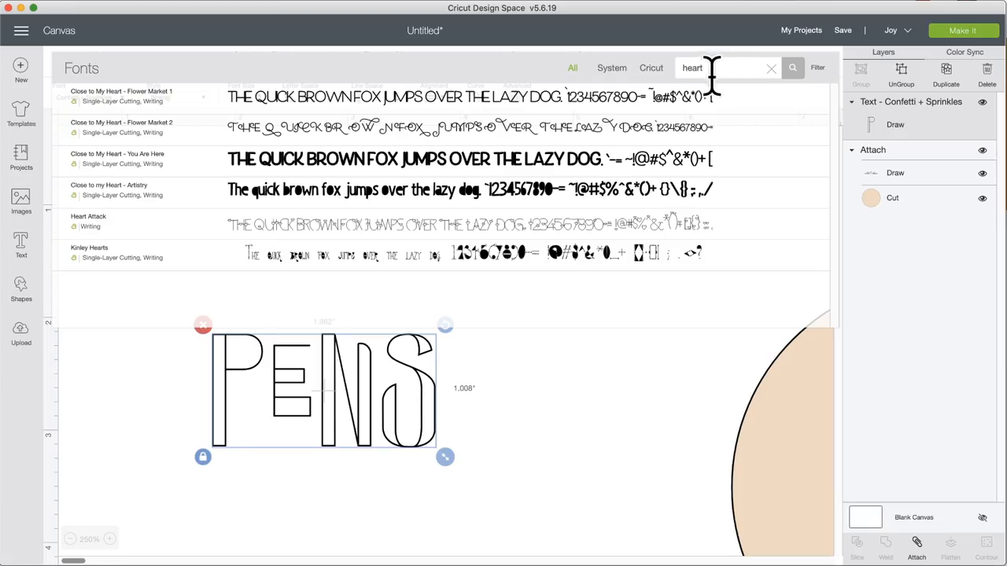
click(492, 221)
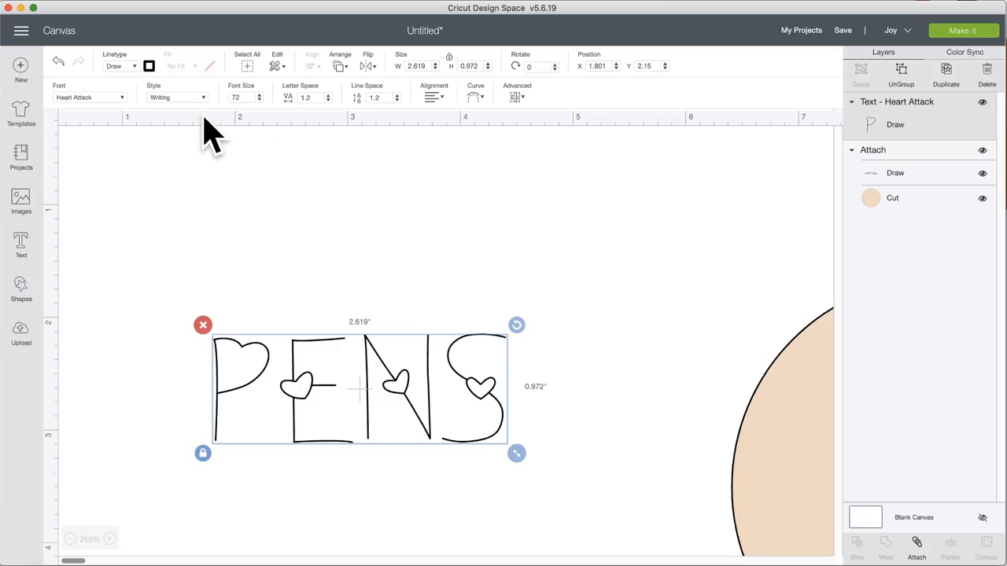
Step: Change the "Pens" text to the Kinley Hearts font and deselect it to view the result
click(108, 98)
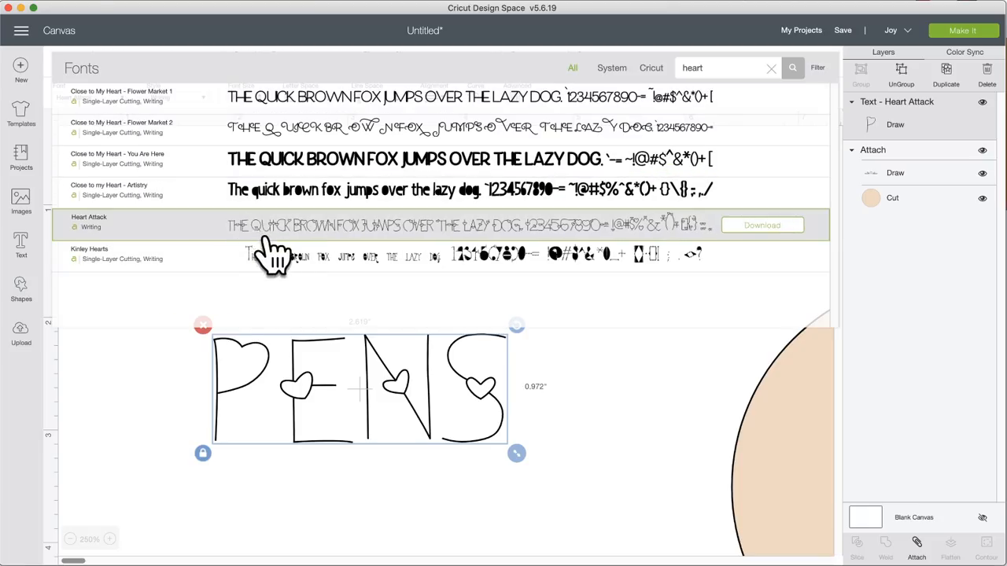
click(290, 255)
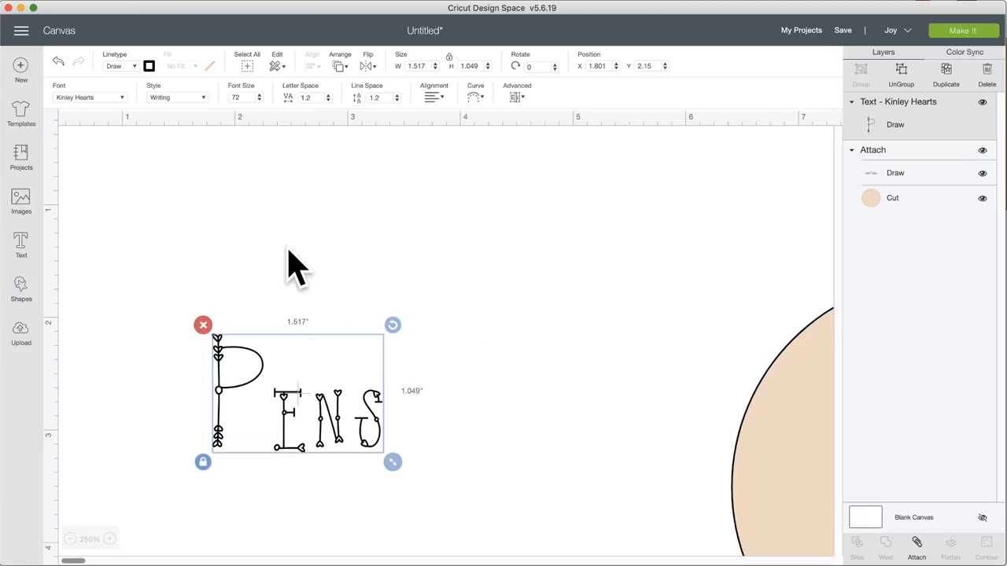
click(290, 268)
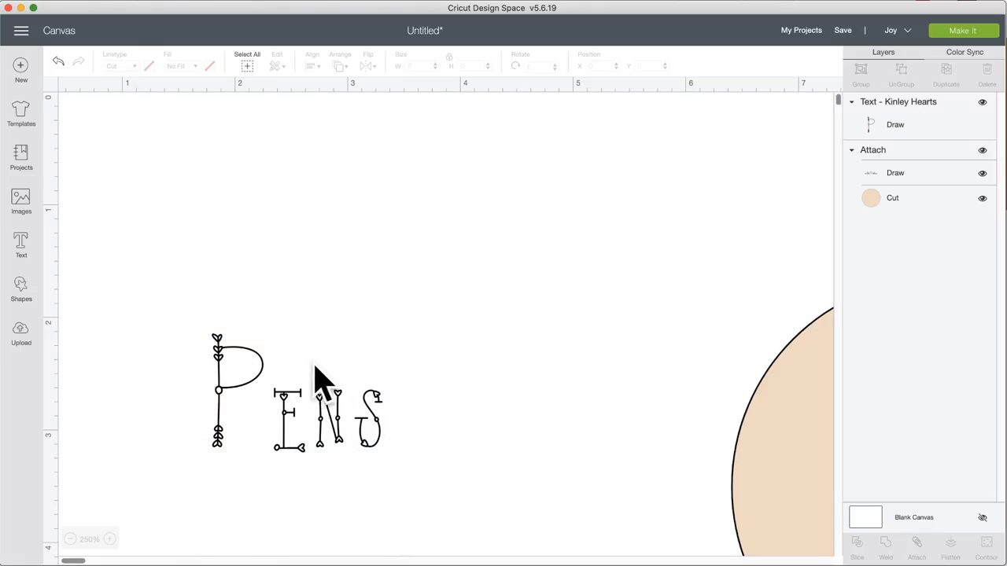
Step: Reselect the "Pens" text, search the fonts for "ellie" and apply the Ellie Olivia font
click(228, 364)
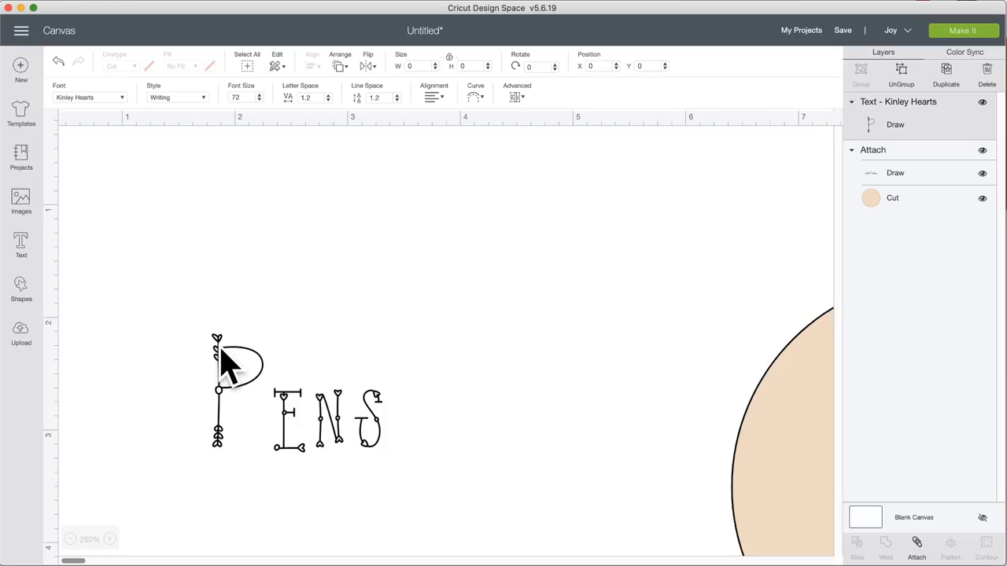
click(116, 101)
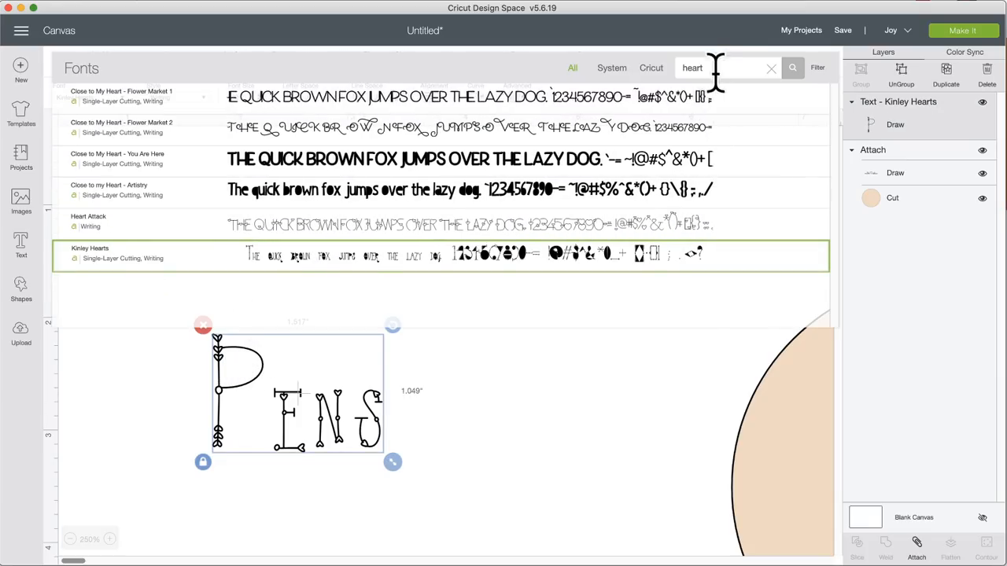
double_click(690, 68)
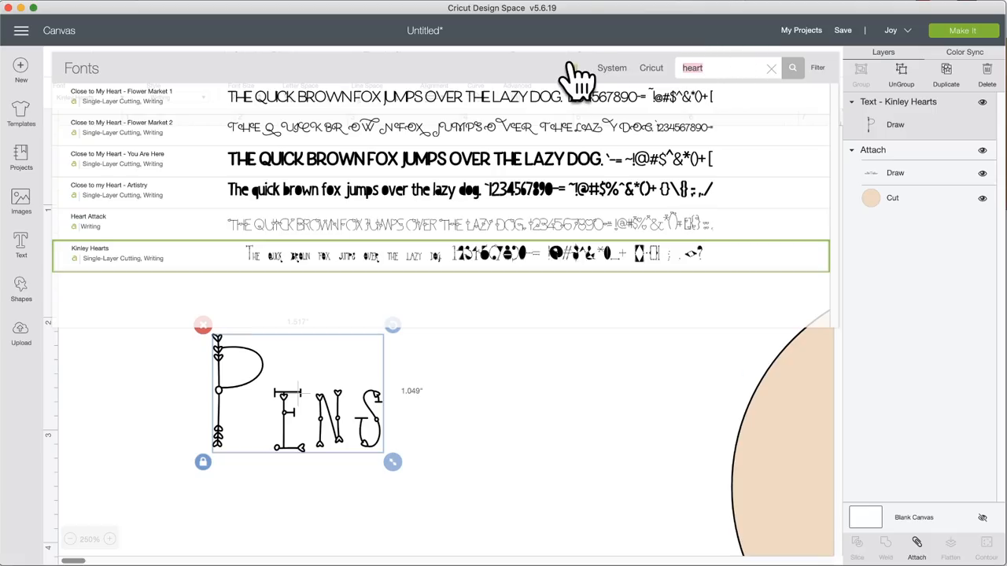
text(ellie)
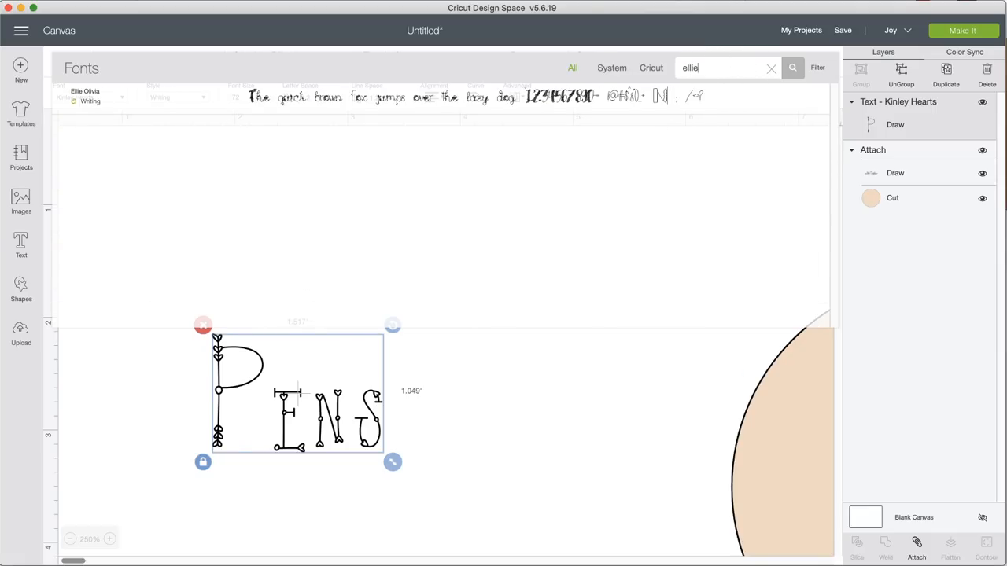
click(594, 97)
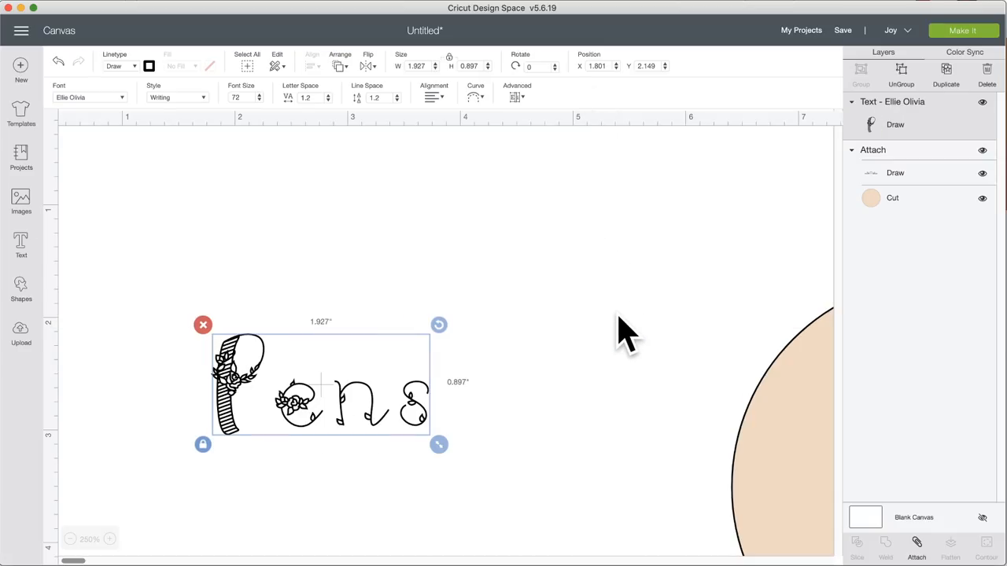
Step: Enlarge the "Pens" text to about 3.63 by 1.69 inches and move it higher on the canvas
drag(441, 446, 637, 535)
drag(516, 477, 507, 357)
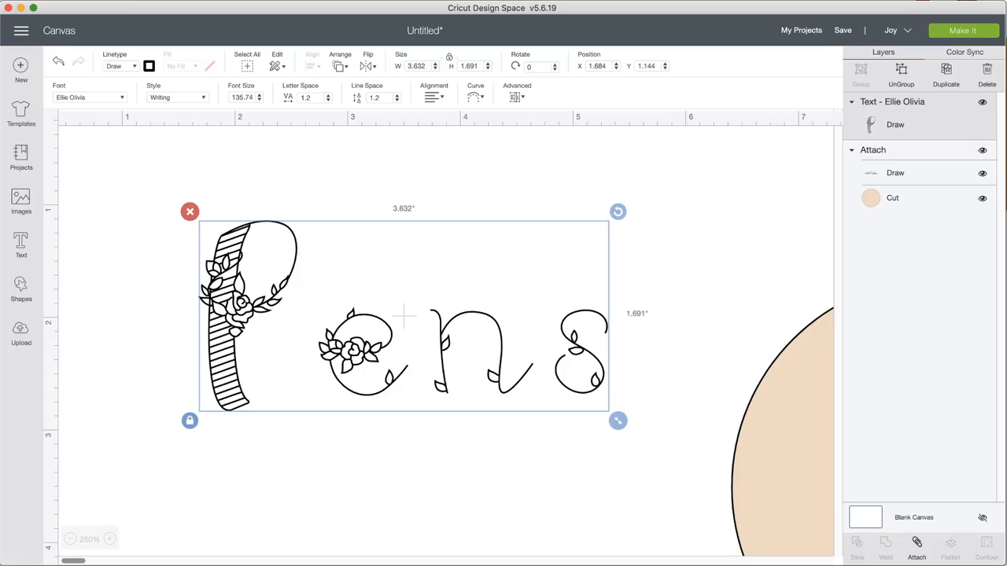
Step: Shrink the "Pens" text to about 0.58 by 0.27 inches and inspect its crowded pen lines up close
drag(621, 419, 277, 254)
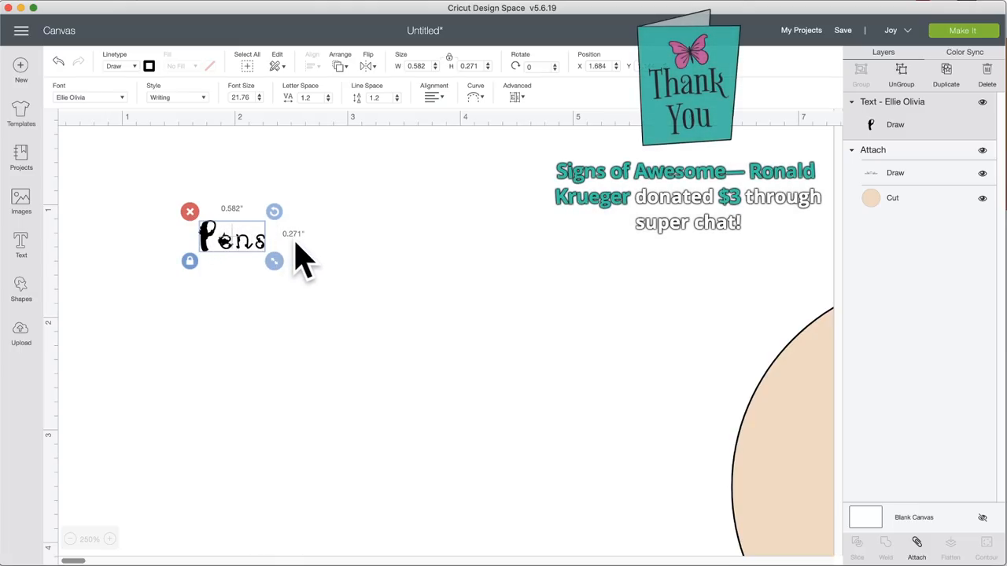
click(110, 539)
click(110, 540)
click(110, 540)
drag(578, 503, 317, 303)
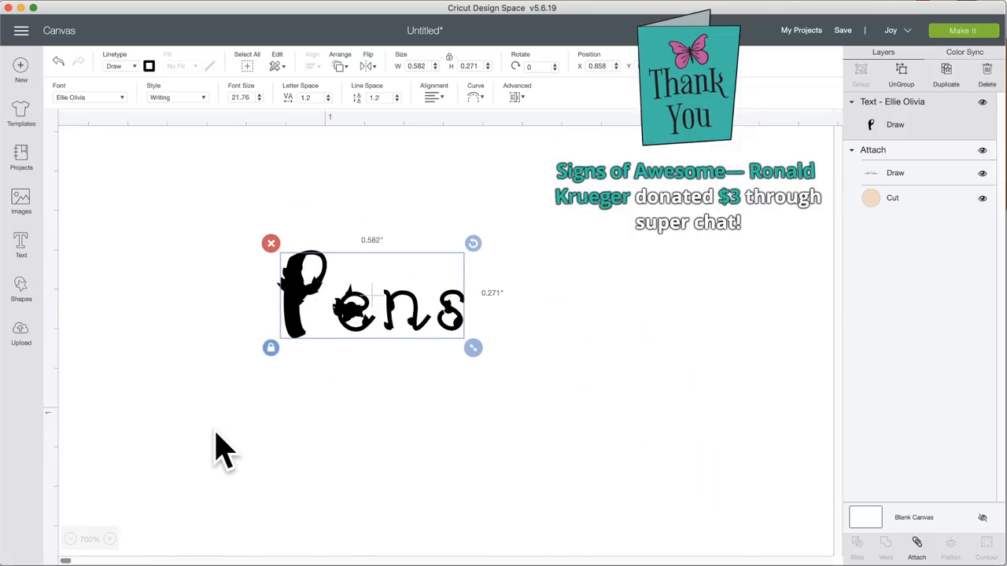
click(70, 539)
click(70, 540)
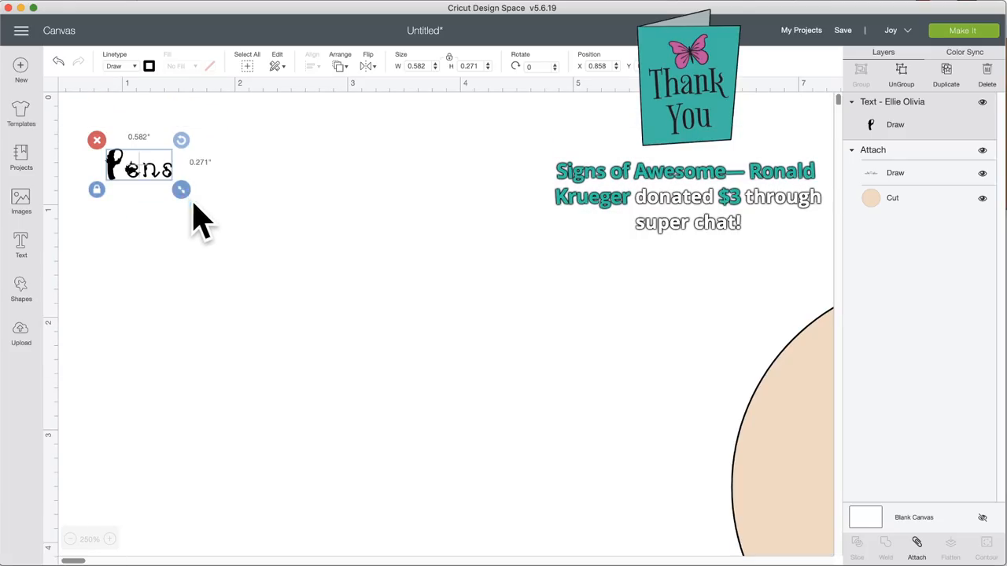
Step: Enlarge the "Pens" text in stages to about 8.98 by 4.18 inches so it extends across the circle
drag(181, 190, 381, 282)
drag(228, 240, 277, 335)
click(70, 540)
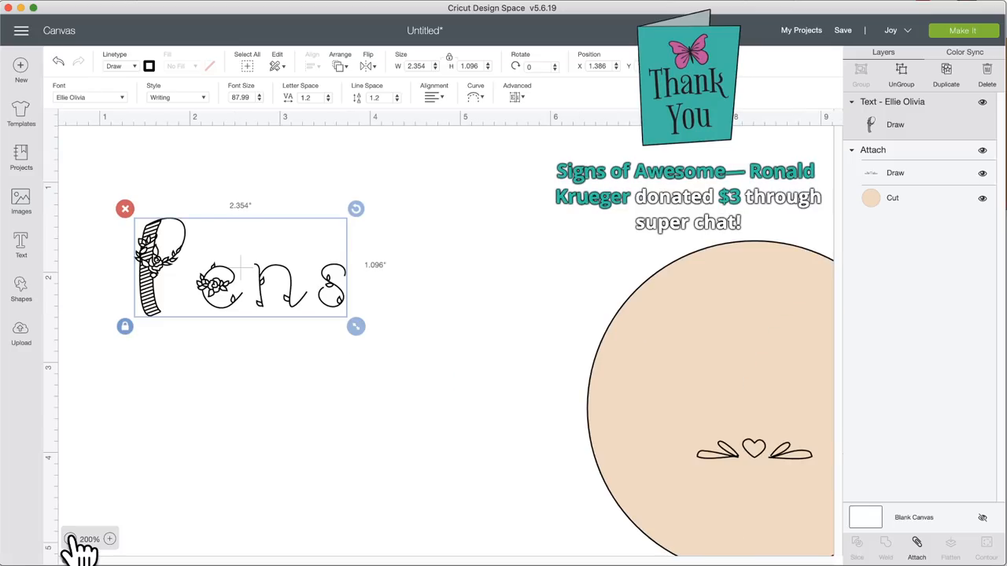
click(70, 540)
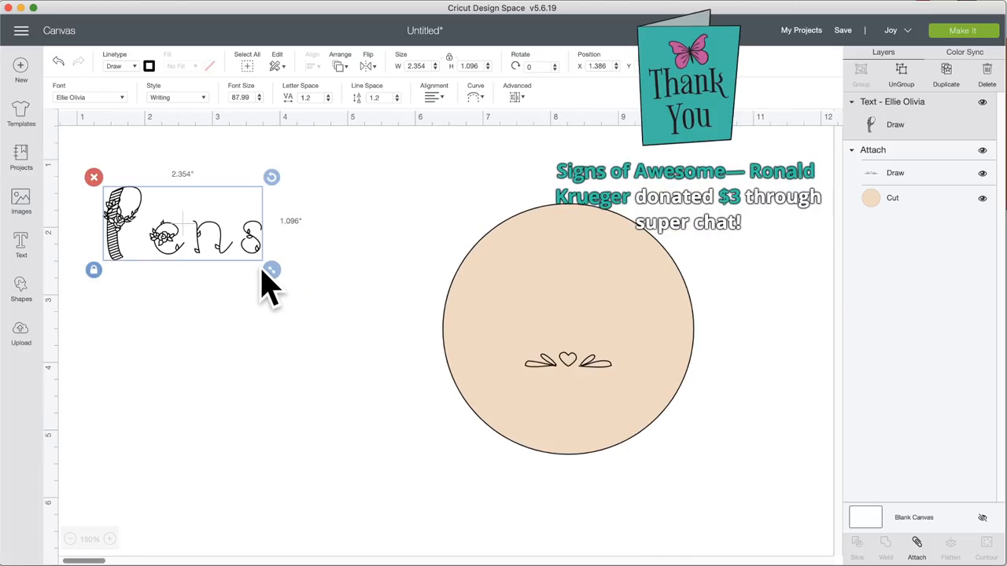
drag(271, 270, 577, 534)
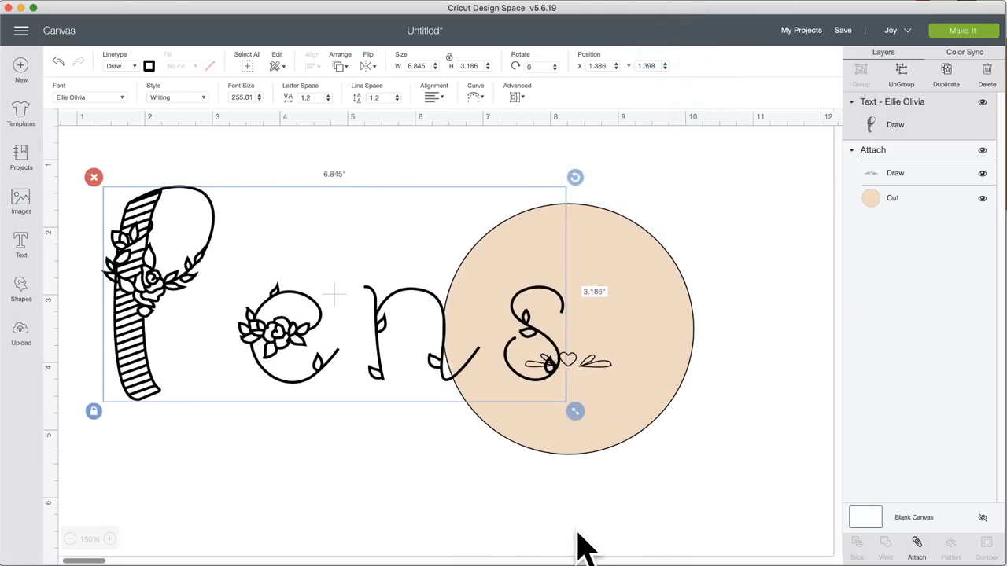
drag(577, 417, 727, 527)
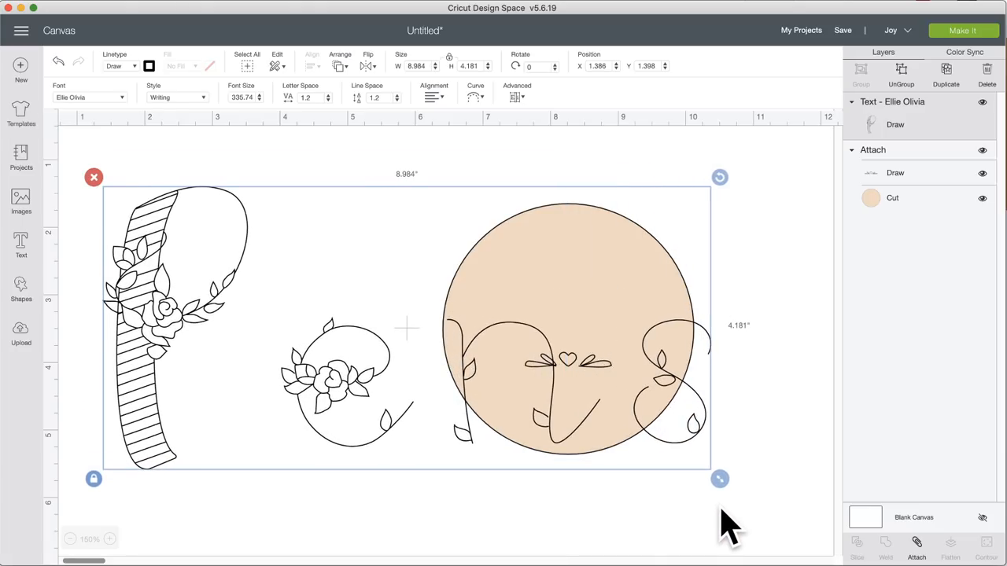
Step: Resize the "Pens" text to about 2.47 by 1.15 inches and place it in the empty area beside the circle
drag(721, 480, 232, 236)
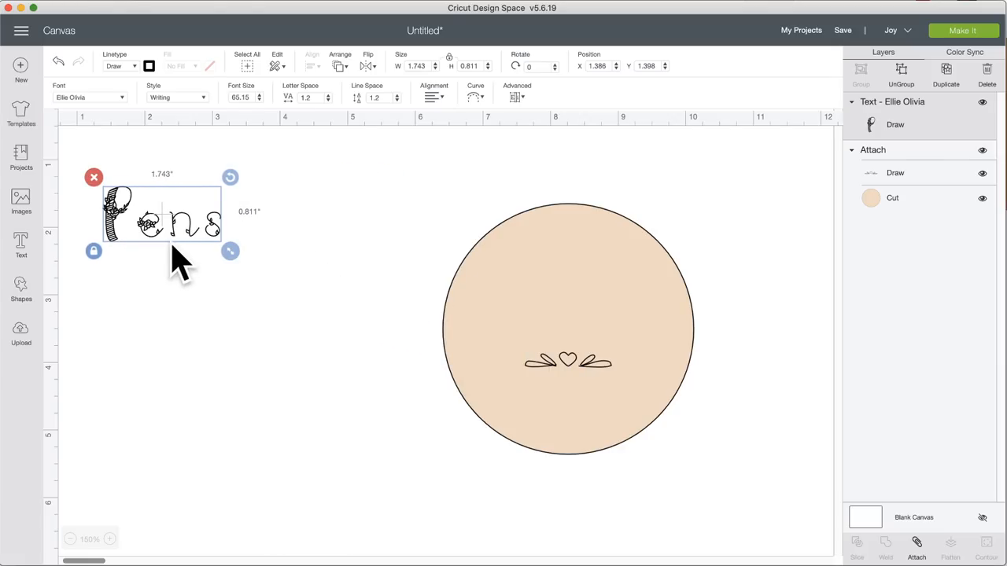
drag(158, 225, 308, 352)
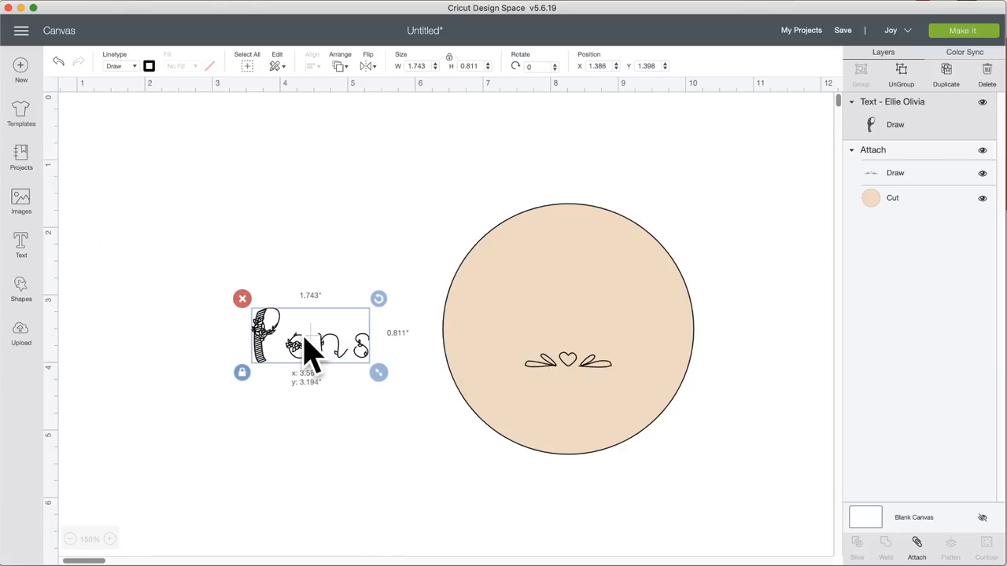
click(111, 540)
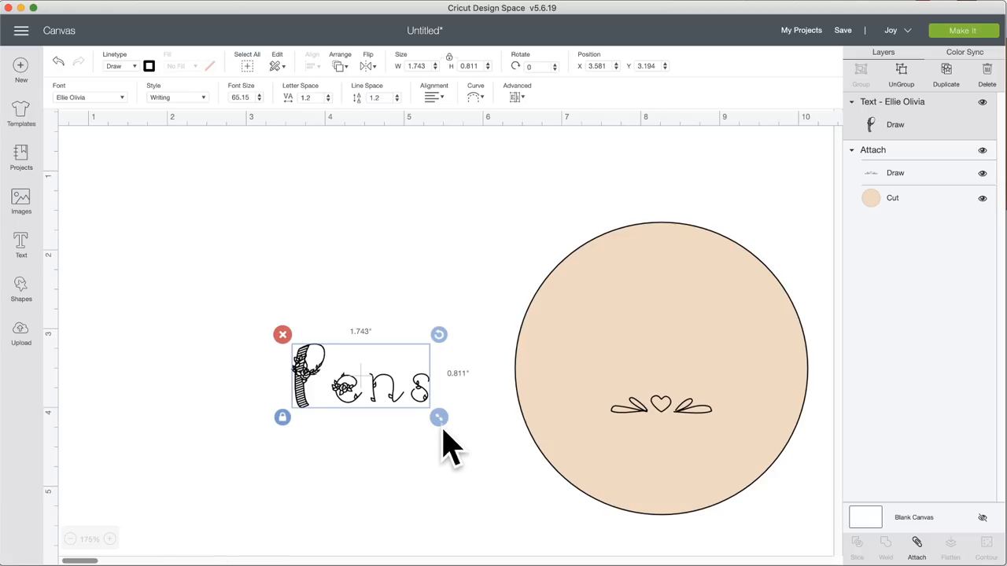
drag(441, 421, 494, 450)
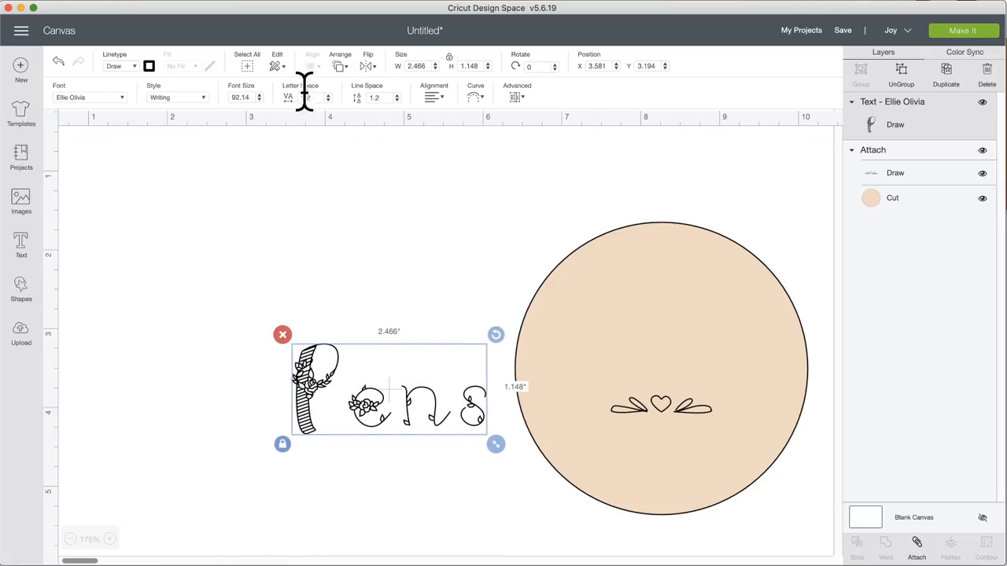
Step: Reduce the letter spacing of the "Pens" text to -0.3
click(328, 101)
click(328, 101)
click(328, 100)
click(328, 100)
click(328, 101)
click(328, 101)
click(328, 100)
click(328, 101)
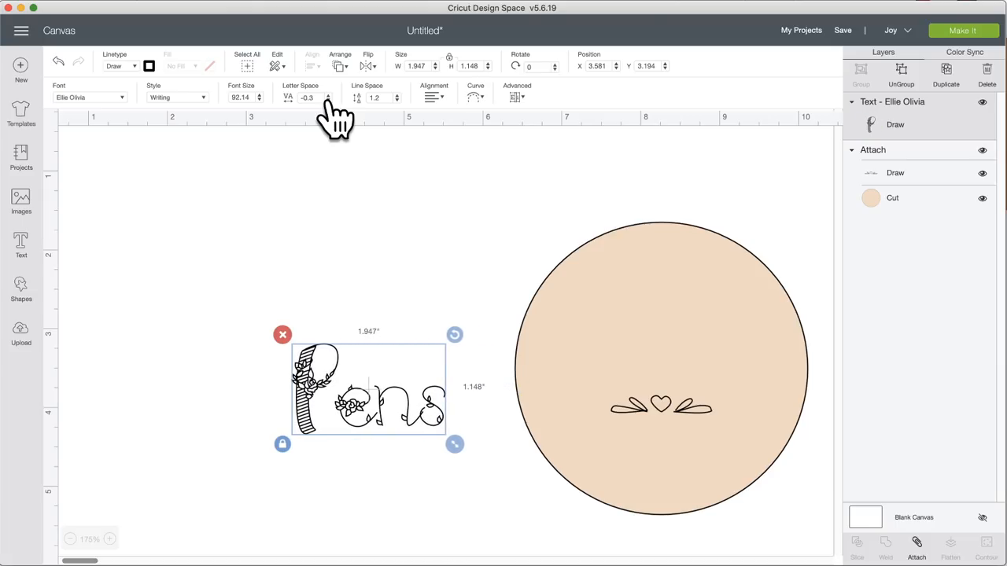
Step: Shift the "Pens" text farther from the circle, to about X 3.12, Y 3.2 on the canvas
click(311, 211)
drag(356, 402, 330, 421)
click(267, 417)
Step: Find the Iron Works font, apply it to the "Pens" text and move the text to about X 1.19, Y 2.7
click(105, 99)
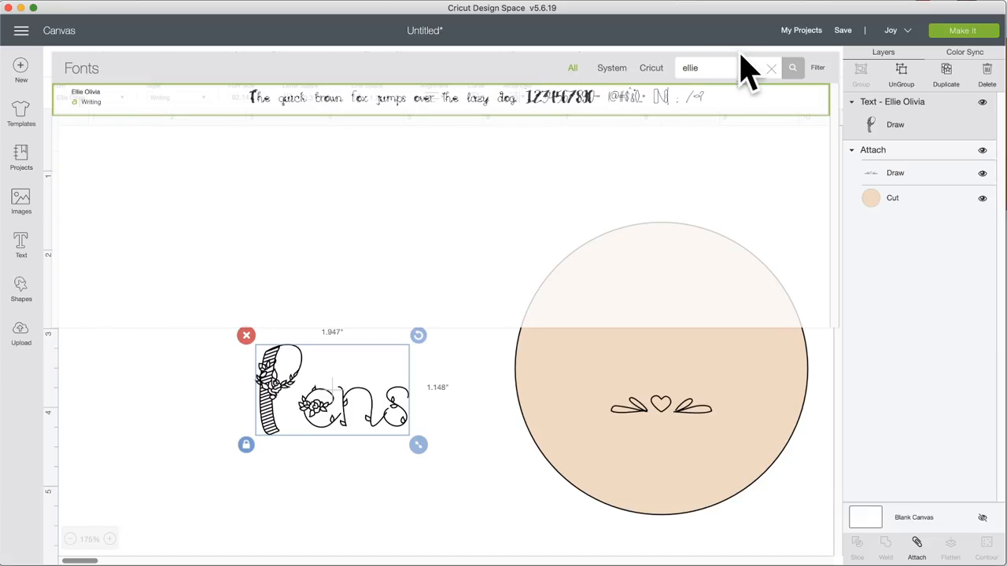
click(771, 69)
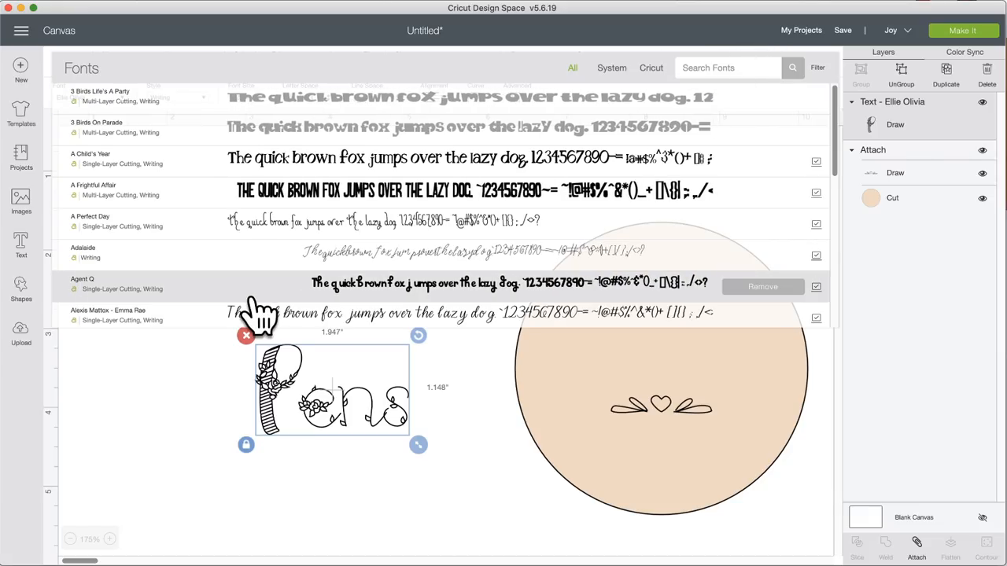
scroll(267, 307, down, 5)
scroll(284, 293, down, 10)
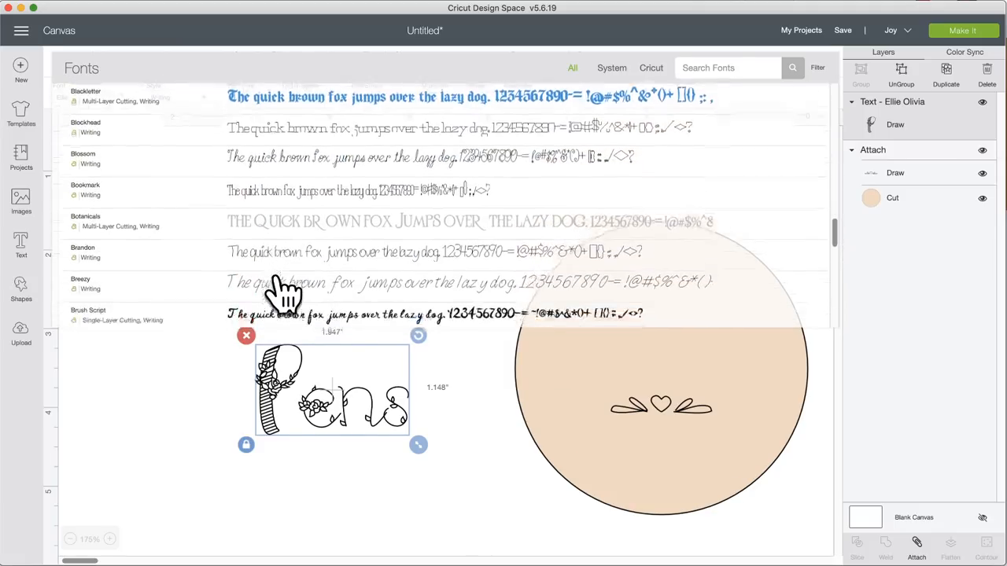
scroll(285, 292, down, 2)
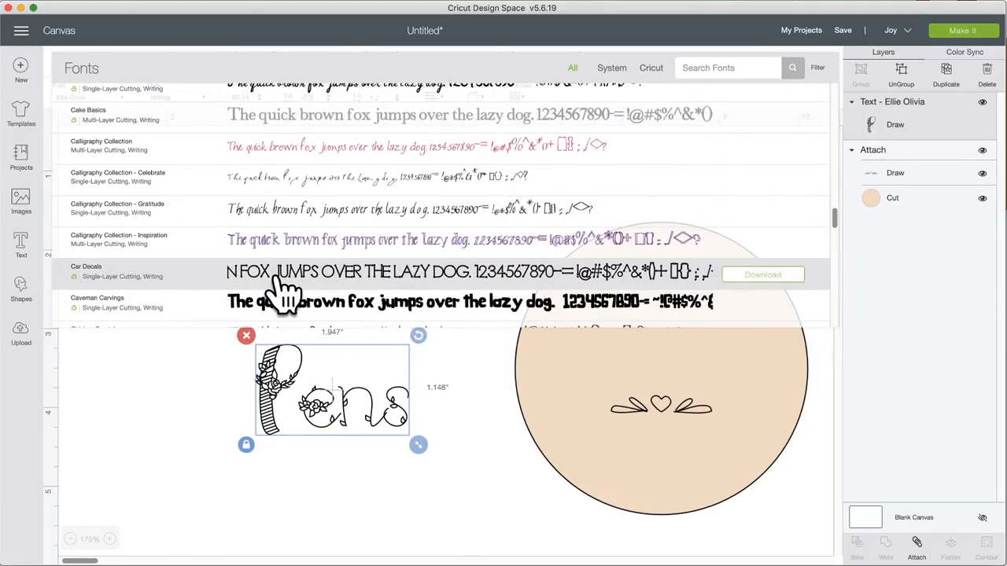
scroll(285, 293, down, 5)
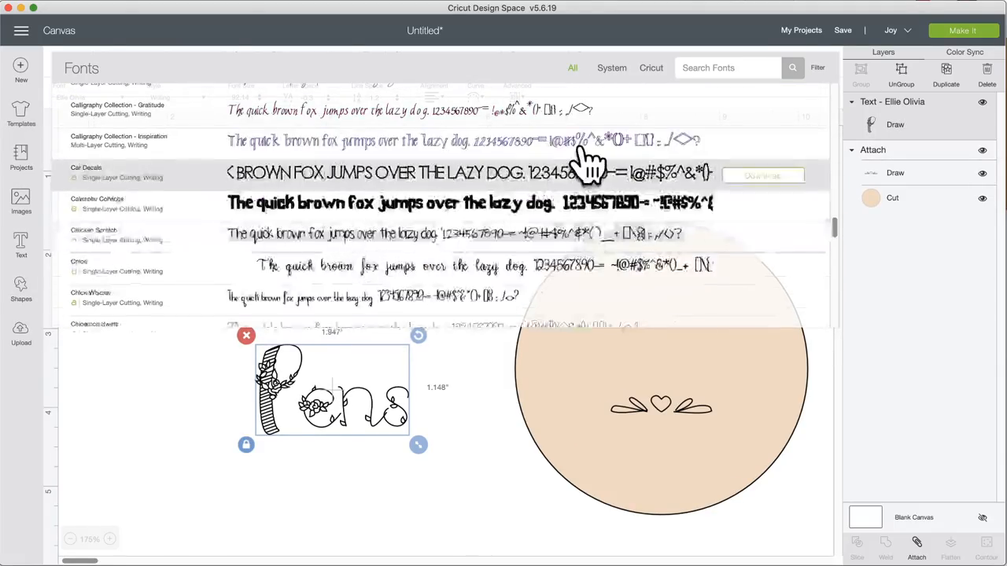
click(714, 72)
text(iron)
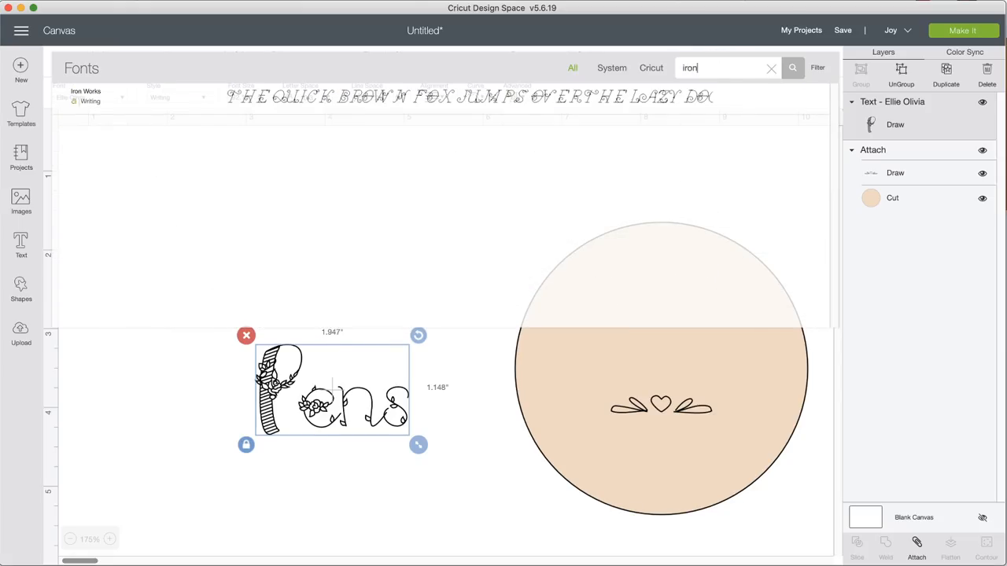
click(438, 98)
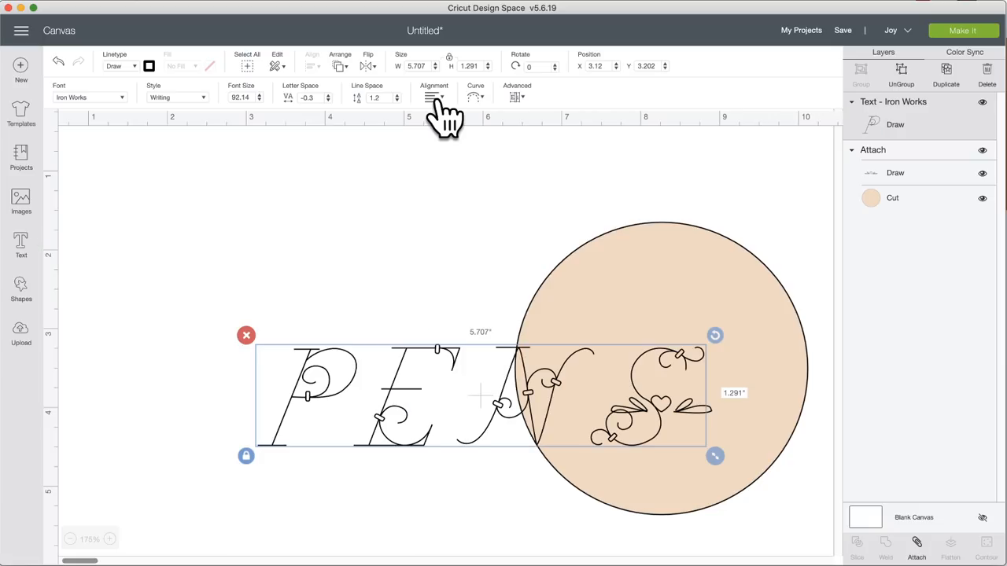
drag(325, 388, 182, 354)
Step: Try the Disney - Princess Tangled font and the Disney - Princess Brave font on the "Pens" text
click(110, 102)
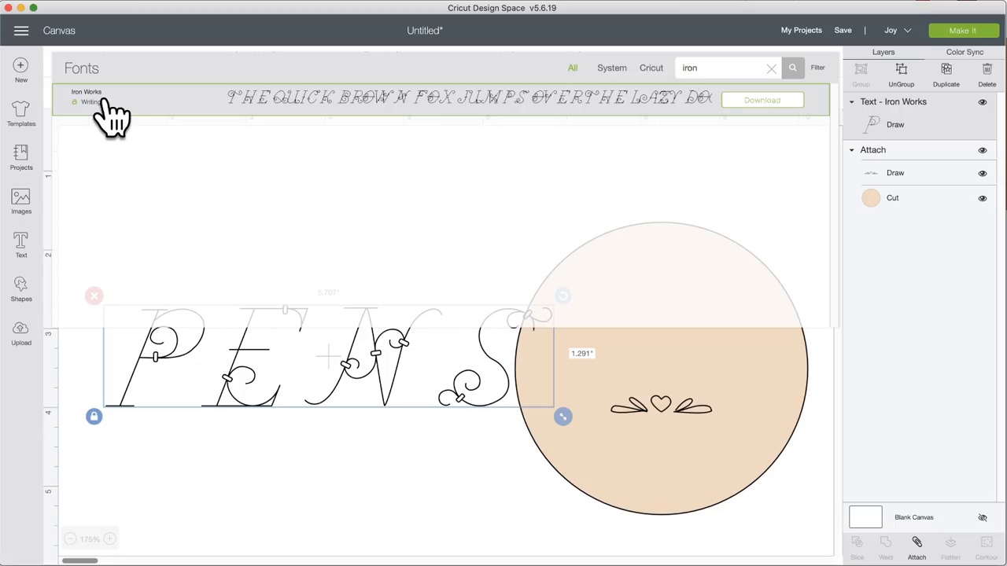
click(110, 110)
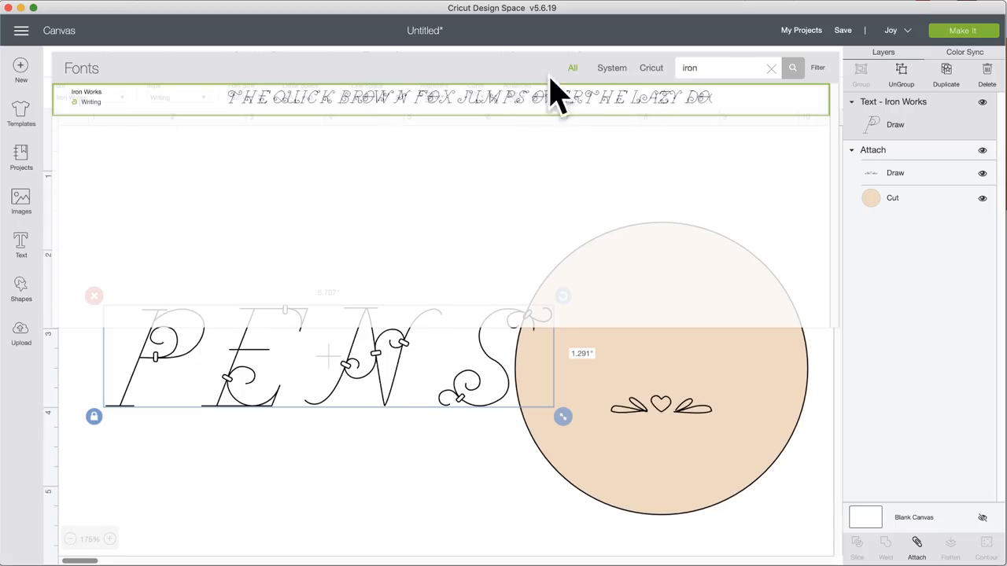
click(771, 68)
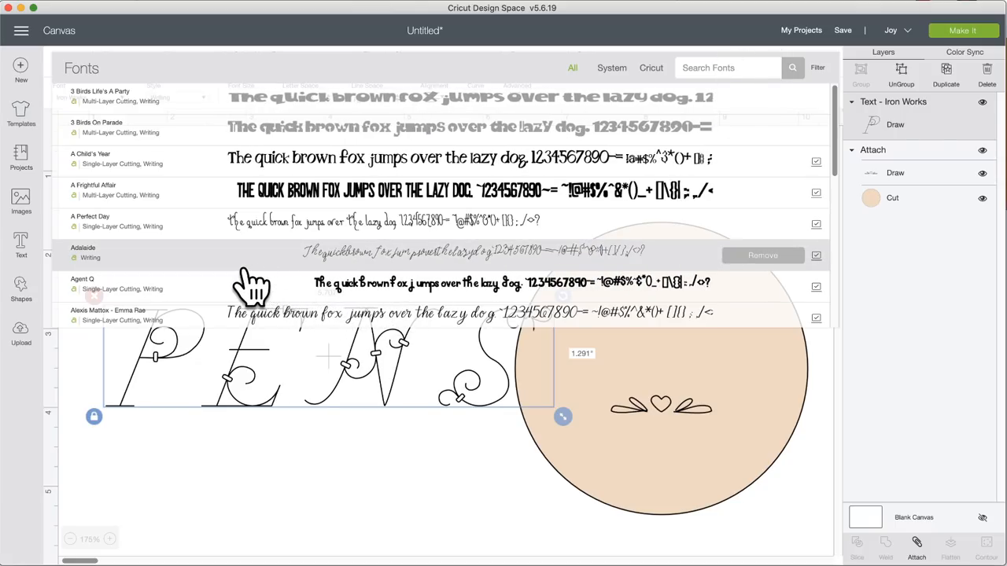
scroll(250, 285, down, 20)
scroll(250, 285, down, 5)
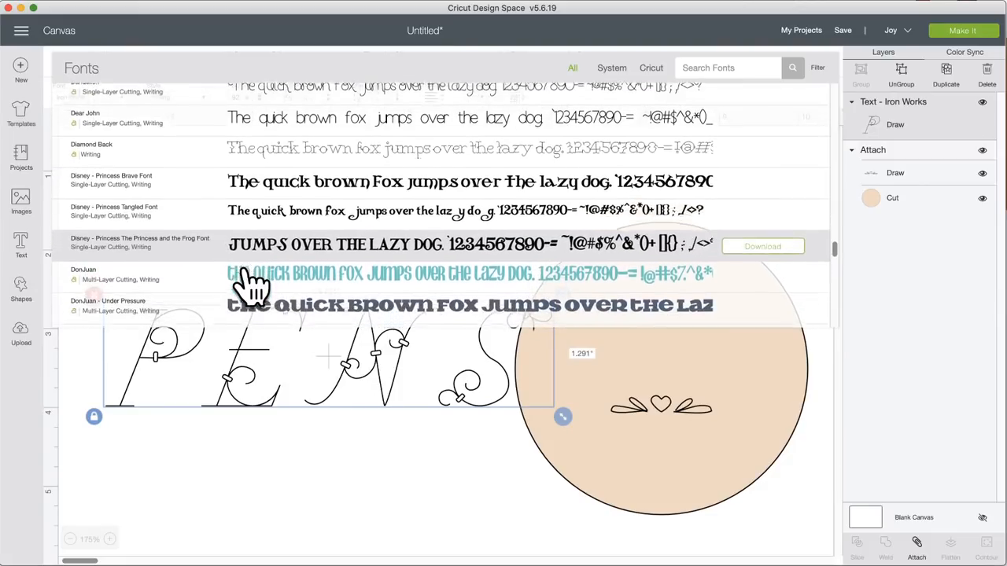
scroll(250, 284, down, 1)
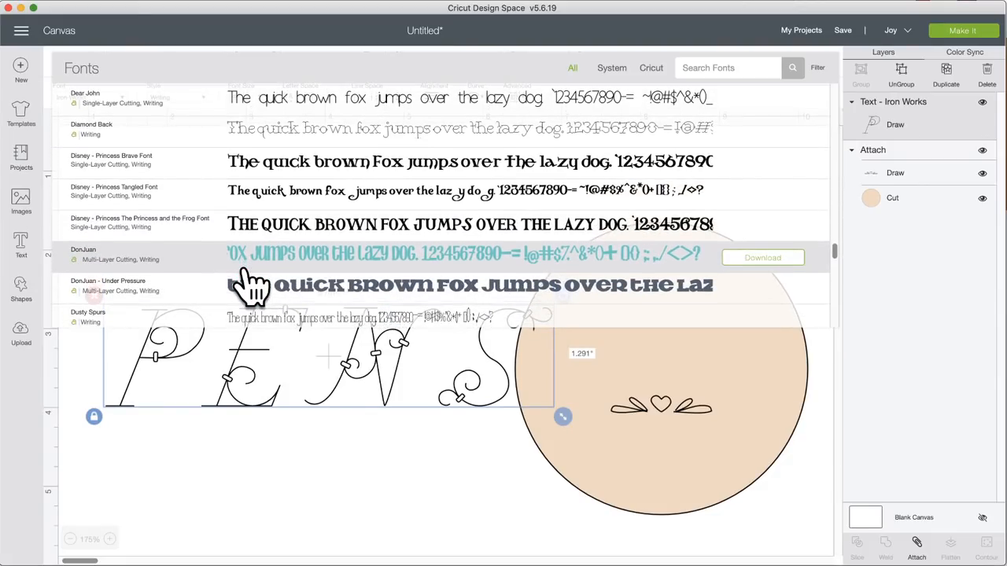
click(269, 198)
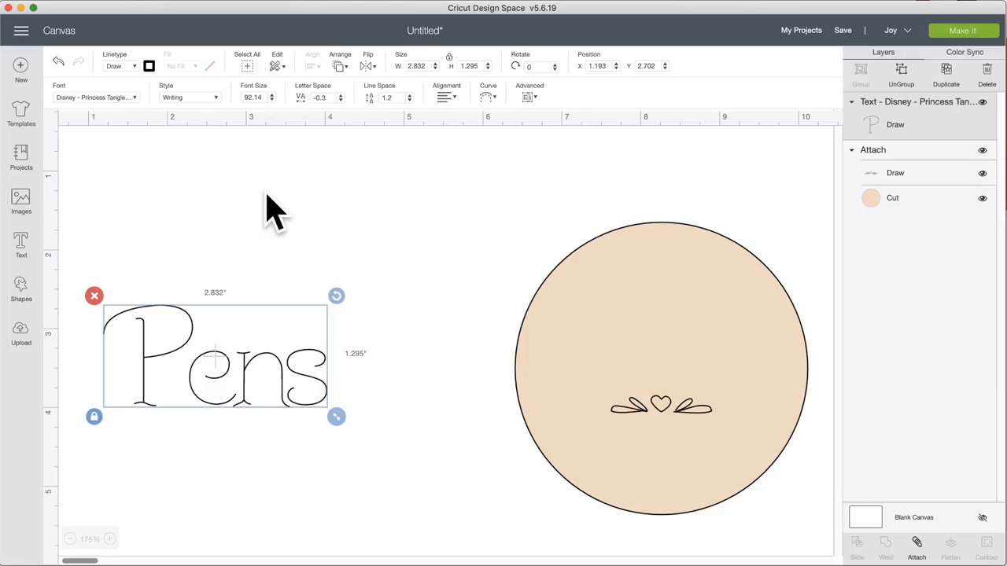
click(132, 98)
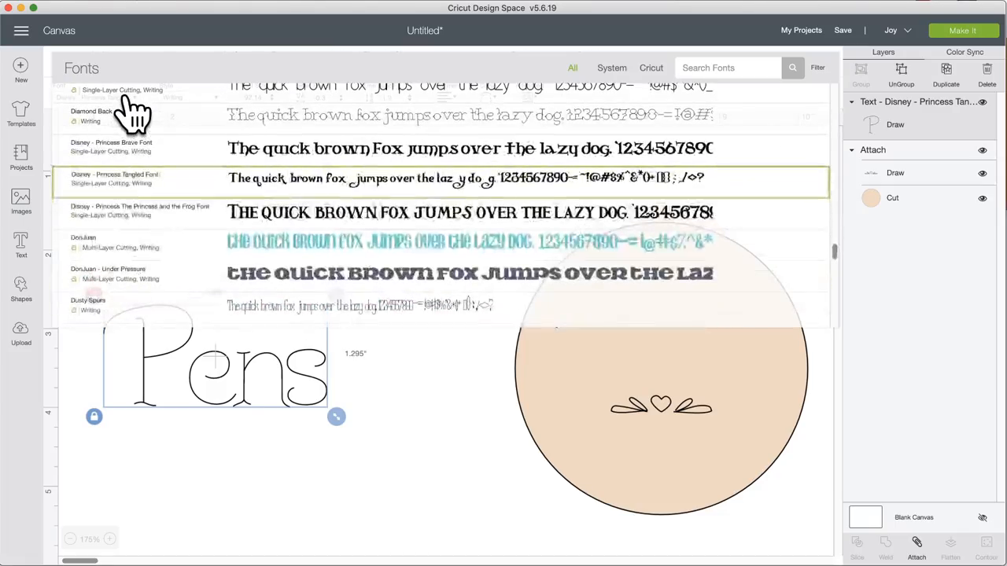
click(233, 151)
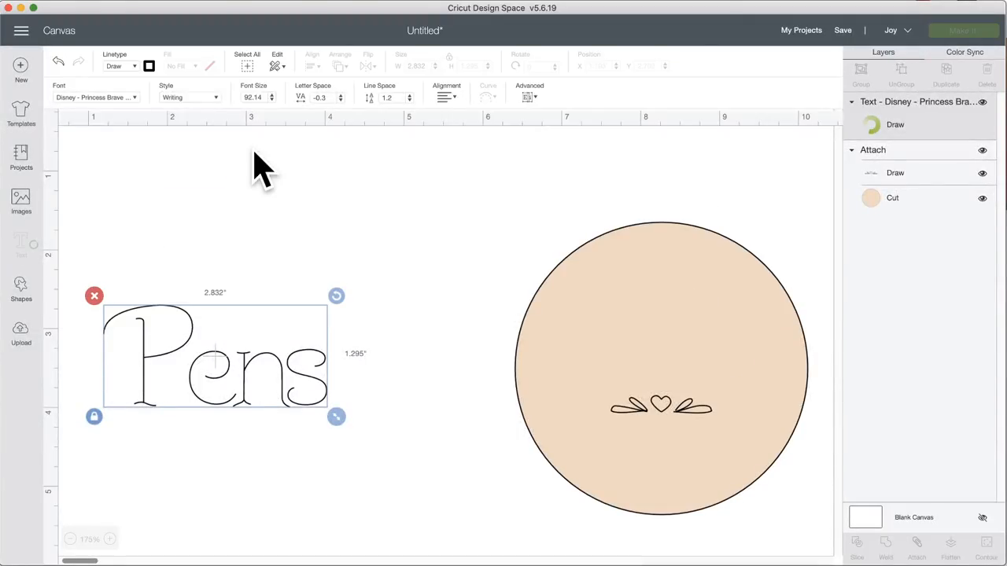
Step: Apply the Easton font to the "Pens" text and view it deselected
click(133, 97)
scroll(268, 275, down, 5)
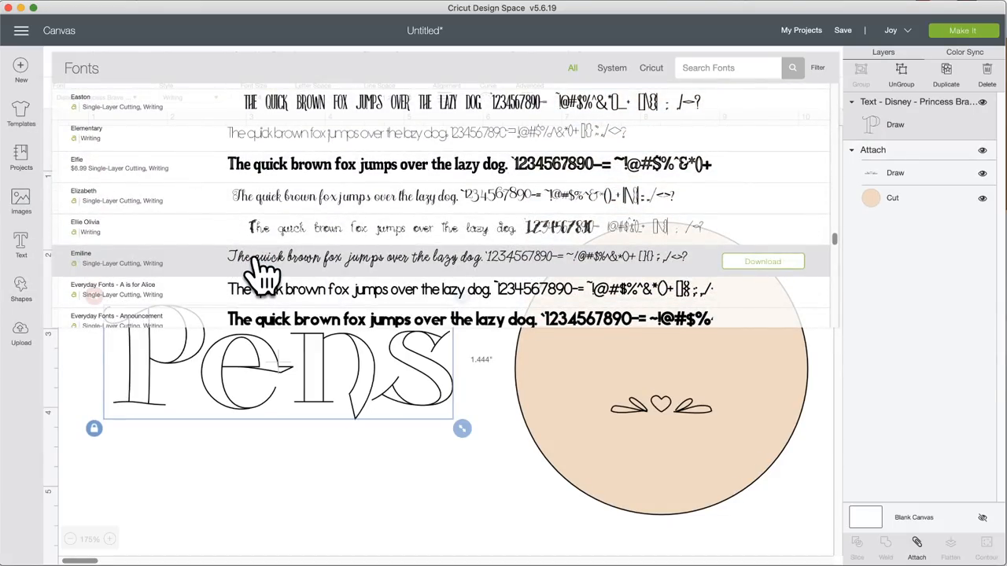
scroll(256, 262, up, 2)
scroll(255, 262, down, 2)
scroll(256, 262, up, 1)
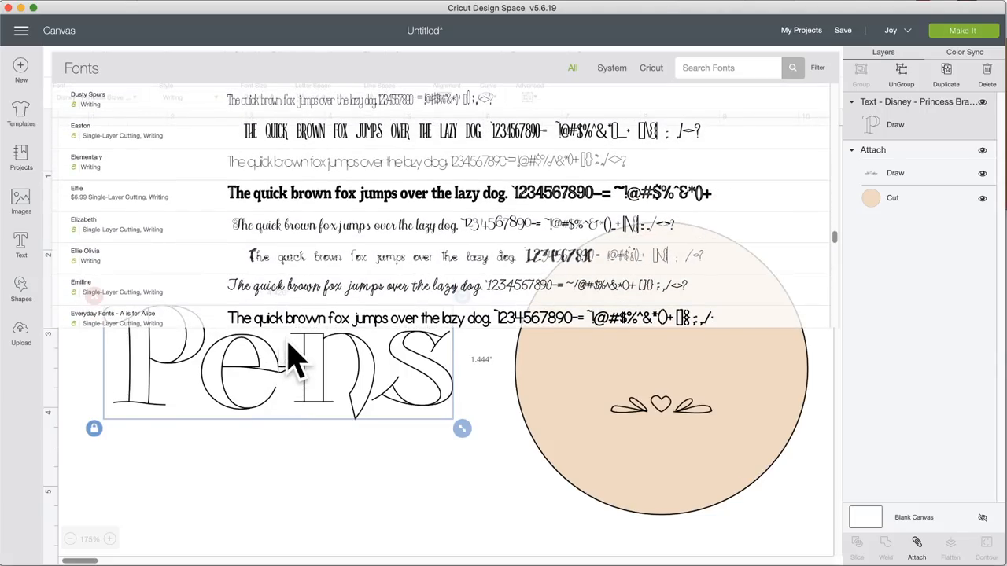
click(280, 126)
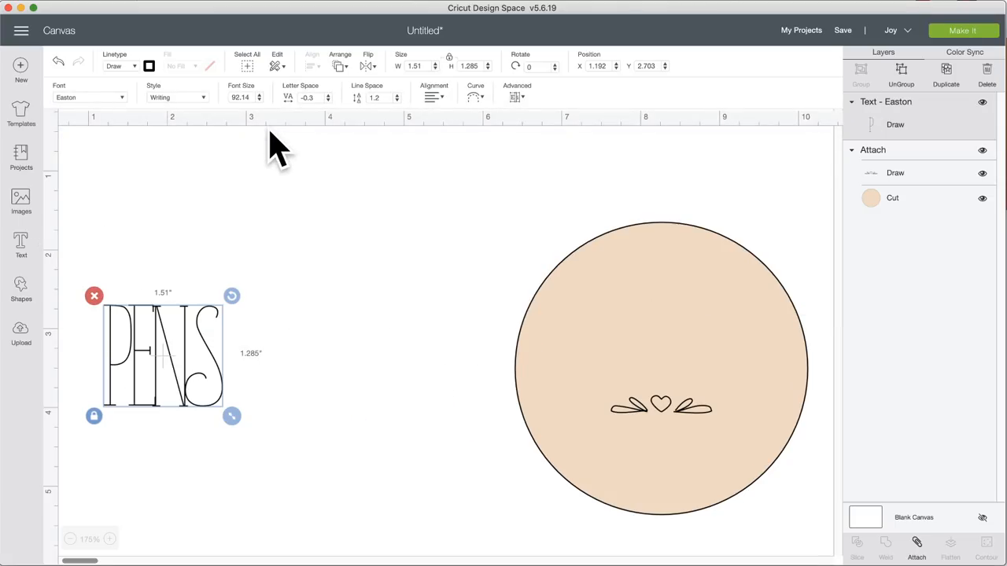
click(139, 171)
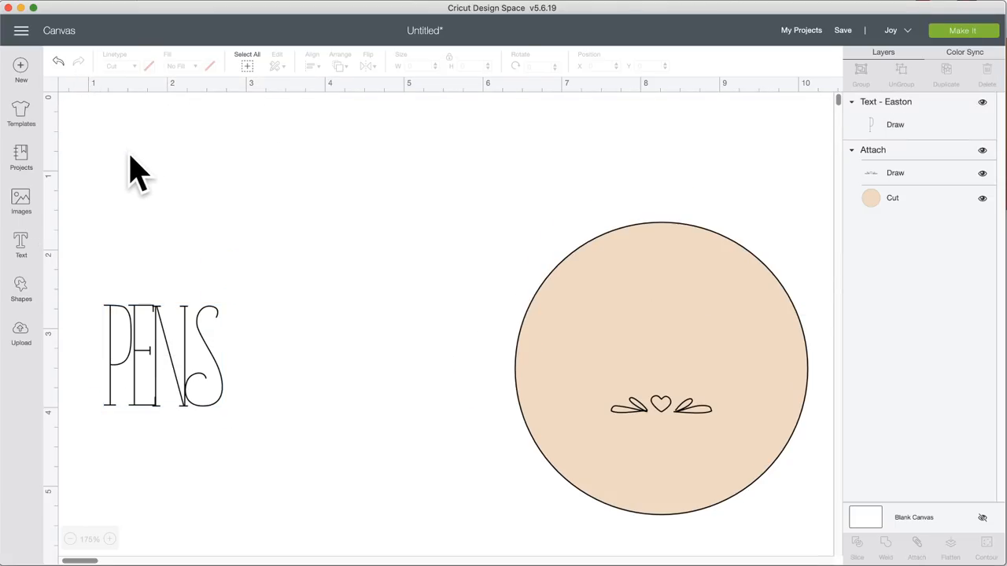
Step: Change the font of the "Pens" text to Elizabeth
click(162, 338)
click(112, 98)
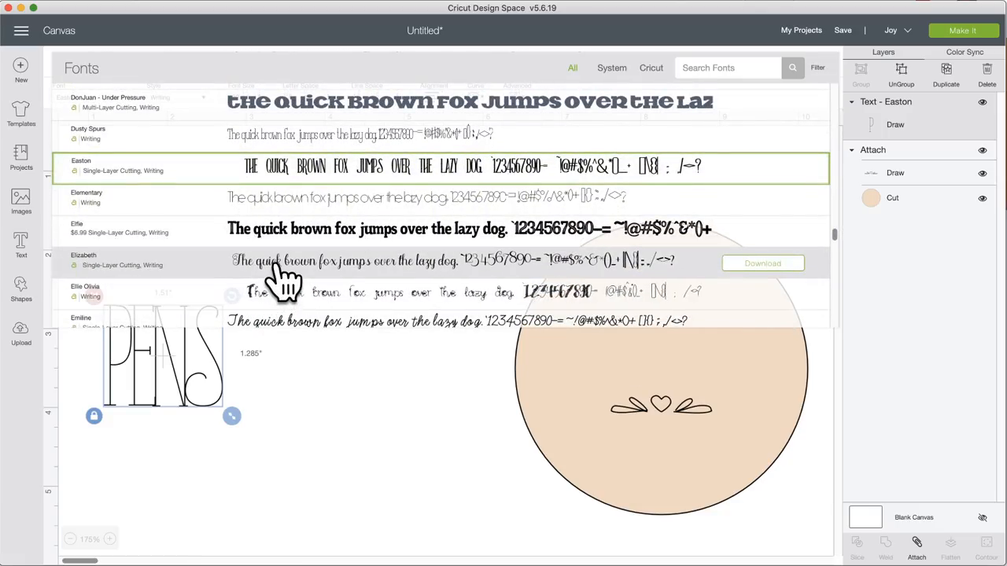
click(277, 264)
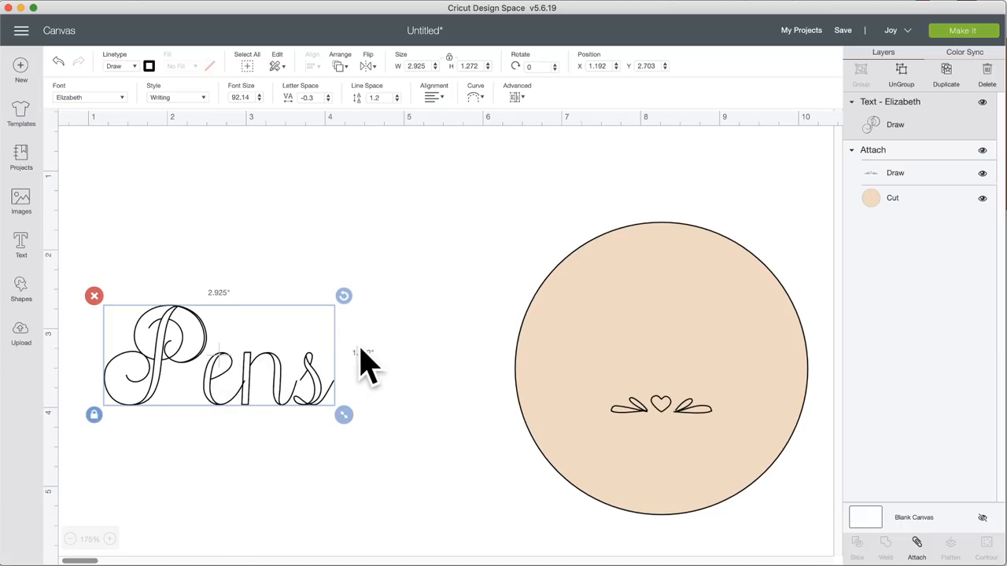
Step: Find the Kyden font further down the font list and apply it to the "Pens" text
click(110, 99)
scroll(146, 243, down, 10)
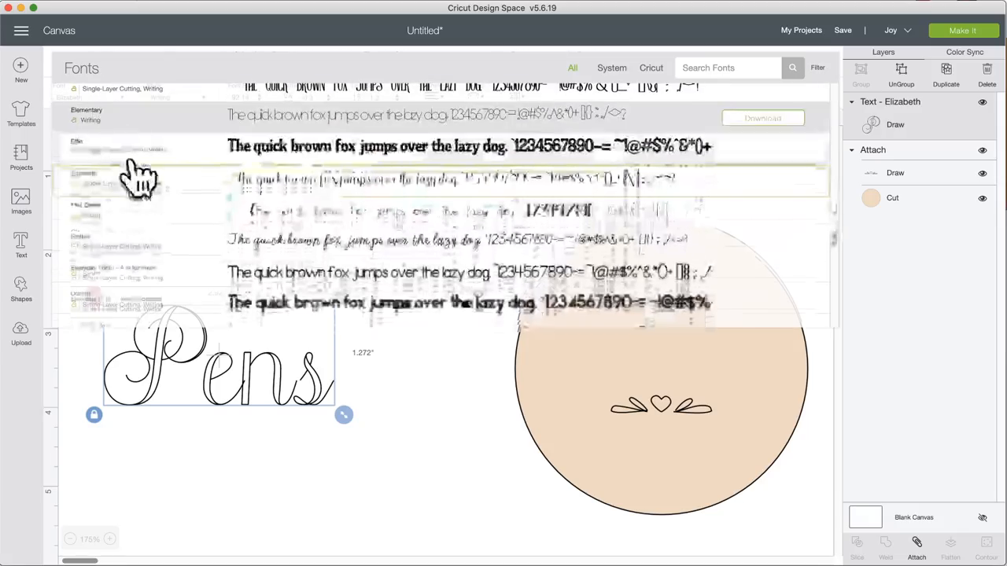
scroll(150, 246, down, 15)
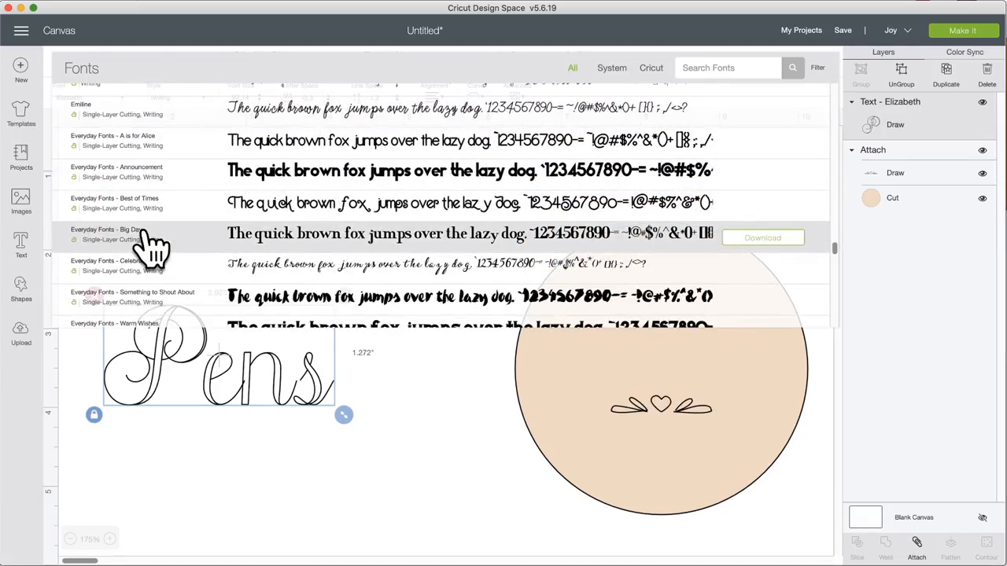
scroll(149, 246, down, 7)
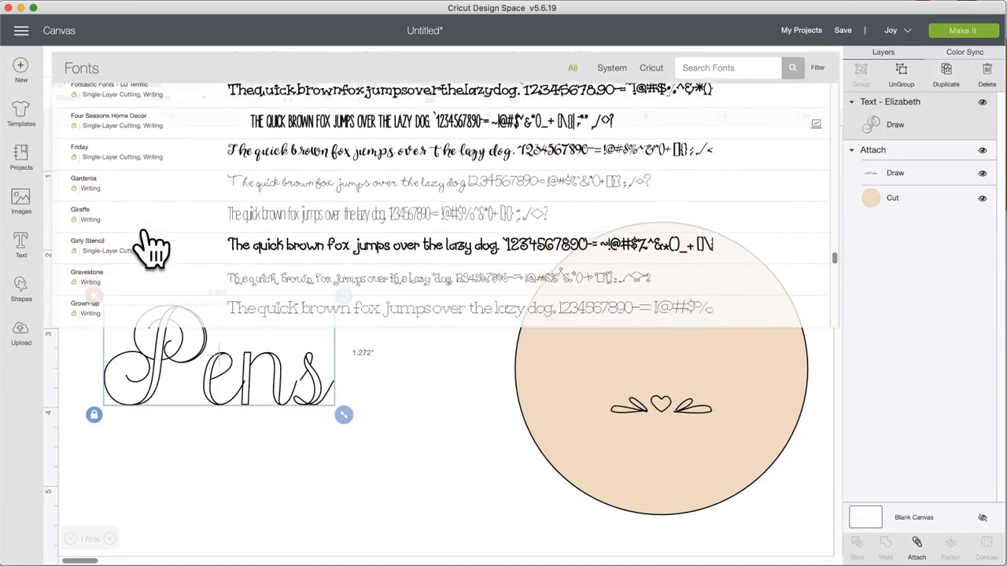
scroll(150, 246, down, 8)
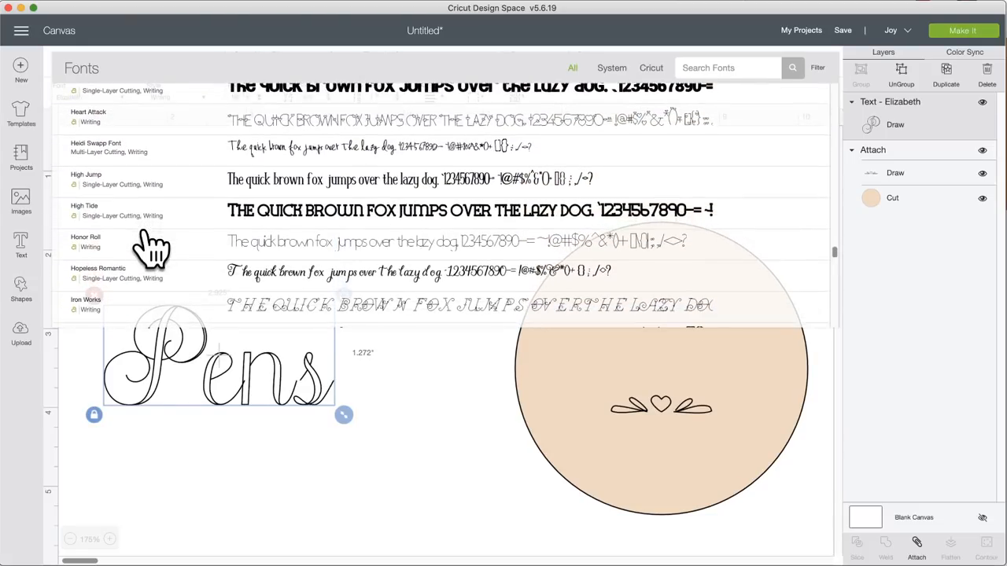
scroll(149, 245, down, 10)
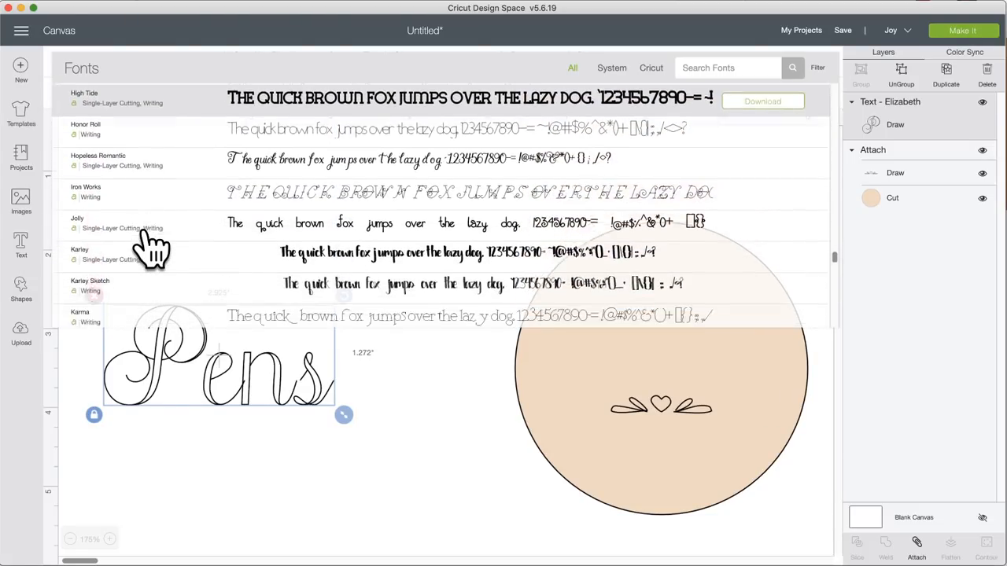
scroll(153, 248, down, 2)
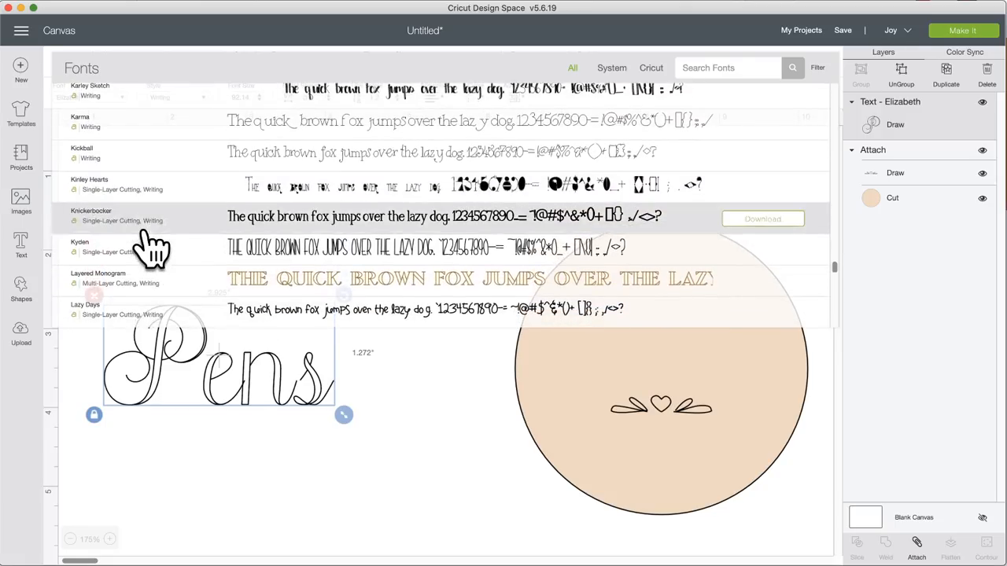
scroll(154, 248, down, 4)
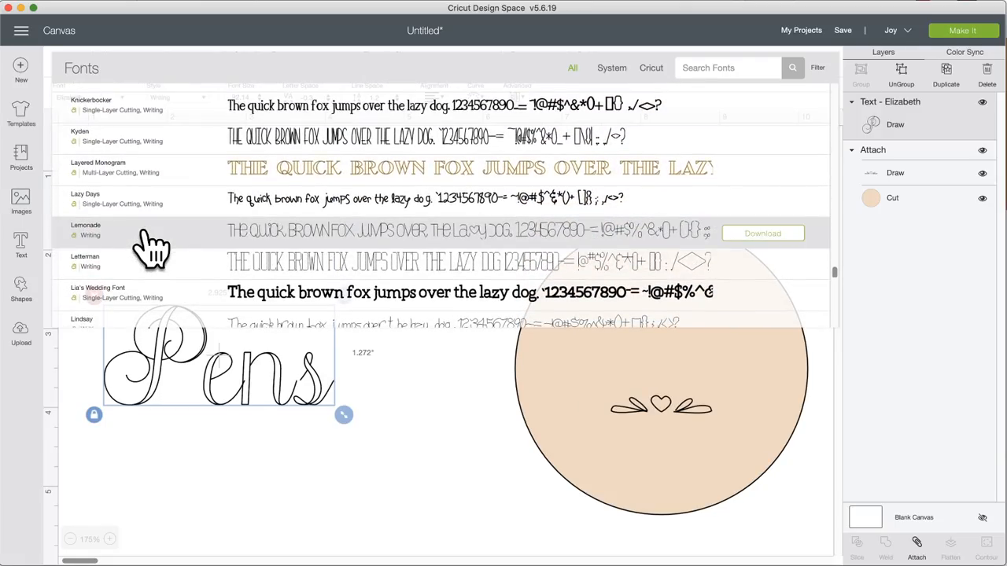
scroll(146, 236, down, 1)
scroll(146, 236, up, 1)
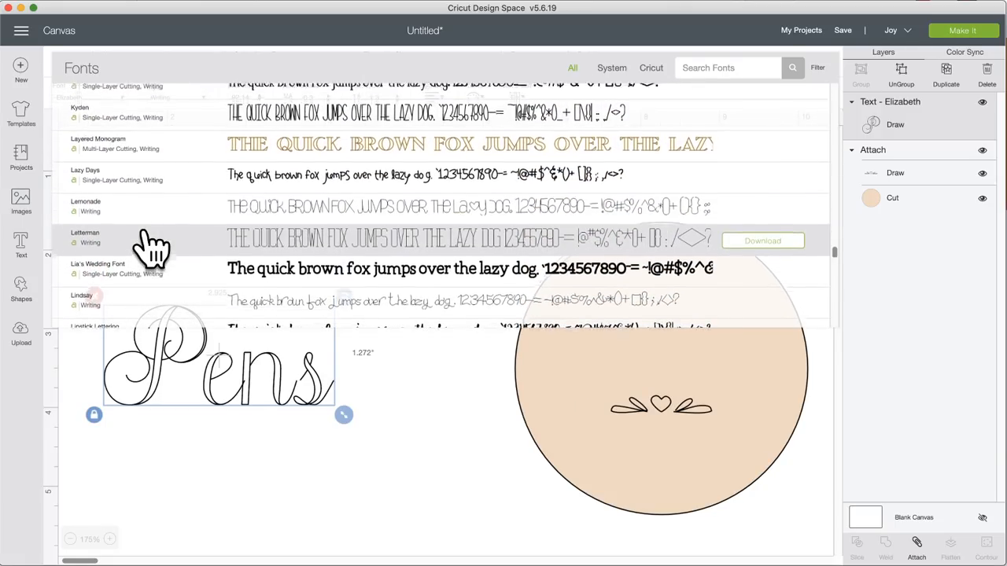
click(271, 138)
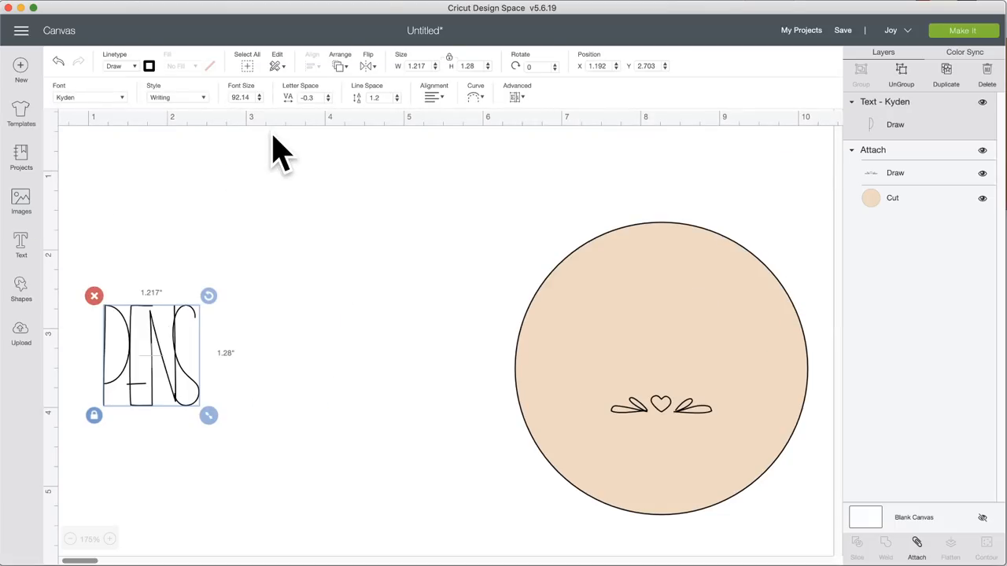
click(266, 240)
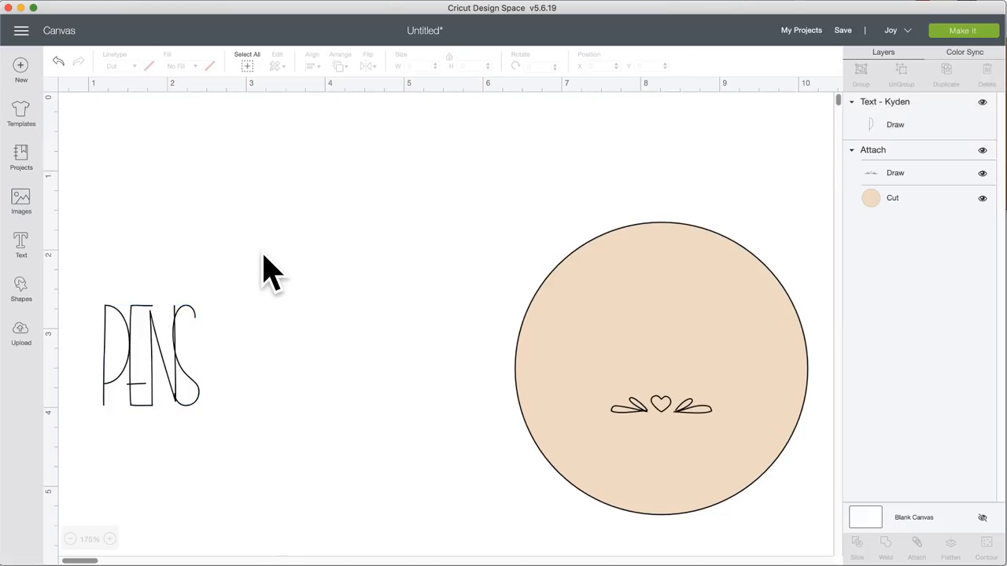
Step: Increase the letter spacing of the Kyden "Pens" text to 0.4
click(182, 344)
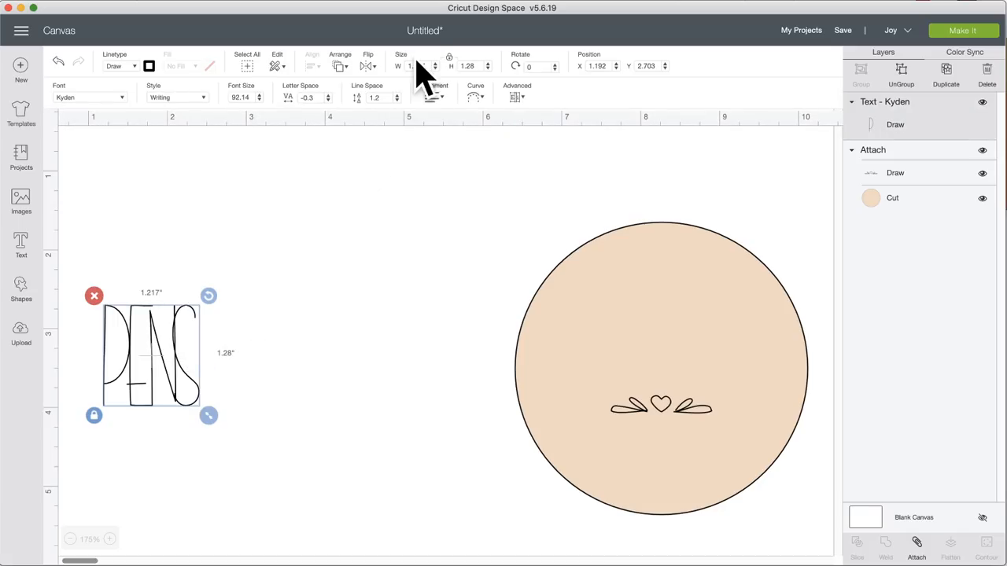
click(324, 95)
click(325, 96)
click(324, 95)
click(325, 95)
click(367, 224)
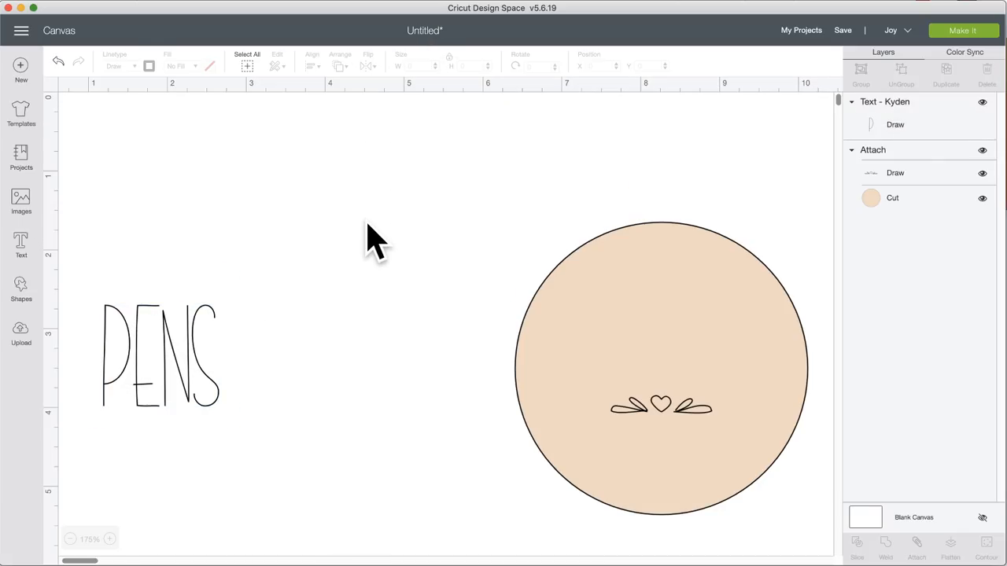
Step: Place the "Pens" text inside the circle just above the heart flourish, at about X 7.48, Y 2.4
drag(183, 343, 669, 322)
click(333, 315)
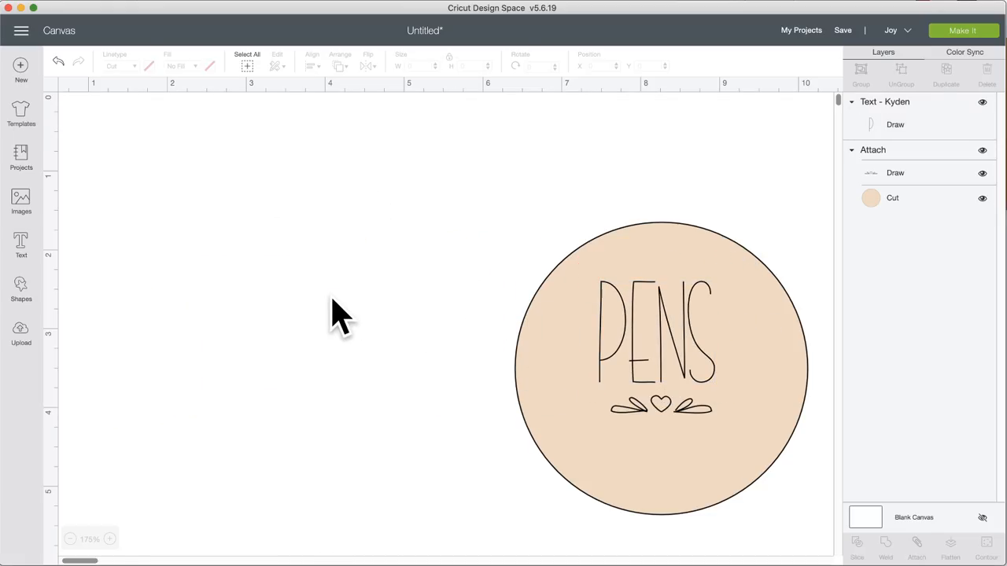
click(629, 314)
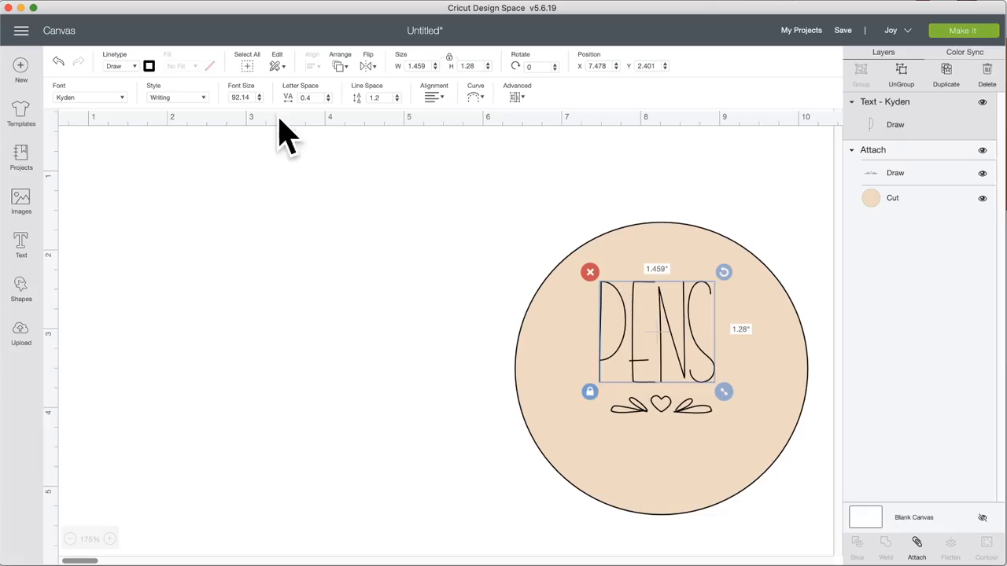
Step: Find the Loop-Di-Loo font further down the font list and apply it to the "Pens" text
click(117, 99)
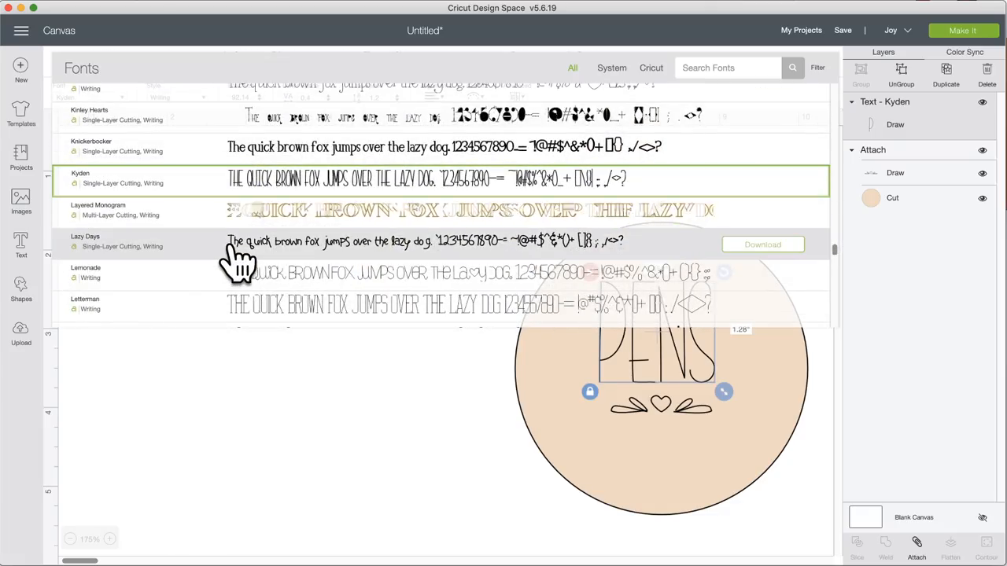
scroll(236, 259, down, 10)
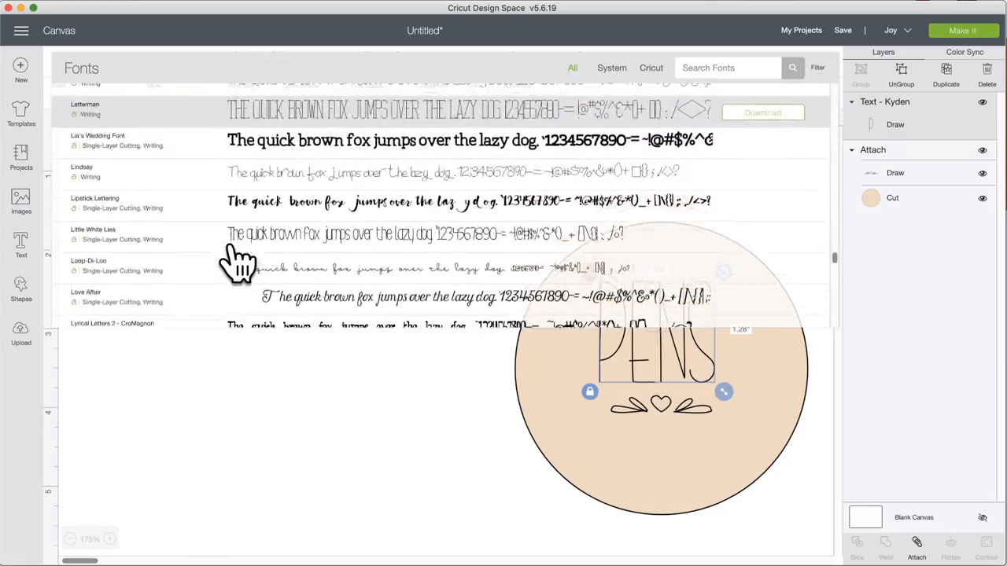
scroll(236, 259, down, 1)
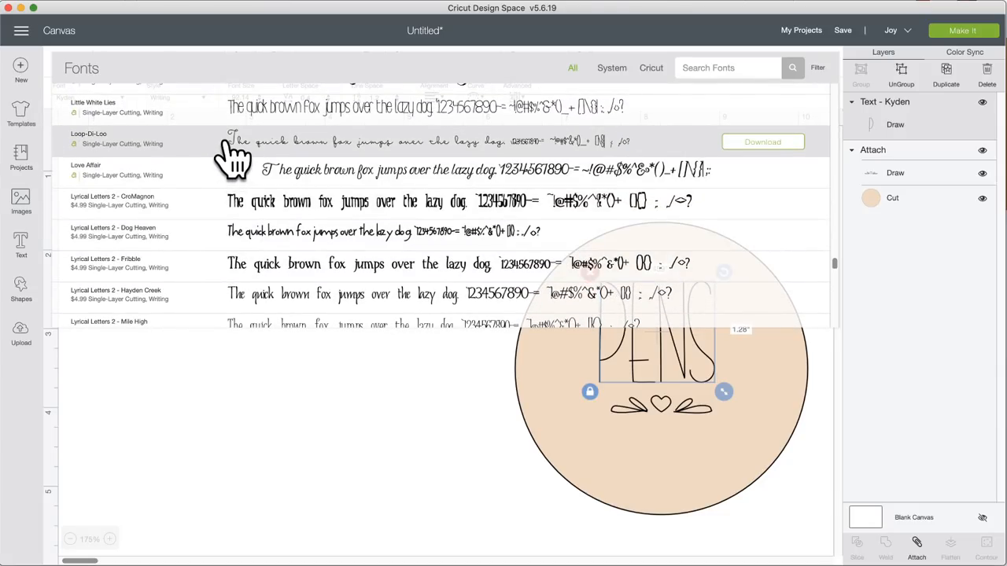
click(233, 153)
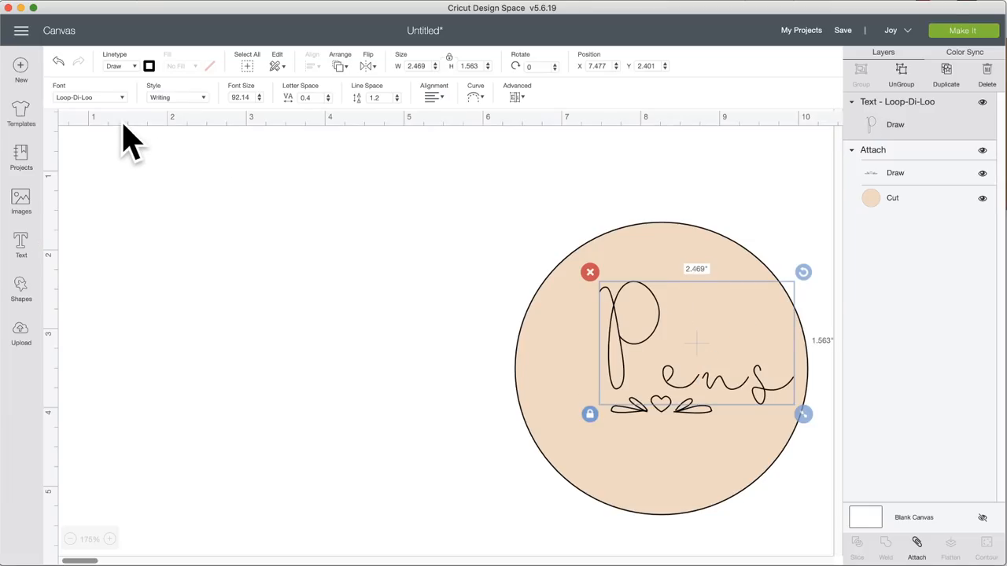
Step: Change the "Pens" text to the DJ Jer font and move it out of the circle to about X 3.18, Y 2.0
click(81, 101)
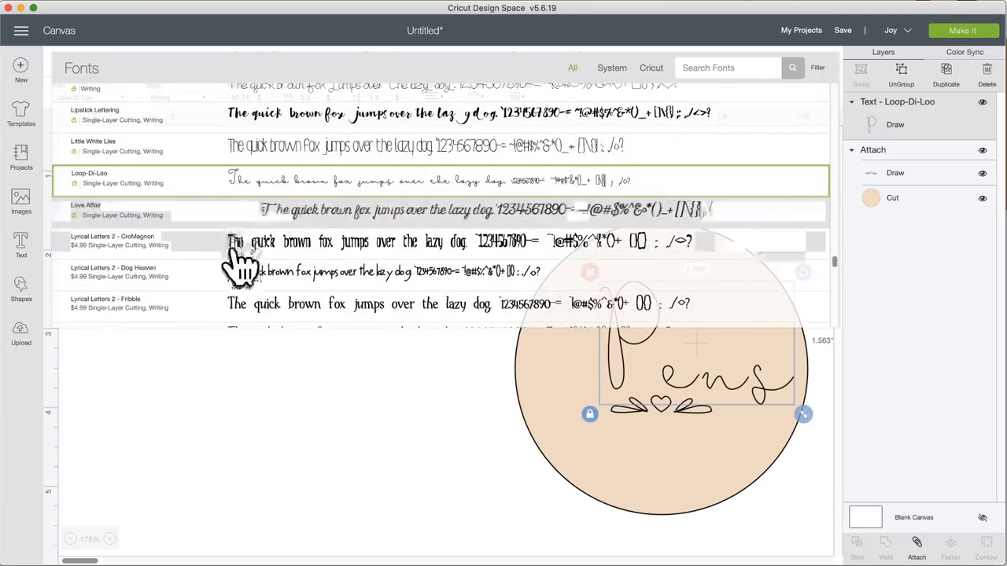
scroll(240, 259, down, 7)
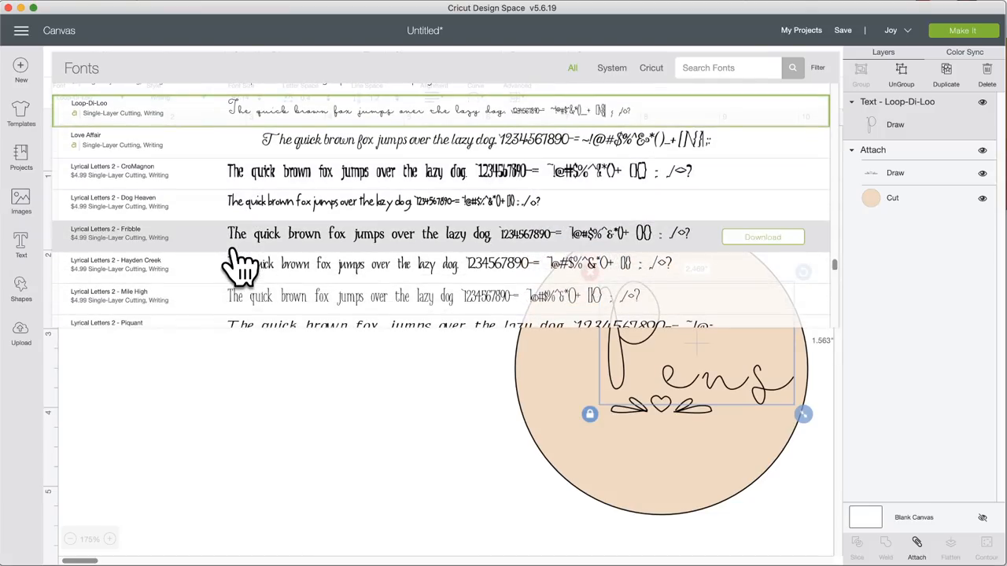
scroll(240, 260, down, 5)
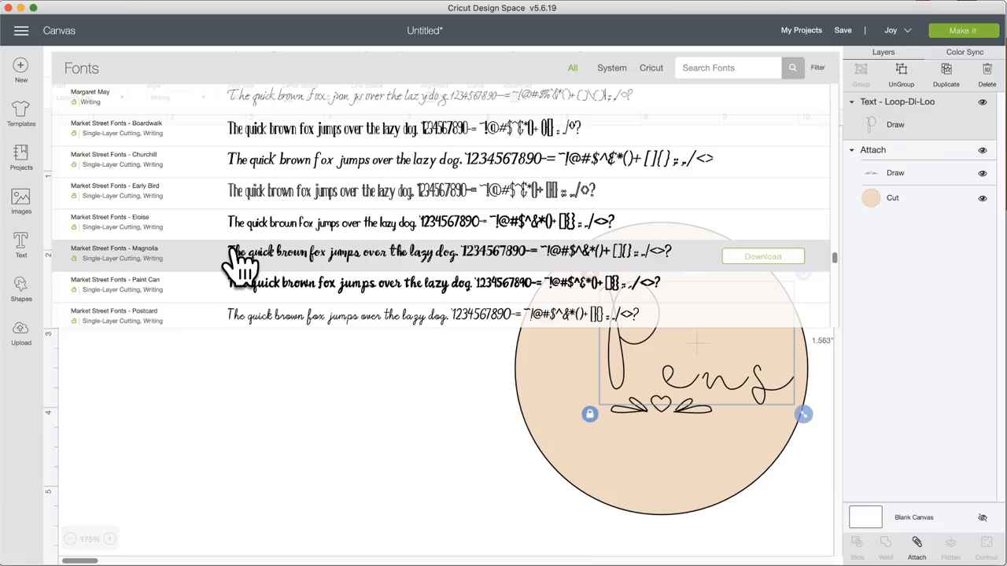
scroll(240, 264, up, 15)
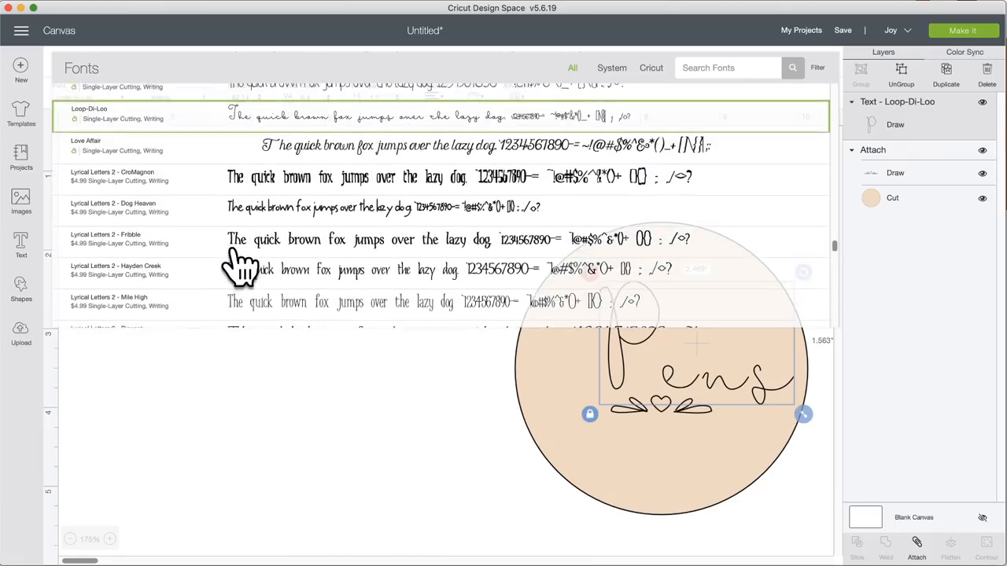
scroll(240, 264, up, 12)
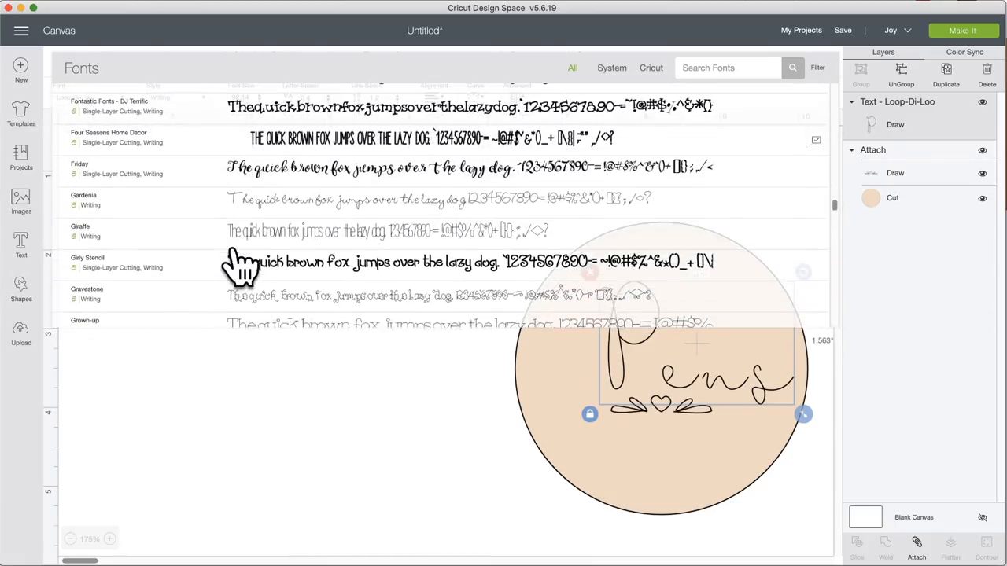
scroll(239, 263, up, 5)
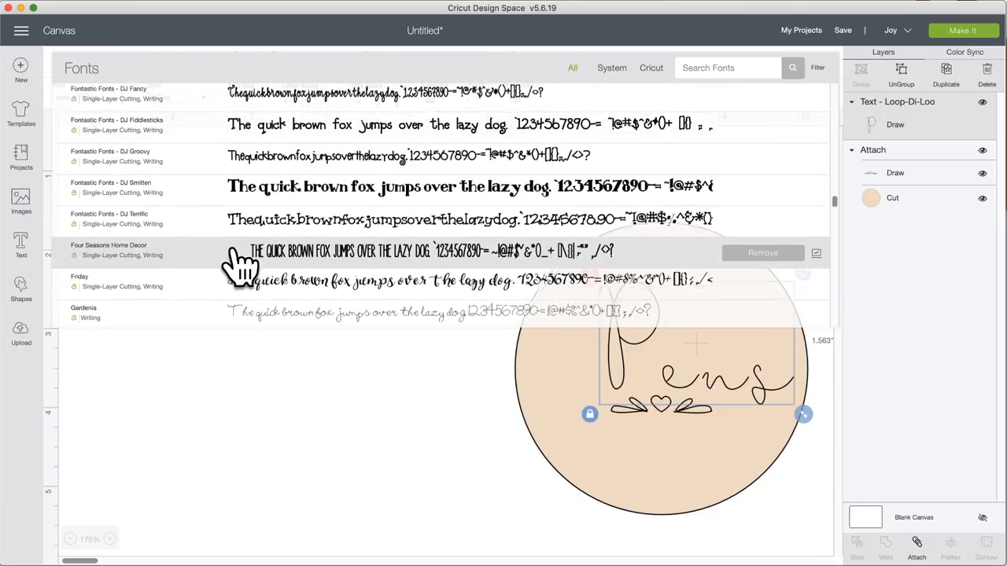
scroll(239, 263, up, 8)
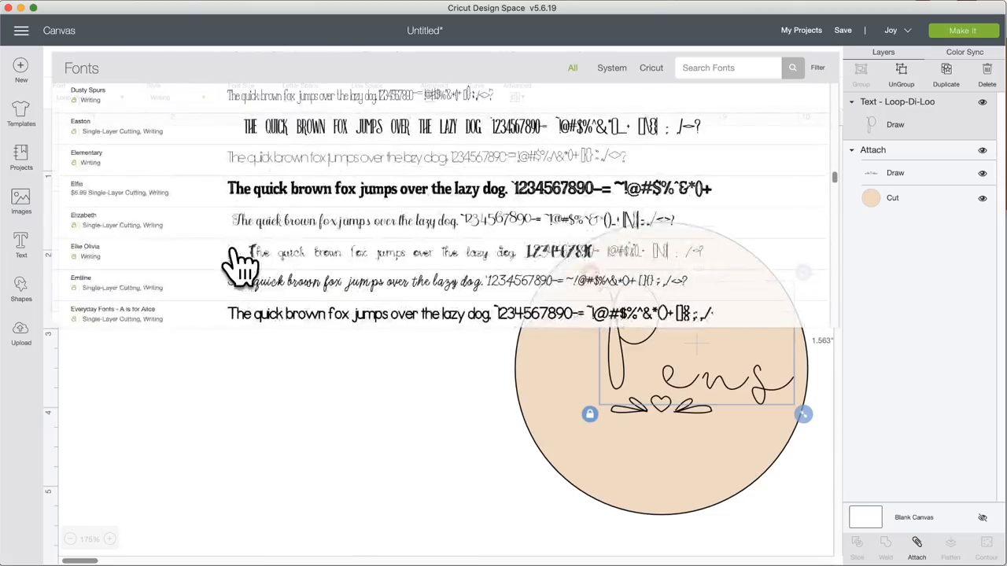
scroll(240, 263, up, 8)
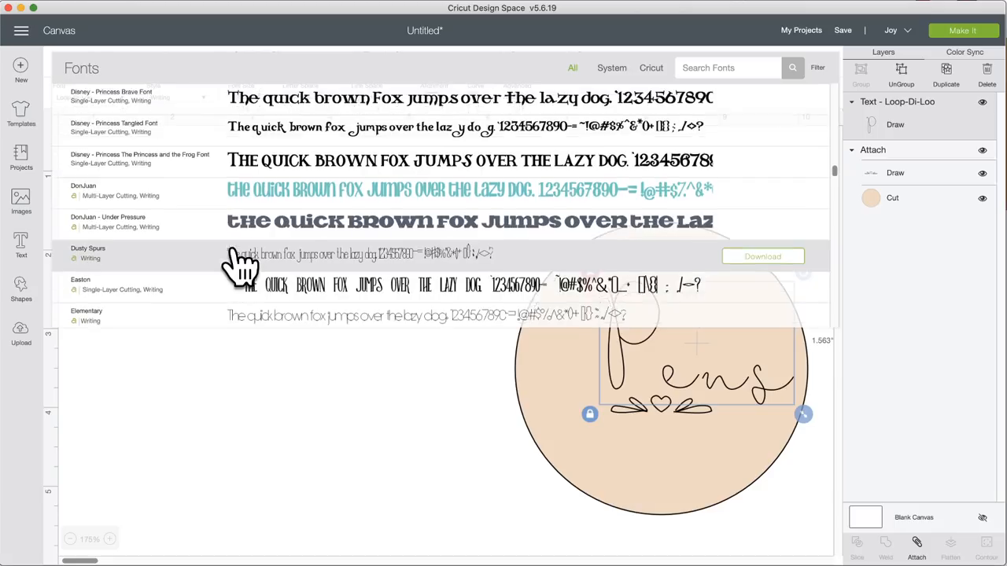
scroll(240, 264, up, 2)
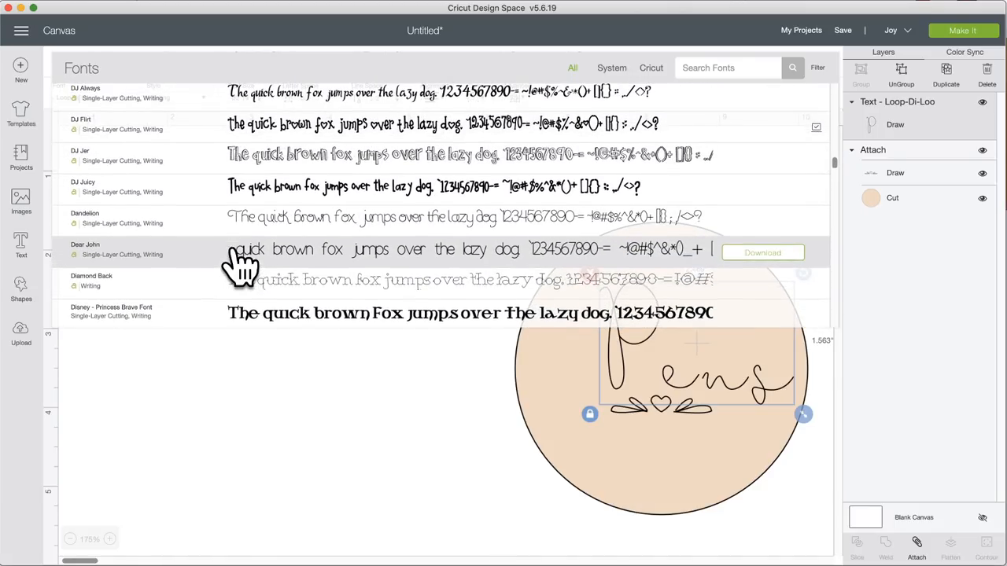
scroll(239, 260, up, 1)
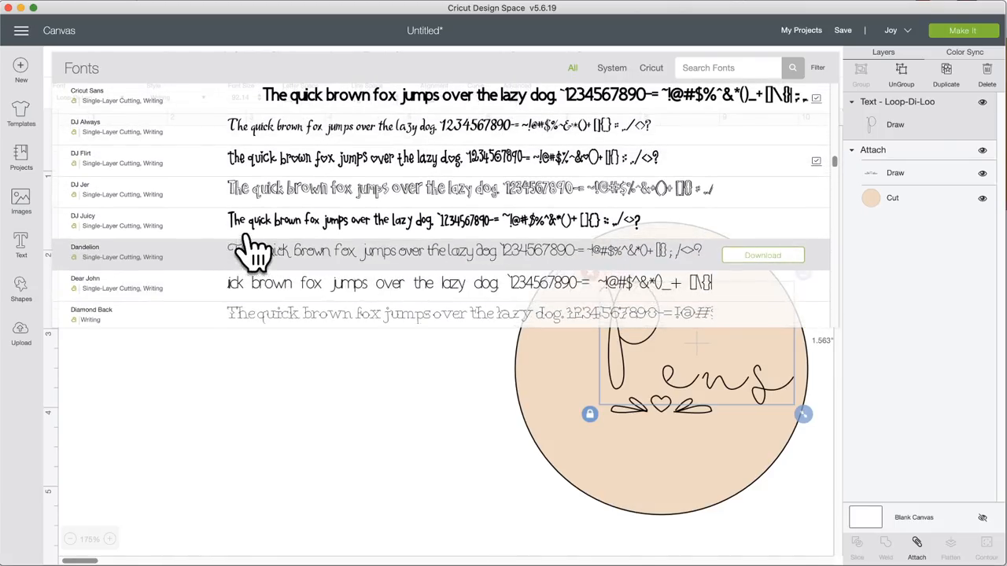
click(255, 196)
drag(630, 330, 287, 305)
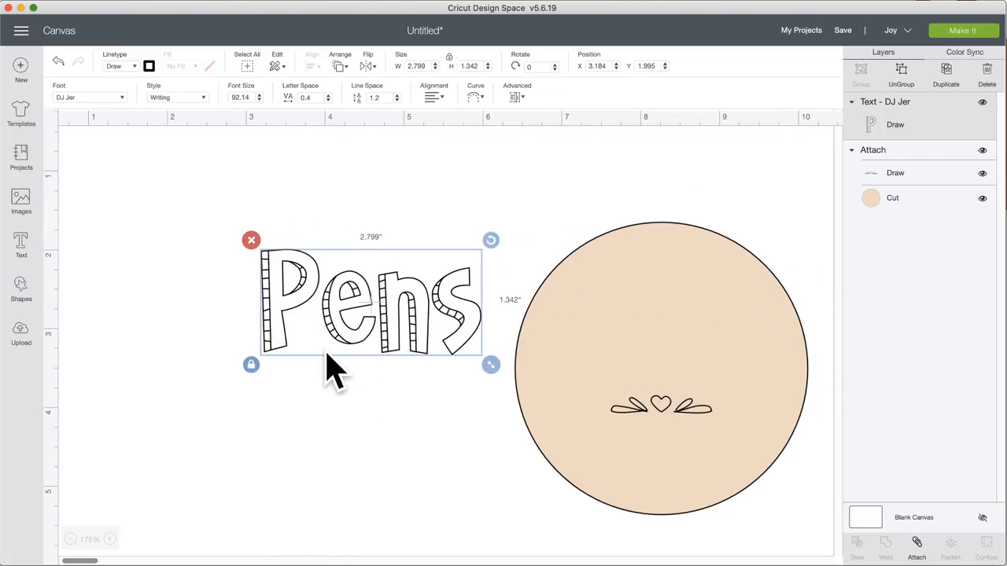
Step: Change the font of the "Pens" text to DJ Flirt
click(111, 100)
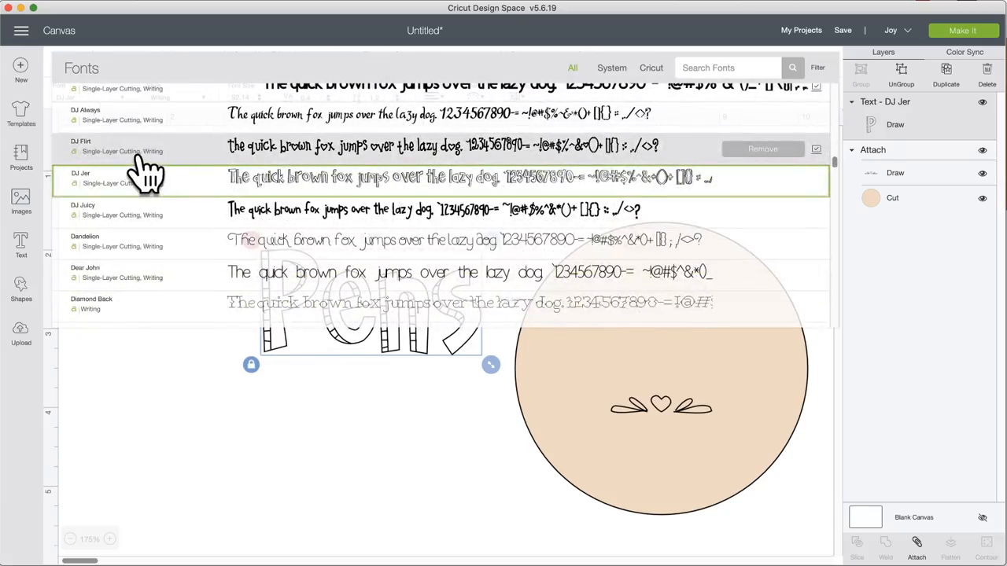
click(138, 151)
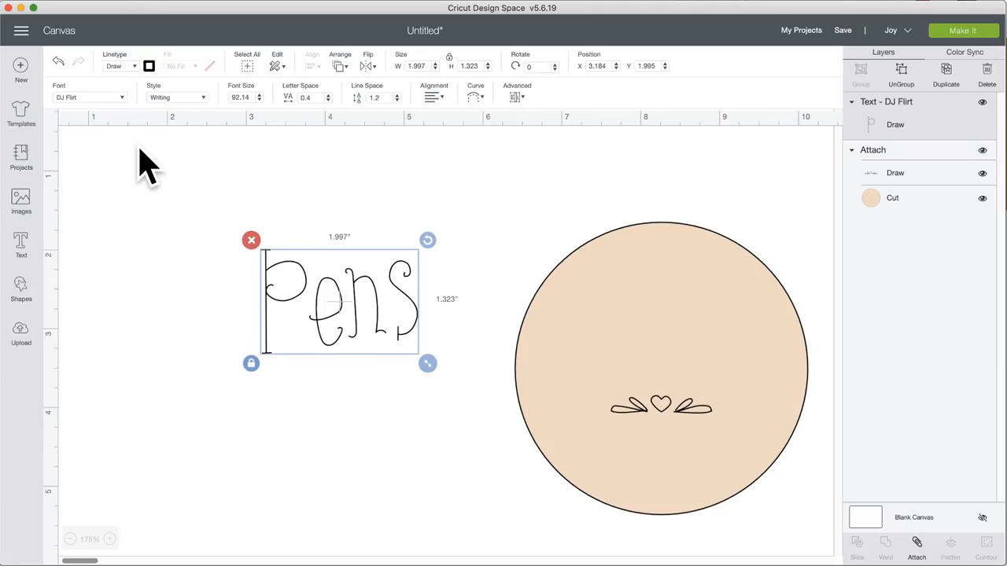
Step: Find the multi-layer Rob & Bob - Toolbox font further down the font list and apply it to the "Pens" text
click(110, 99)
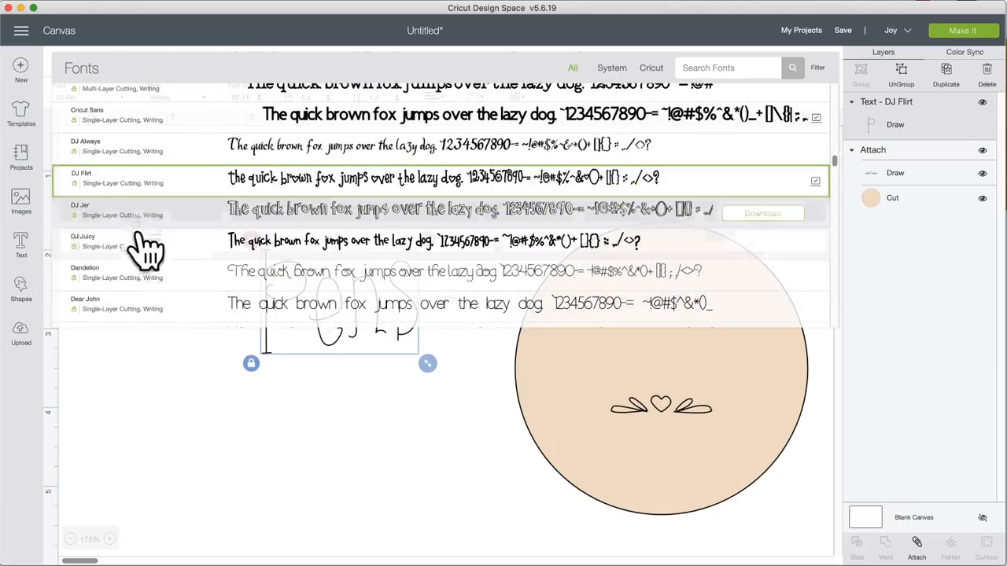
scroll(157, 311, down, 5)
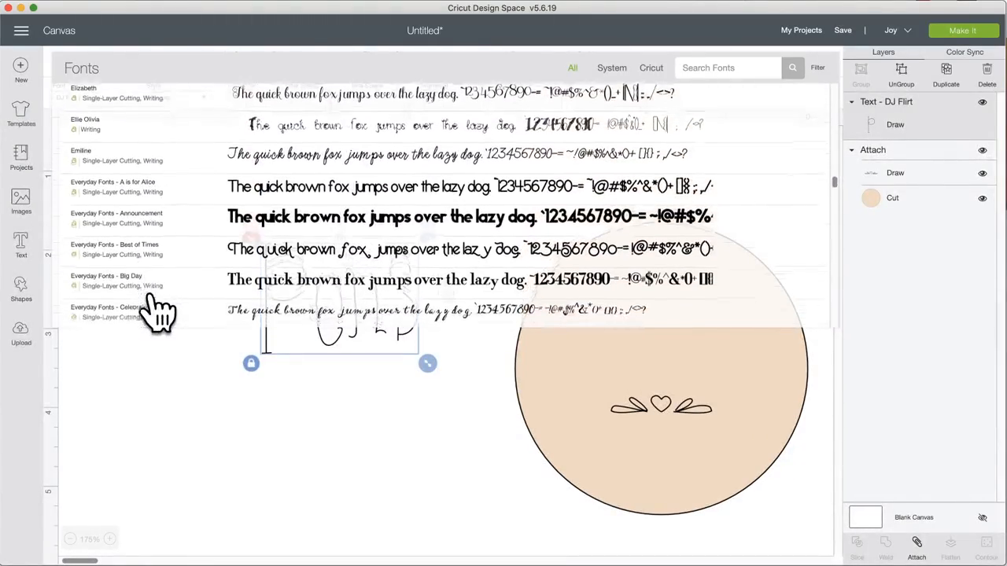
scroll(157, 310, up, 5)
scroll(157, 311, down, 5)
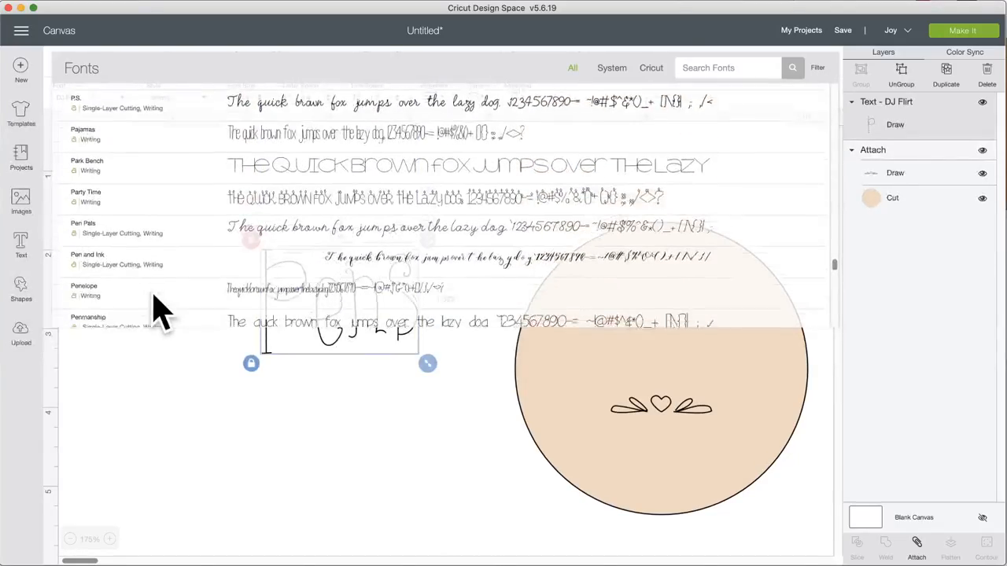
scroll(157, 310, down, 4)
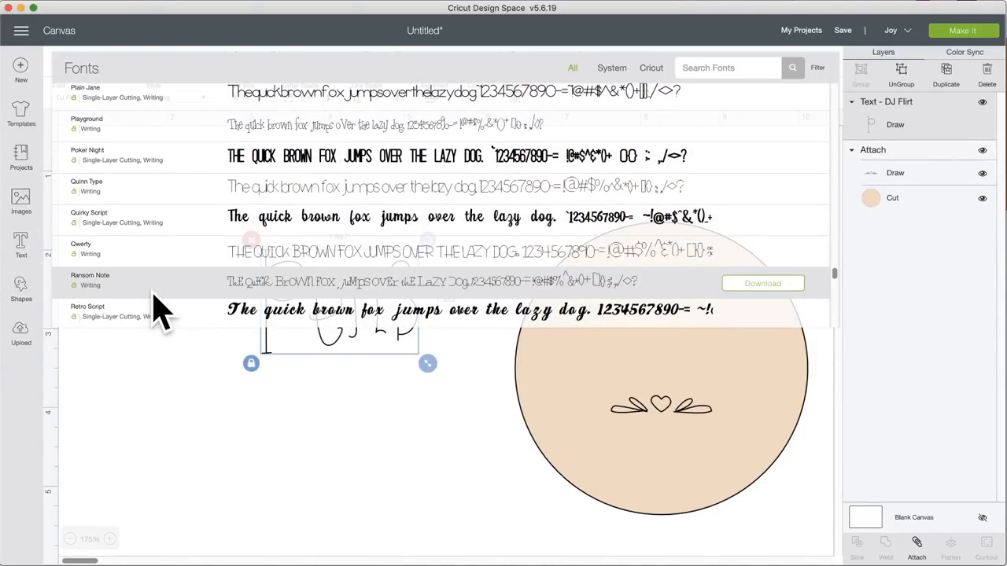
scroll(157, 295, down, 1)
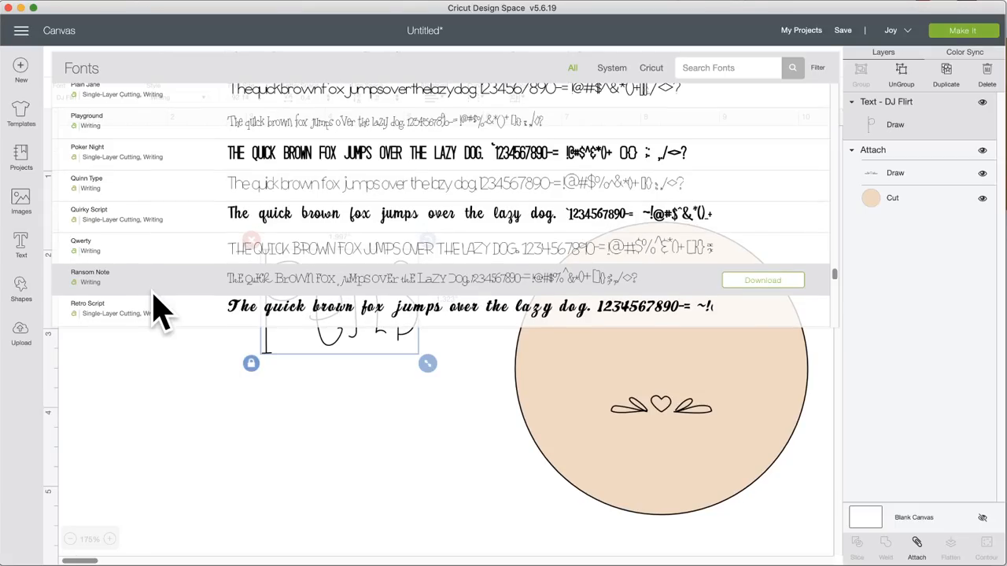
scroll(158, 310, down, 2)
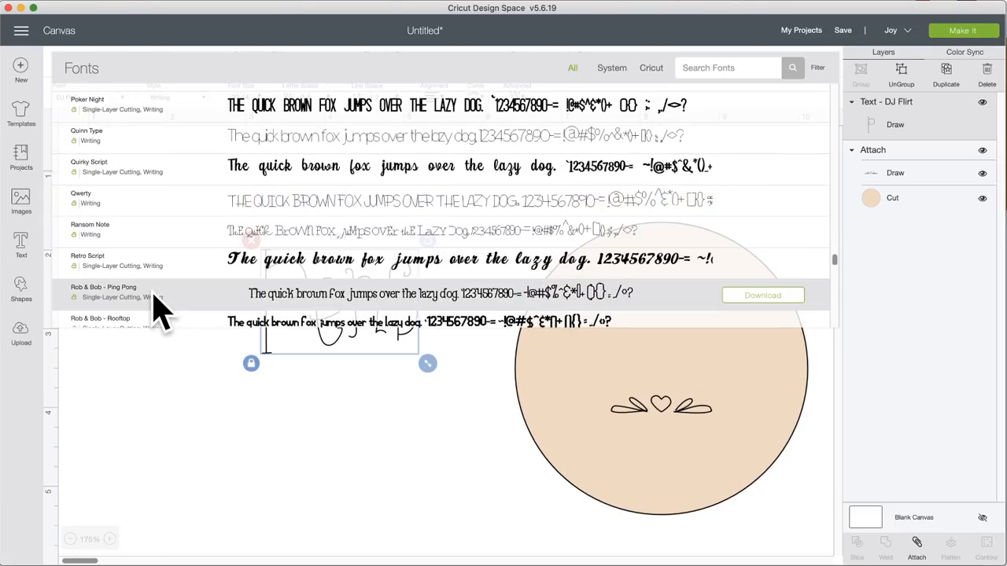
scroll(158, 306, down, 2)
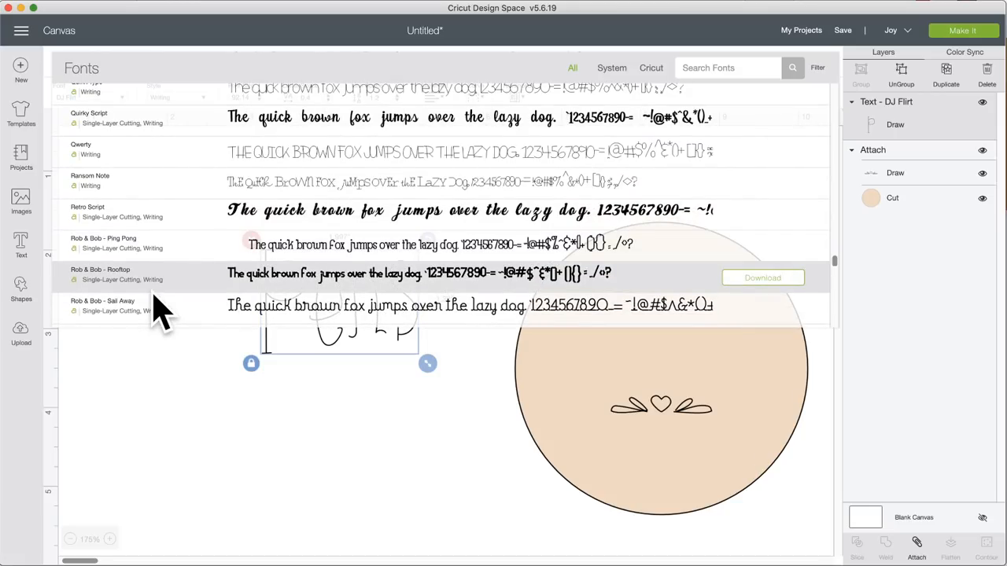
scroll(159, 309, down, 1)
scroll(157, 307, down, 5)
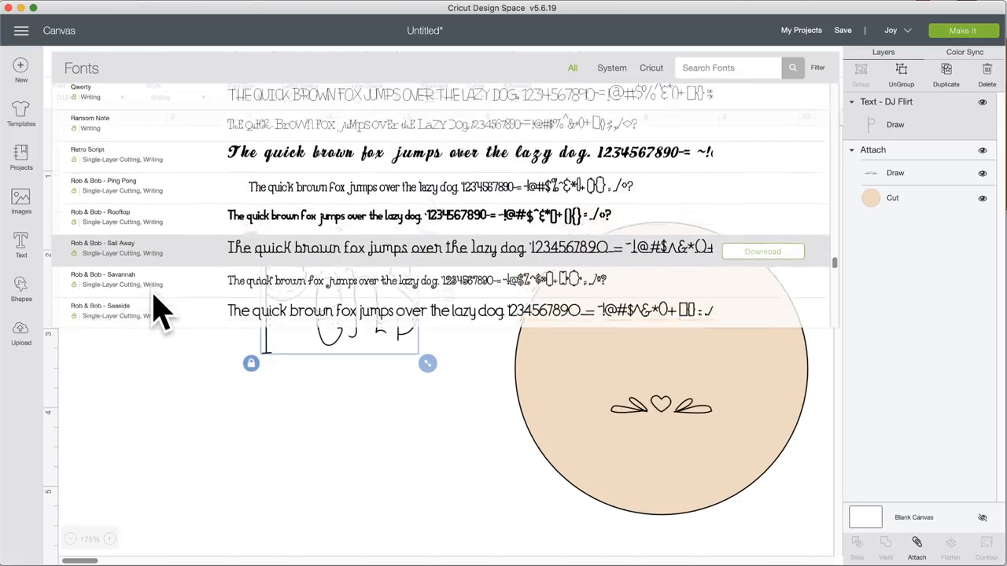
scroll(158, 306, down, 1)
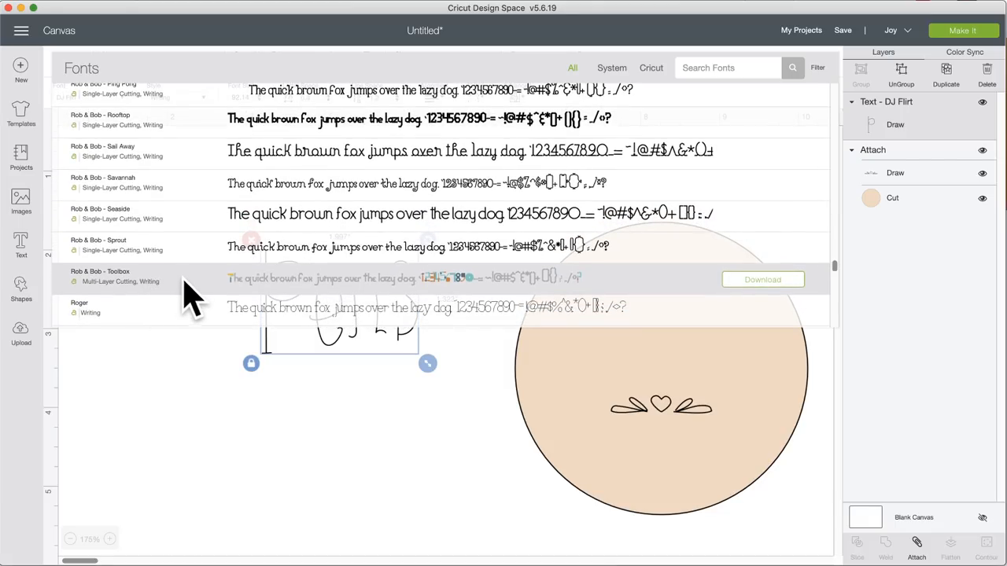
scroll(187, 305, down, 3)
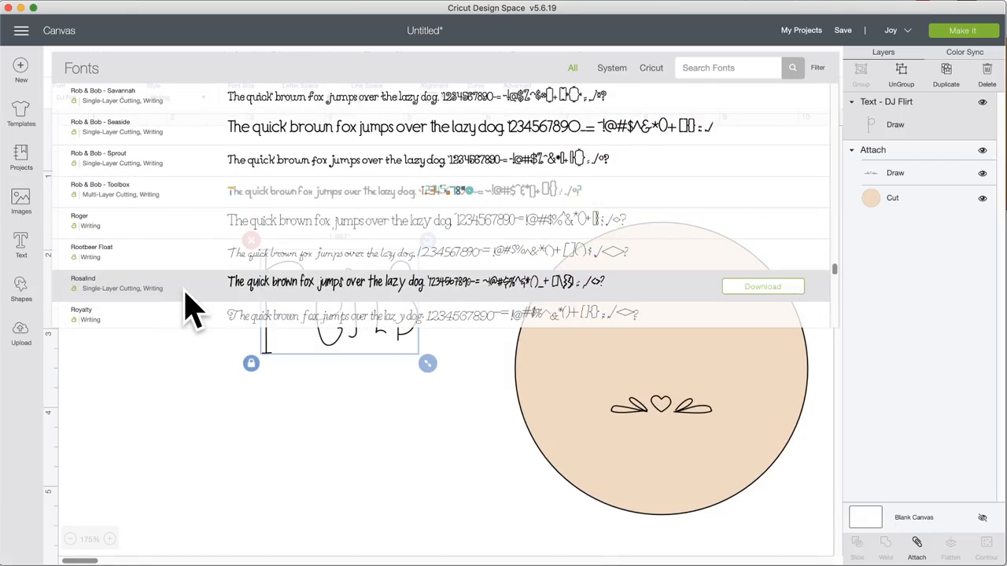
click(203, 210)
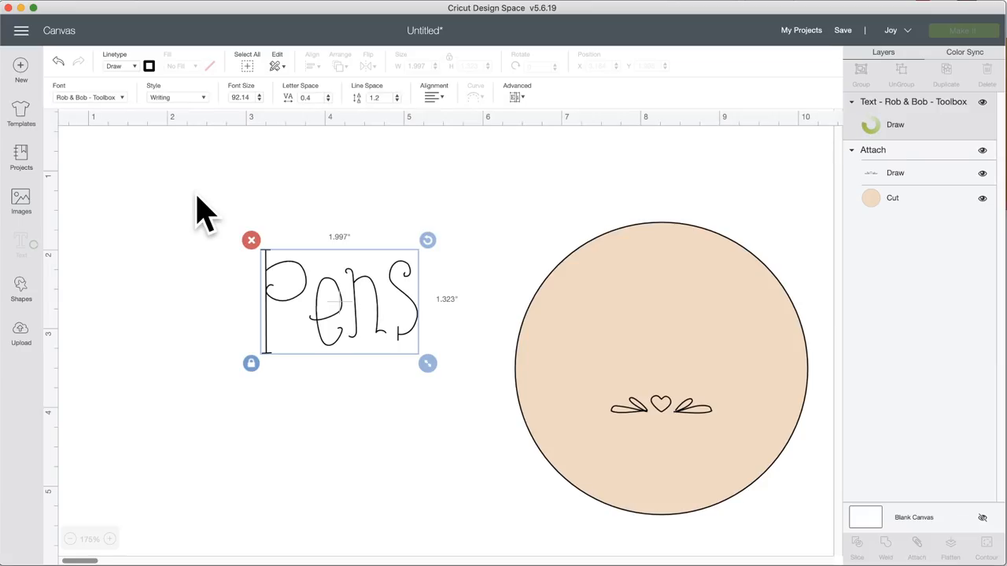
Step: Find the Tape Text writing font further down the font list, apply it to "Pens" and move the text to about X 2.06
click(117, 102)
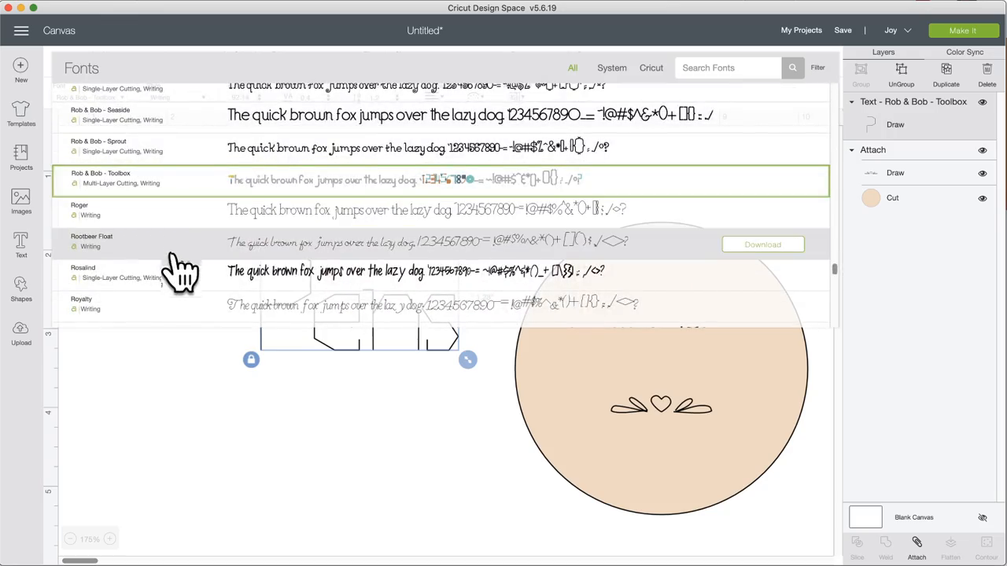
scroll(181, 271, down, 10)
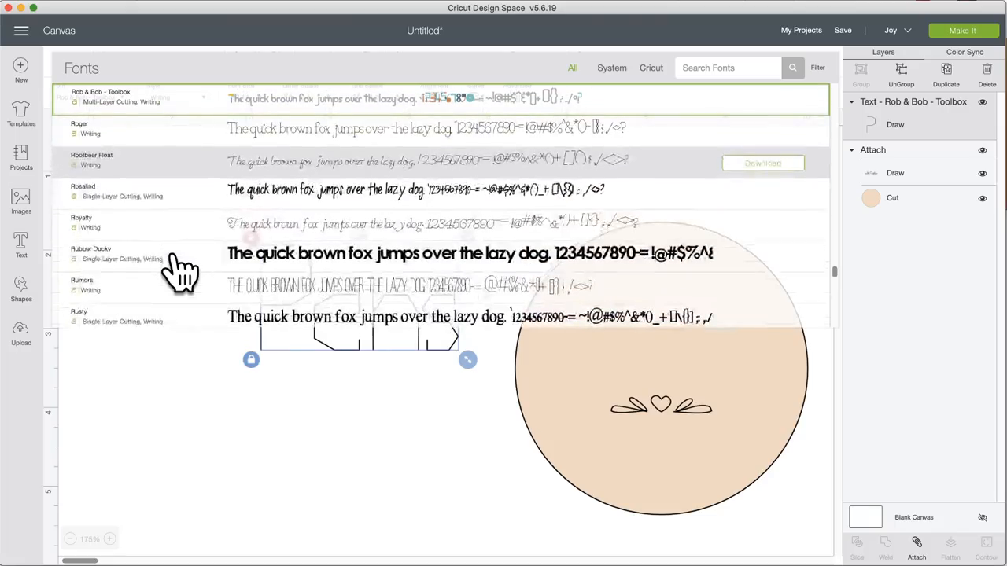
scroll(181, 271, down, 5)
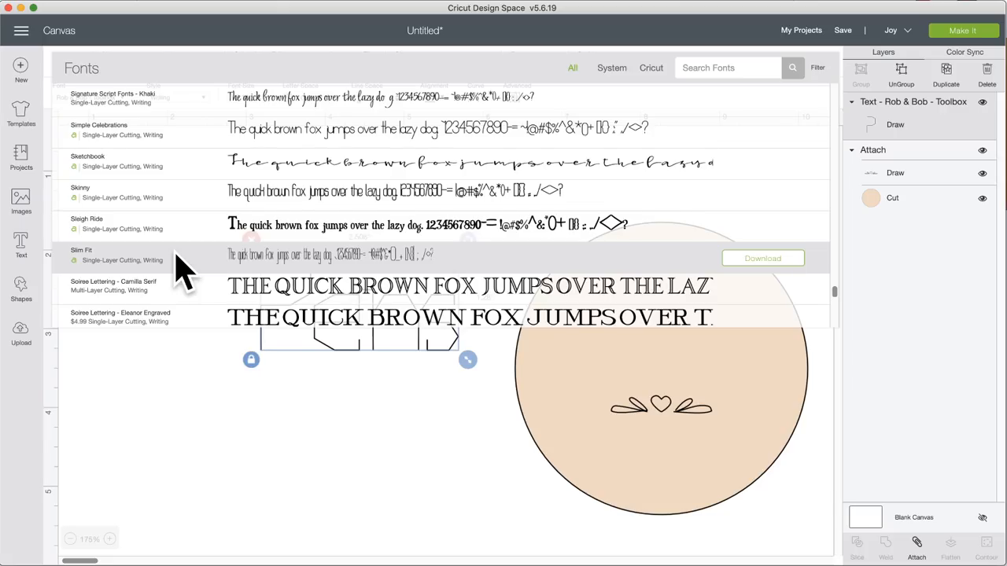
scroll(181, 271, down, 2)
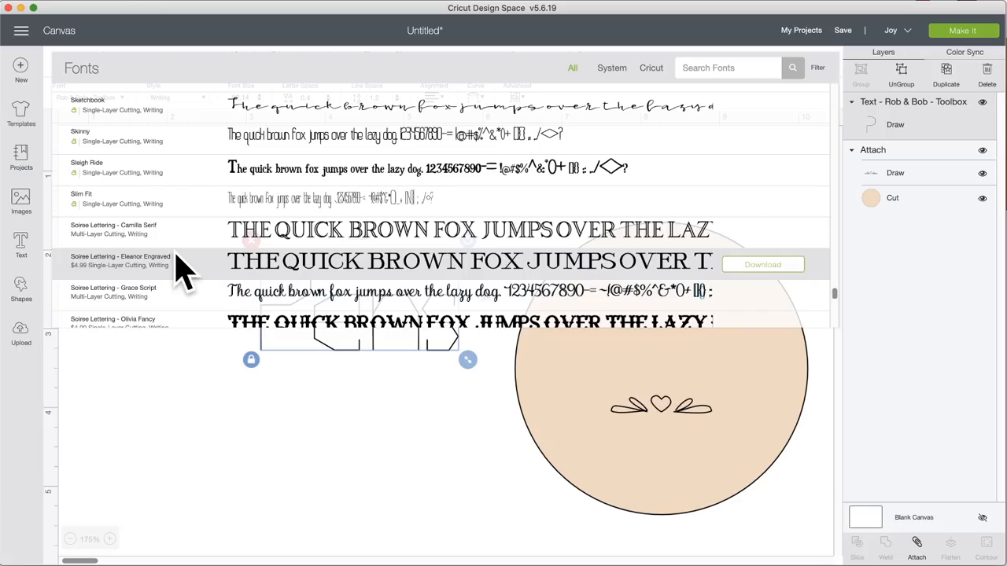
scroll(181, 272, down, 2)
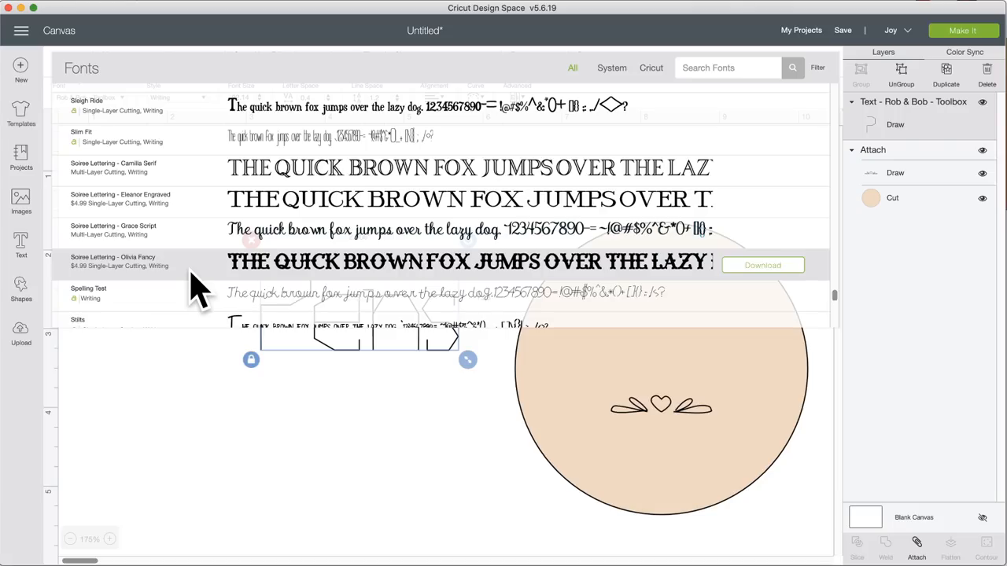
scroll(212, 284, down, 2)
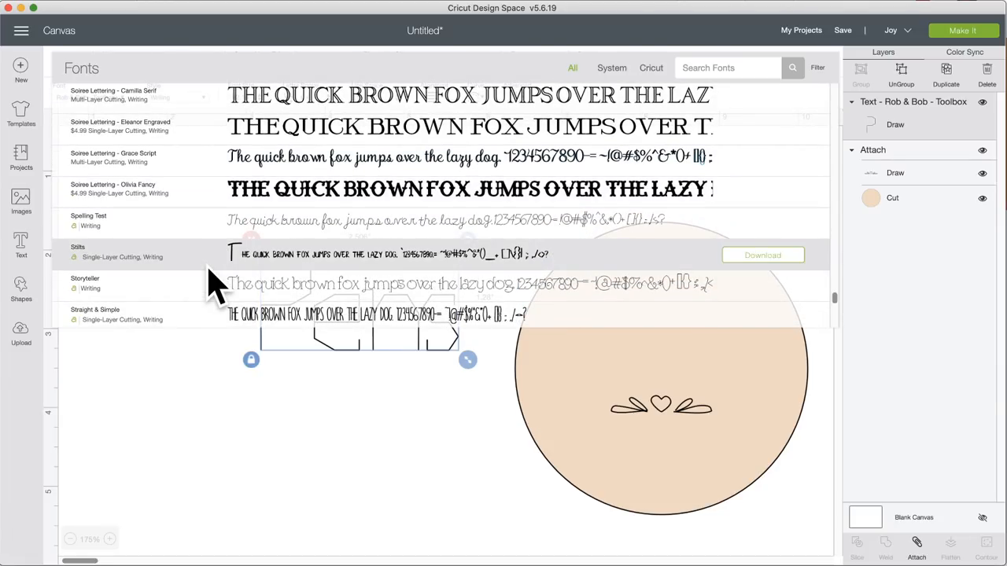
scroll(212, 283, down, 1)
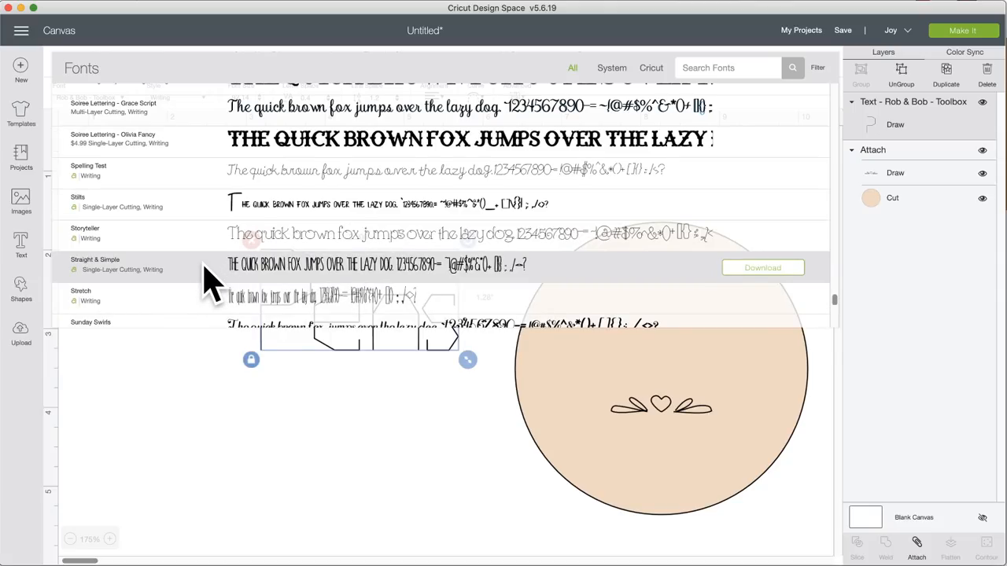
scroll(197, 303, down, 1)
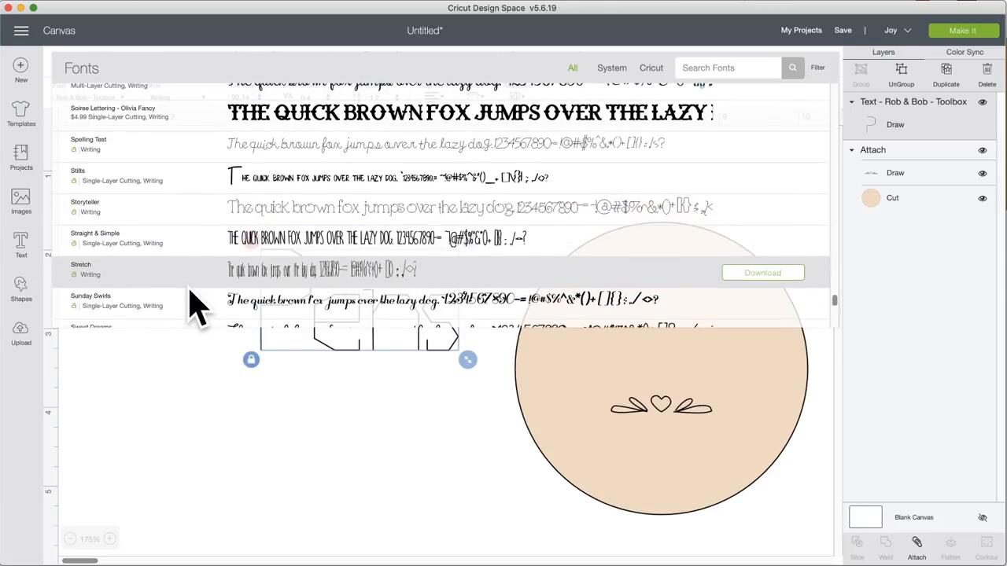
scroll(197, 303, down, 6)
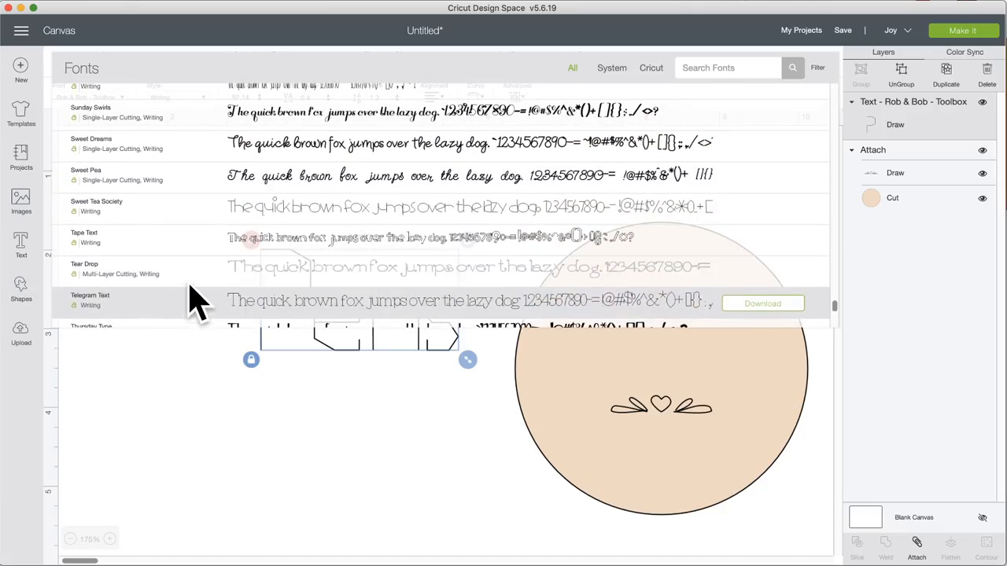
click(197, 258)
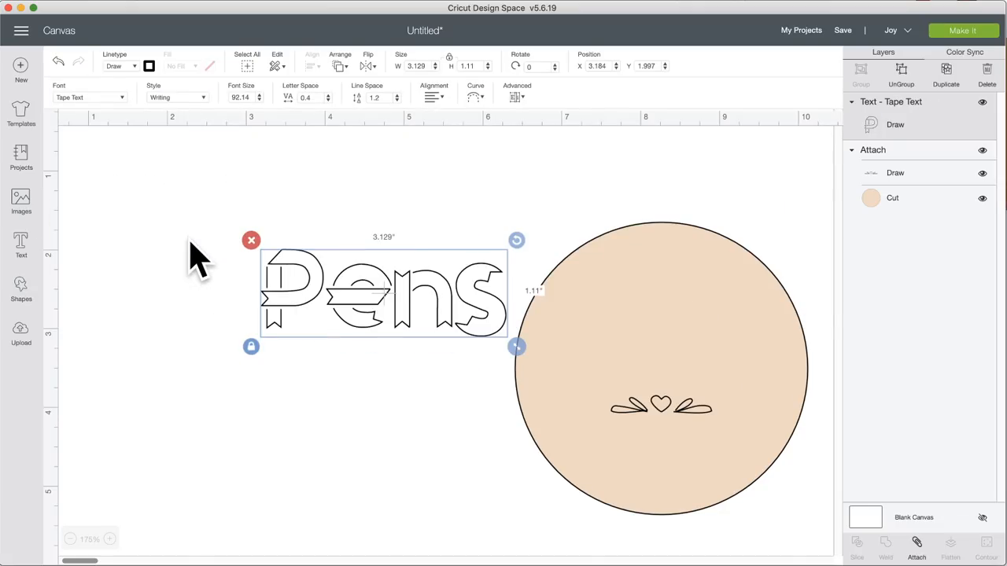
drag(307, 311, 218, 307)
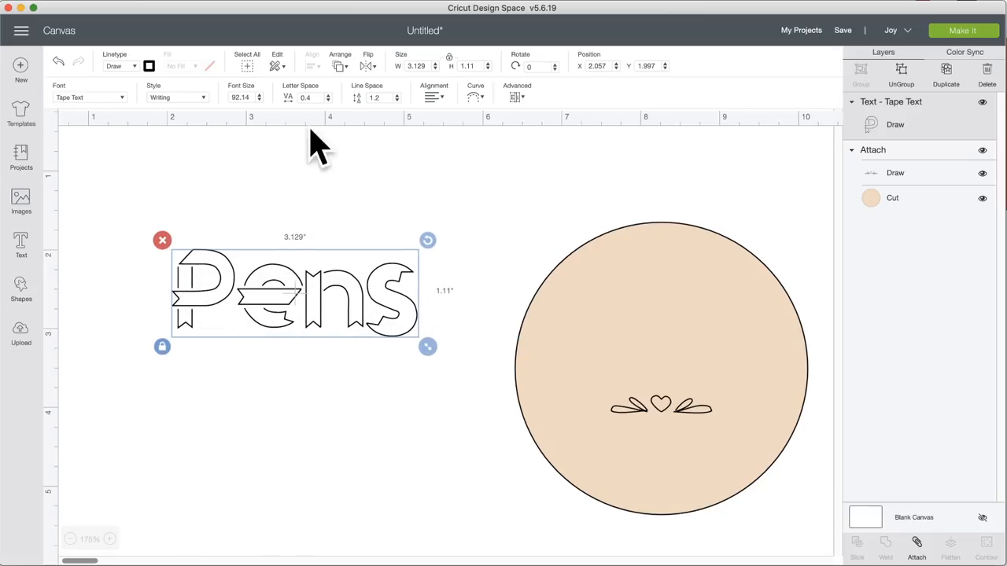
Step: Show all images in the image library and view the details of the paw print and bird images
click(22, 202)
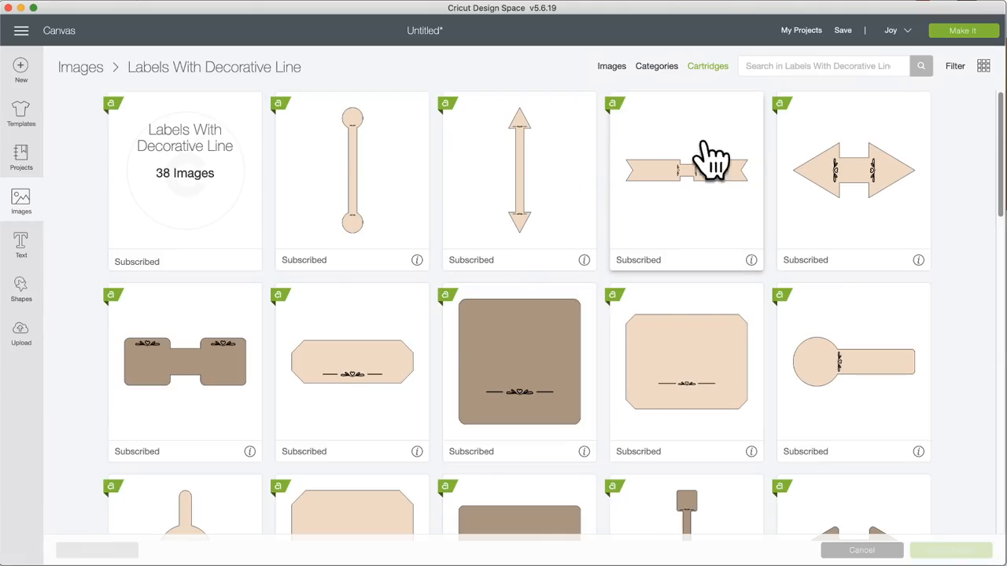
click(612, 67)
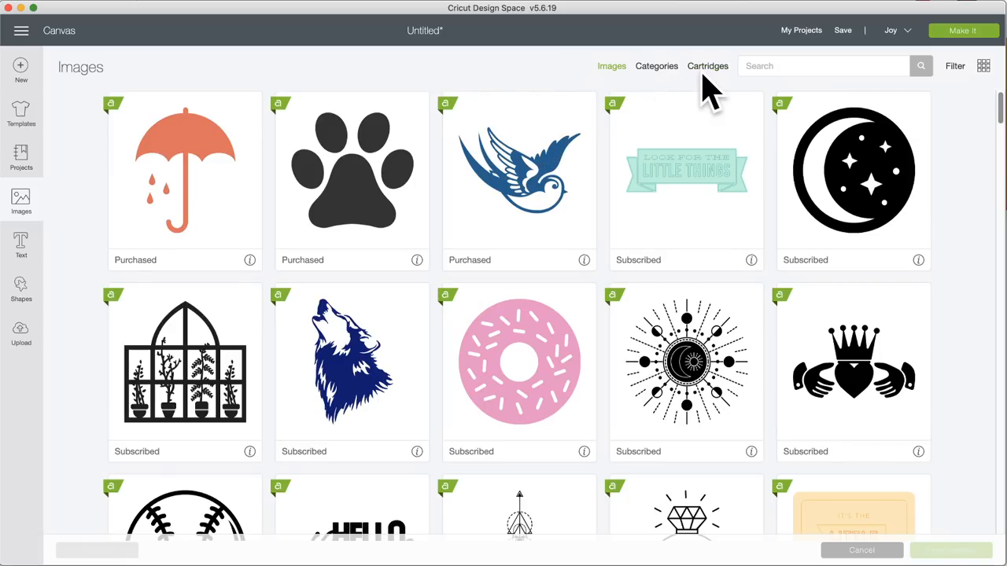
click(417, 260)
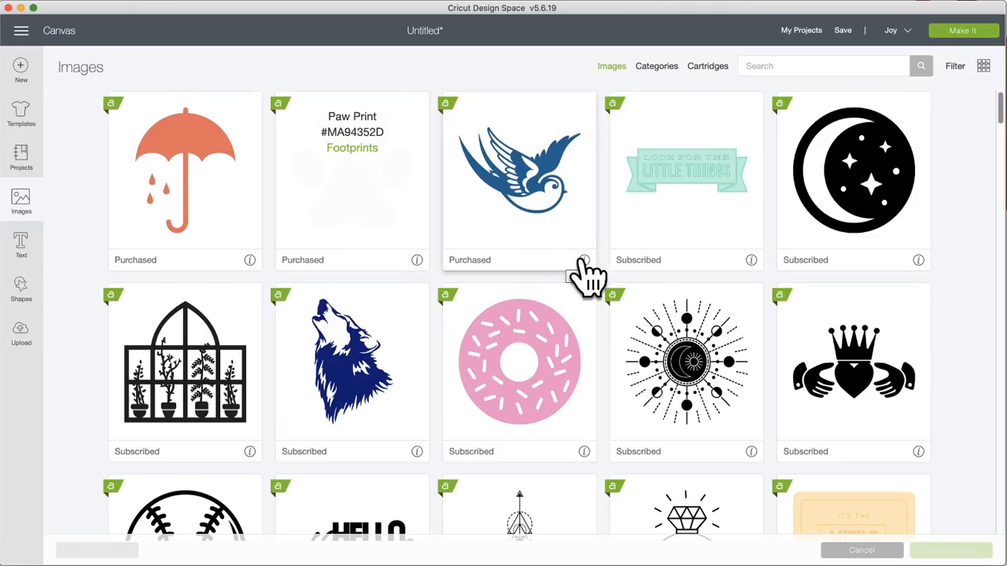
mouse_move(582, 261)
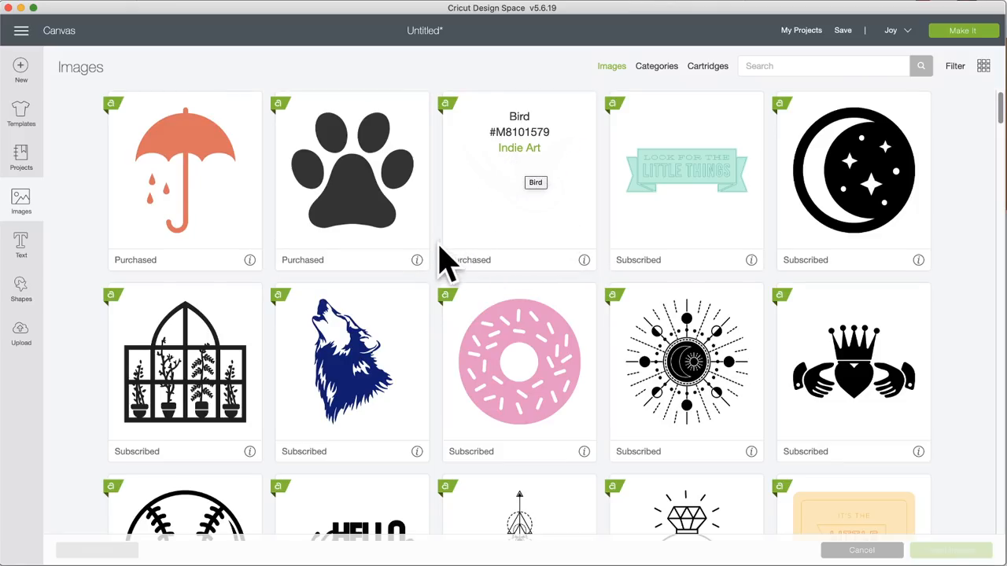
mouse_move(417, 261)
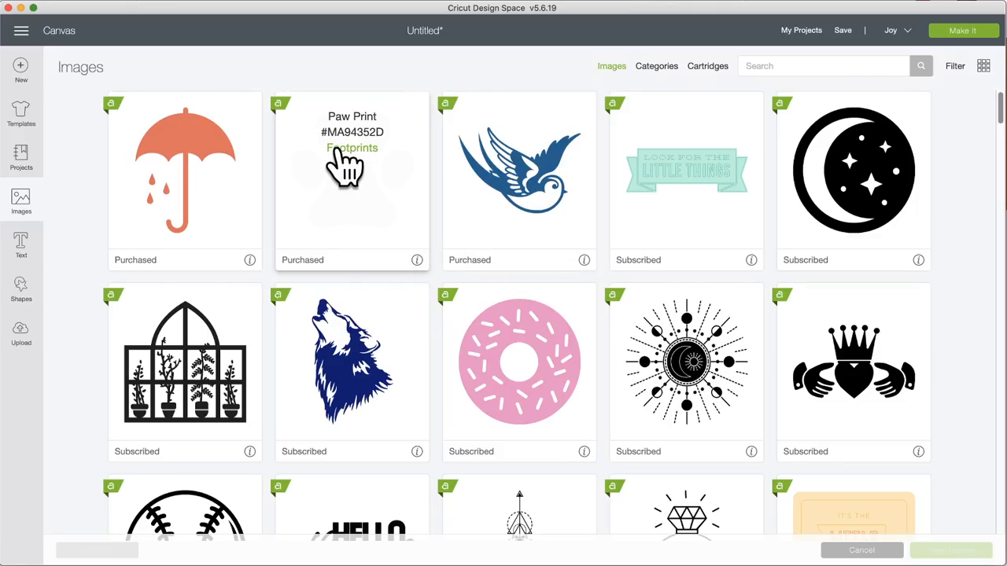
Step: Open the Footprints cartridge from the paw print's details and look through its images
click(346, 150)
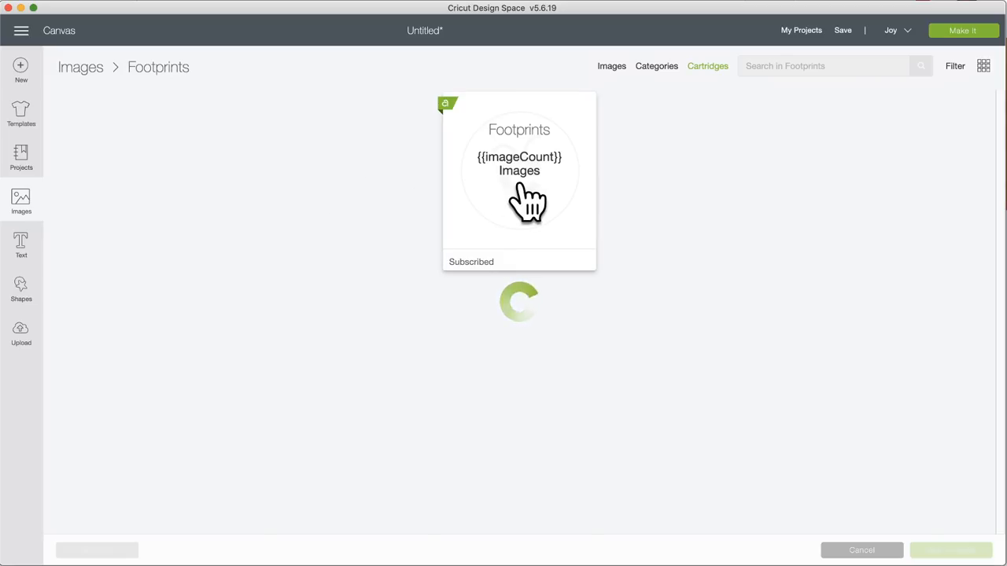
scroll(435, 413, down, 3)
scroll(440, 421, down, 15)
scroll(443, 417, up, 5)
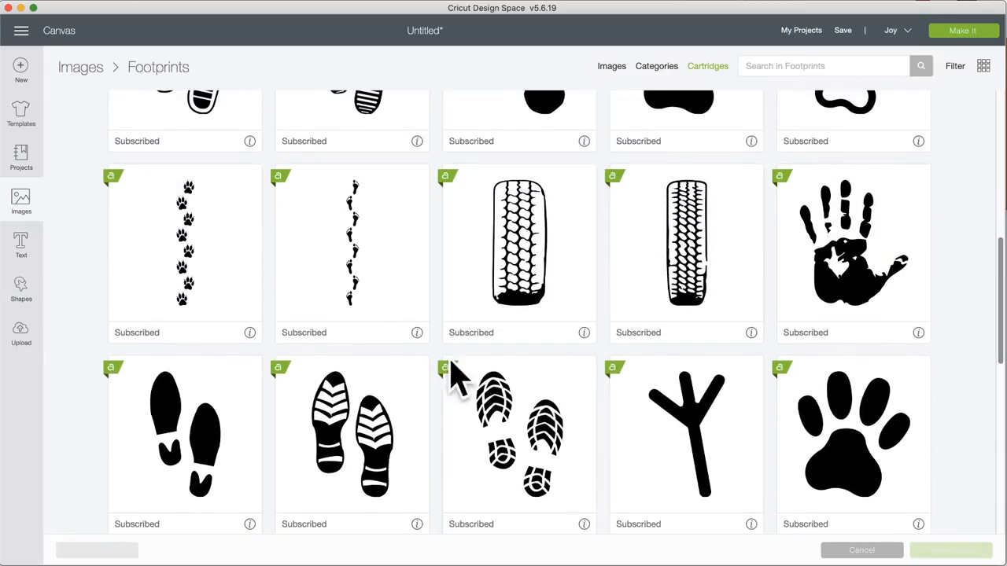
scroll(382, 409, down, 15)
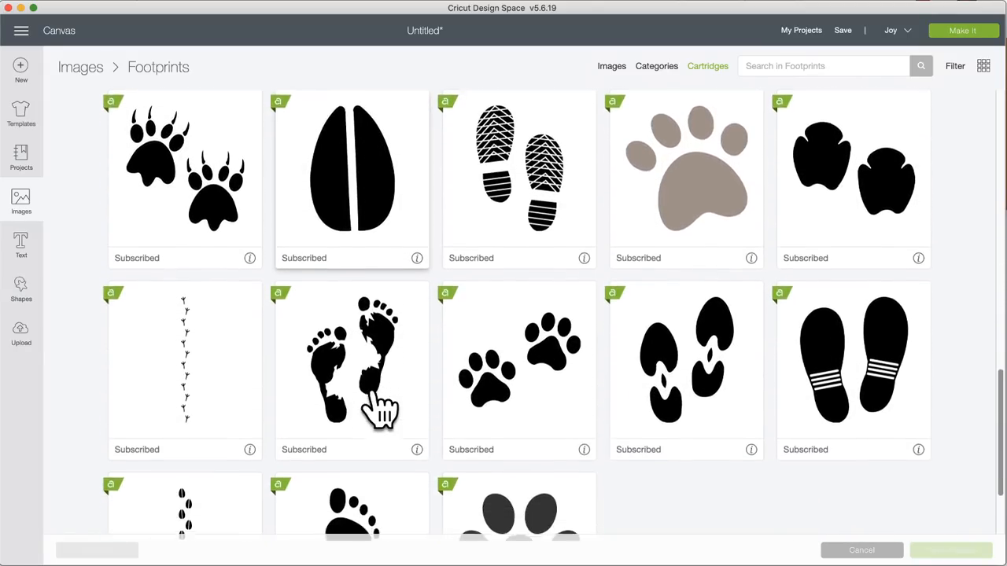
scroll(382, 409, up, 10)
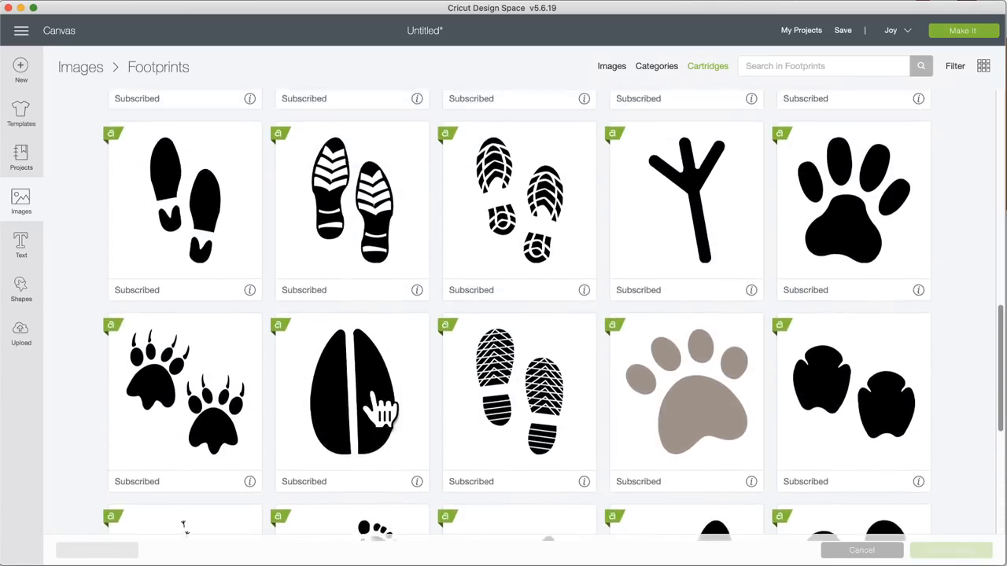
scroll(382, 409, up, 12)
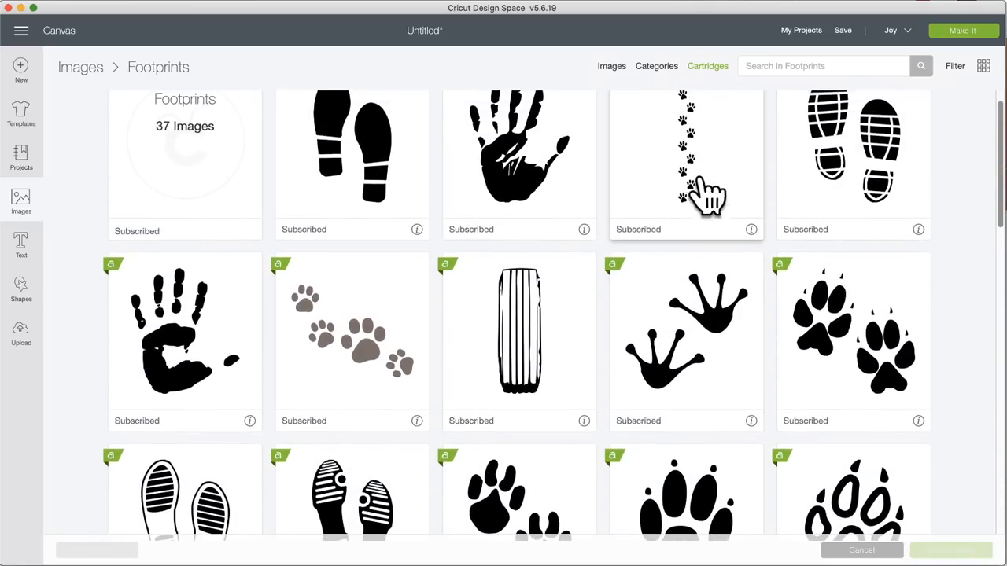
Step: Switch from the Footprints images to the list of all cartridges and browse the image sets
click(613, 68)
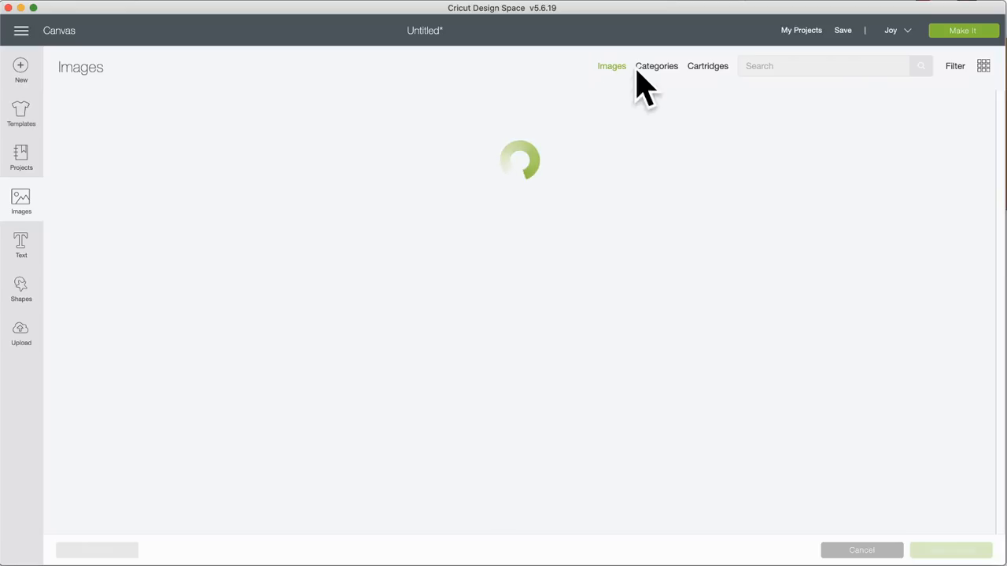
click(712, 67)
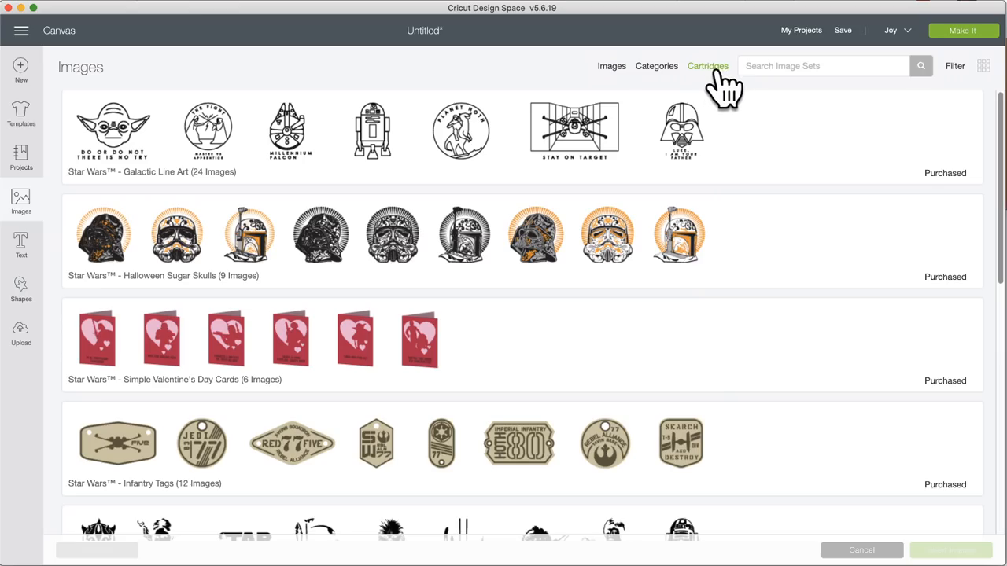
scroll(523, 305, down, 15)
scroll(523, 306, down, 8)
scroll(524, 304, up, 4)
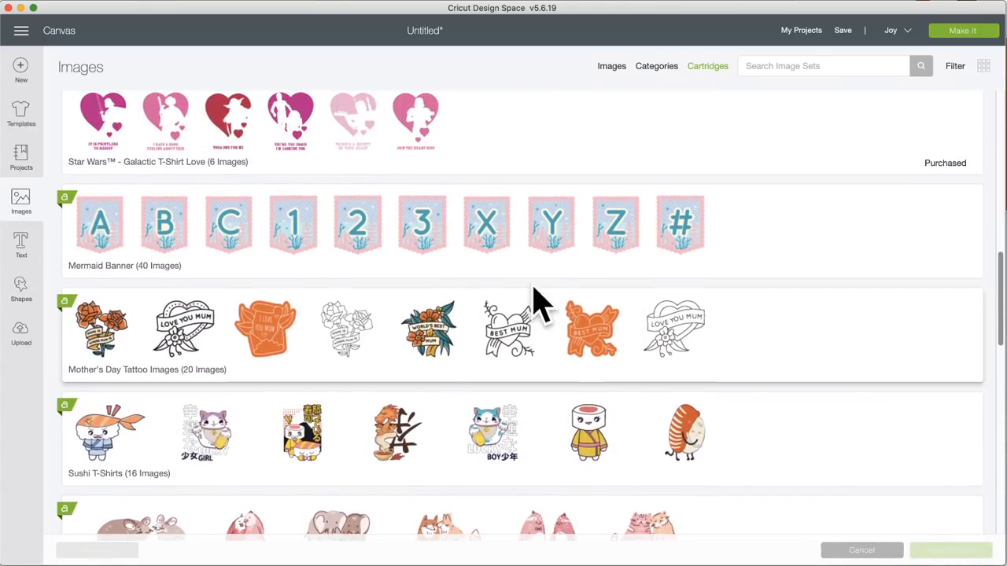
Step: Open the Mermaid Banner cartridge, look through its letter and number images, and return to the canvas
click(569, 248)
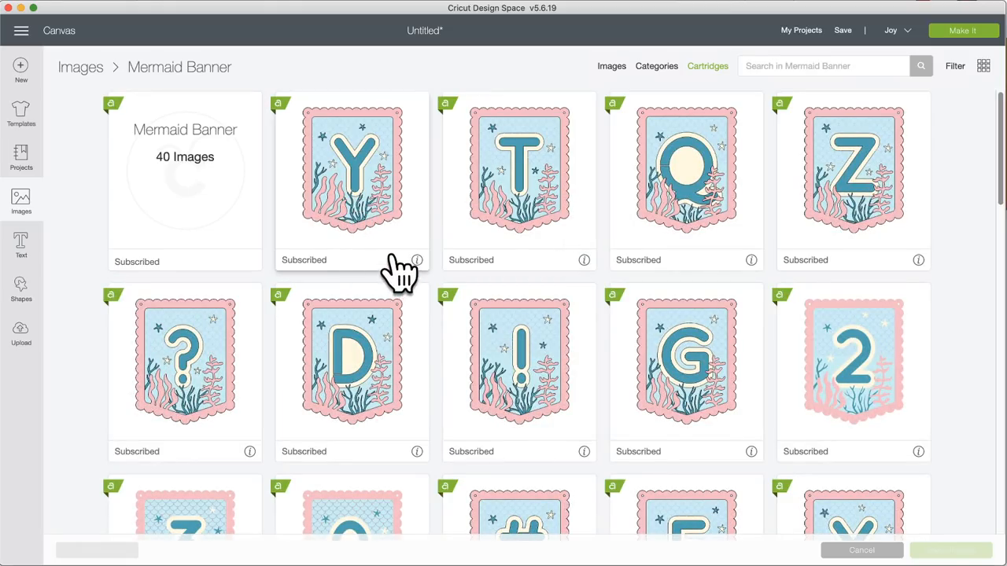
scroll(419, 363, down, 5)
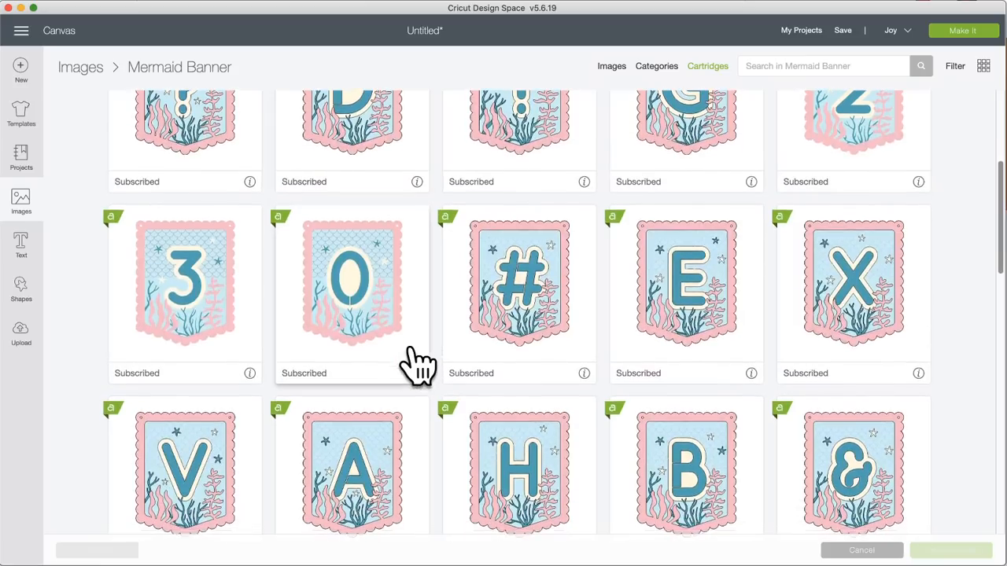
scroll(419, 364, down, 7)
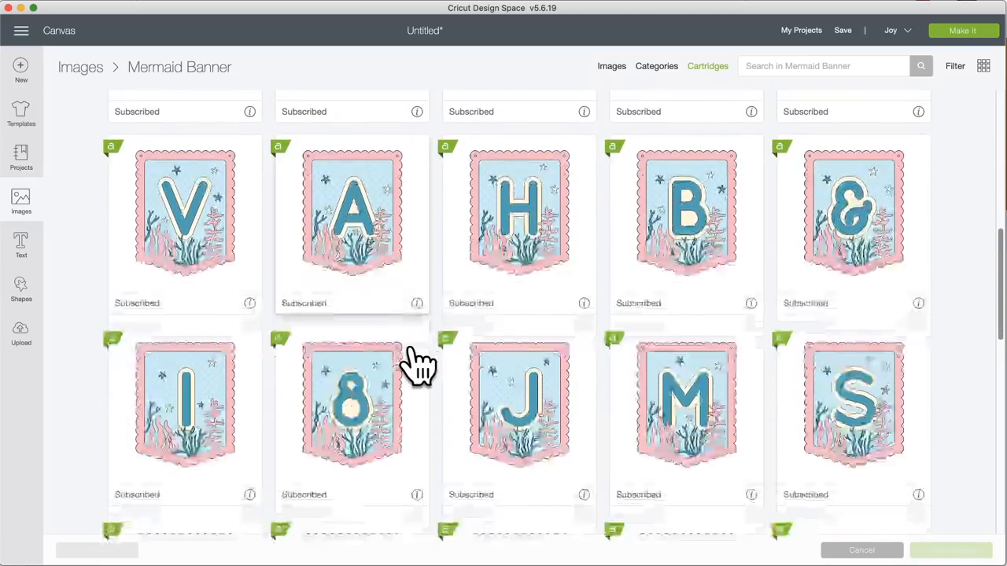
scroll(274, 472, down, 7)
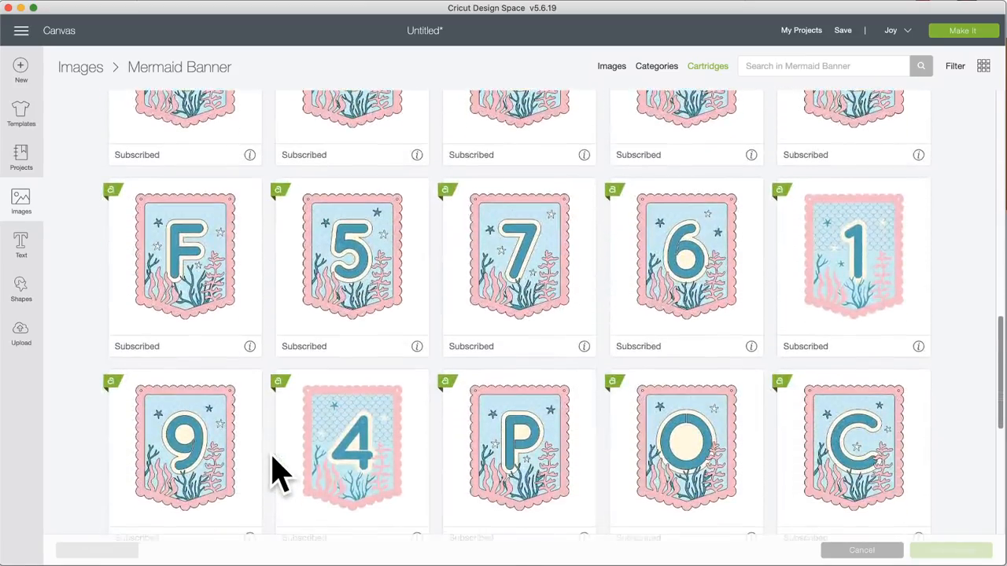
scroll(273, 459, down, 2)
scroll(273, 458, up, 6)
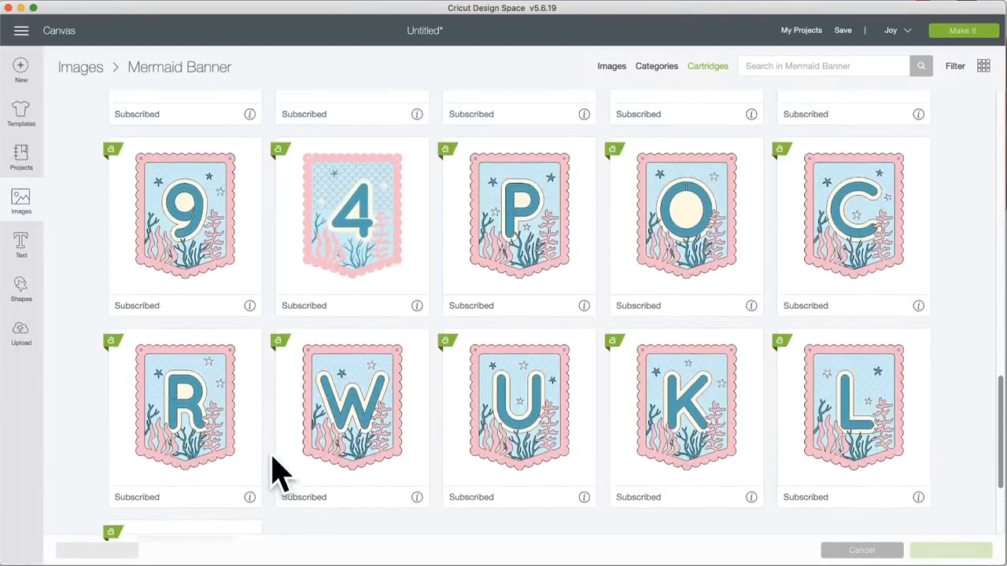
scroll(273, 472, up, 15)
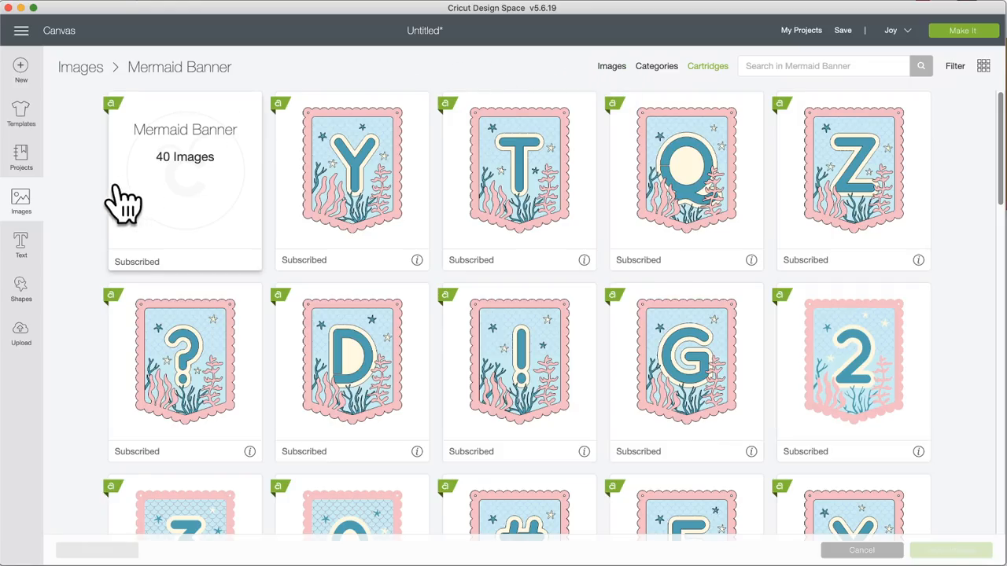
click(22, 200)
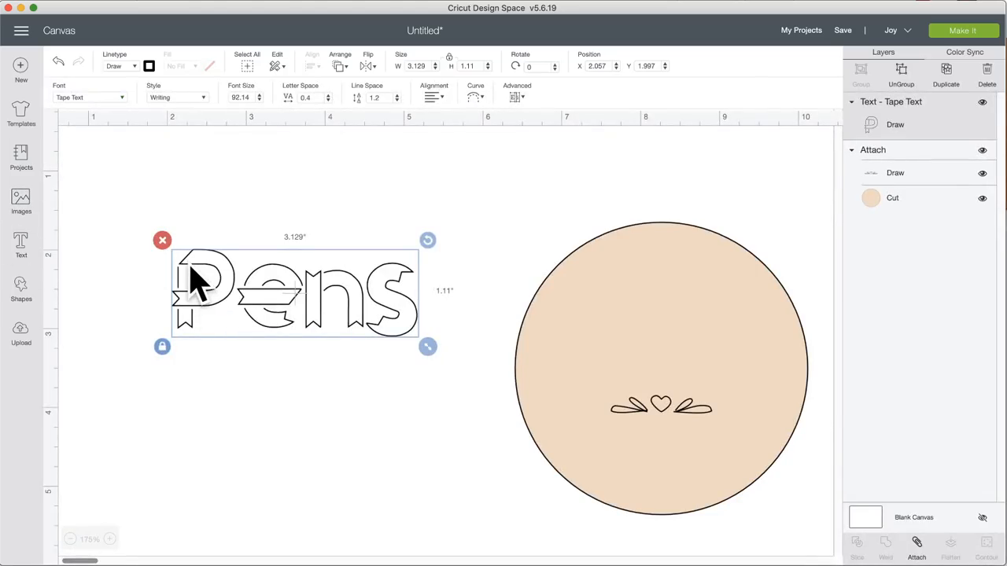
Step: Look through the fonts listed after Tape Text for the "Pens" text, then close the font list
click(99, 97)
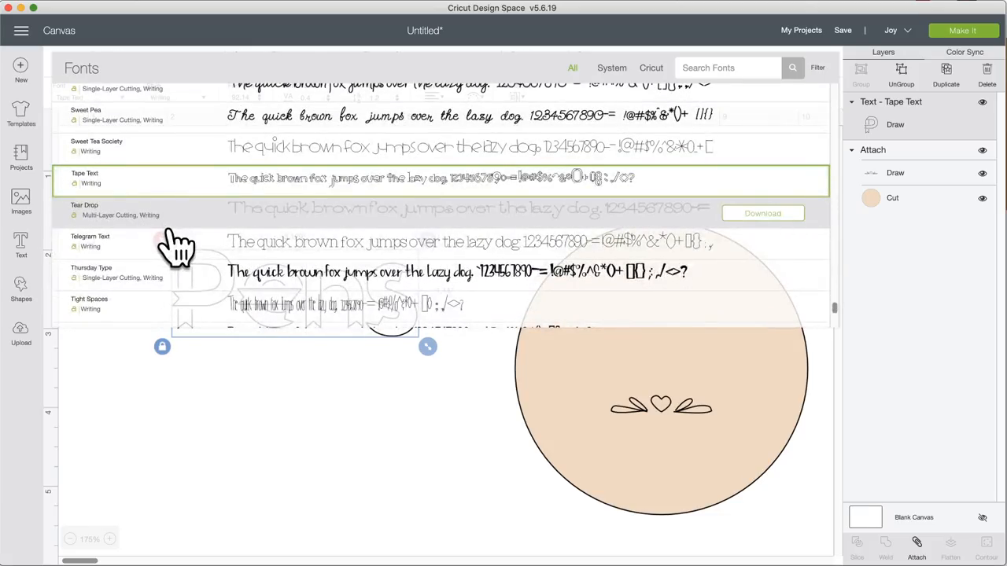
scroll(177, 248, down, 3)
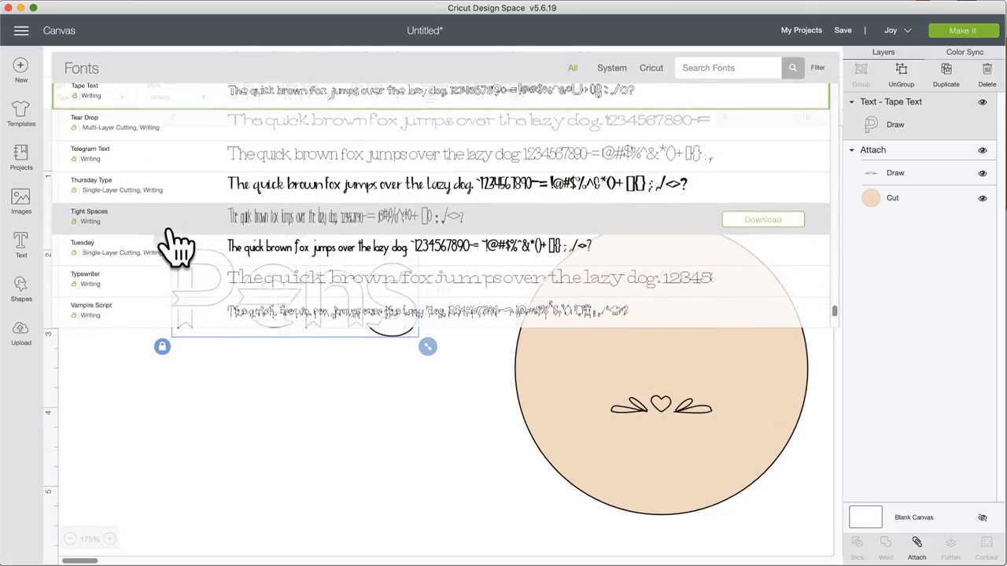
scroll(177, 247, down, 5)
scroll(177, 244, down, 3)
click(314, 394)
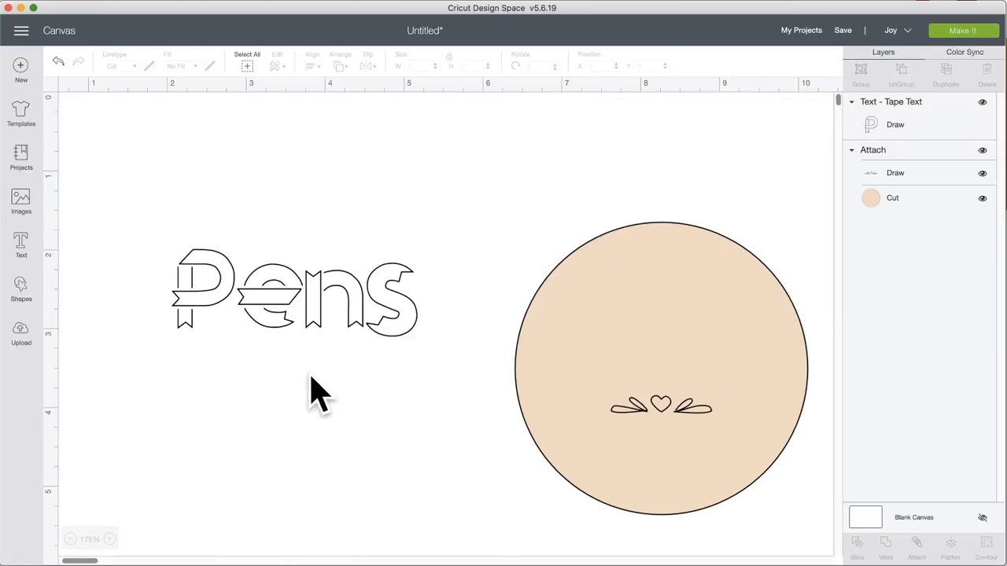
Step: Set the font of the "Pens" text to Tear Drop
click(213, 282)
click(107, 100)
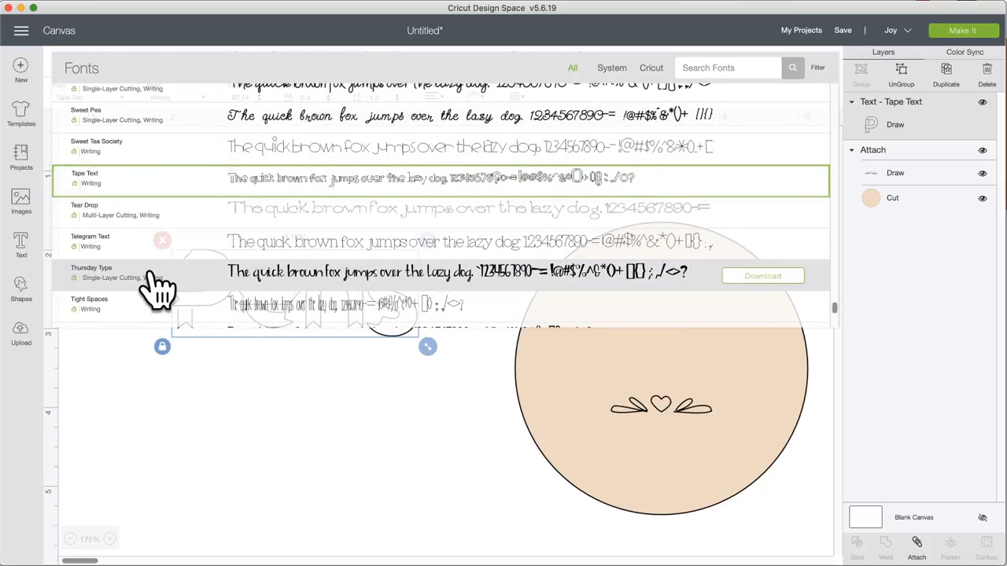
click(246, 214)
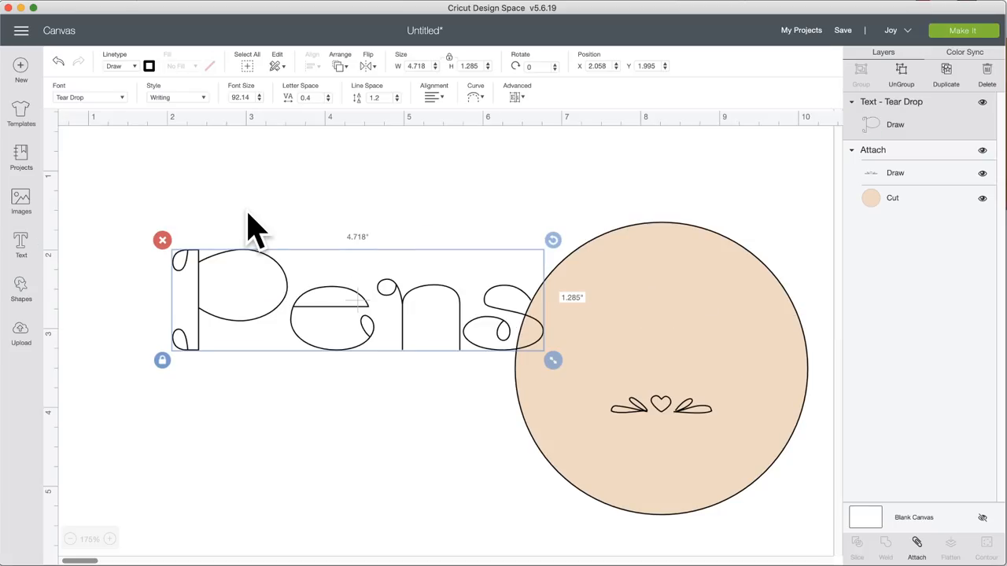
Step: Change the "Pens" text to the Tight Spaces font and place it in the circle above the heart flourish
click(93, 100)
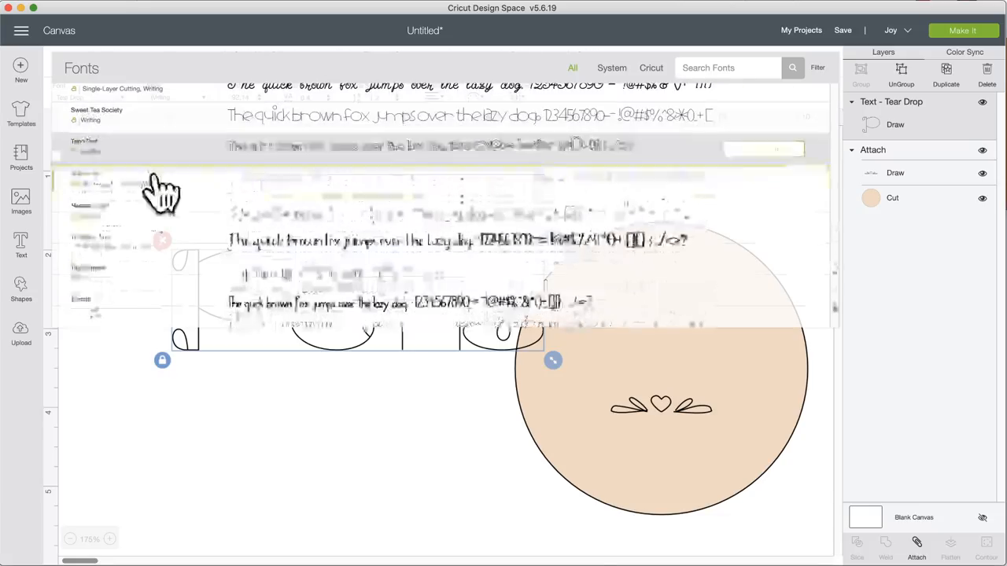
click(236, 289)
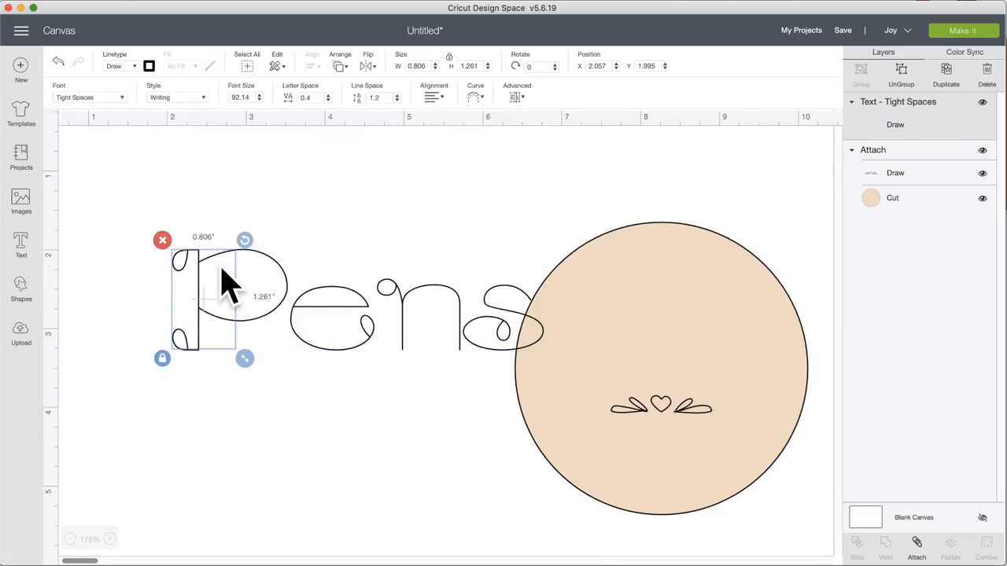
click(352, 357)
drag(225, 331, 674, 360)
click(386, 361)
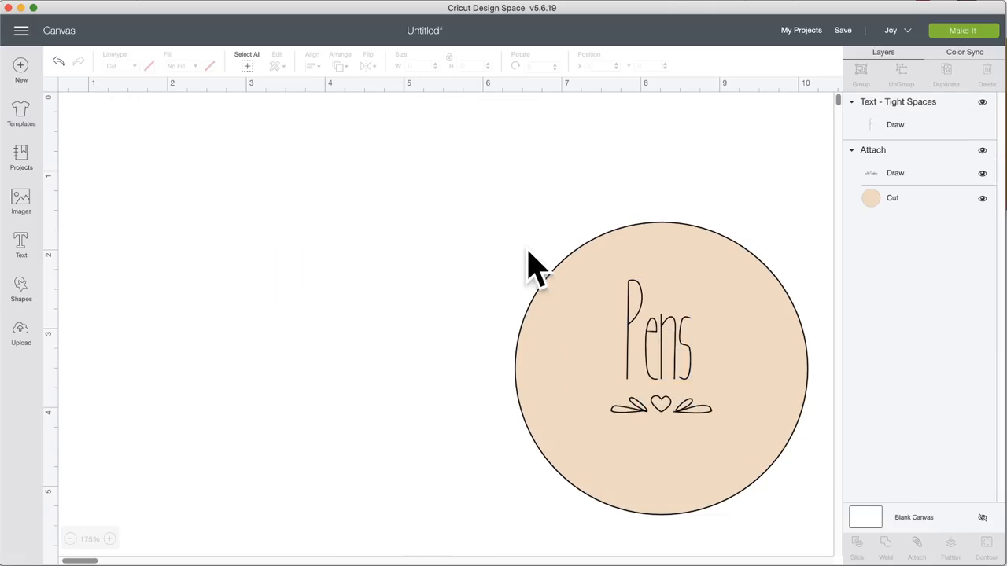
Step: Change the "Pens" text to the Vampire Script font and move it off the circle onto the empty canvas
click(638, 323)
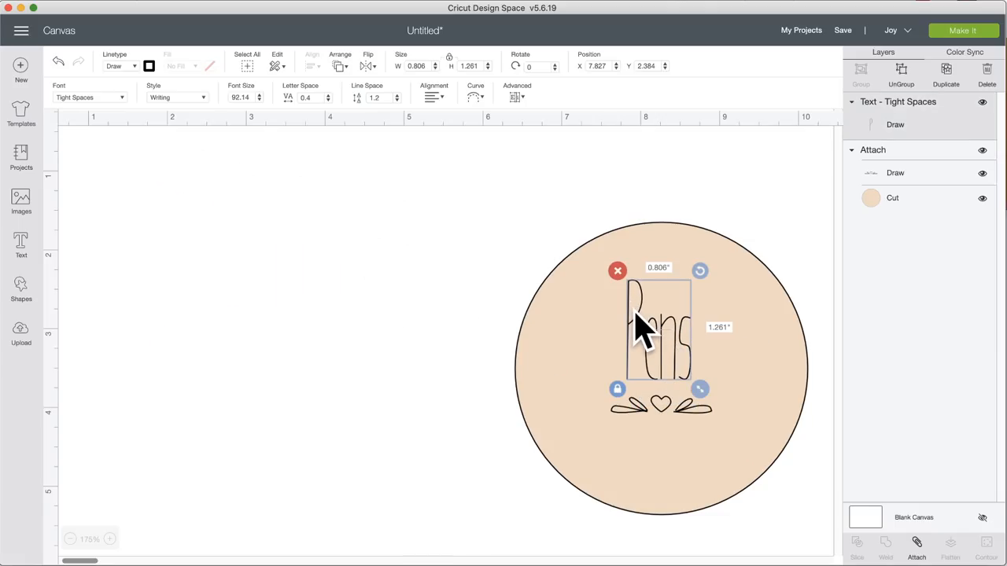
click(97, 97)
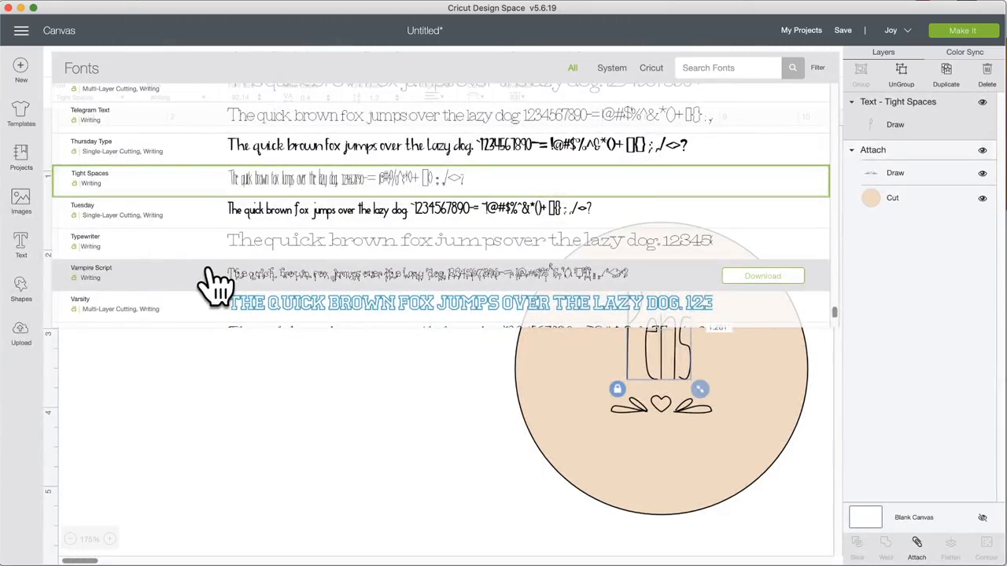
click(211, 280)
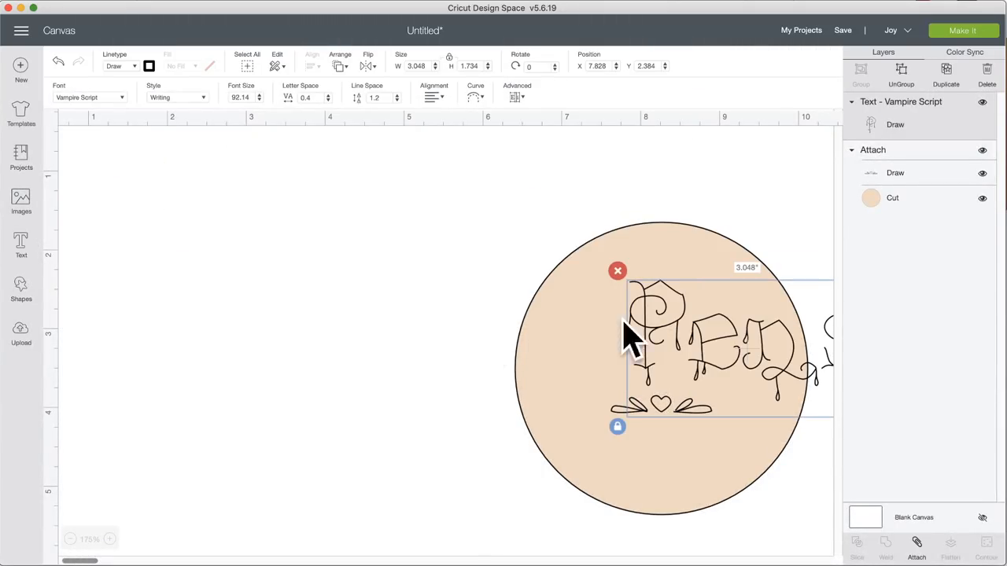
drag(656, 337, 180, 323)
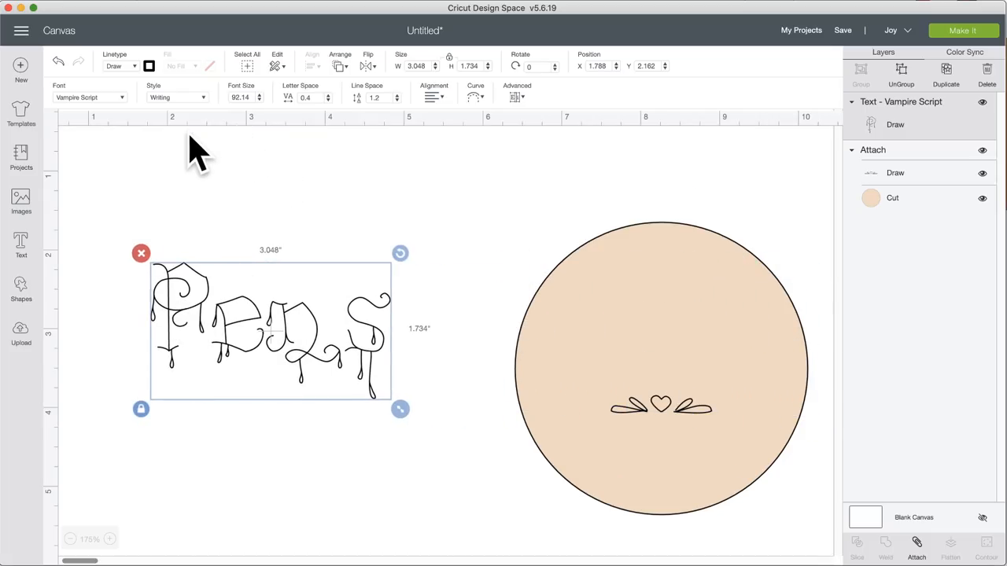
Step: Try the Wanderlust font on the "Pens" text, followed by the Zinnia font
click(91, 98)
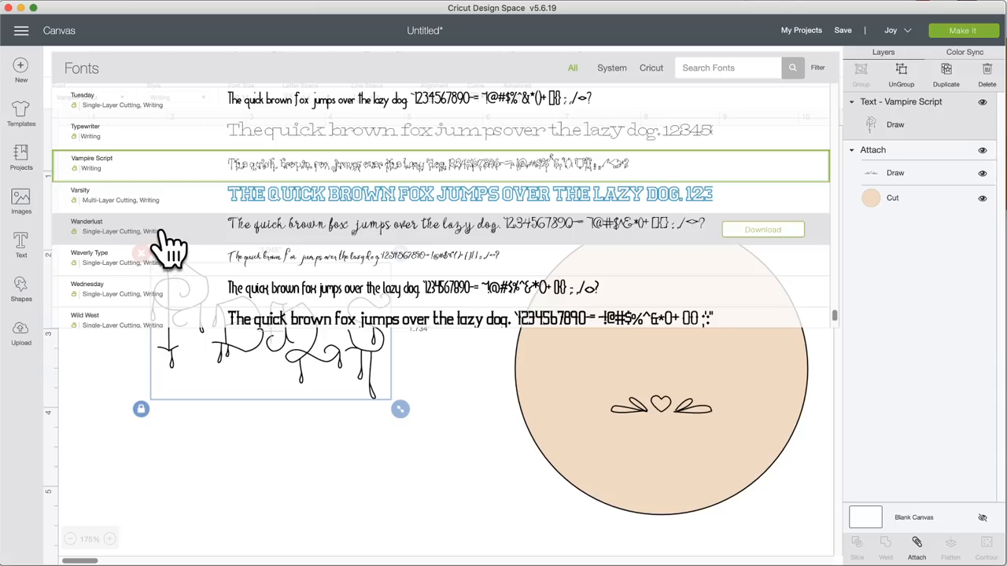
click(164, 234)
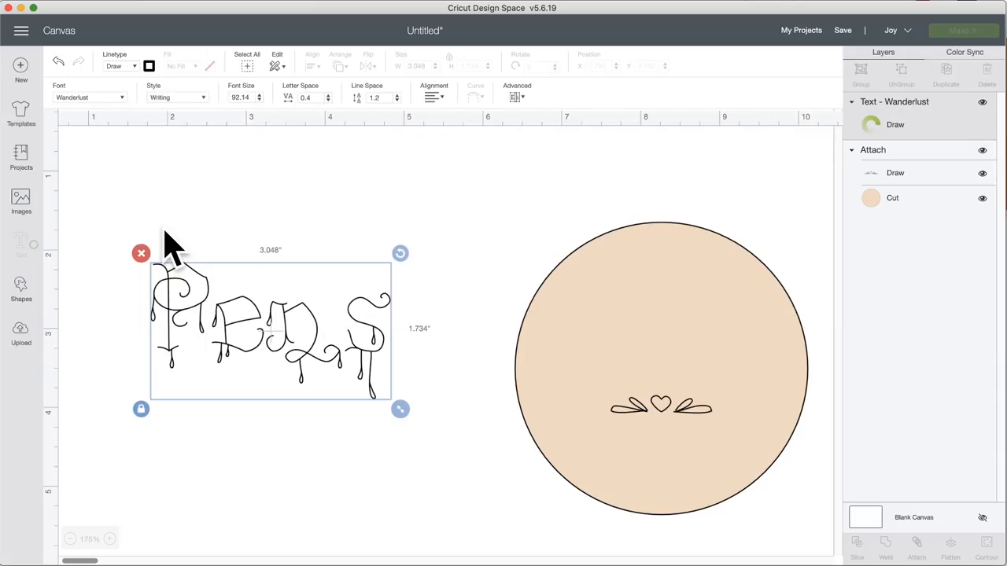
click(89, 99)
scroll(171, 291, down, 3)
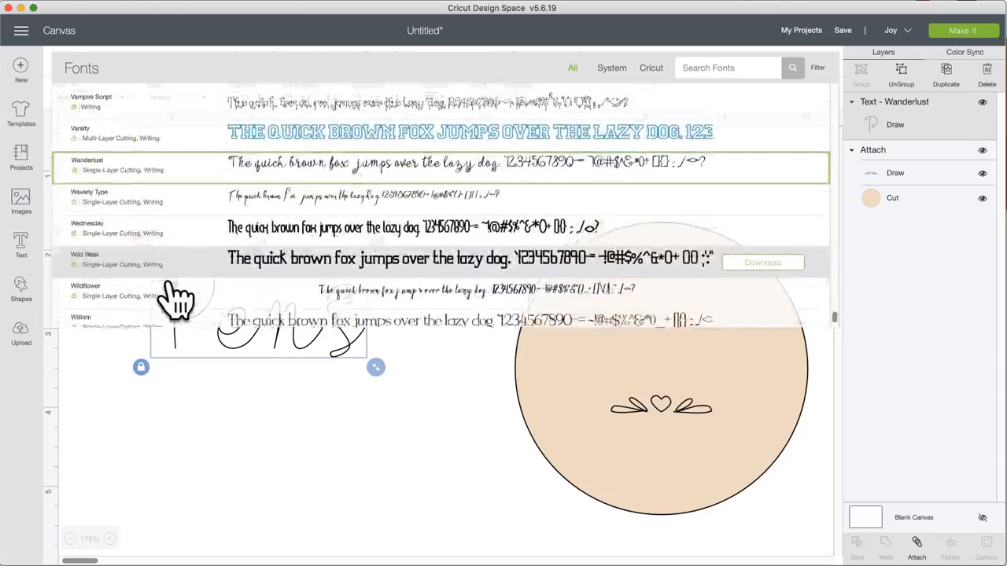
scroll(175, 298, down, 3)
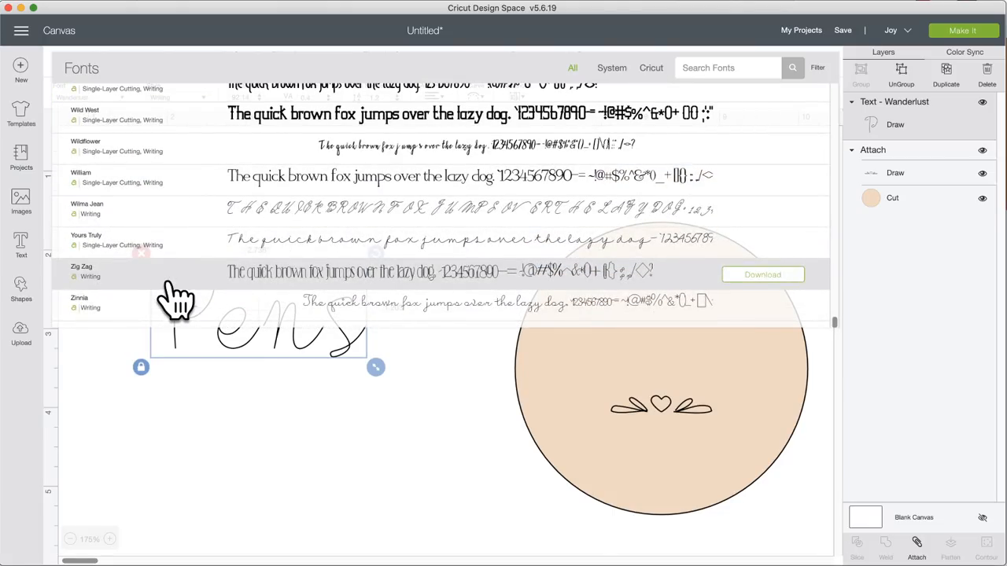
click(166, 305)
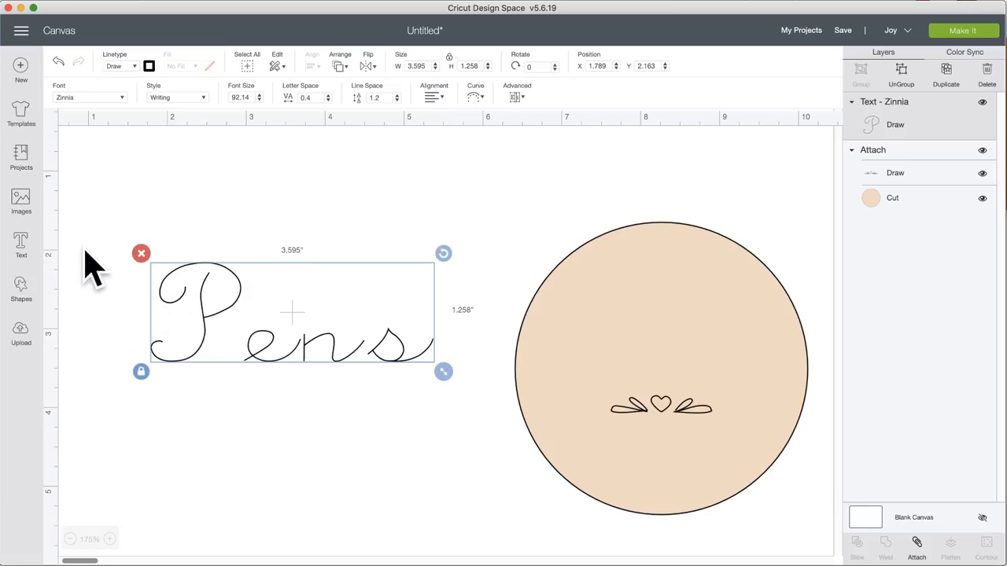
Step: Set the "Pens" text in the Wild West font and deselect it
click(92, 100)
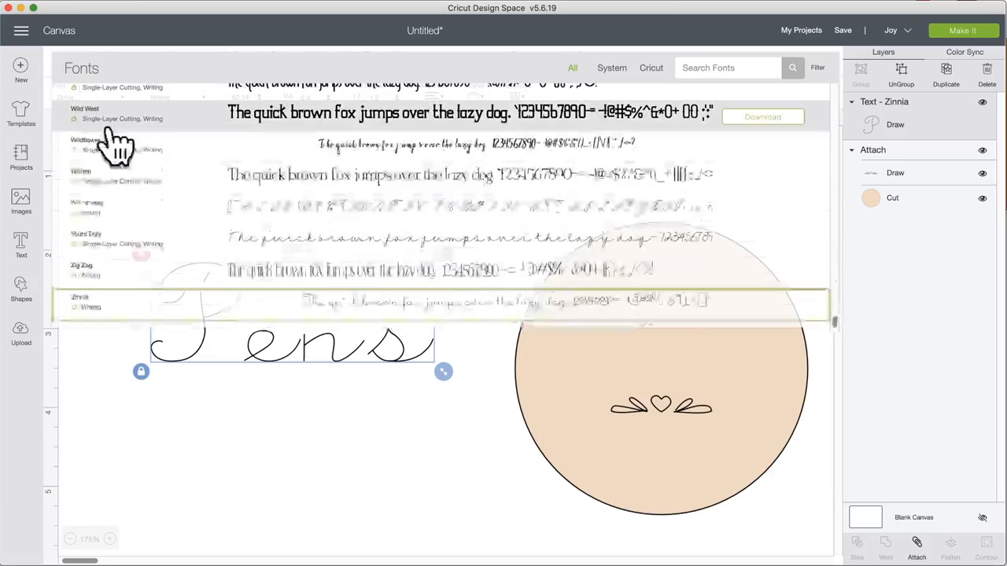
scroll(196, 179, up, 5)
scroll(196, 180, down, 3)
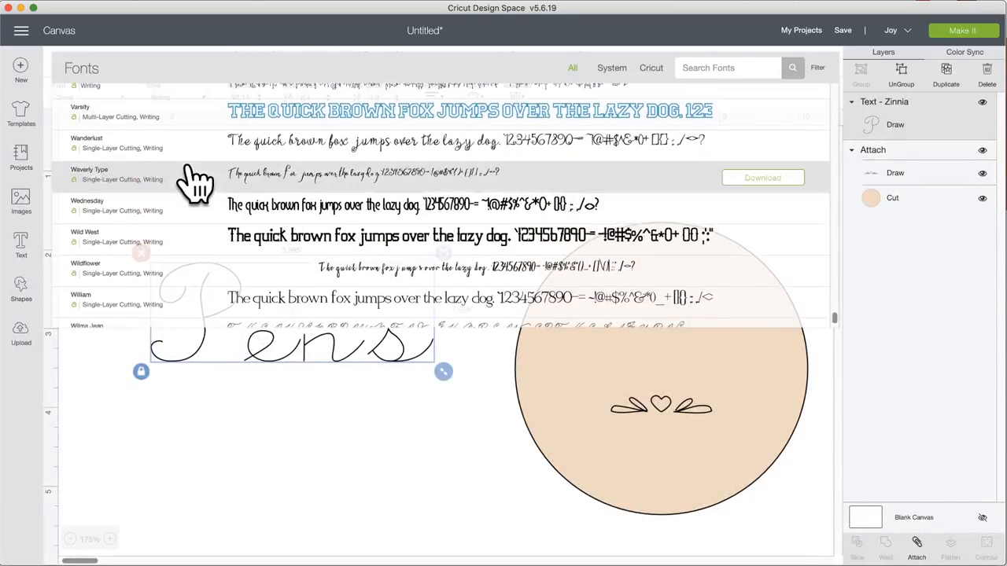
click(228, 250)
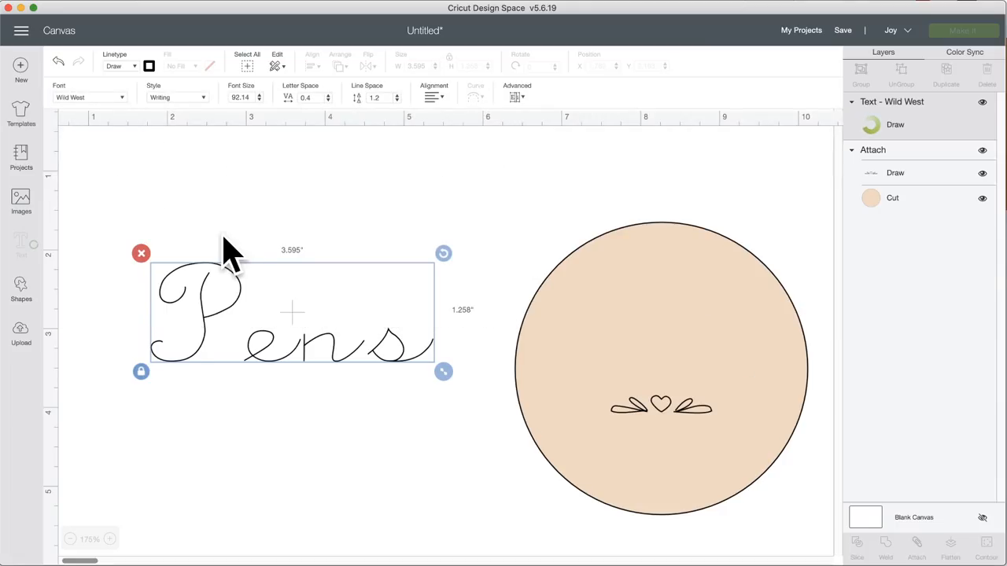
click(146, 193)
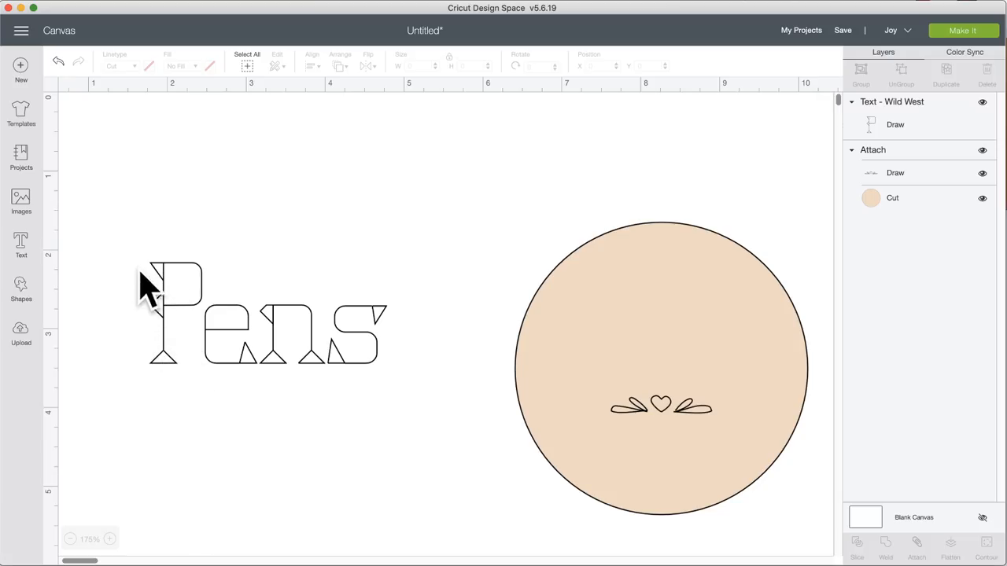
Step: Select the "Pens" text again and switch its font to Waverly Type
click(182, 299)
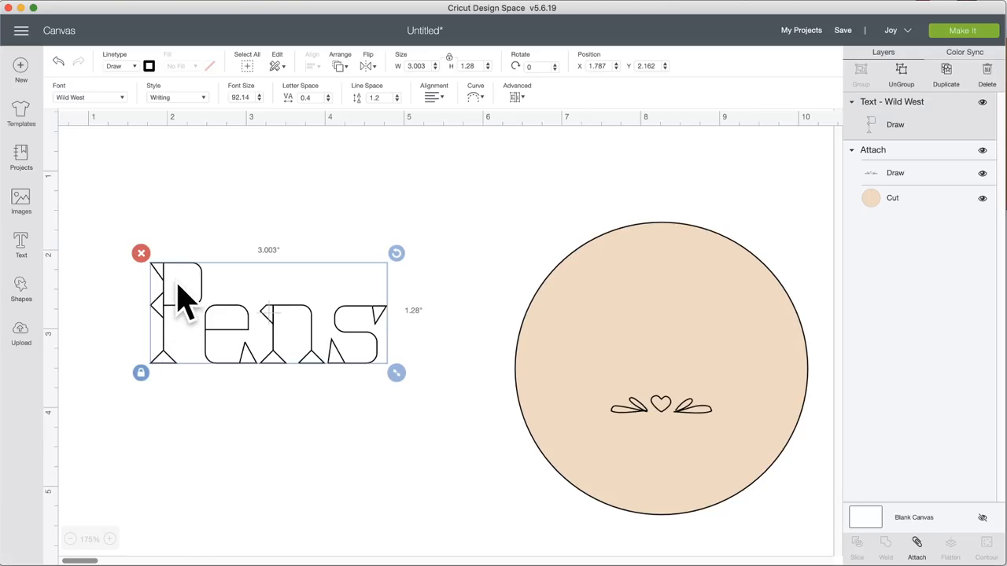
click(118, 98)
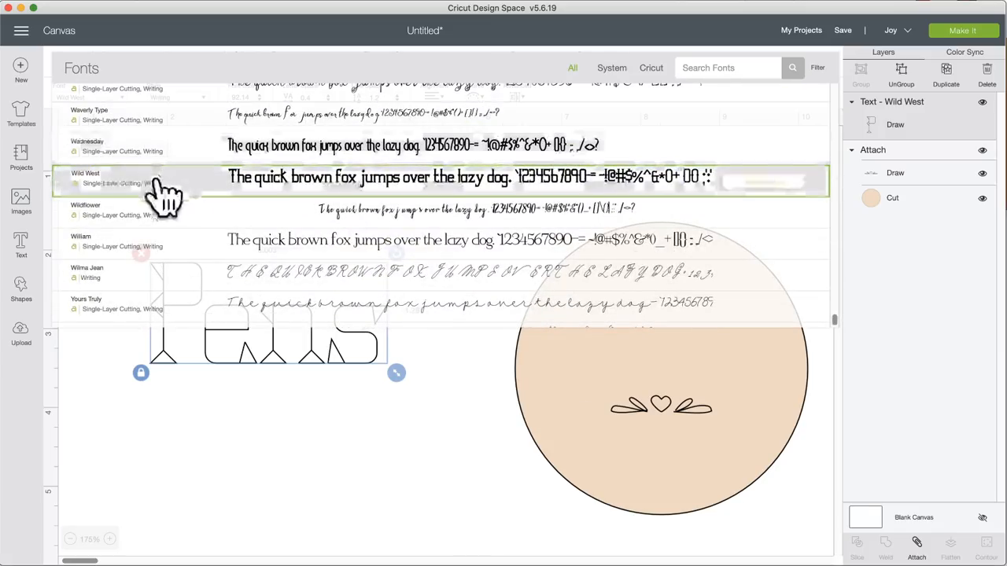
scroll(165, 196, up, 2)
click(164, 193)
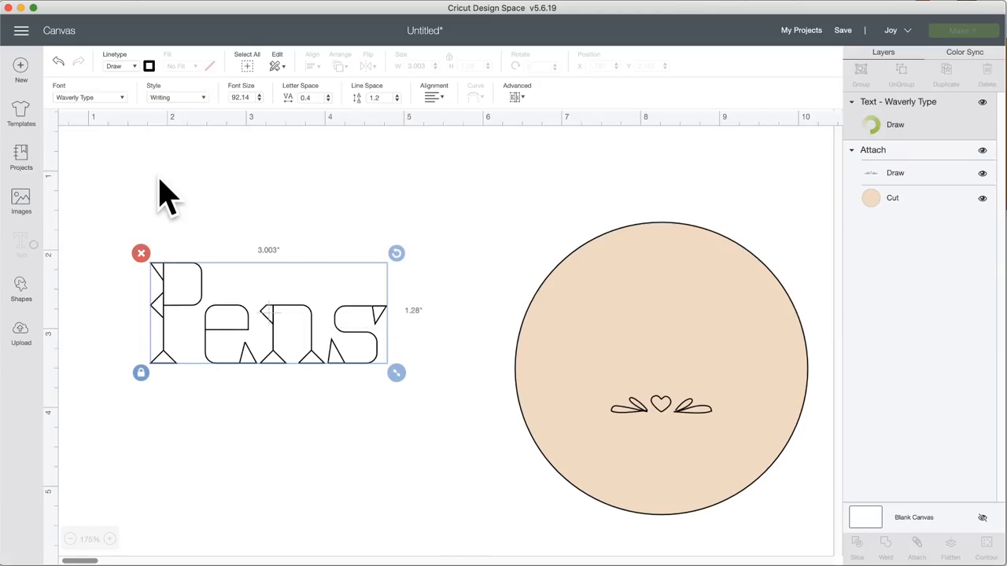
Step: Find the Storyteller writing font and apply it to the "Pens" text
click(101, 98)
scroll(179, 209, up, 4)
scroll(180, 211, up, 5)
scroll(205, 214, up, 1)
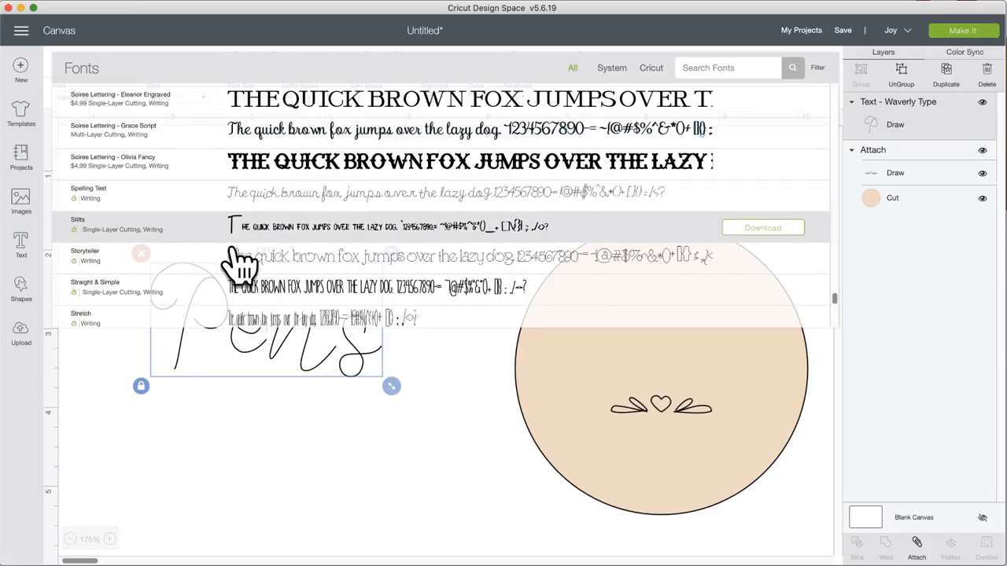
click(236, 255)
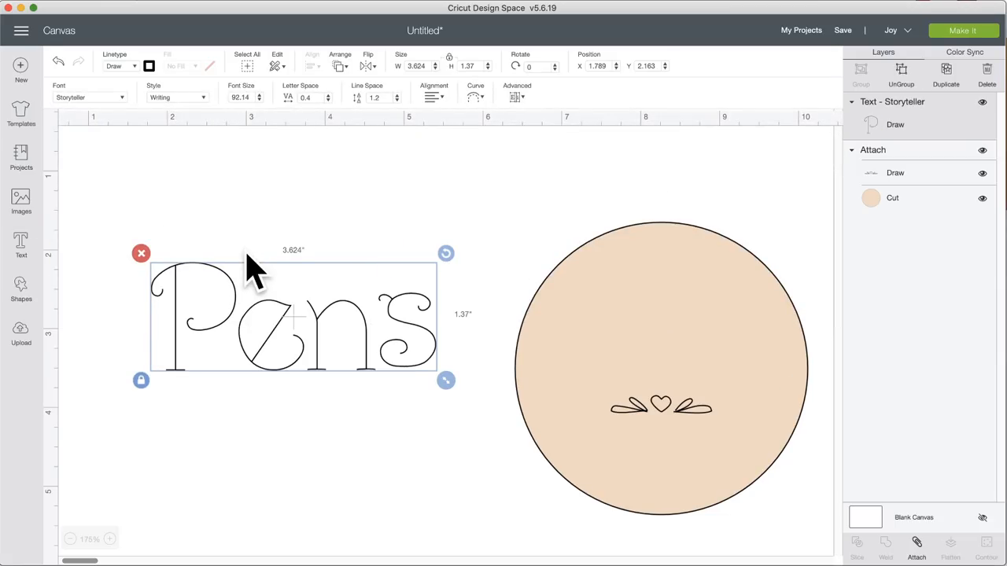
Step: Look back through the earlier fonts, apply Sailor Tattoo to the "Pens" text and deselect it
click(88, 98)
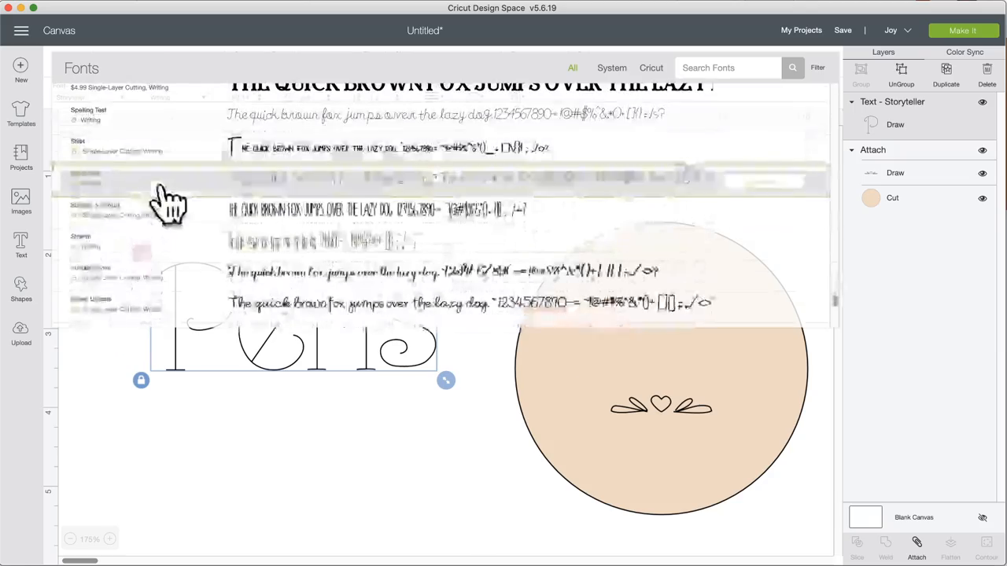
scroll(168, 201, up, 5)
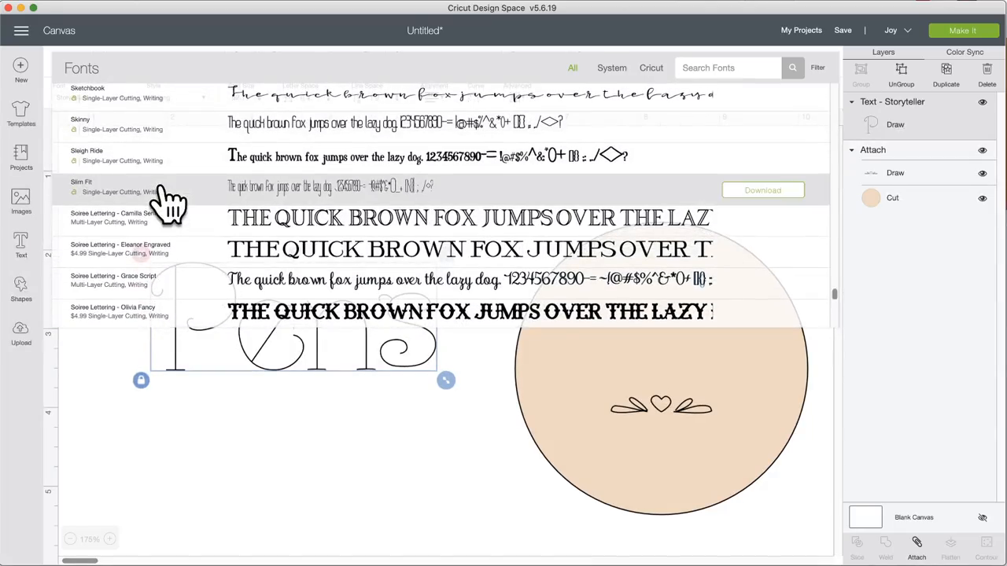
scroll(167, 201, up, 4)
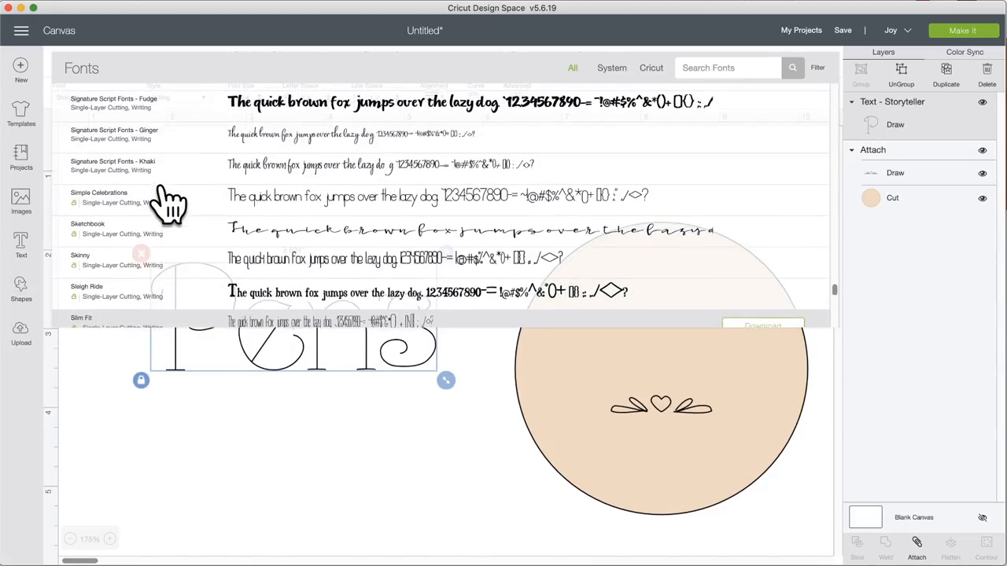
scroll(167, 200, up, 4)
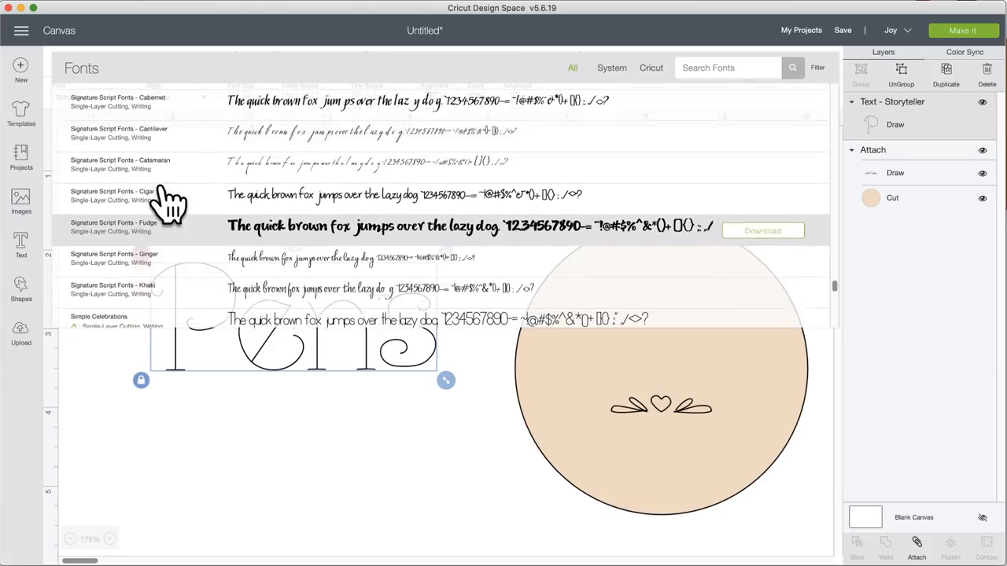
scroll(168, 201, up, 4)
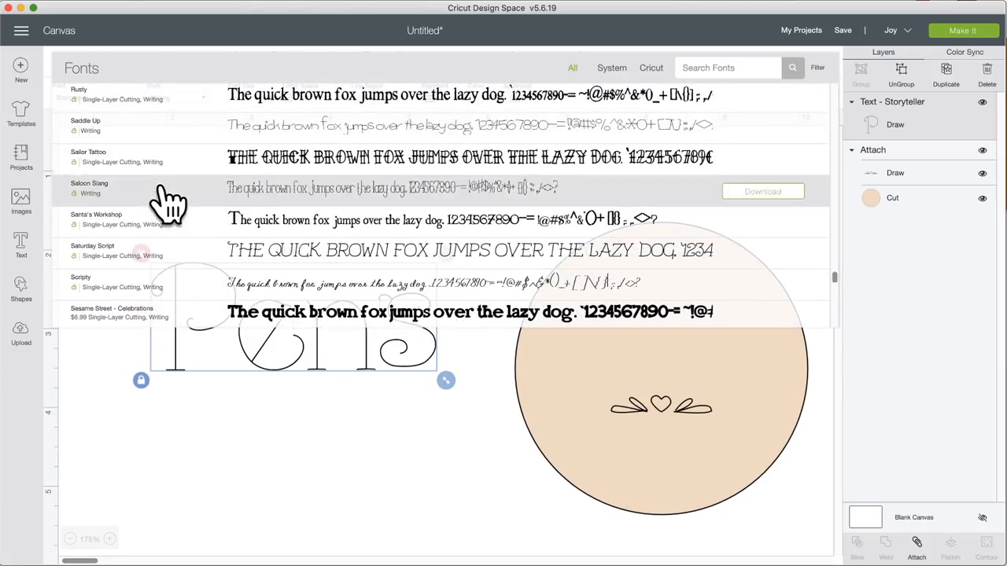
click(168, 201)
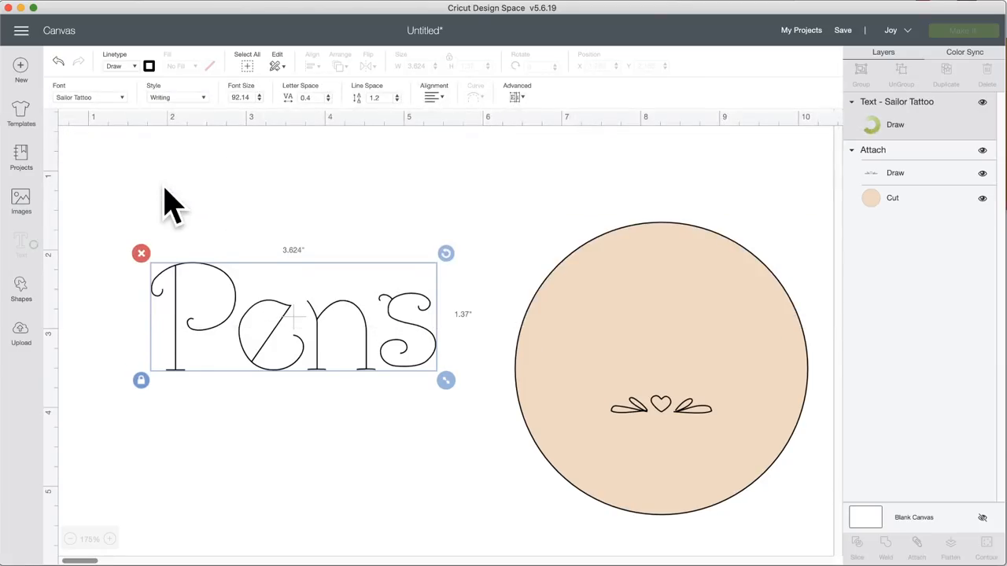
click(167, 200)
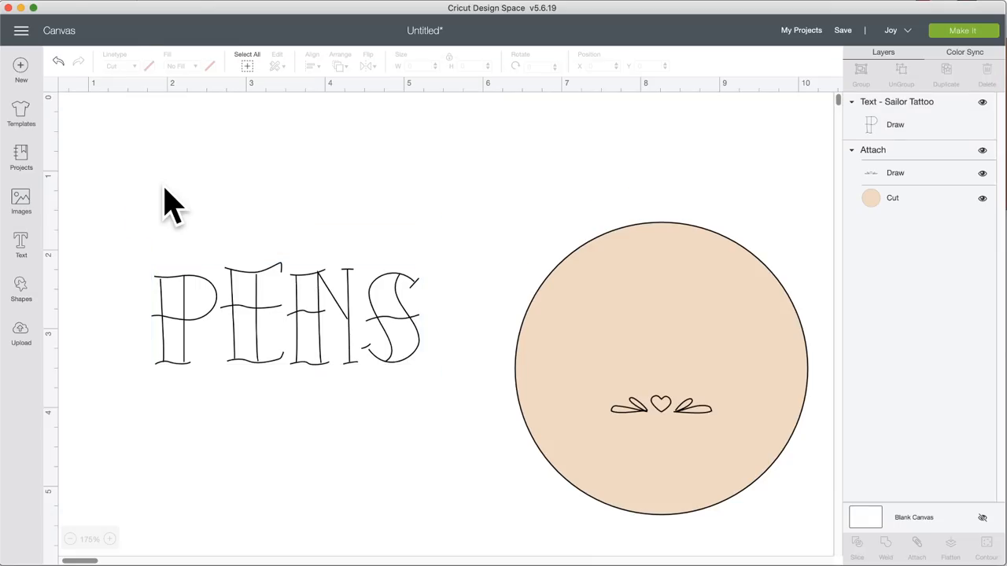
Step: Reselect the "Pens" text and change its font to Ransom Note
click(187, 303)
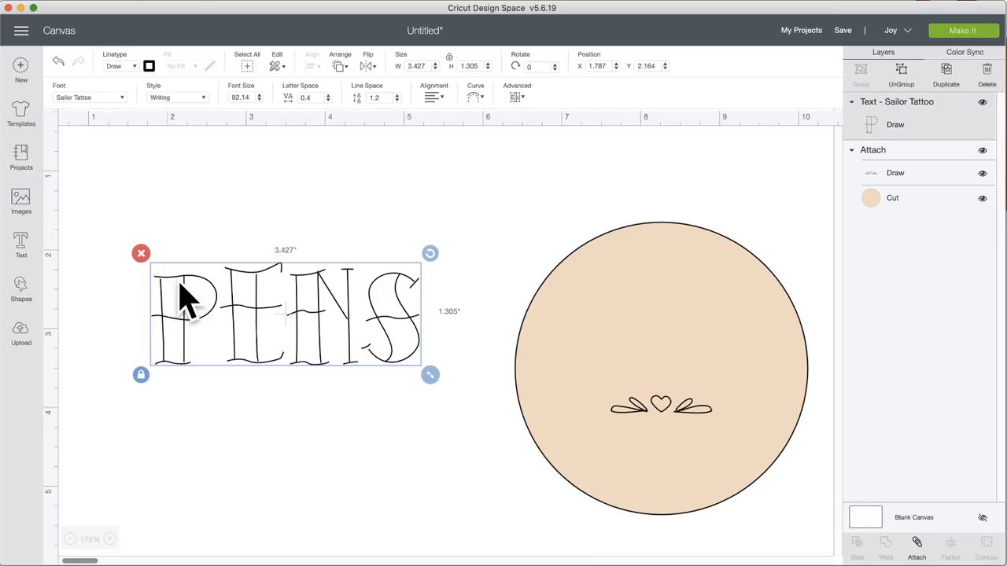
click(110, 100)
scroll(198, 207, down, 10)
scroll(199, 206, up, 5)
scroll(198, 207, up, 10)
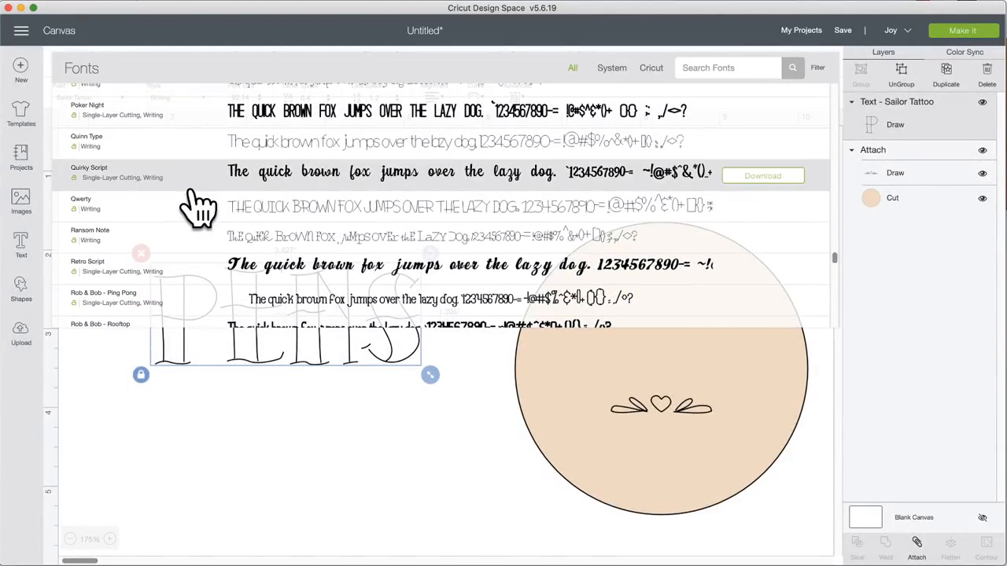
click(203, 234)
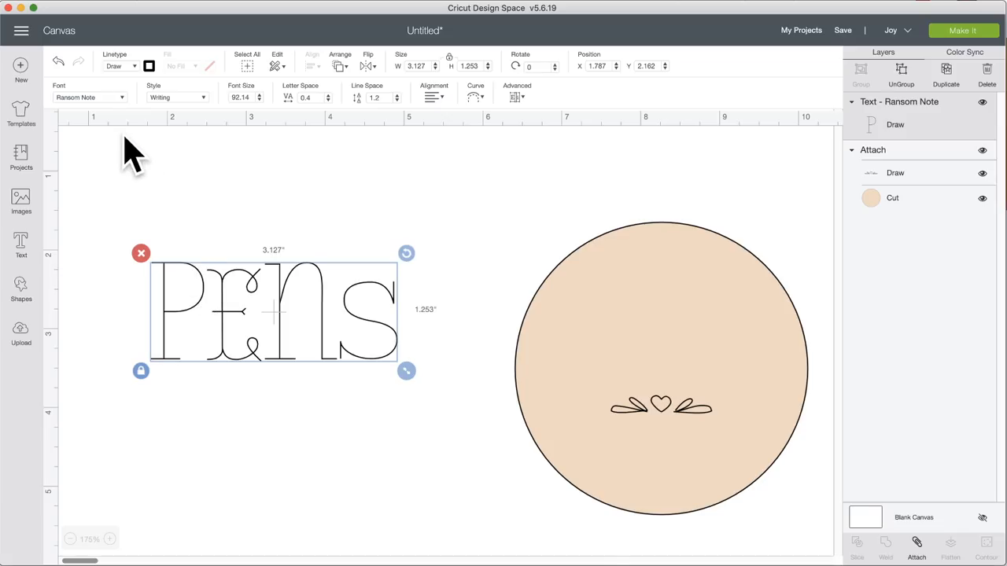
Step: Change the "Pens" text's font from the Cricut font list to Market Street Fonts - Early Bird
click(89, 98)
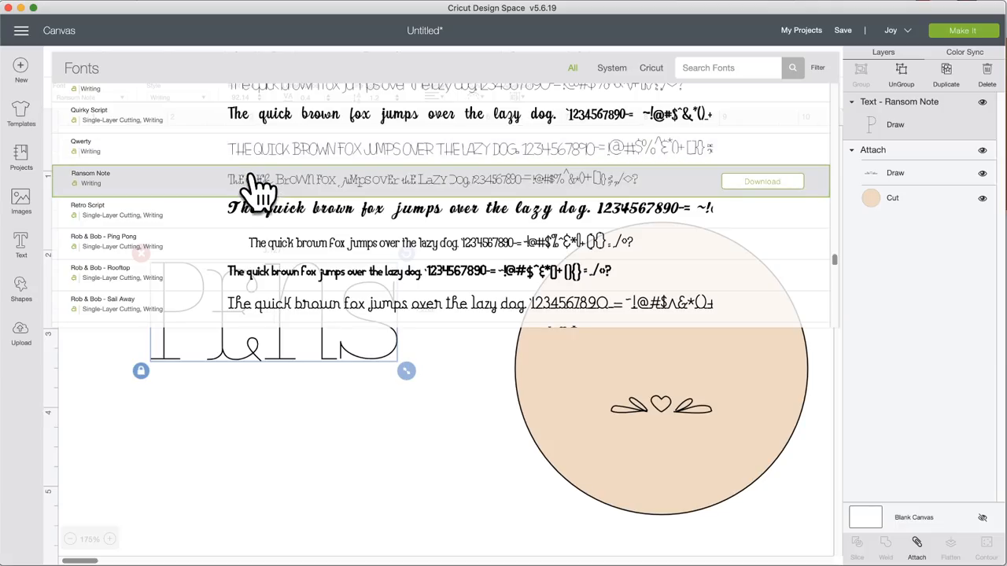
scroll(264, 170, up, 10)
scroll(254, 177, up, 6)
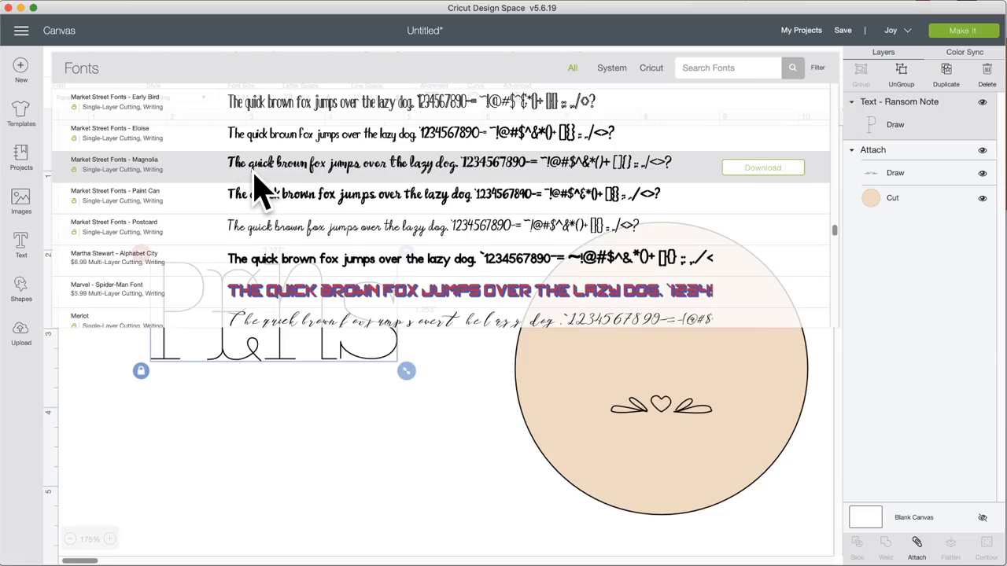
scroll(260, 189, up, 5)
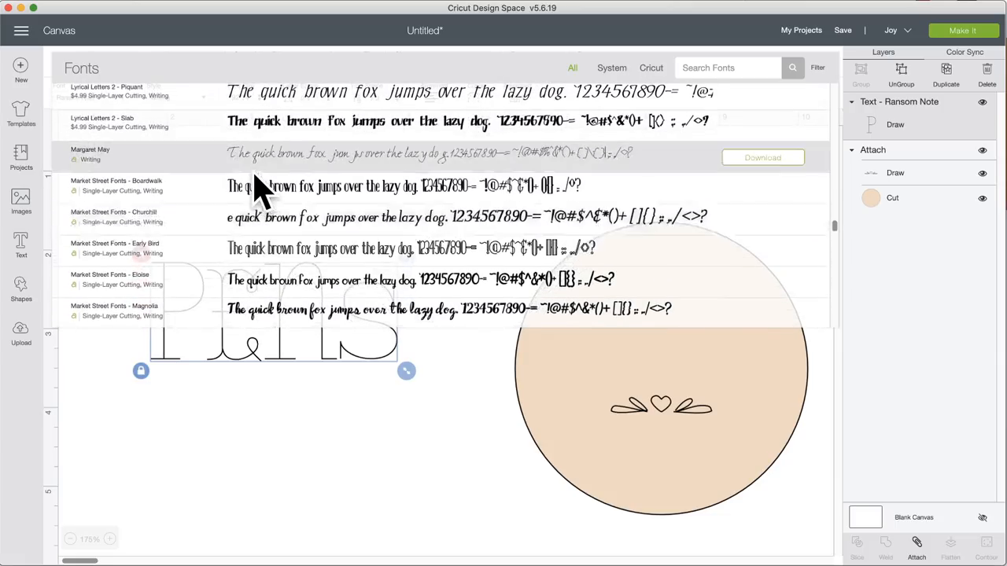
click(252, 250)
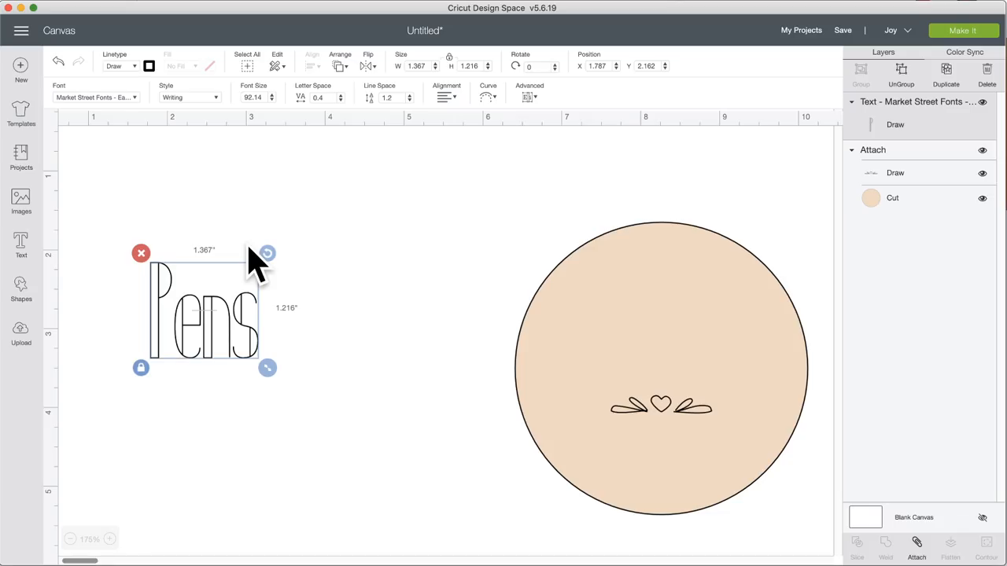
Step: Find the Lemonade writing font and apply it to the "Pens" text
click(118, 98)
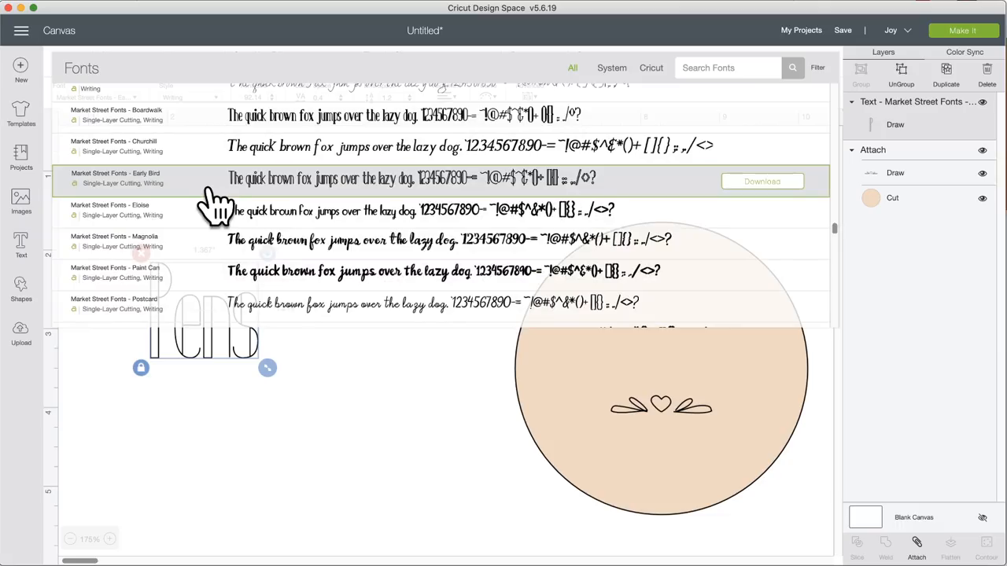
scroll(212, 203, up, 5)
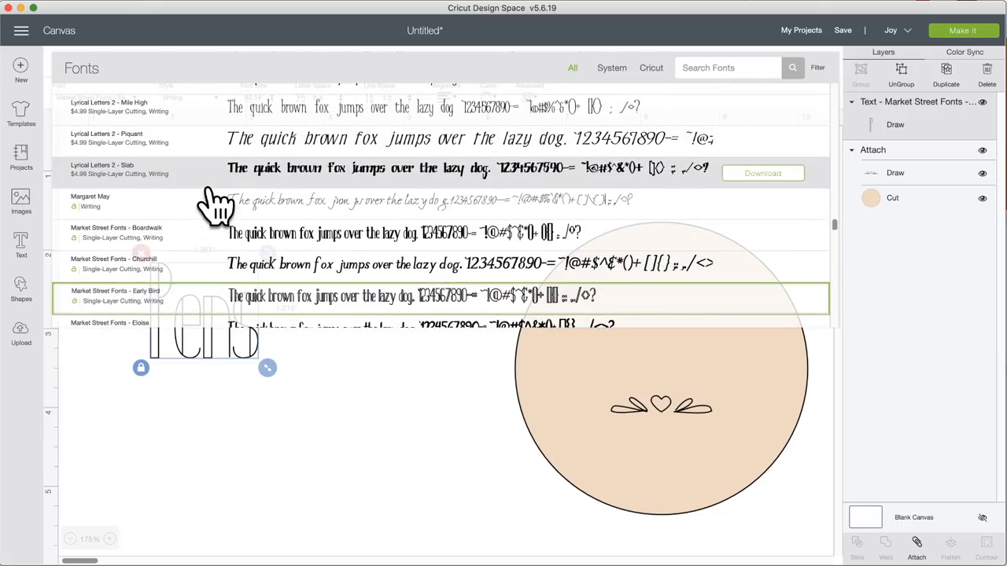
scroll(217, 202, up, 10)
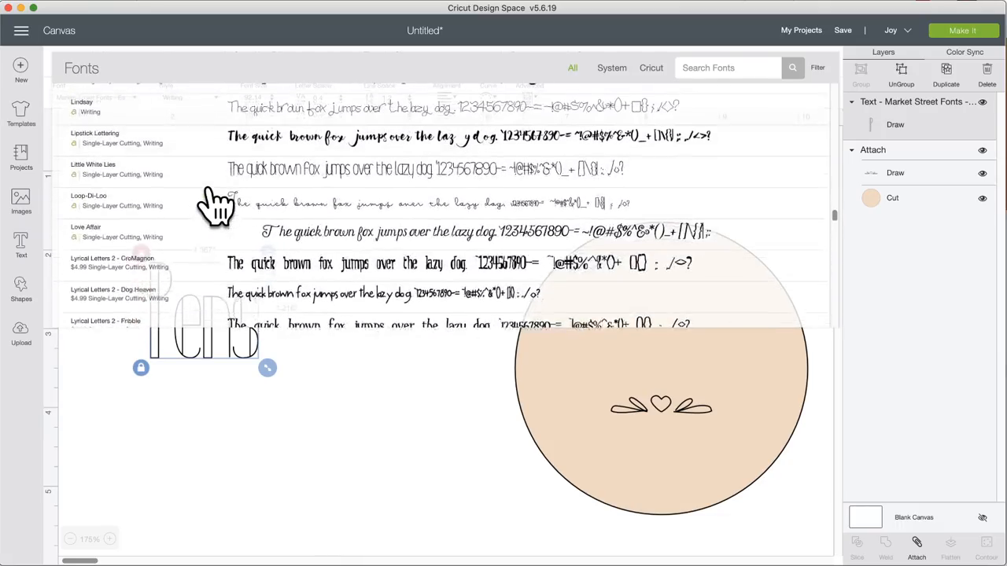
scroll(216, 203, up, 5)
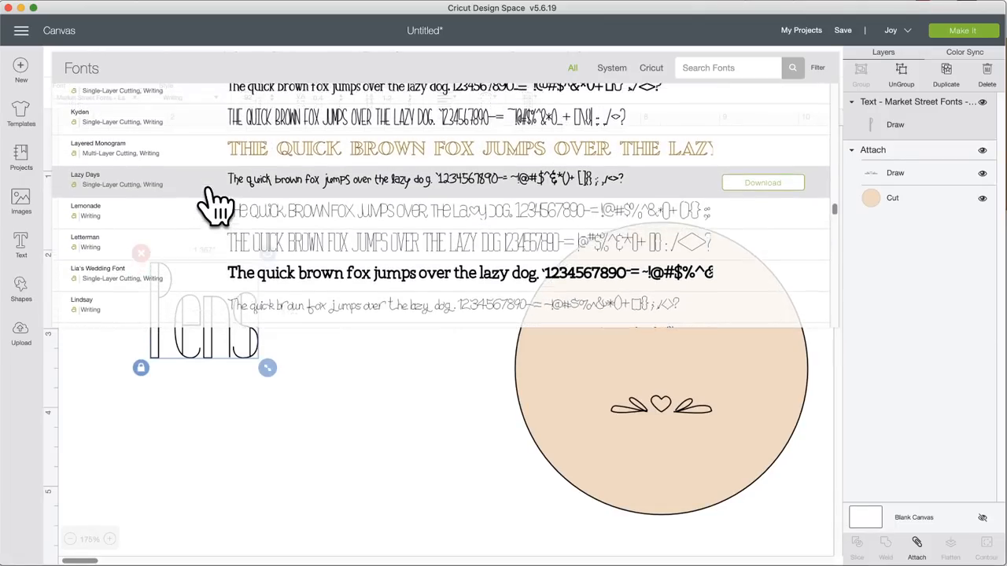
scroll(217, 203, down, 4)
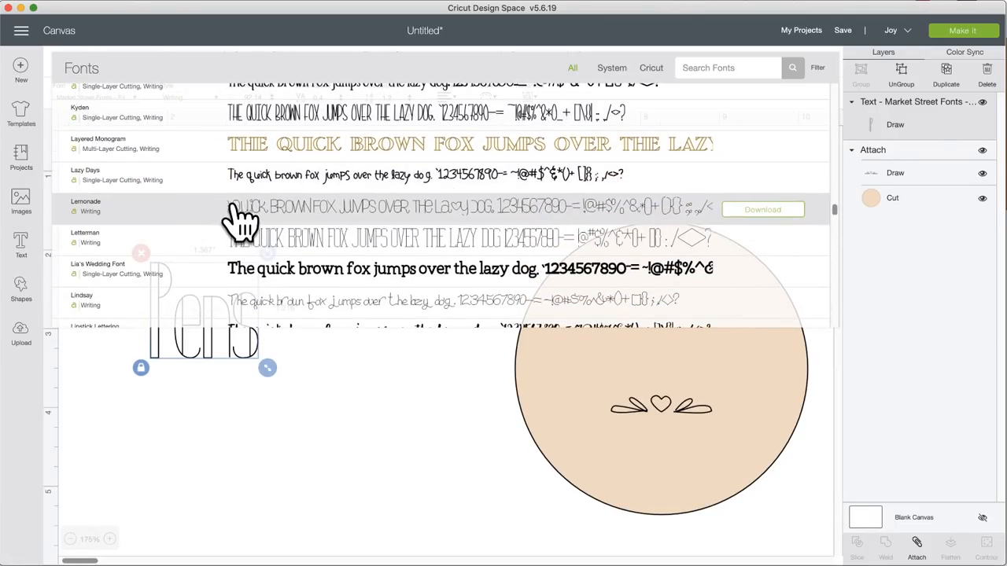
click(240, 218)
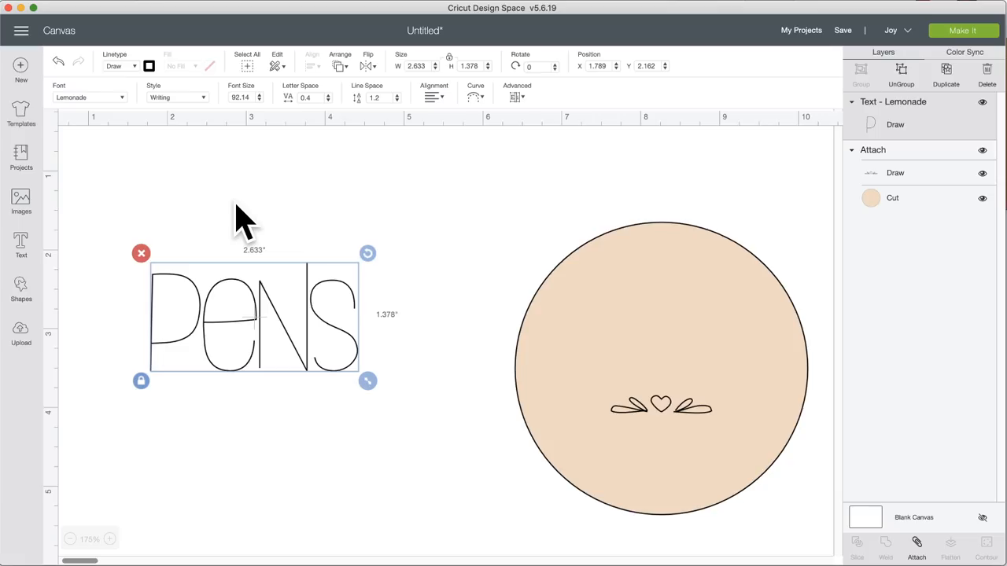
Step: Move the "Pens" text onto the circle above the heart flourish and scale it down to about 2.14 in wide
click(233, 247)
drag(240, 315, 659, 321)
drag(775, 401, 715, 358)
Step: Detach the circle label from its heart flourish and send the circle to the back behind the text
click(661, 403)
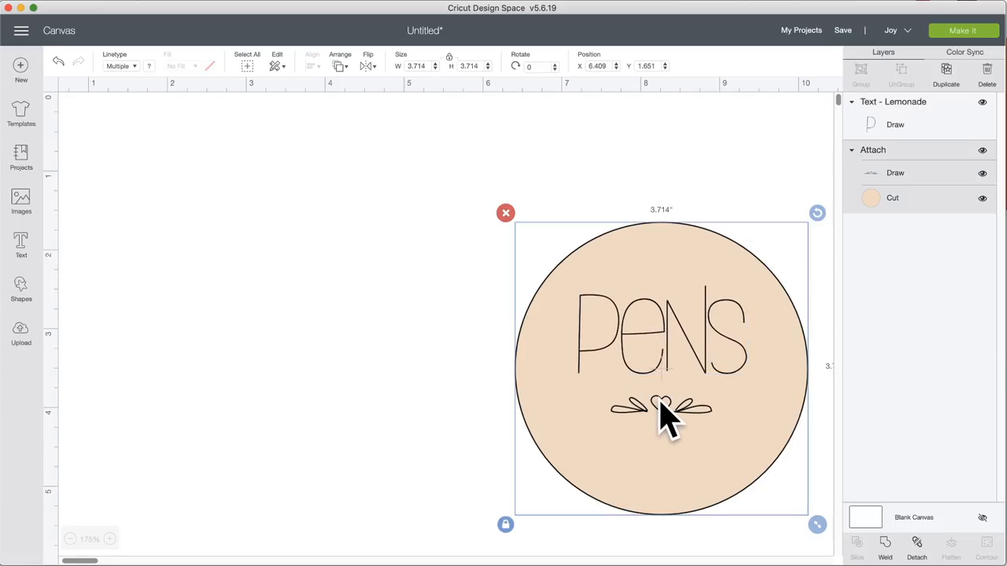
click(918, 543)
click(676, 266)
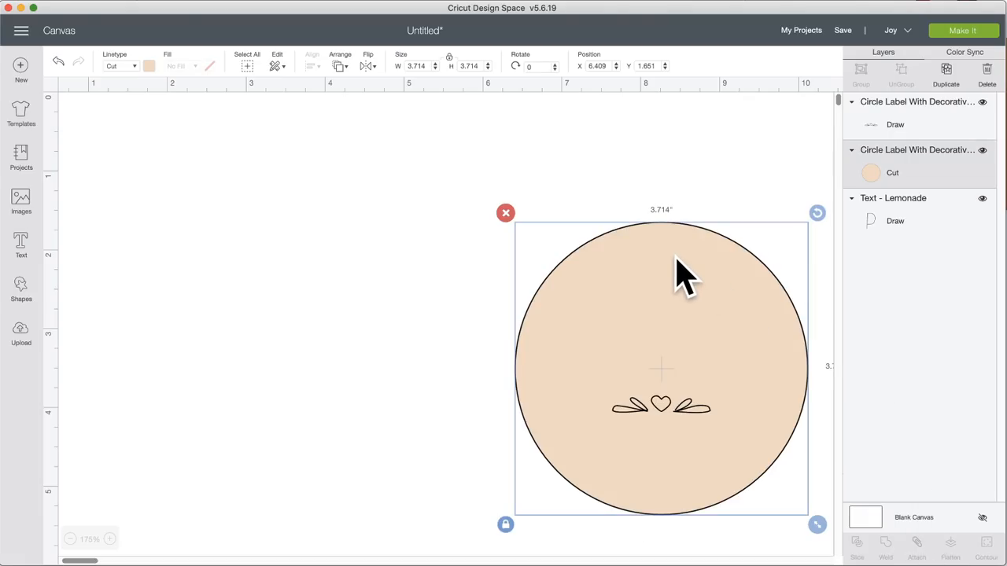
click(344, 67)
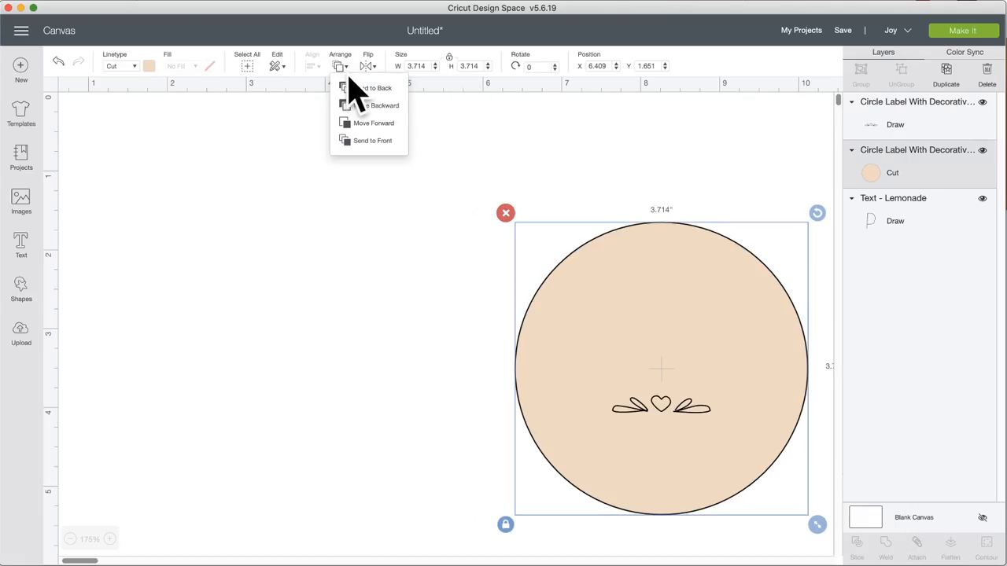
click(351, 91)
Step: Move the heart flourish lower in the circle and center it horizontally with the circle
click(675, 421)
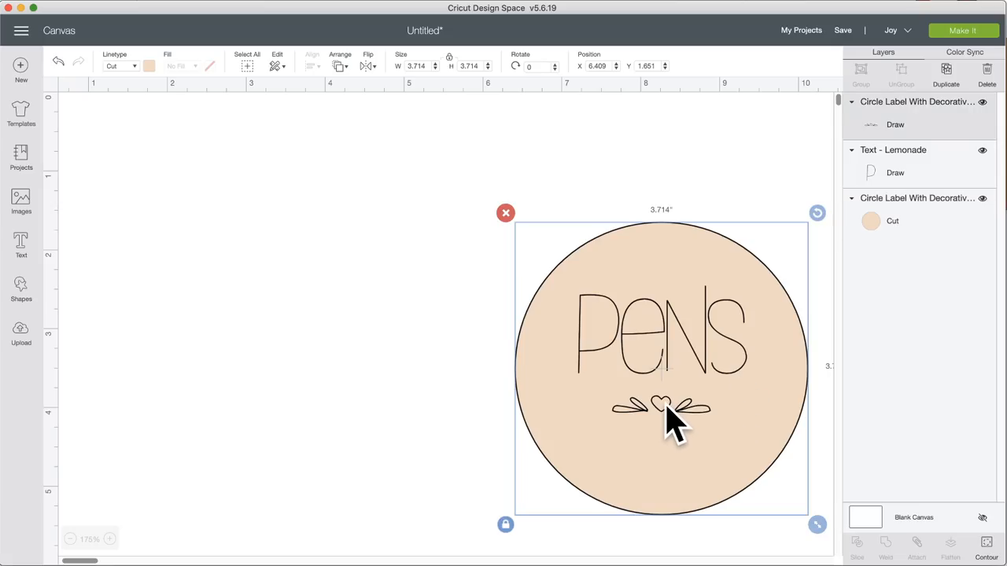
drag(669, 435, 669, 459)
click(445, 457)
drag(436, 441, 751, 493)
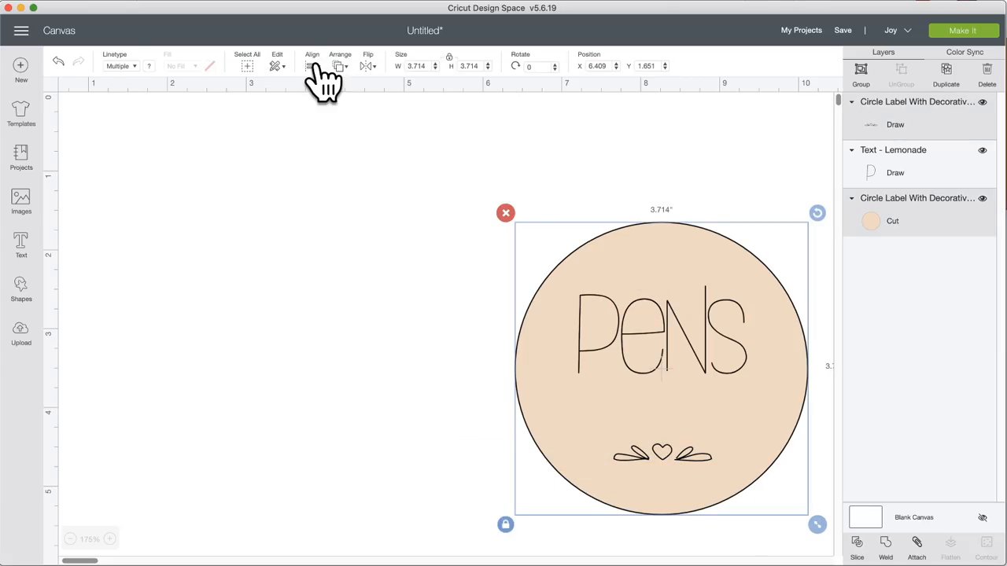
click(314, 68)
click(356, 122)
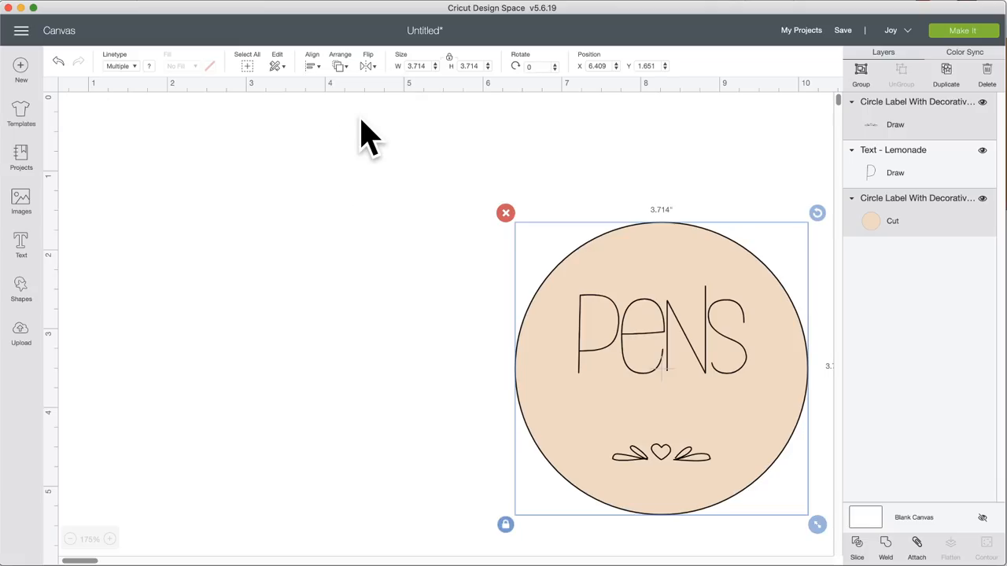
Step: Move the "Pens" text slightly lower in the circle and center it horizontally with the circle
click(666, 209)
mouse_move(650, 337)
mouse_down()
mouse_move(657, 354)
mouse_move(650, 346)
mouse_up()
click(585, 191)
drag(553, 200, 660, 358)
click(312, 66)
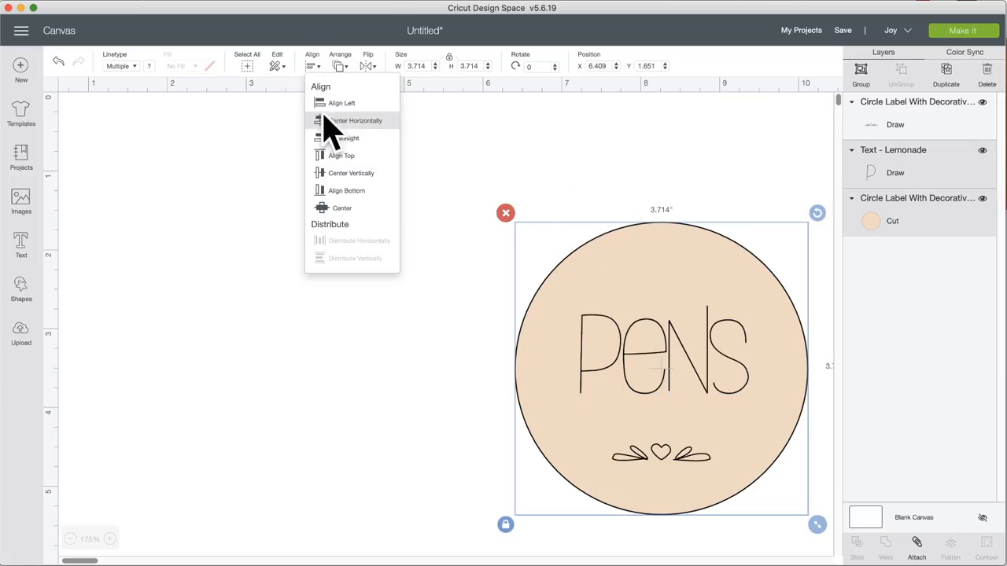
click(323, 121)
click(337, 128)
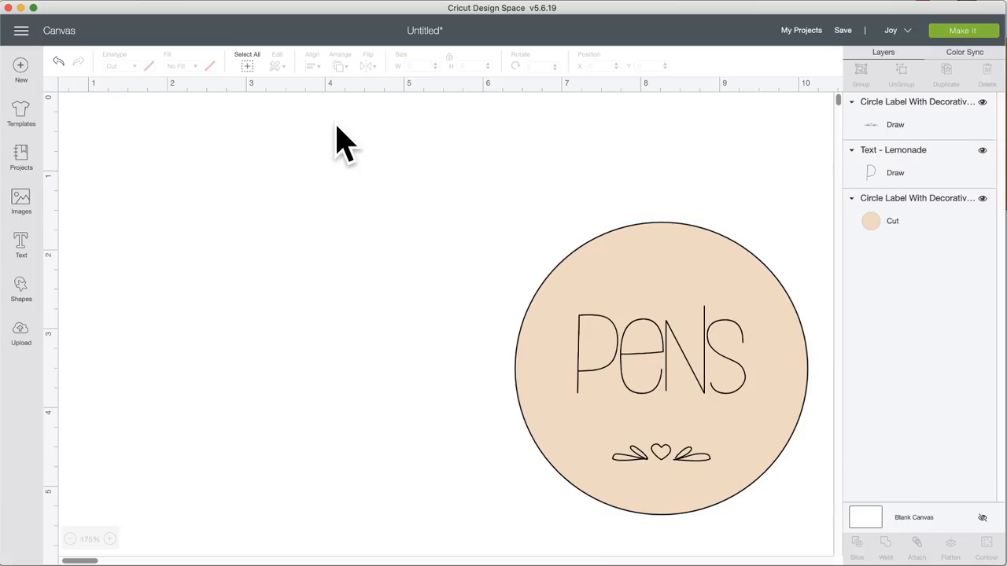
Step: Move the whole label to about X 2.226, Y 0.675 and group its flourish, text and circle
drag(533, 163, 764, 524)
drag(739, 425, 411, 348)
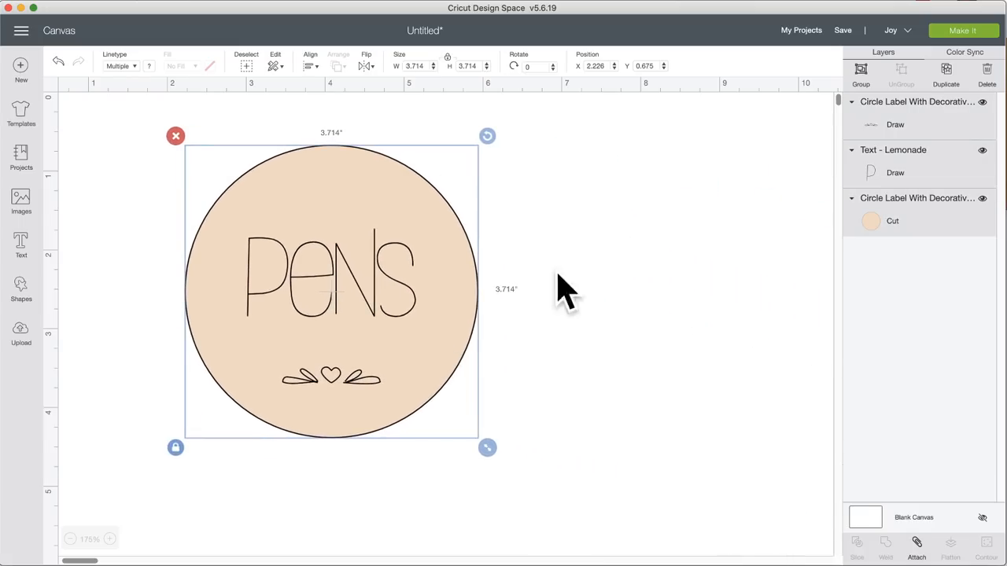
click(860, 74)
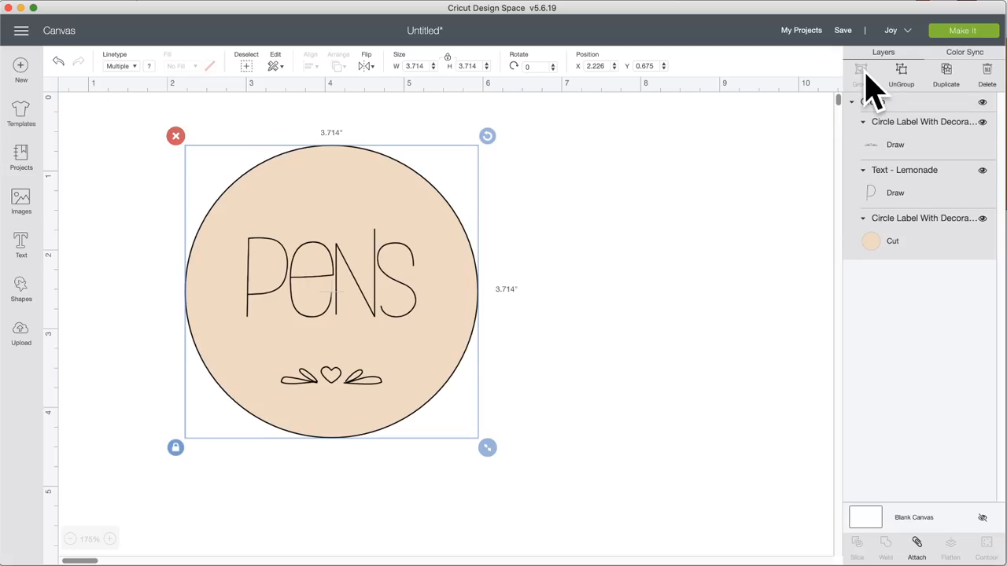
click(686, 228)
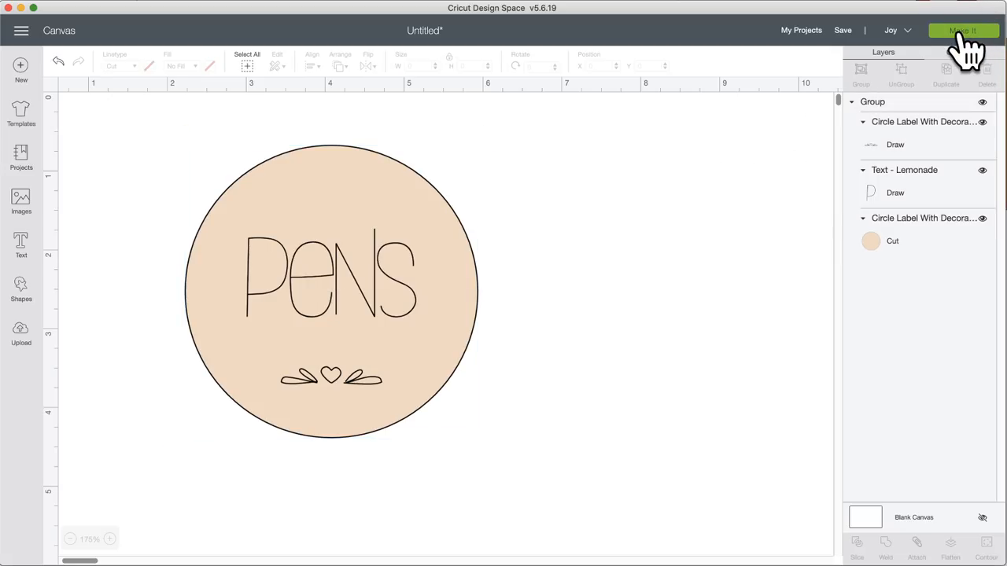
Step: Preview the Joy project with Without Mat loading, examine the separate draw and cut layouts, and return to the canvas
click(961, 34)
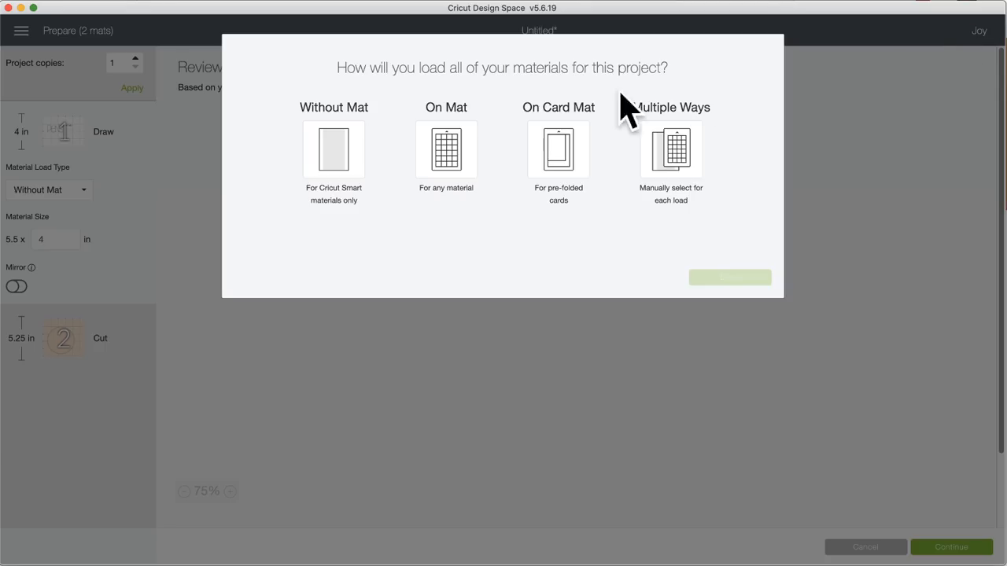
click(343, 159)
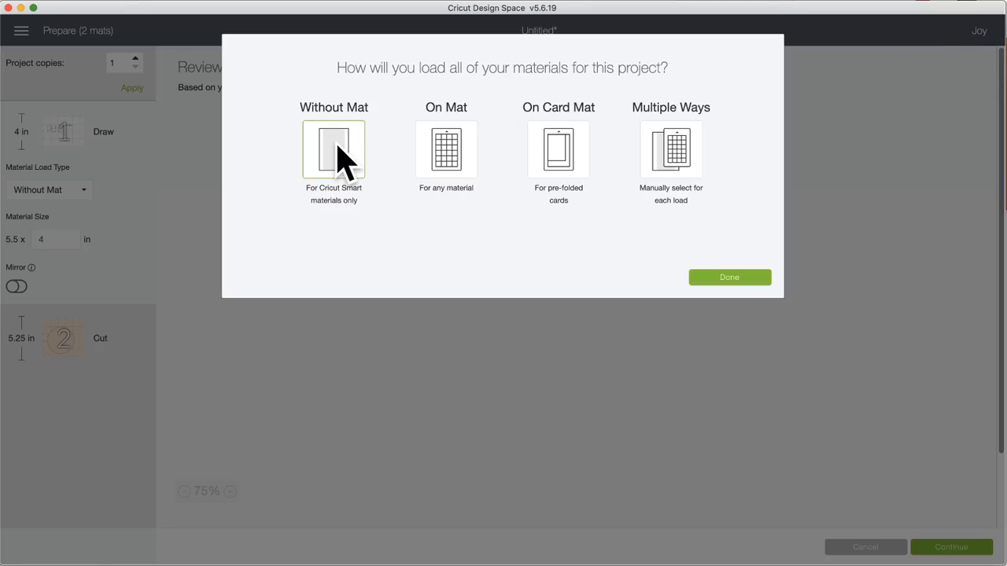
click(730, 279)
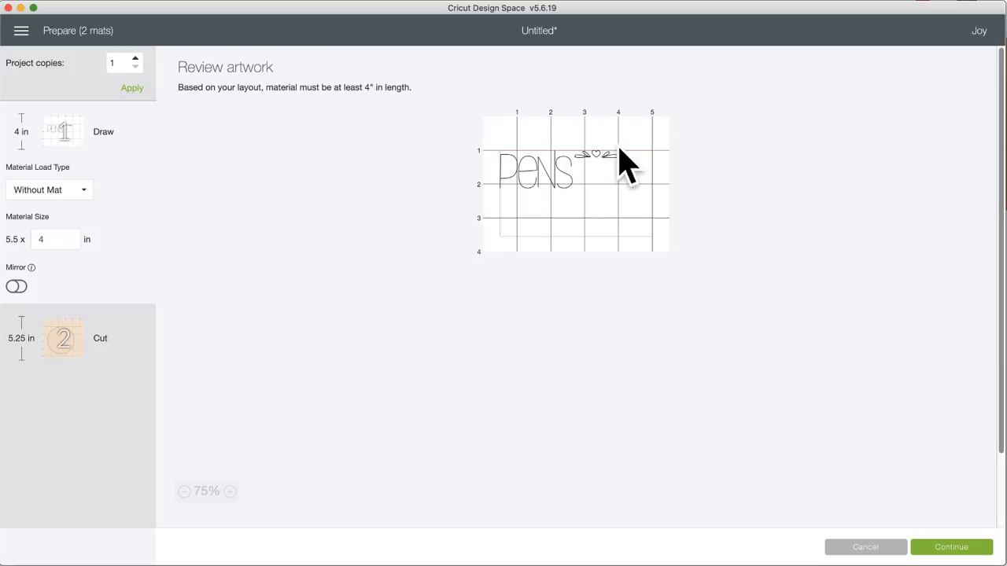
click(63, 338)
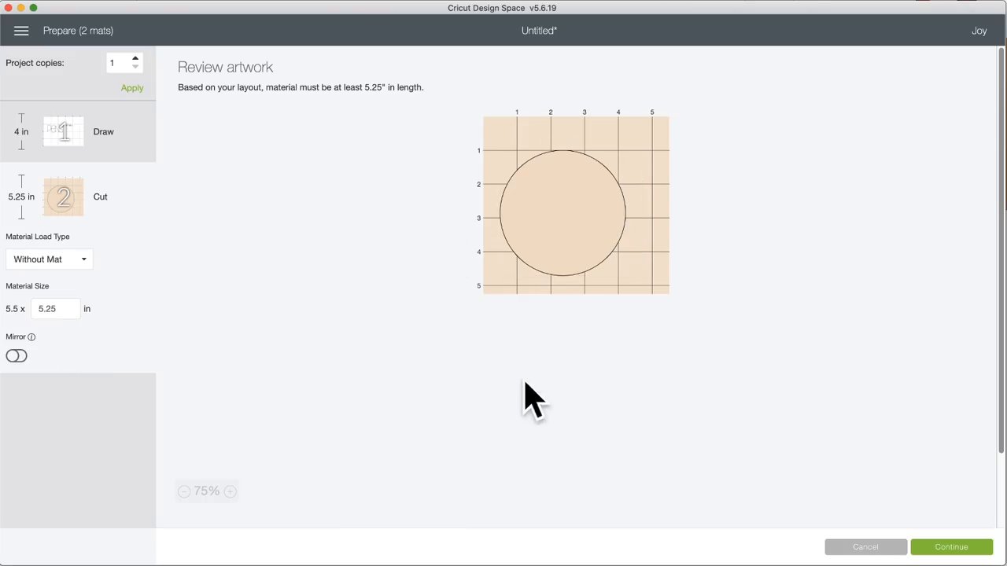
click(863, 548)
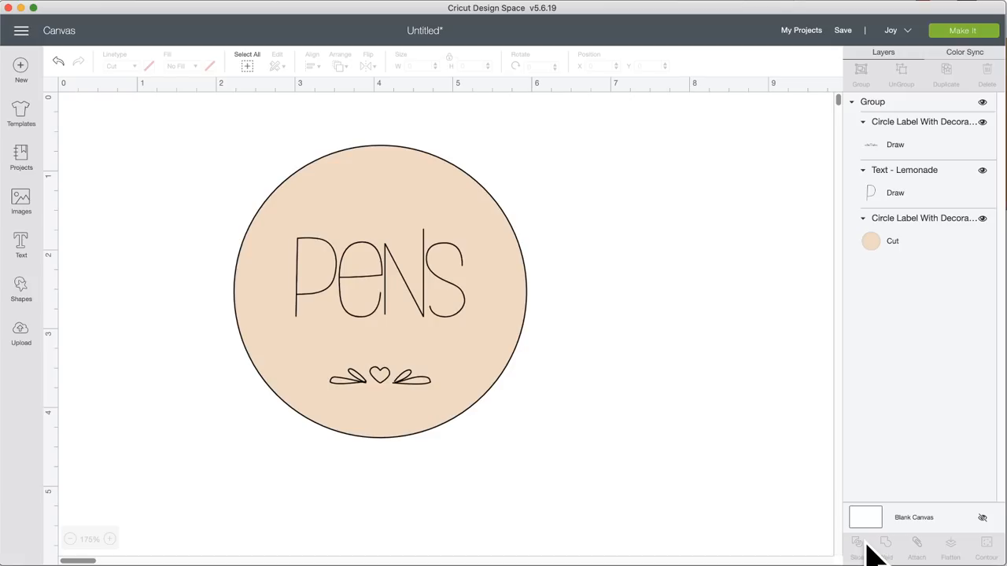
Step: Switch the machine to Maker, preview its draw and cut mats, and return to the canvas
click(905, 36)
click(861, 67)
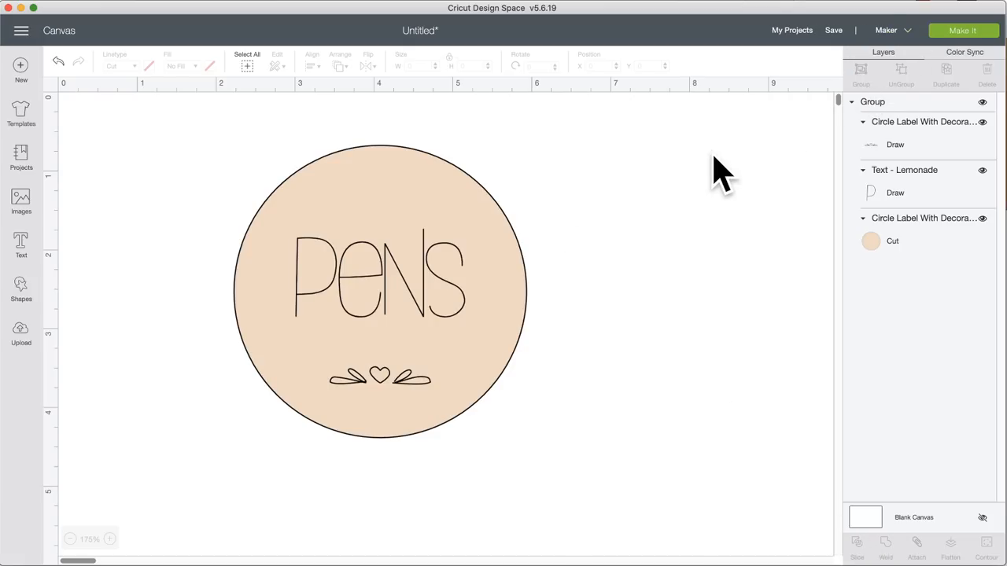
click(966, 31)
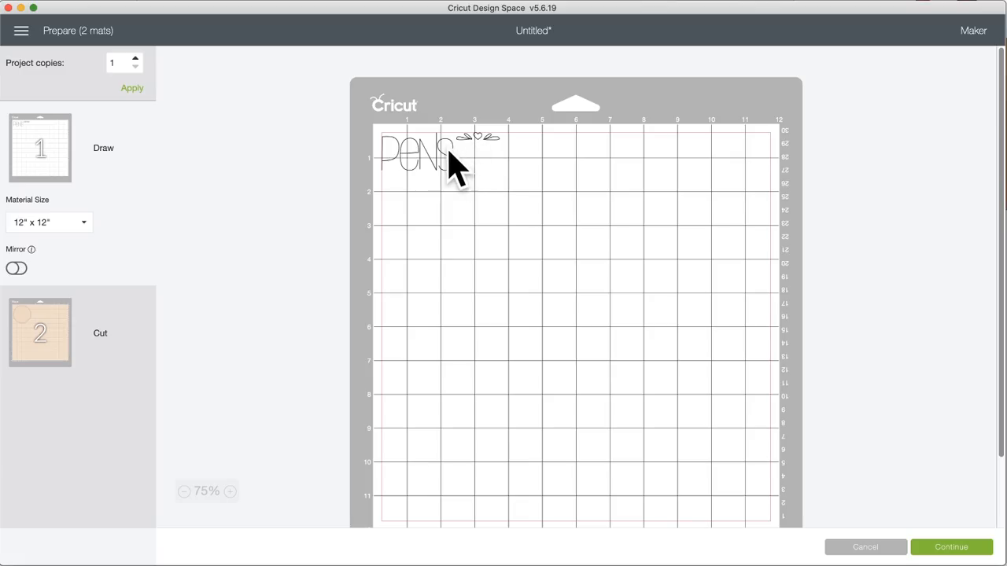
click(57, 346)
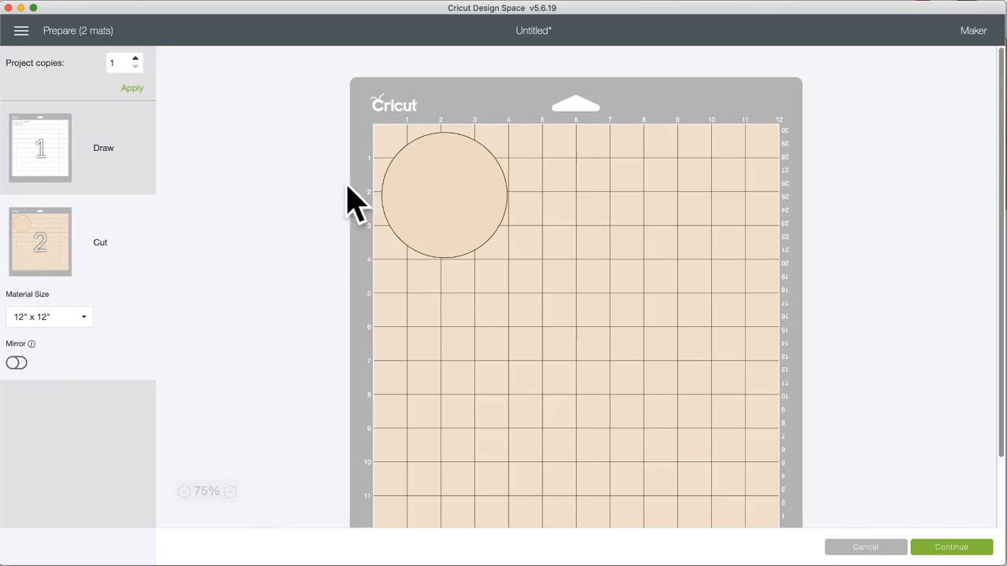
click(865, 547)
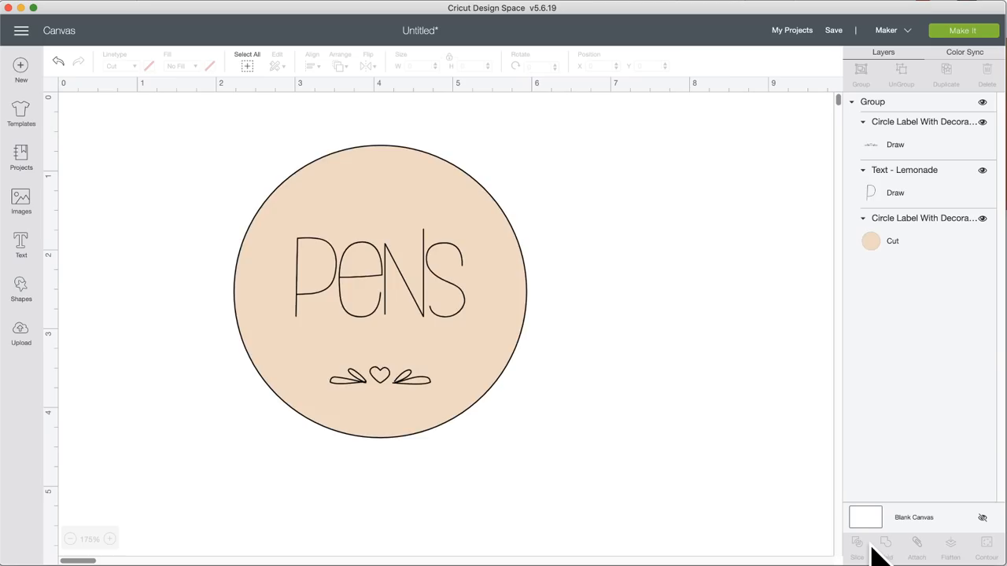
Step: Select the flourish, "Pens" text and circle layers of the group and attach them together
drag(156, 112, 582, 468)
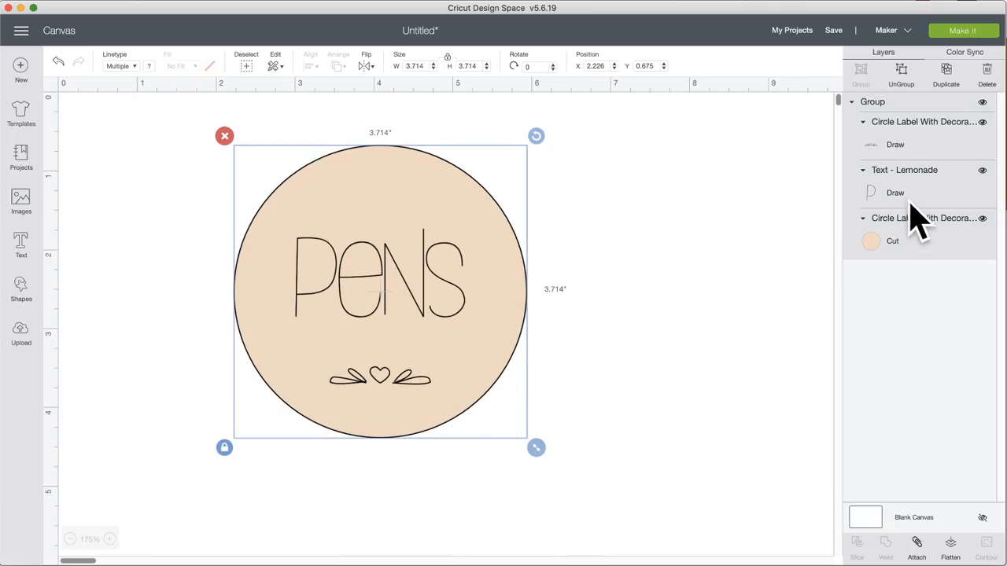
click(774, 207)
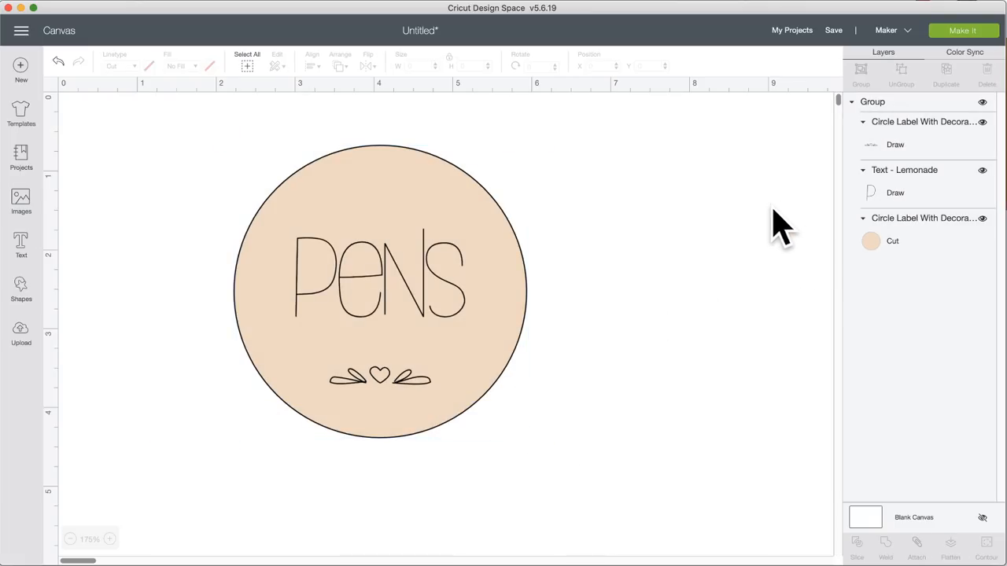
click(905, 146)
shift+click(920, 191)
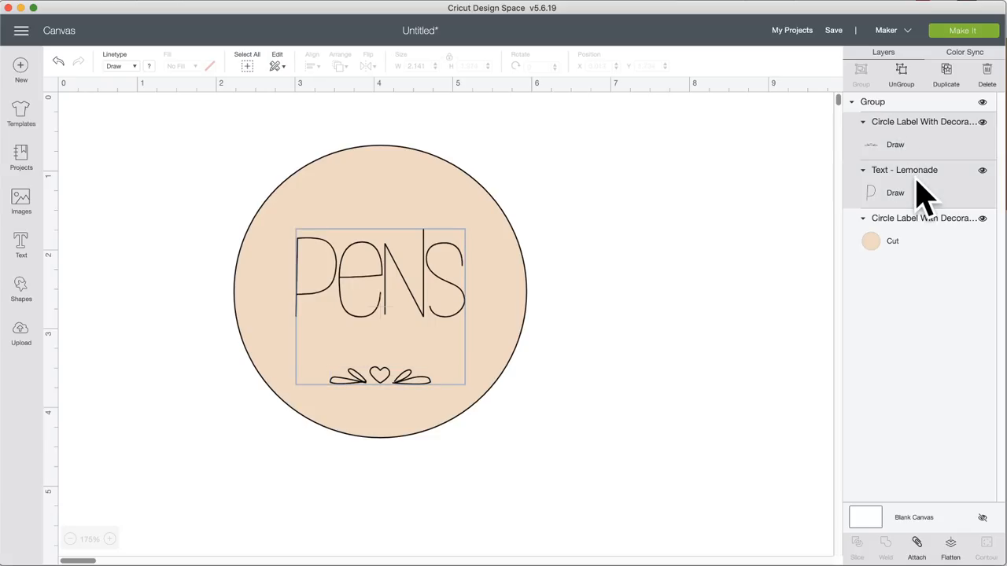
shift+click(911, 235)
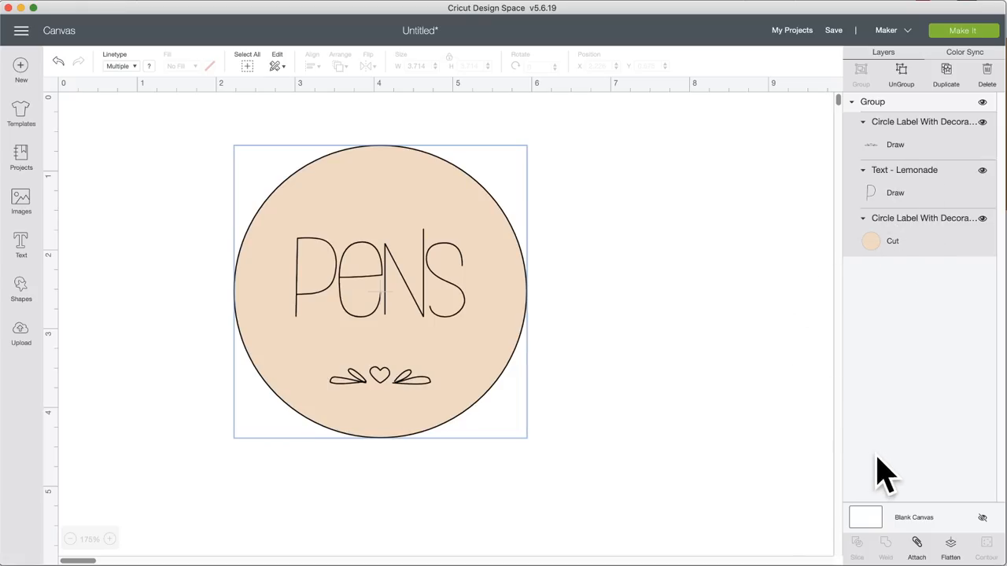
click(920, 555)
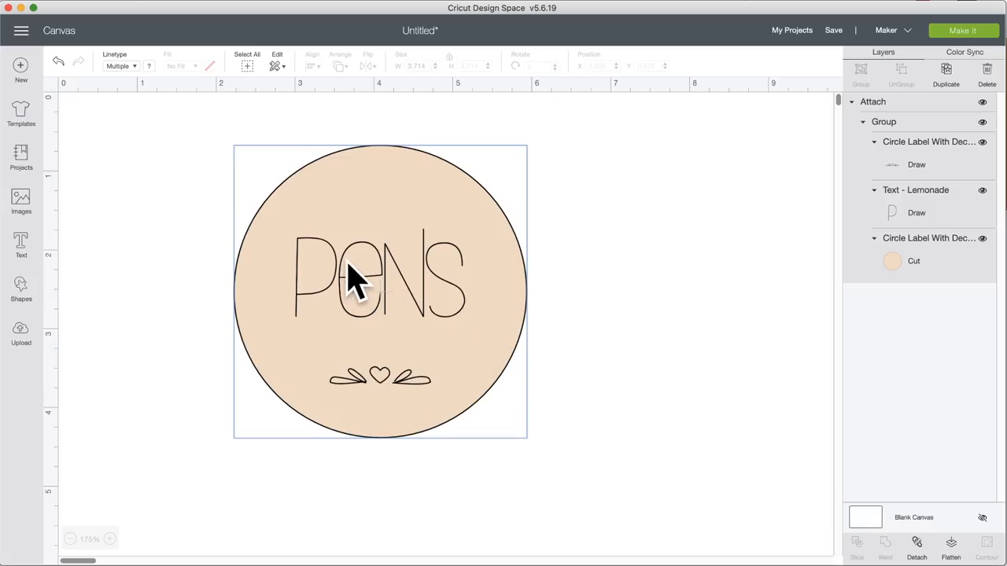
Step: Preview the attached label on the Maker mat and return to the canvas
click(596, 219)
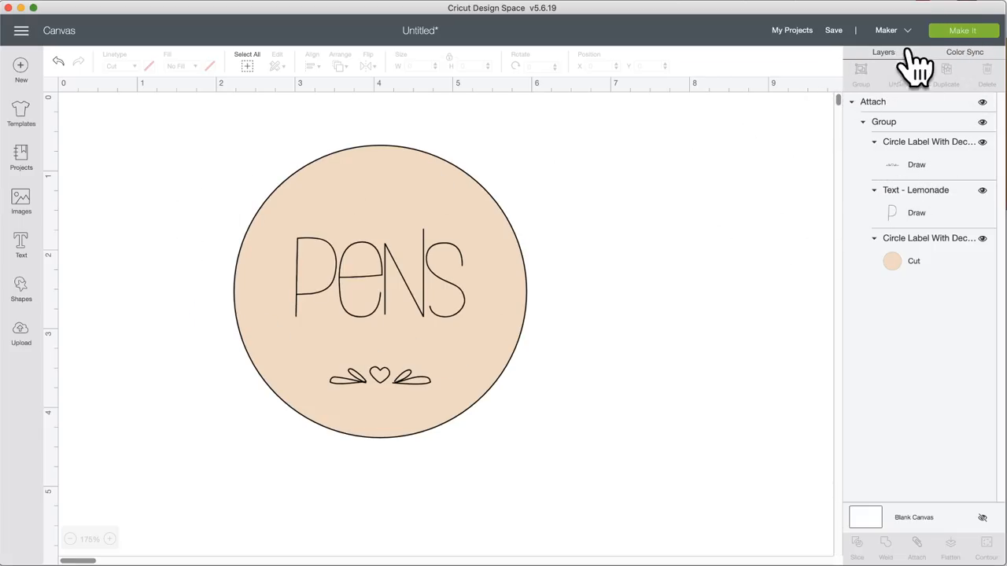
click(955, 48)
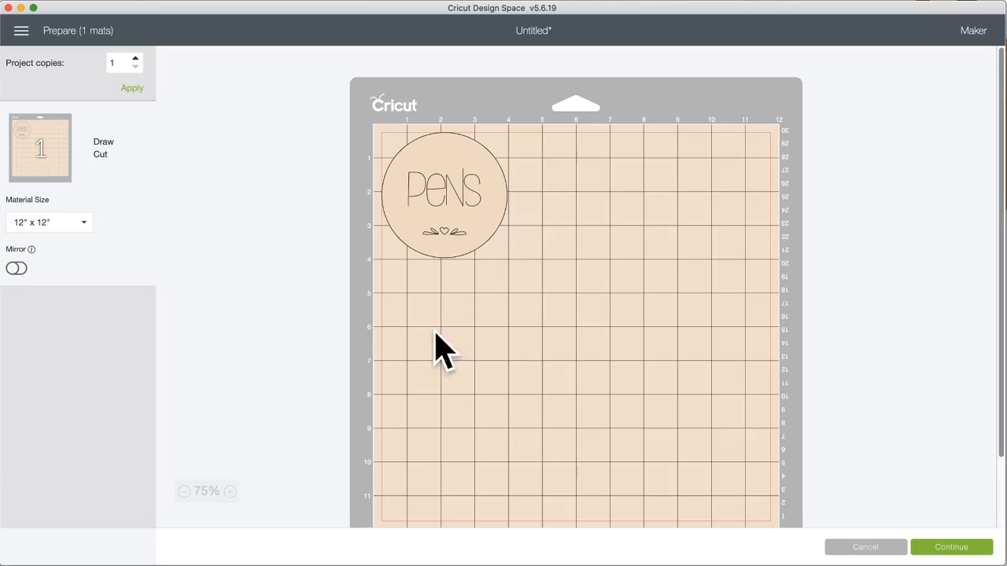
click(874, 549)
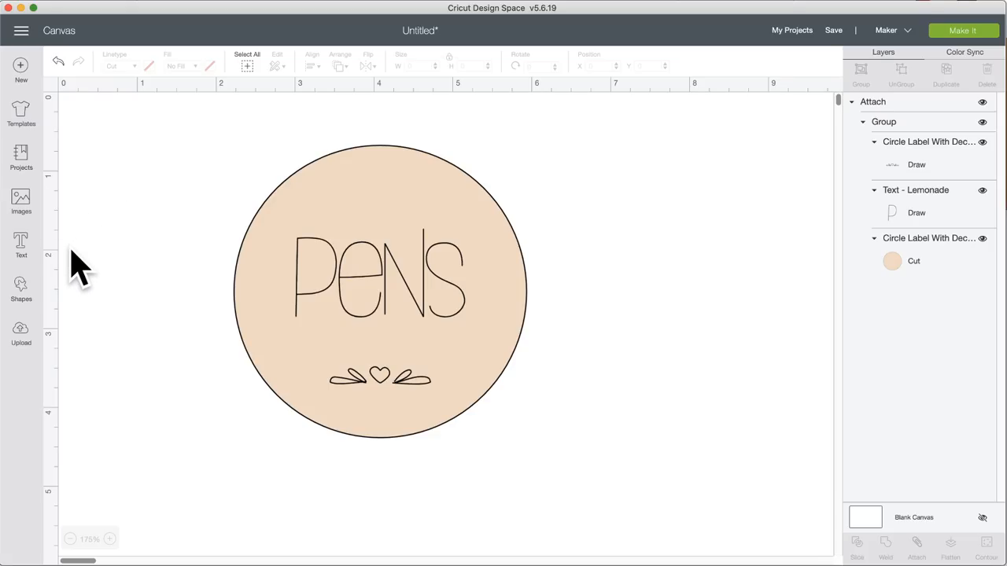
Step: Start a new text box, view the filter categories of its font list, and leave without adding text
click(21, 245)
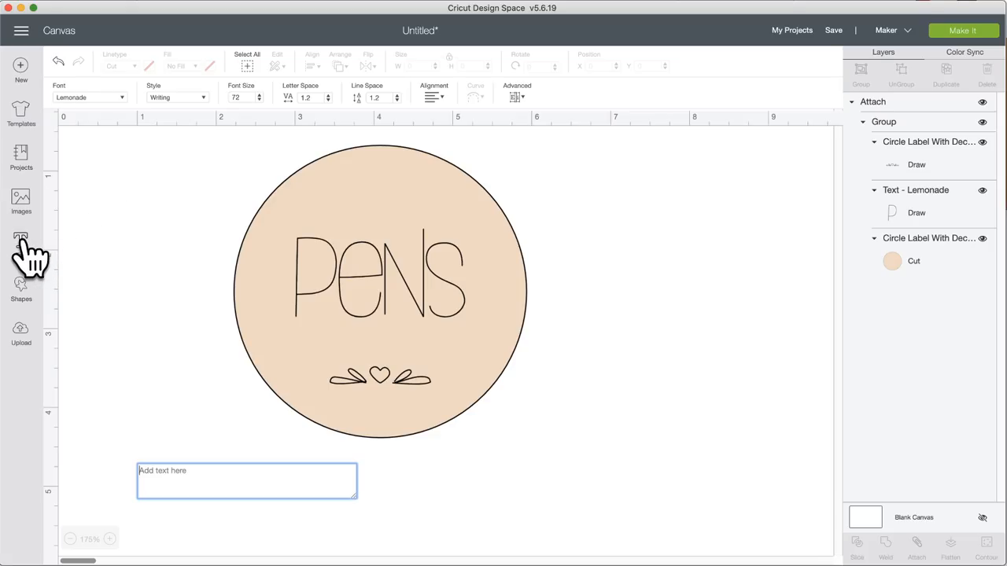
click(105, 99)
click(817, 68)
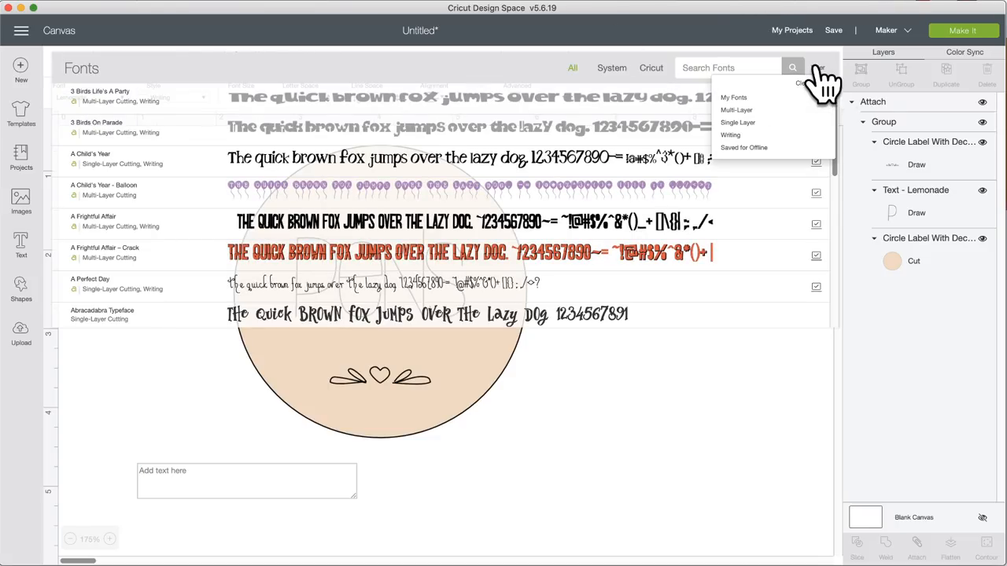
click(617, 460)
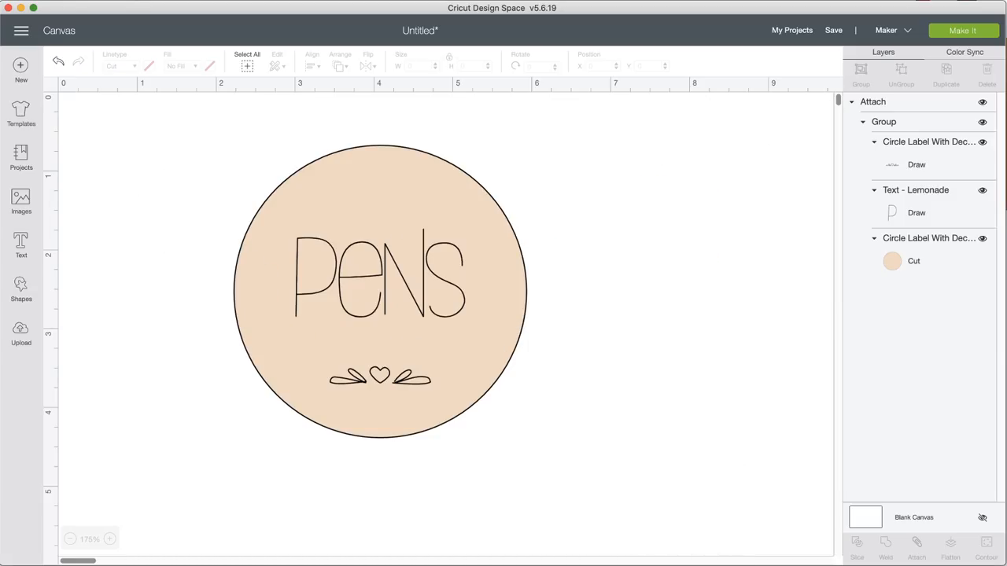
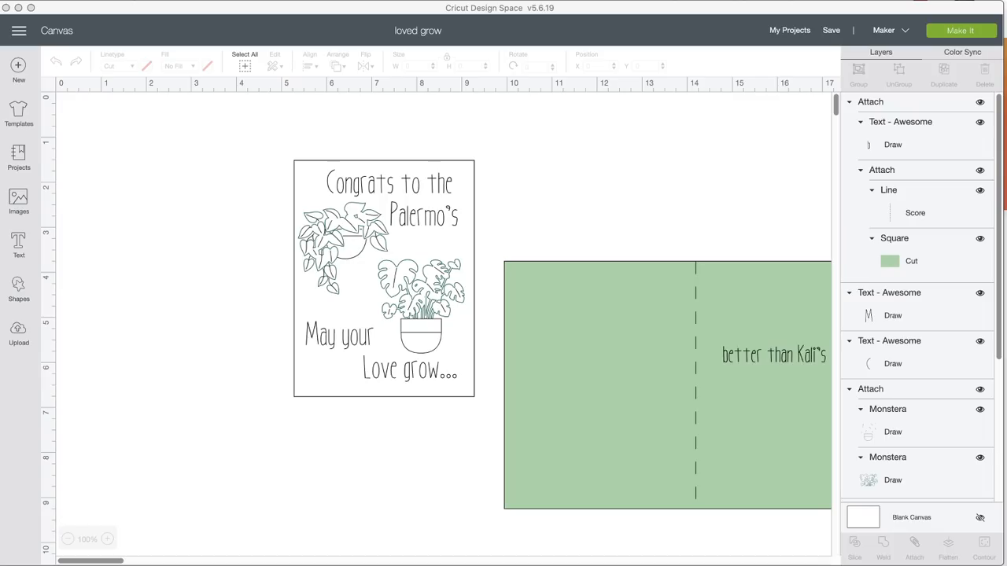
Step: Switch the machine for the "loved grow" card project to Cricut Joy
click(801, 26)
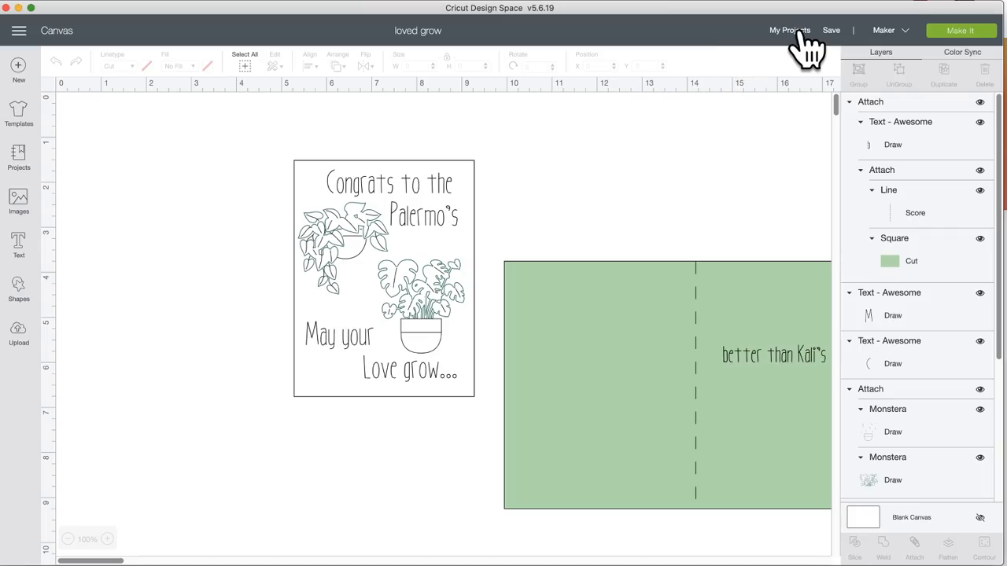
click(885, 31)
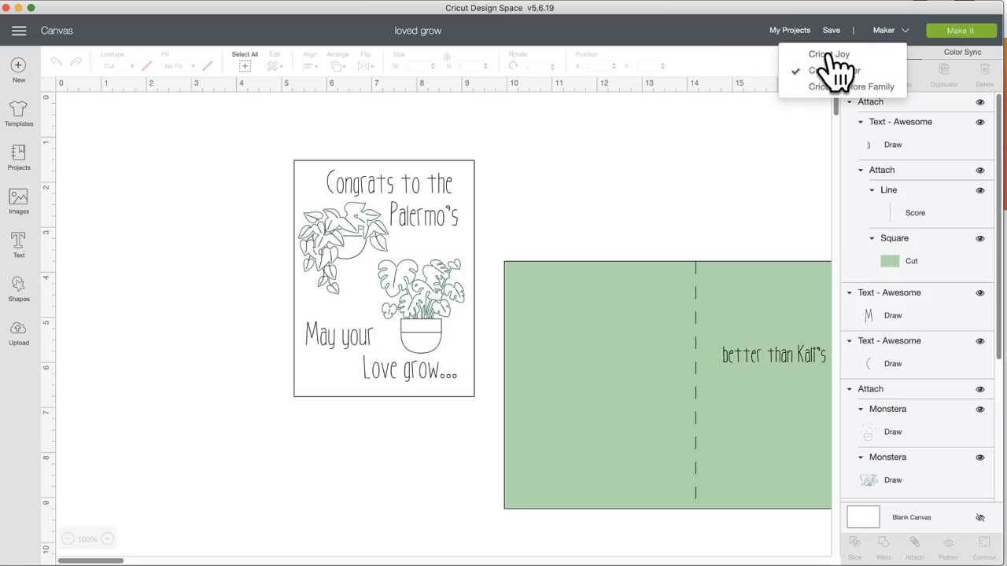
click(832, 50)
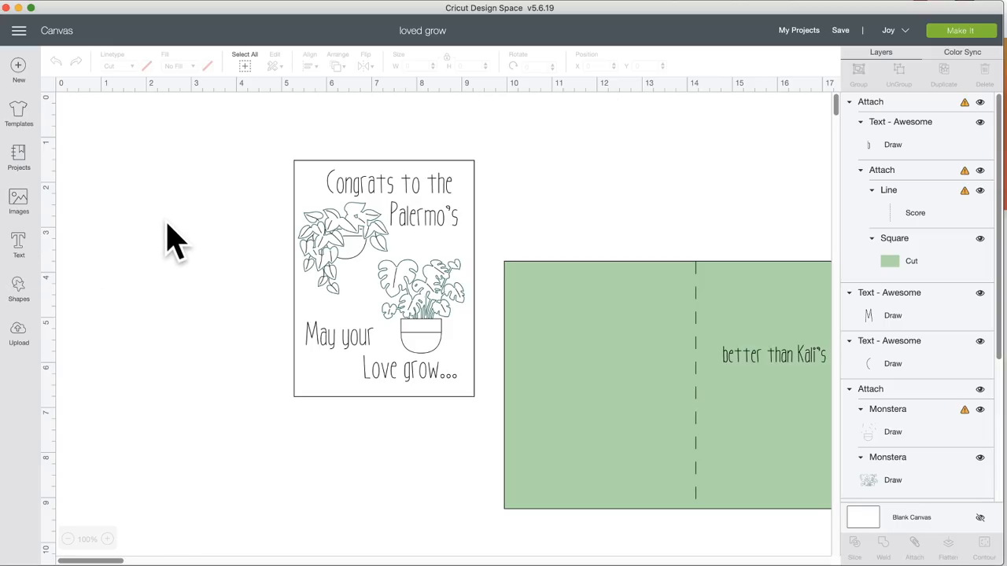
Step: Add a text below the card front with the couple's first names joined by an ampersand, correcting the stray letter
click(24, 244)
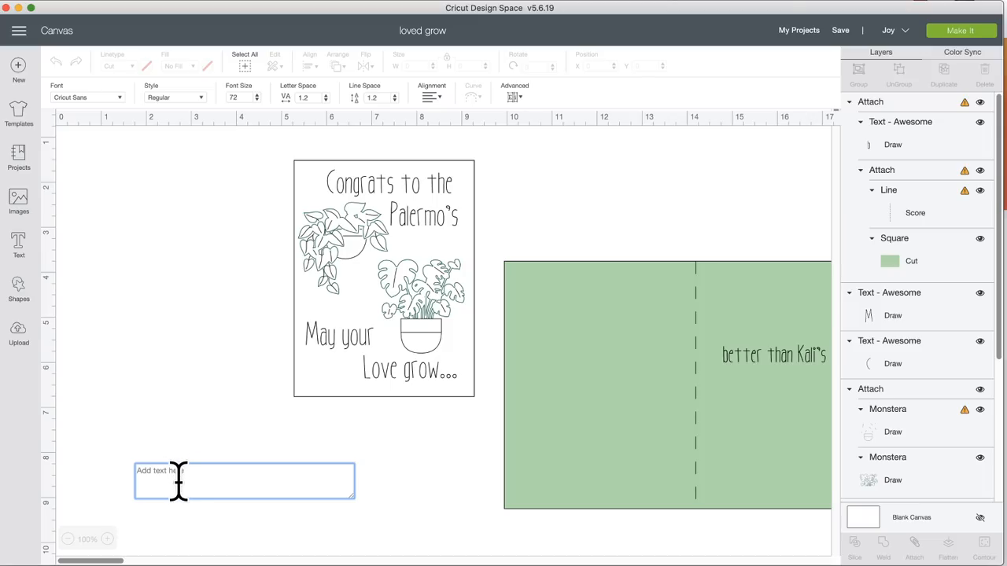
text(Kali)
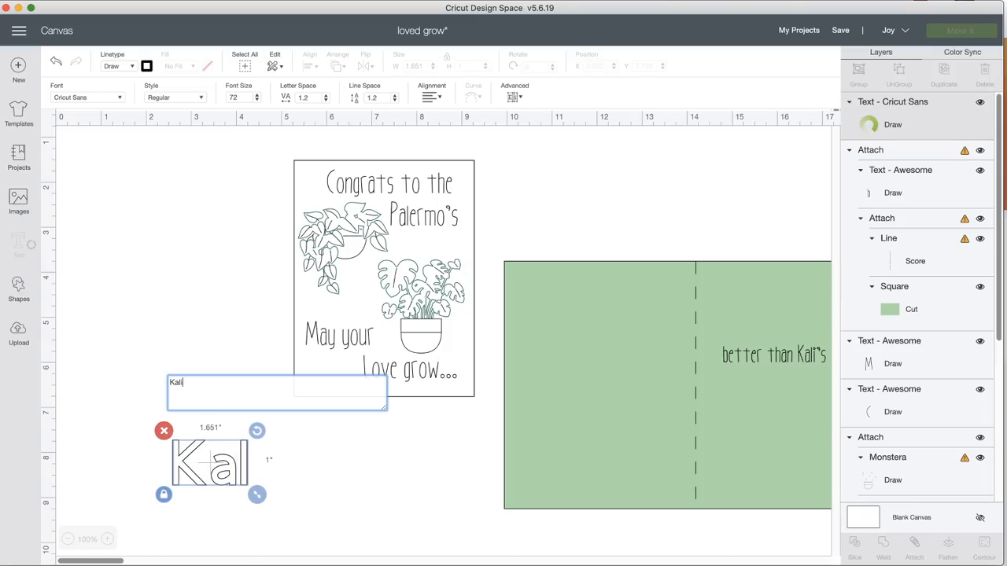
text( n&)
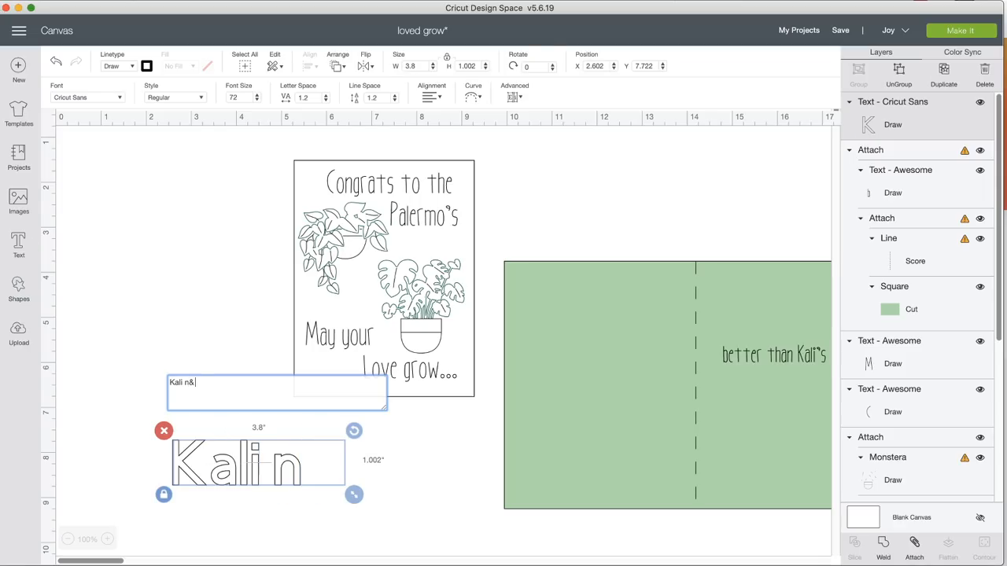
text( Joe)
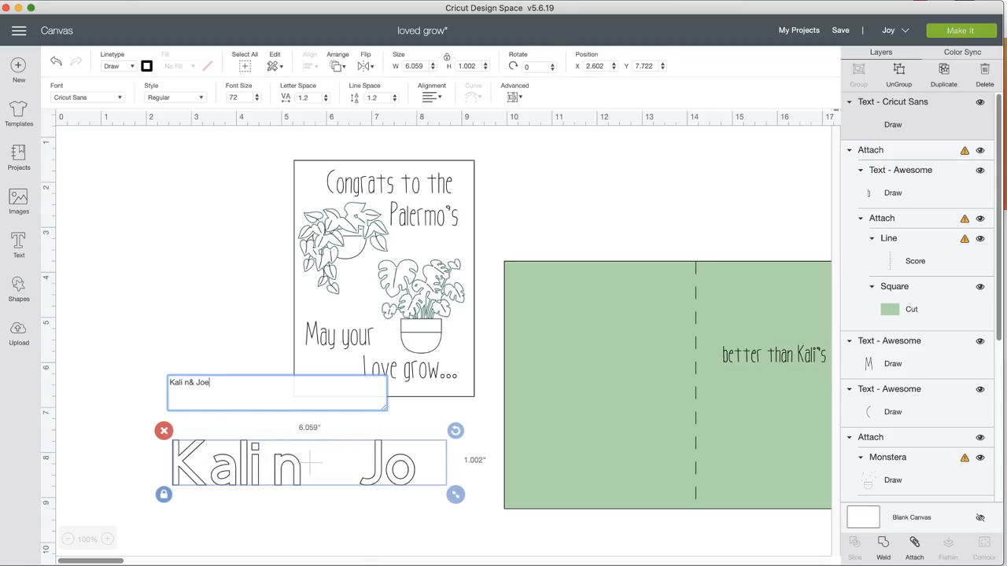
text(y)
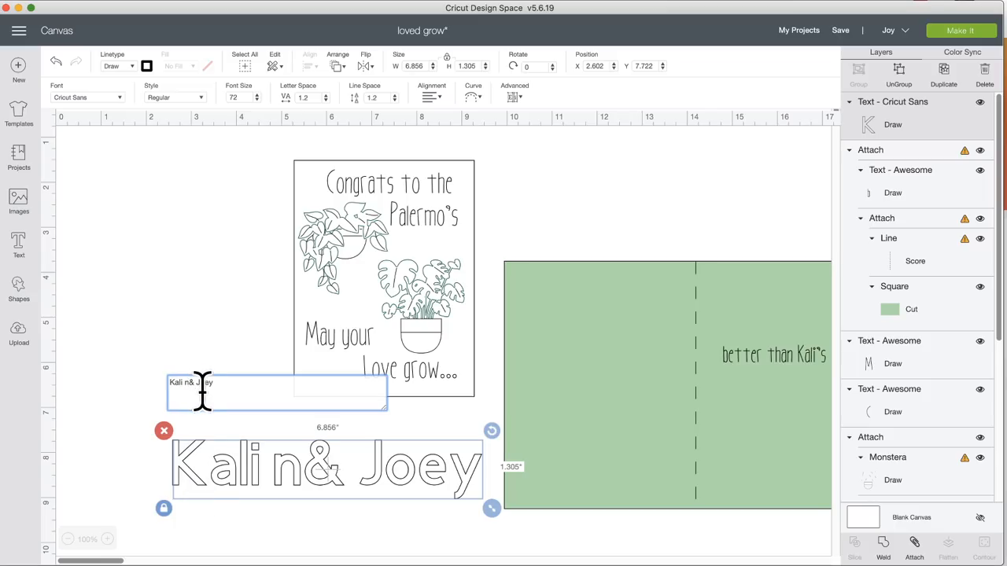
key(BackSpace)
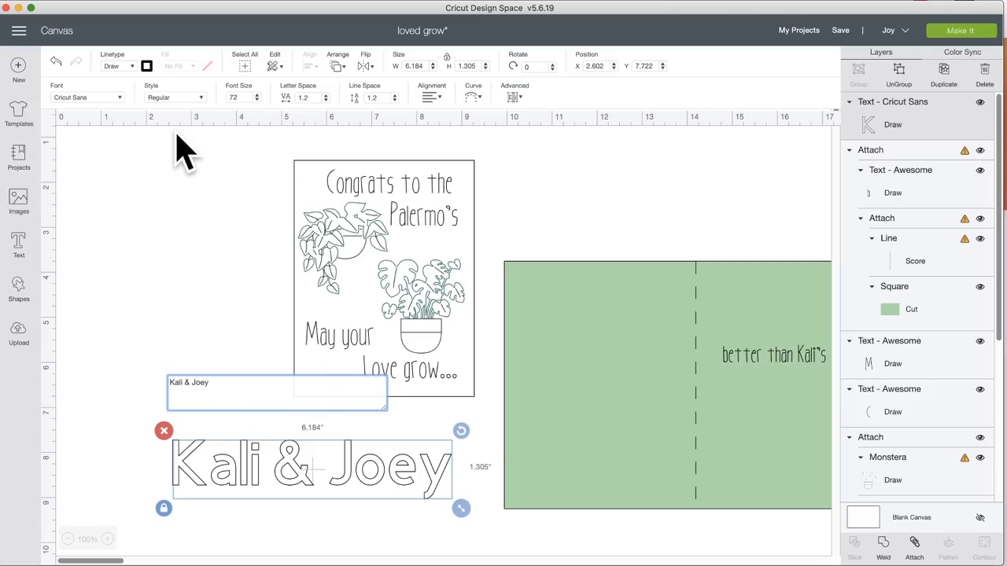
click(111, 98)
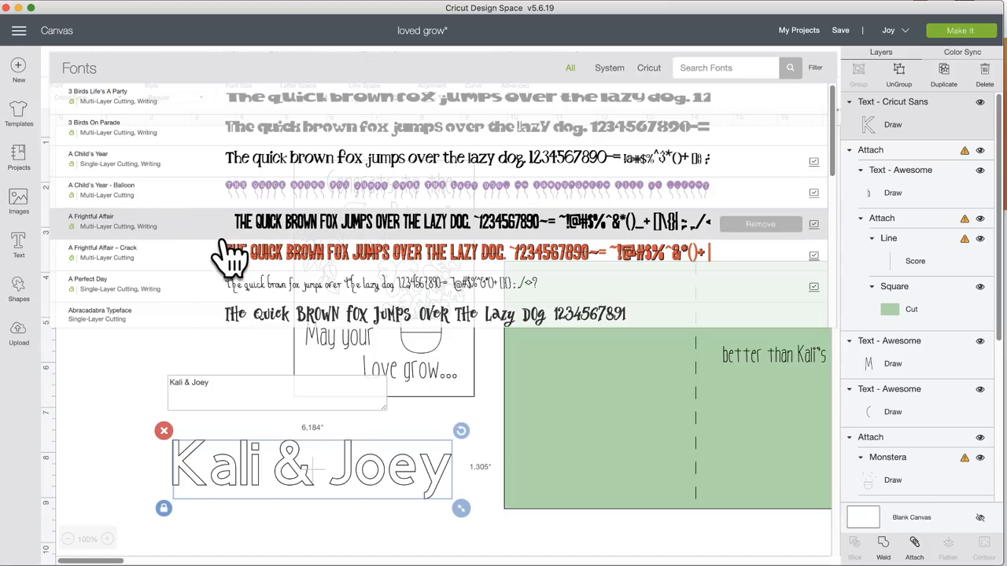
scroll(230, 256, down, 5)
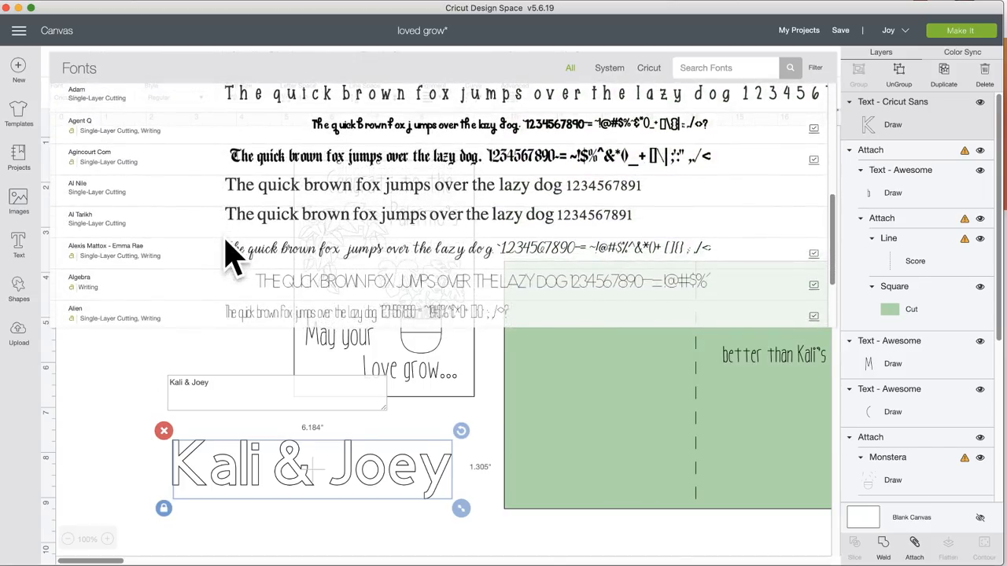
scroll(230, 256, down, 15)
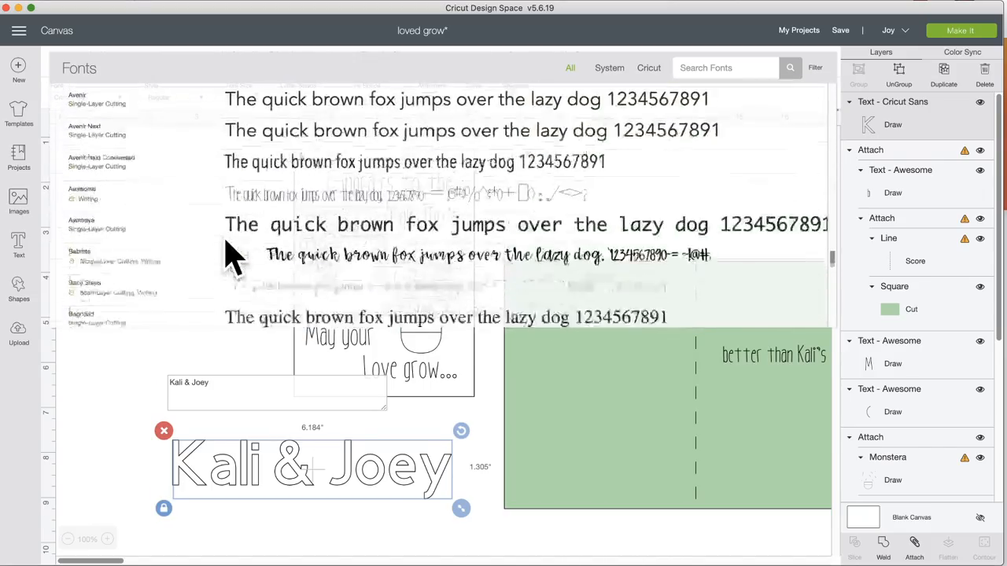
scroll(230, 256, down, 10)
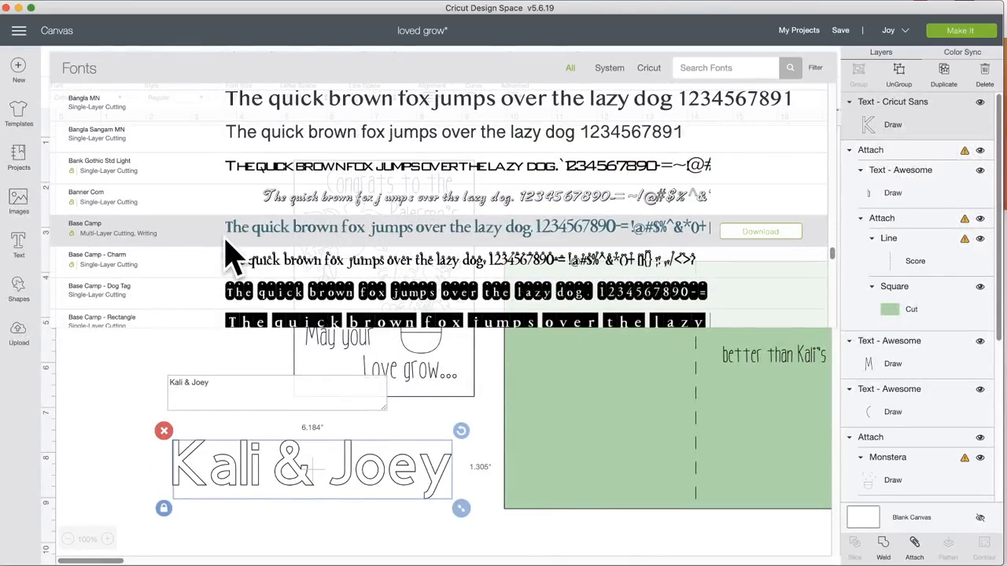
click(202, 382)
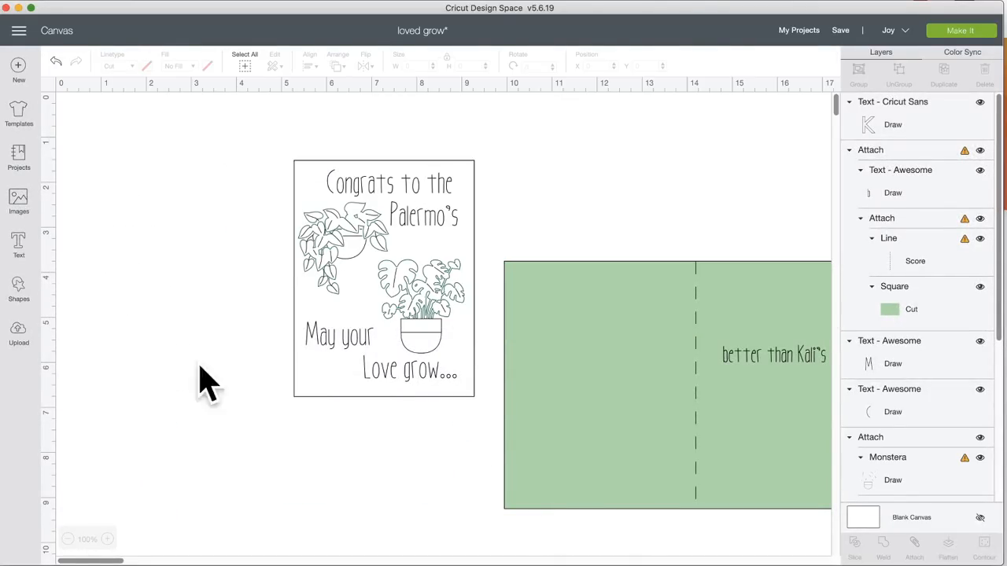
click(346, 358)
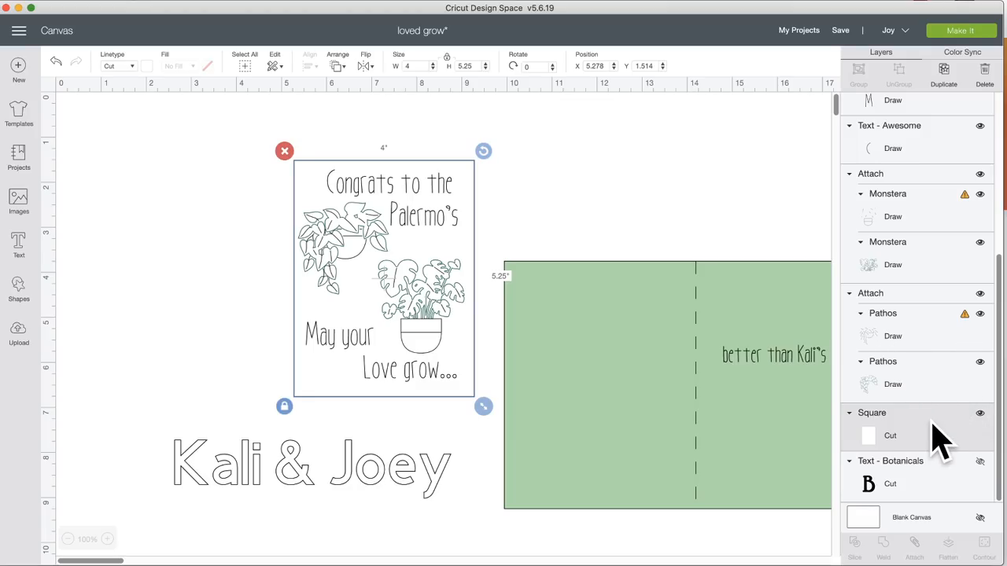
Step: Change the font of the couple's names text to Botanicals
click(247, 474)
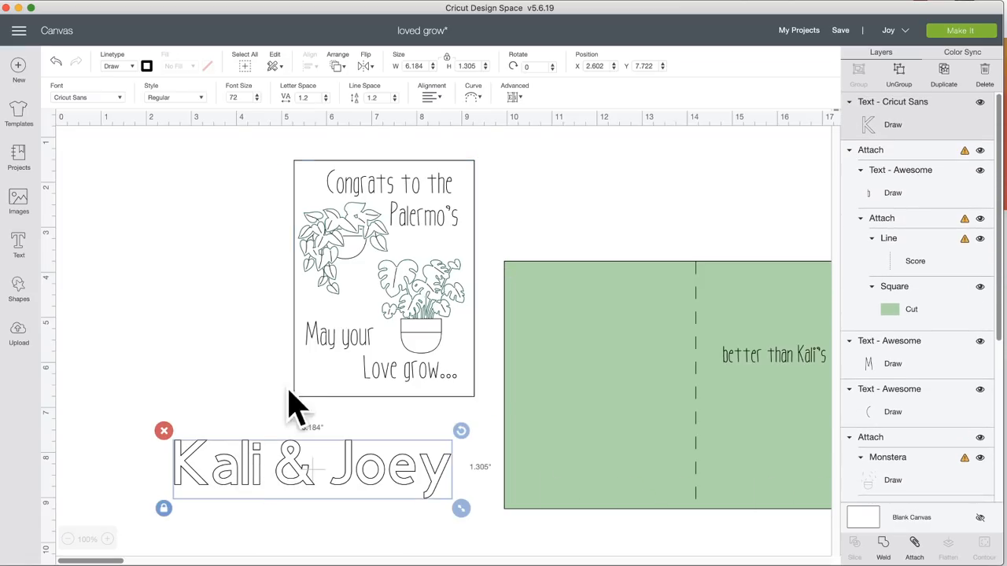
click(114, 101)
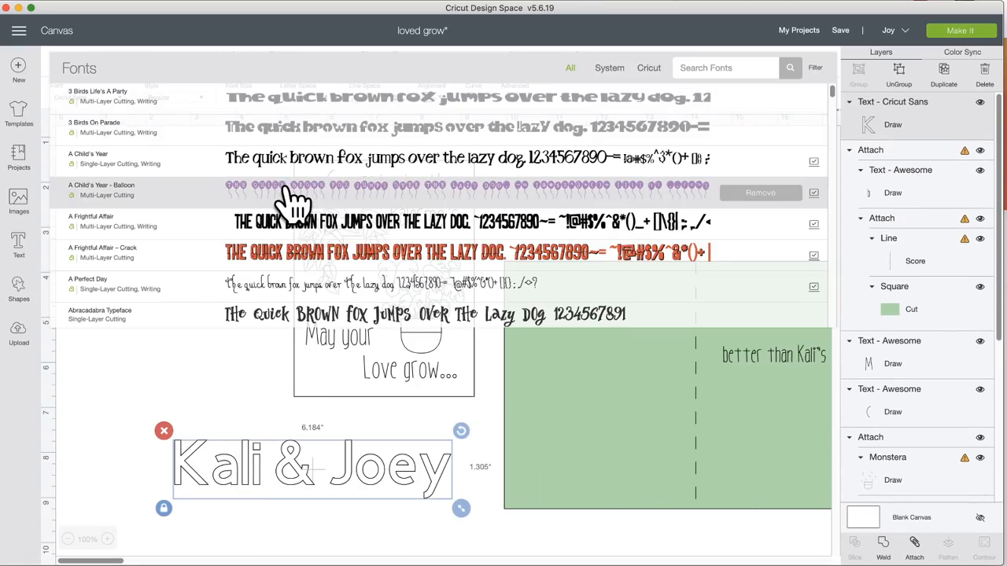
scroll(294, 201, down, 15)
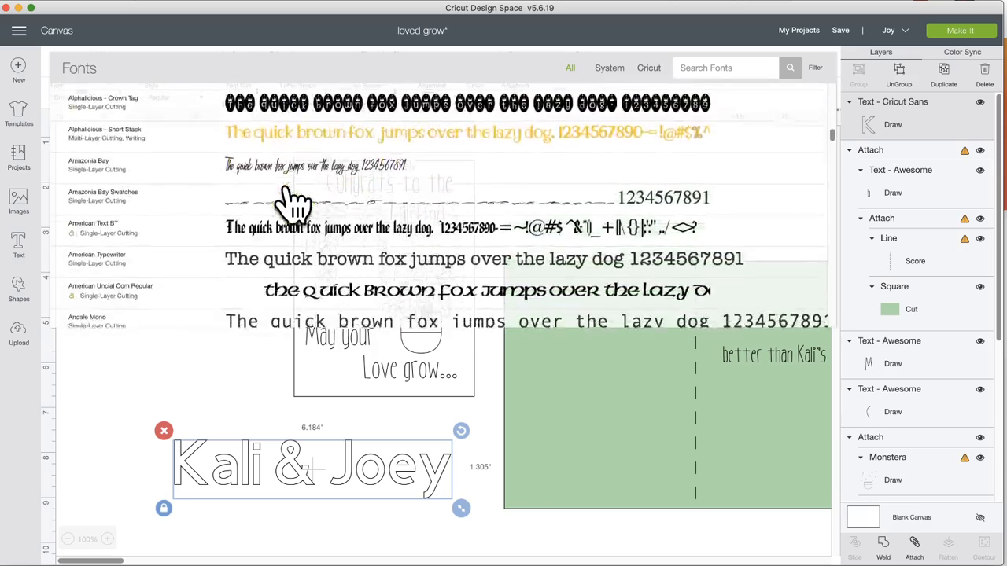
scroll(291, 199, down, 15)
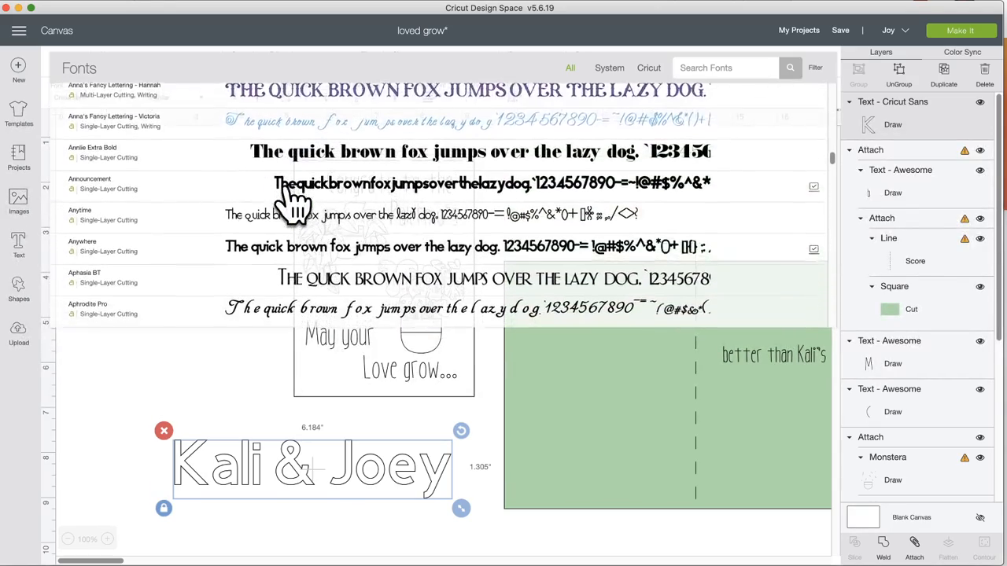
scroll(292, 203, down, 15)
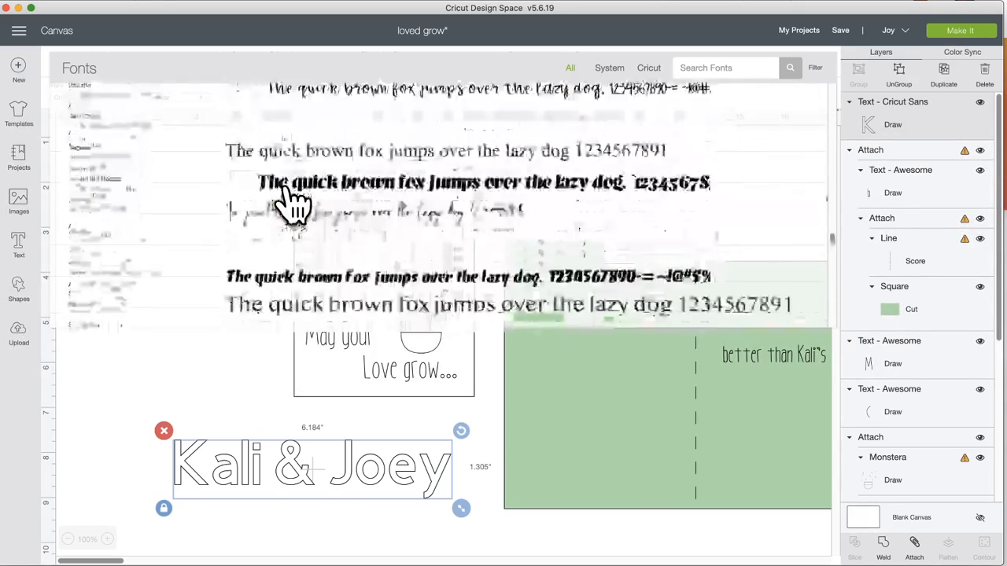
scroll(295, 203, down, 2)
scroll(295, 203, up, 3)
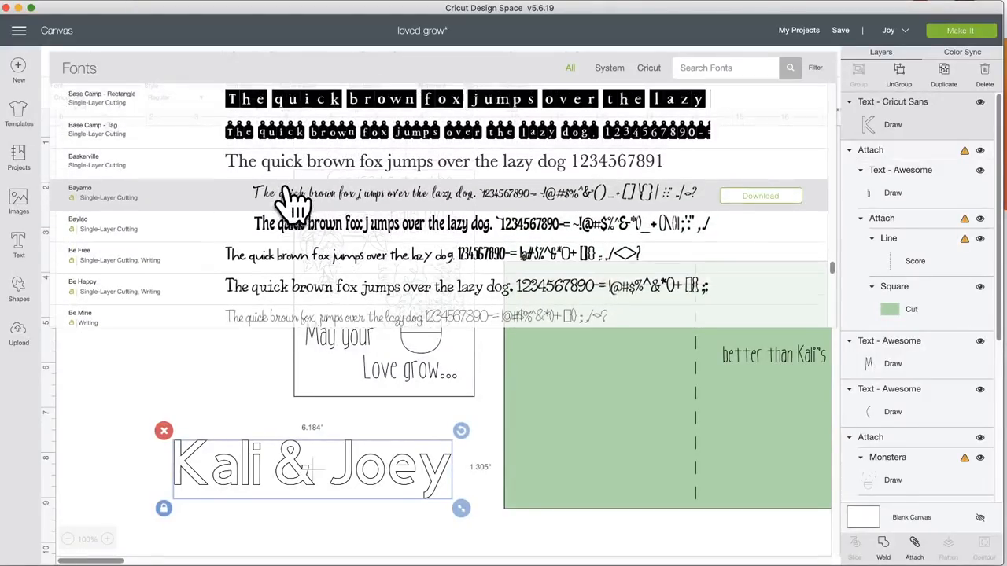
scroll(295, 204, down, 4)
scroll(295, 203, down, 10)
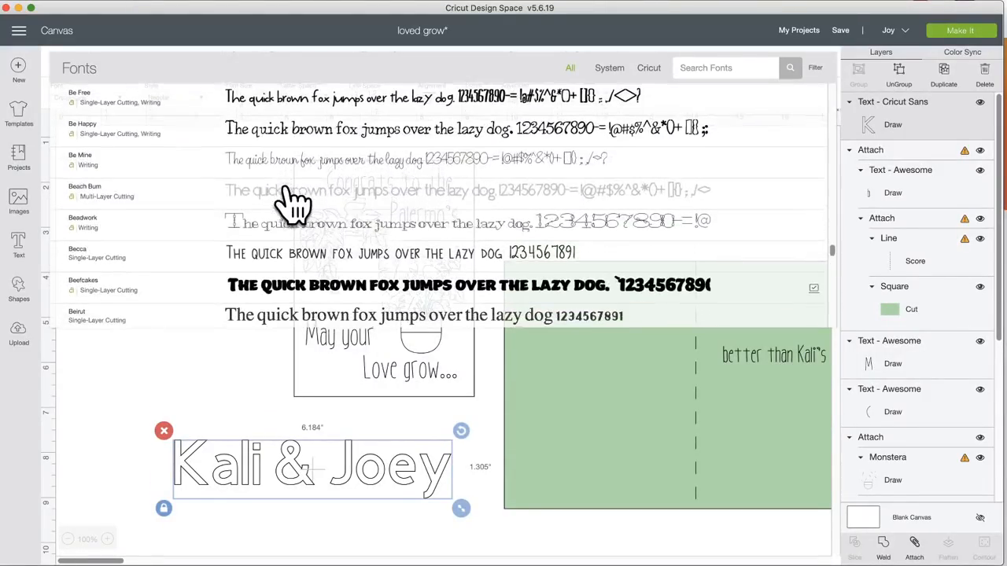
scroll(295, 203, down, 10)
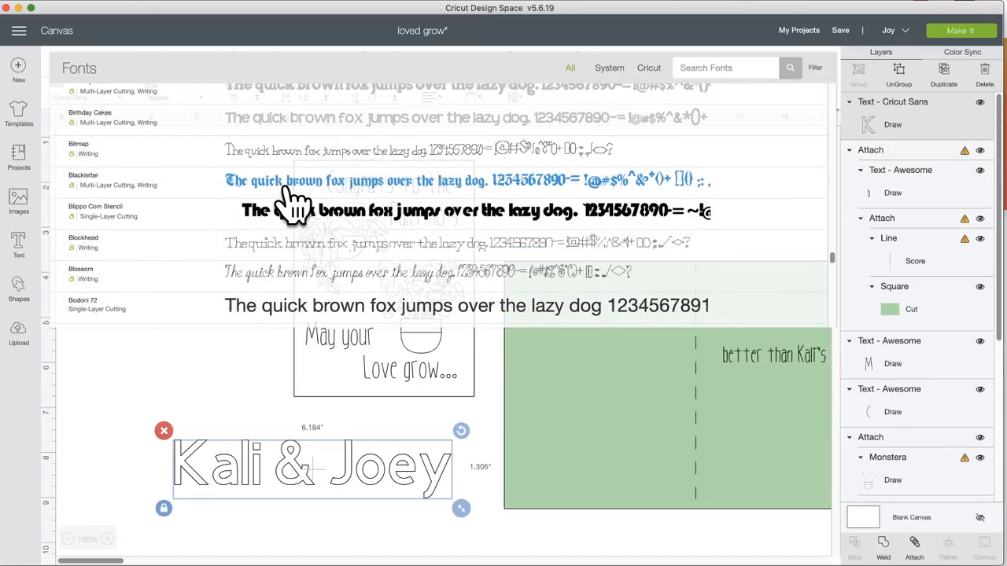
scroll(299, 203, down, 5)
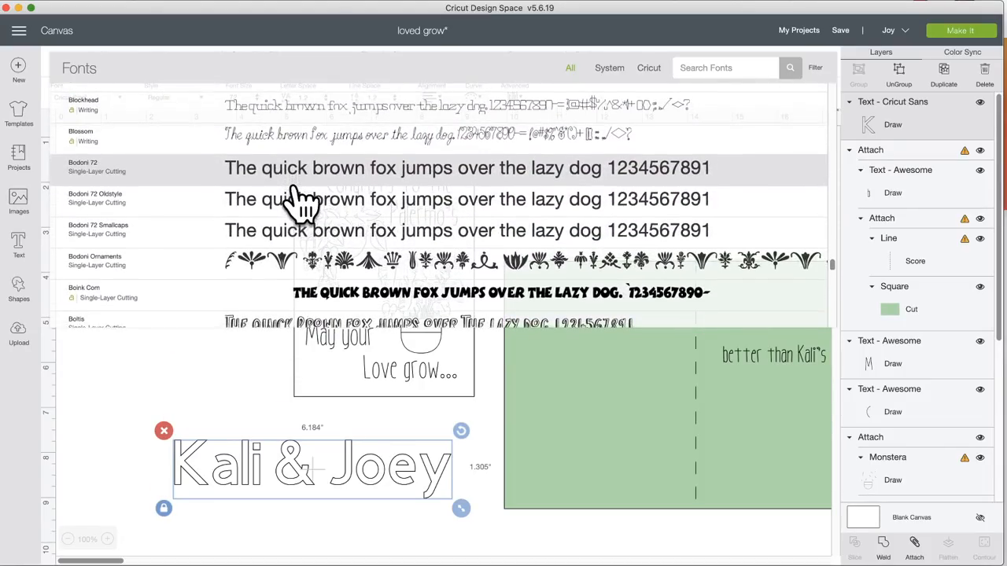
scroll(299, 203, down, 3)
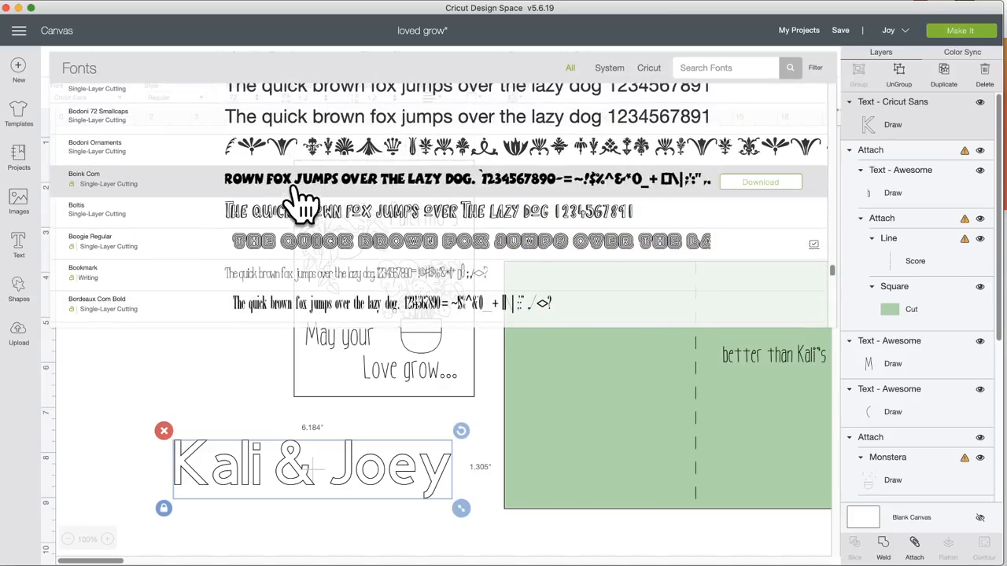
scroll(303, 203, down, 1)
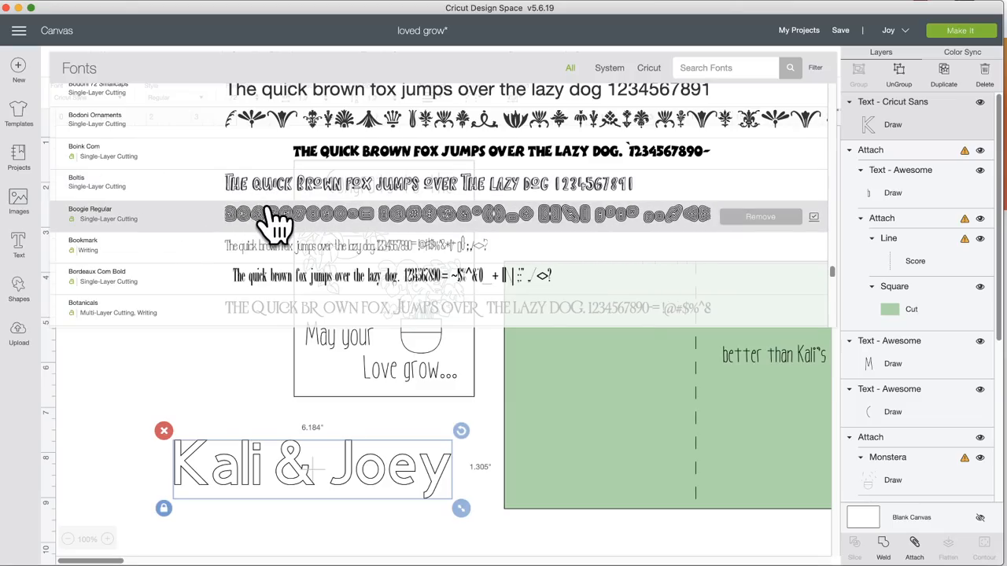
scroll(276, 220, down, 1)
scroll(275, 221, down, 2)
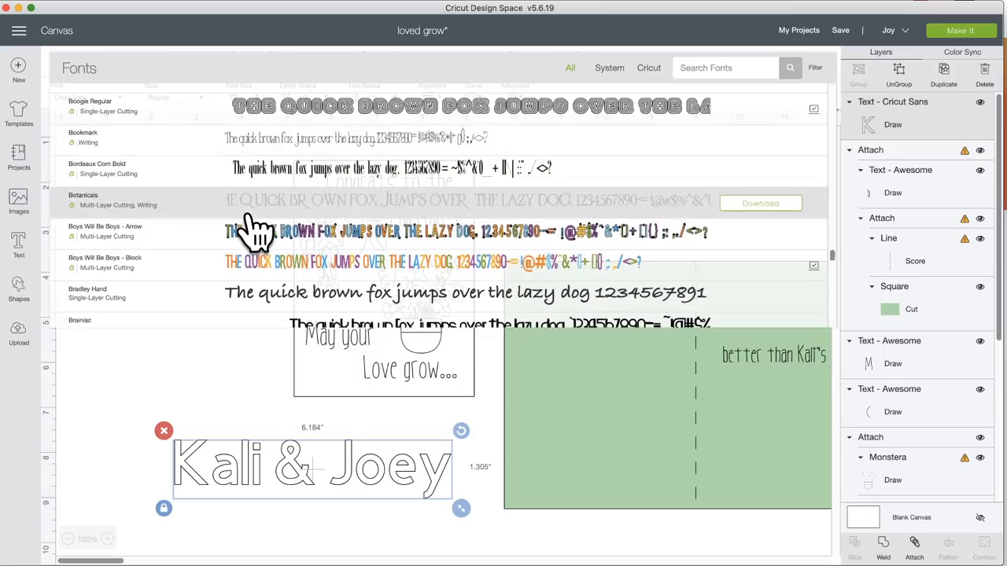
click(266, 216)
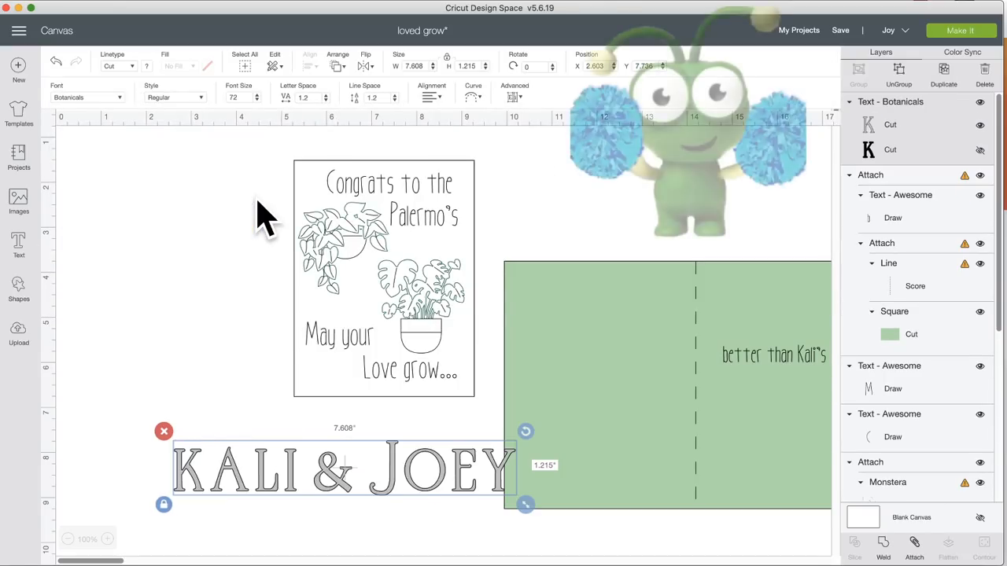
Step: Change the style of the couple's names text from cut lettering to Writing
click(183, 99)
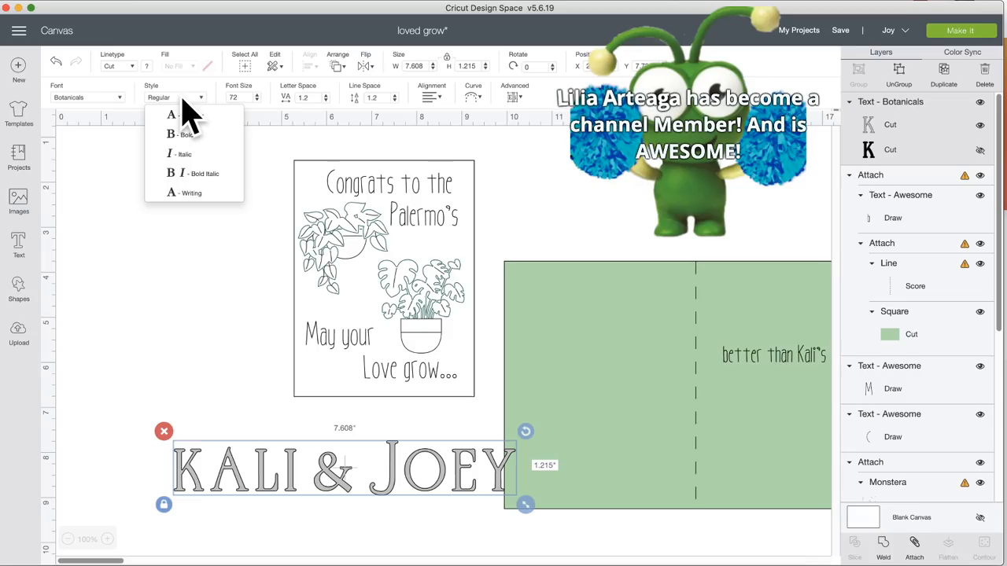
click(193, 194)
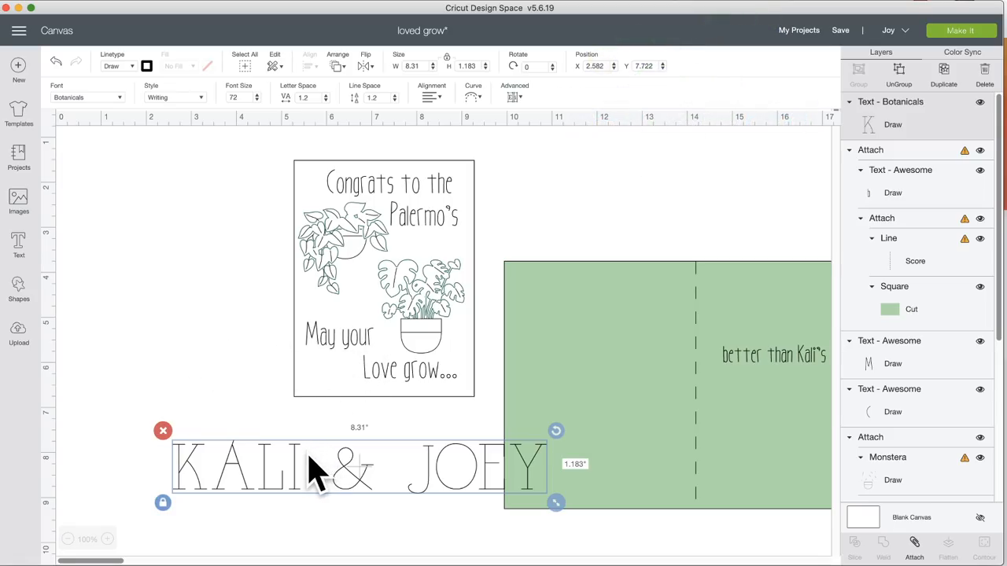
Step: Check the font of the card's "May your Love grow..." text and change the couple's names text to the matching Awesome font
click(338, 350)
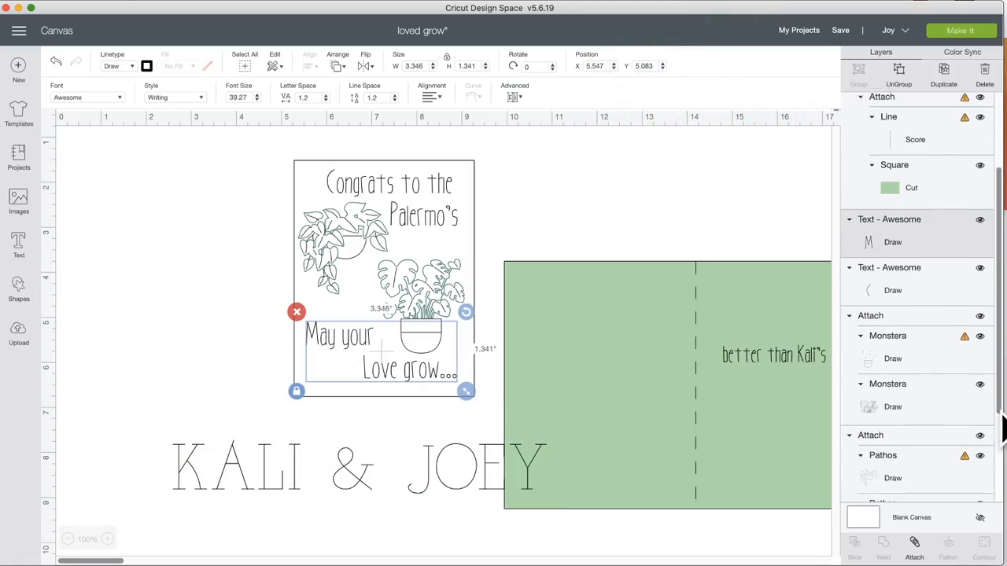
scroll(960, 429, down, 5)
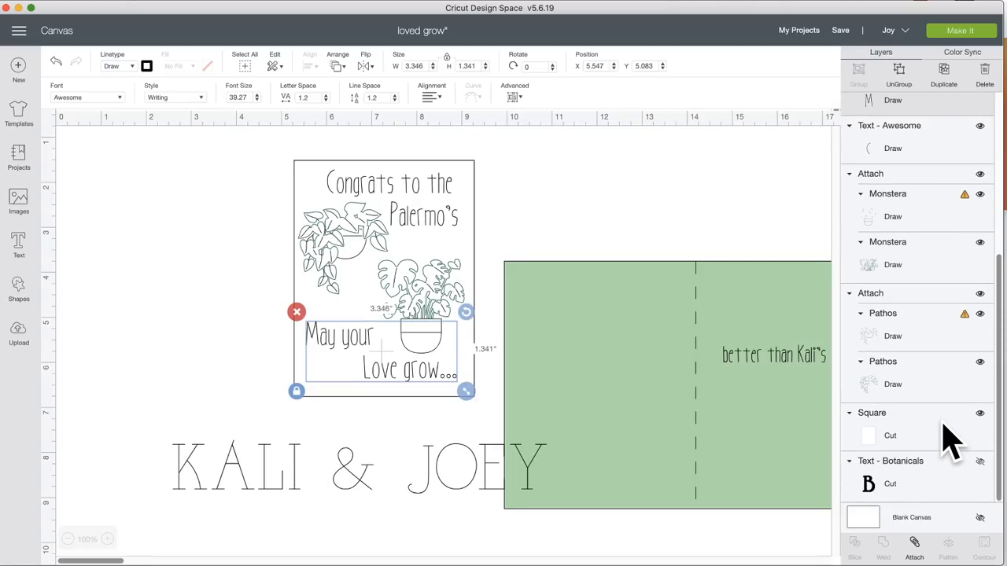
click(897, 485)
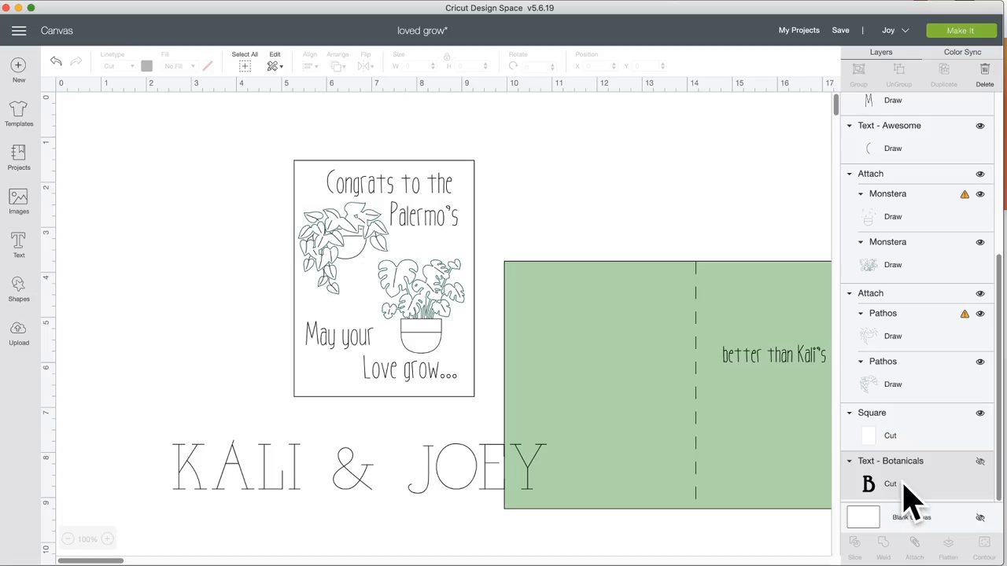
scroll(921, 429, up, 5)
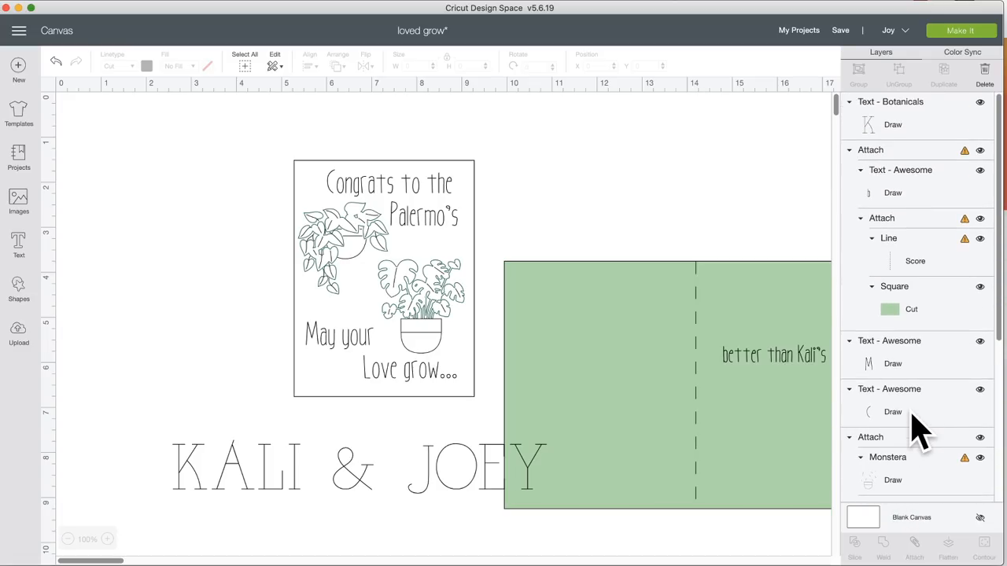
click(913, 364)
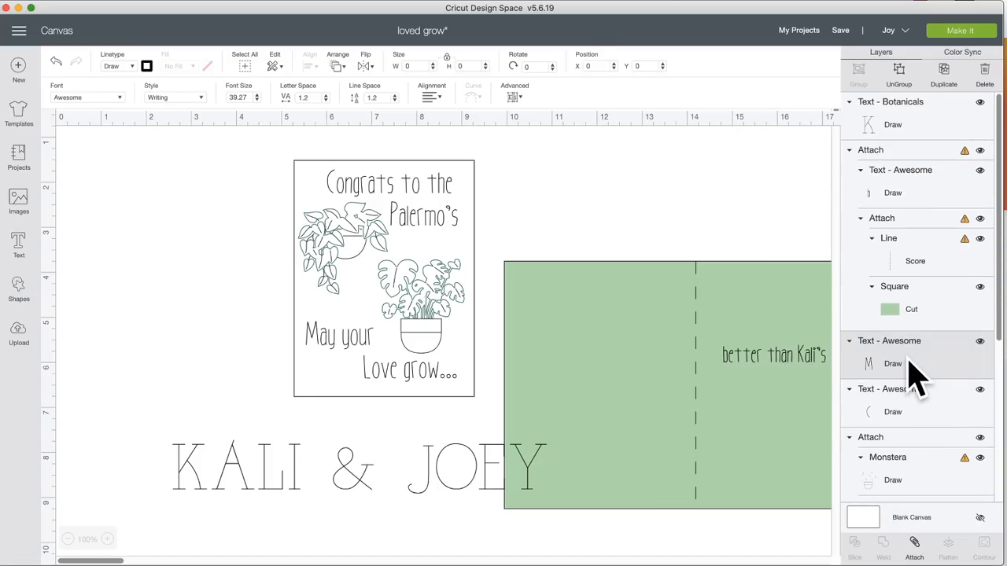
click(241, 470)
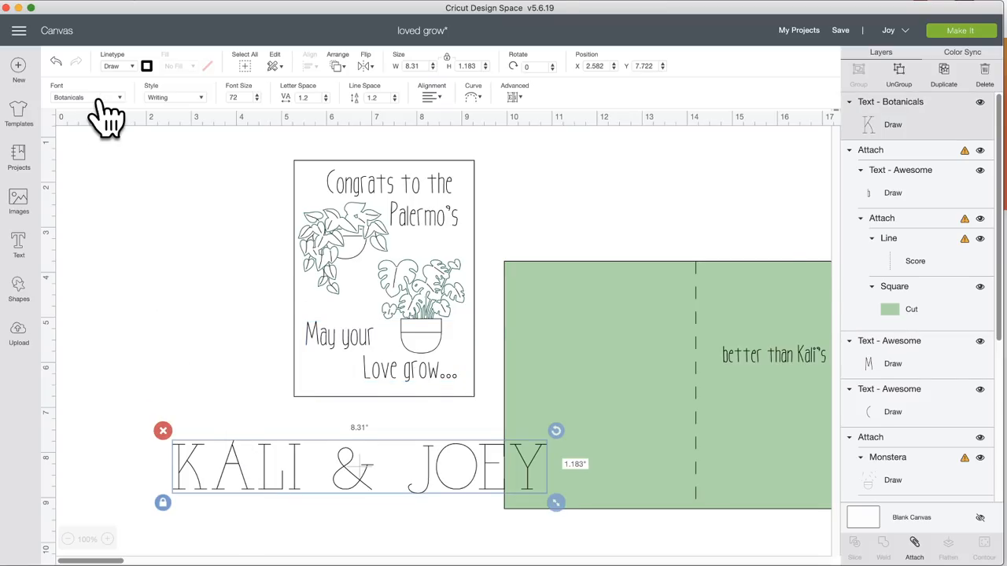
click(96, 102)
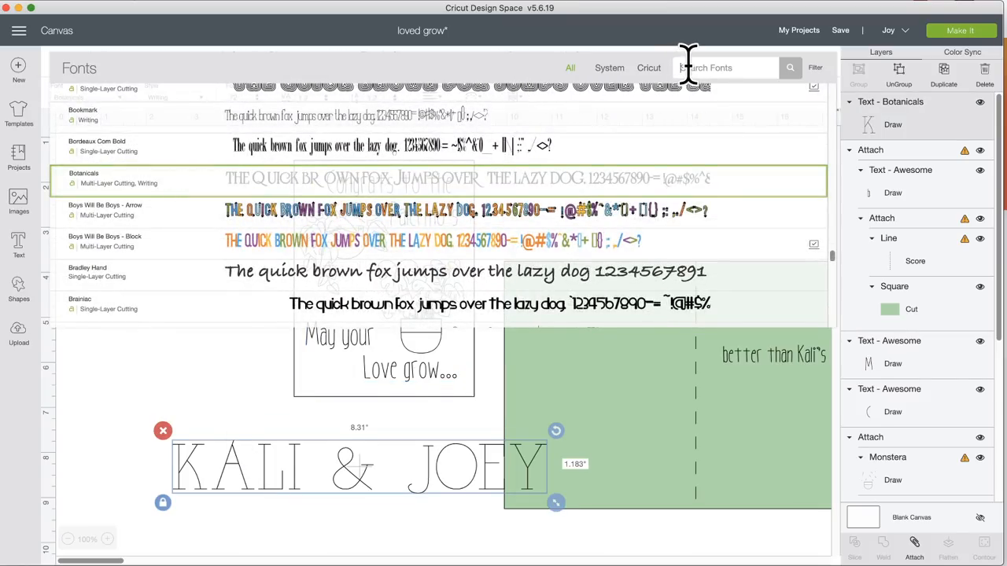
click(689, 67)
text(awe)
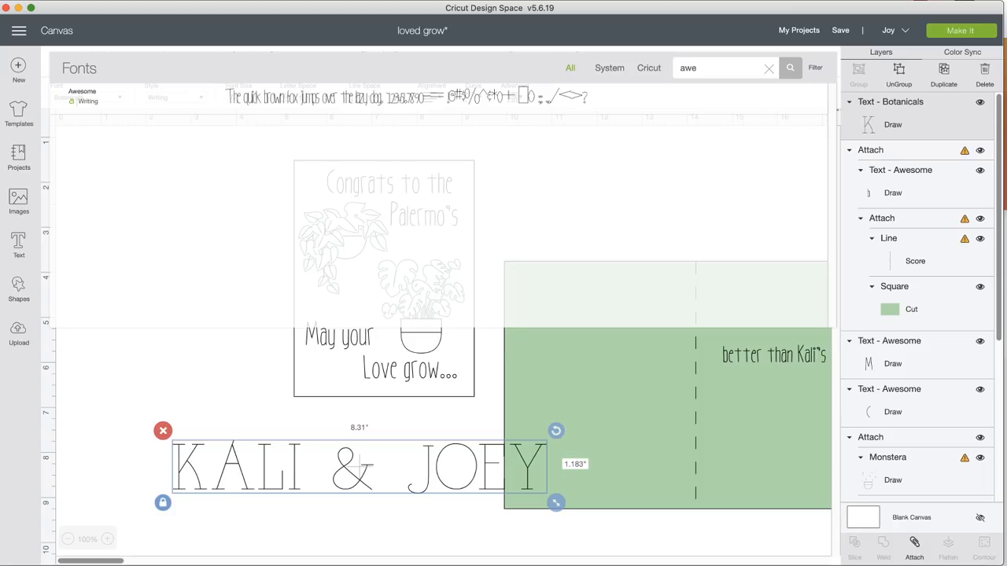
click(425, 97)
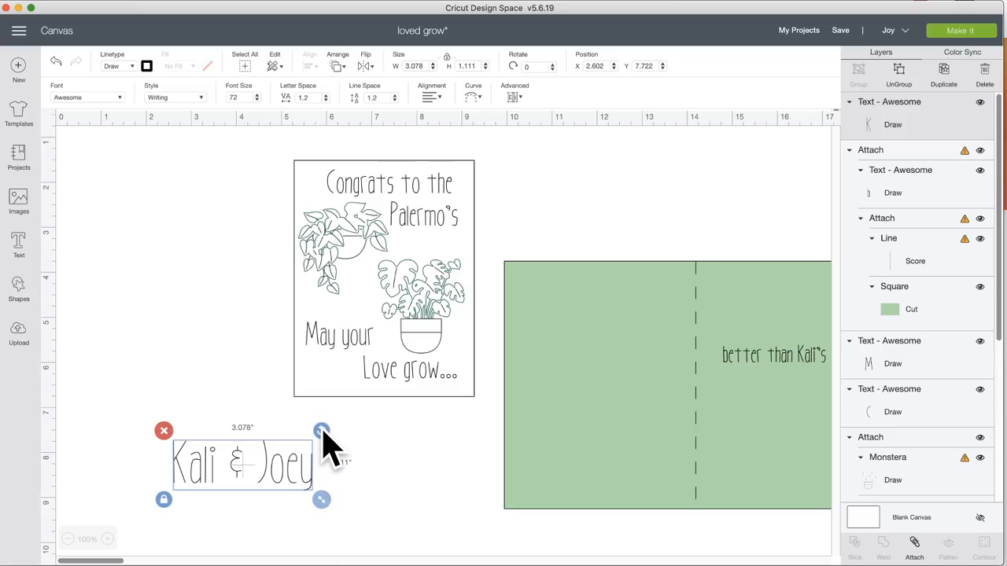
Step: Rotate the couple's names text to 270 degrees and place it beside the left edge of the card front
drag(323, 430, 209, 359)
drag(249, 443, 226, 281)
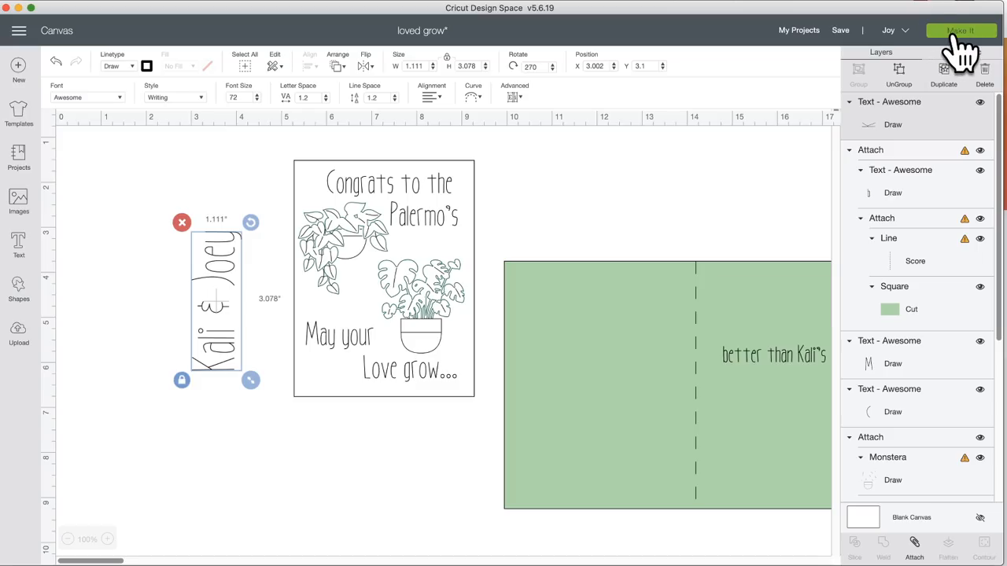
Step: Group the card front artwork with the green folded card and hide the group, leaving only the couple's names visible
click(444, 241)
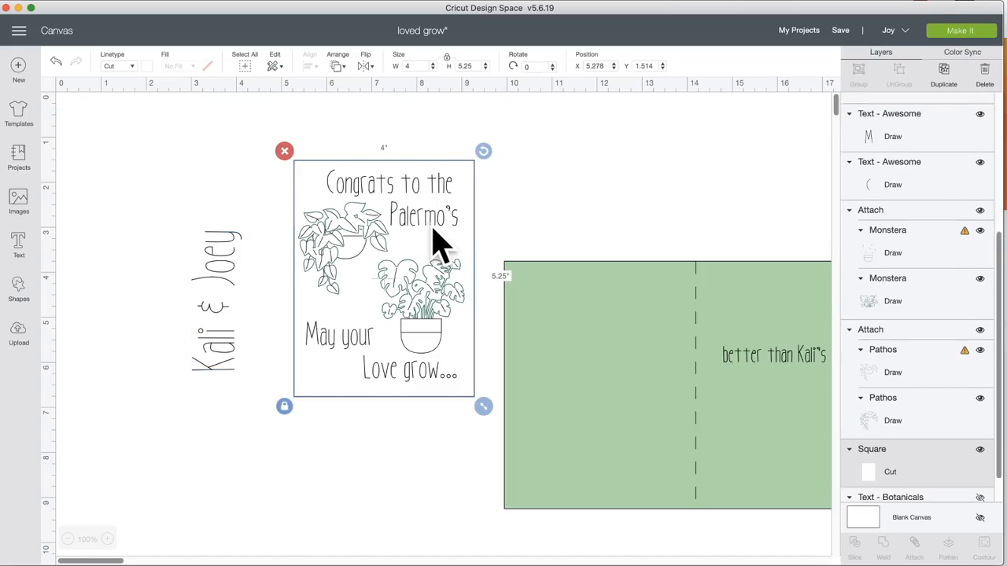
click(378, 139)
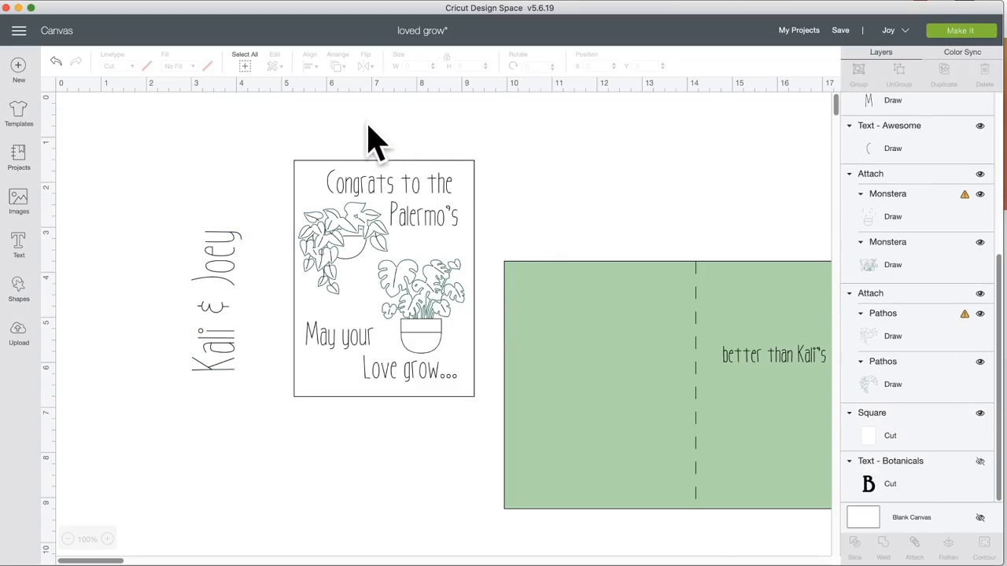
drag(361, 121, 694, 409)
scroll(928, 158, up, 3)
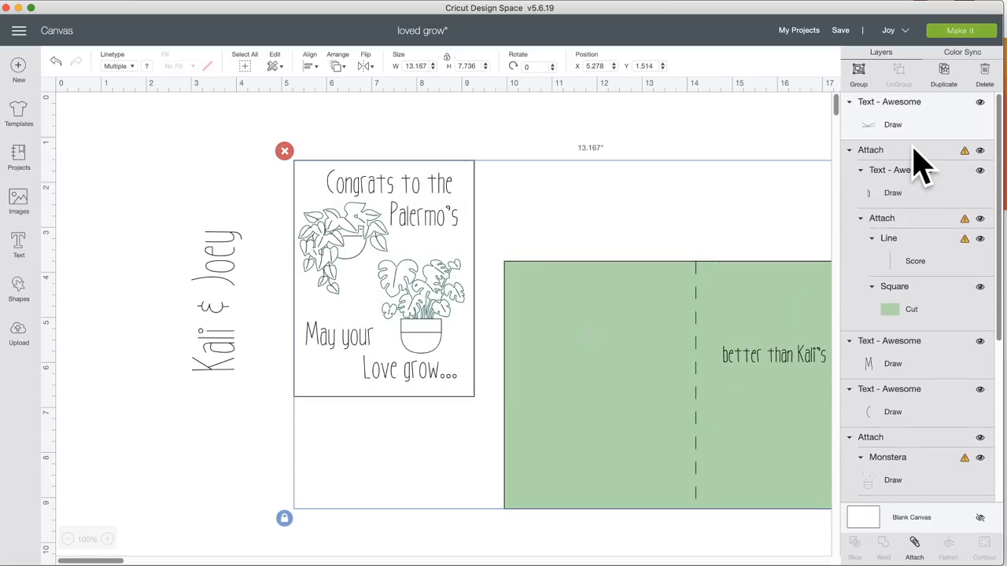
click(861, 79)
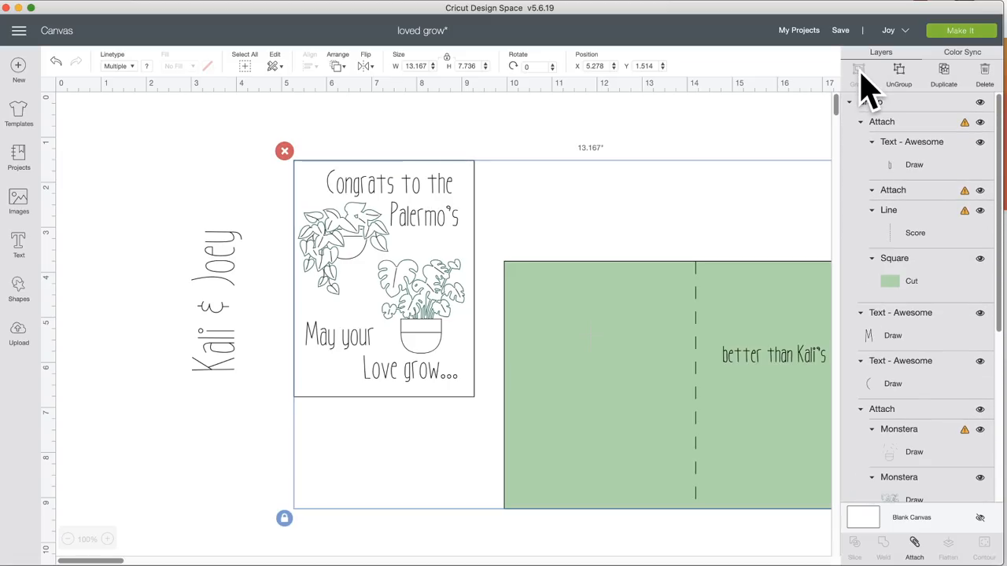
click(979, 102)
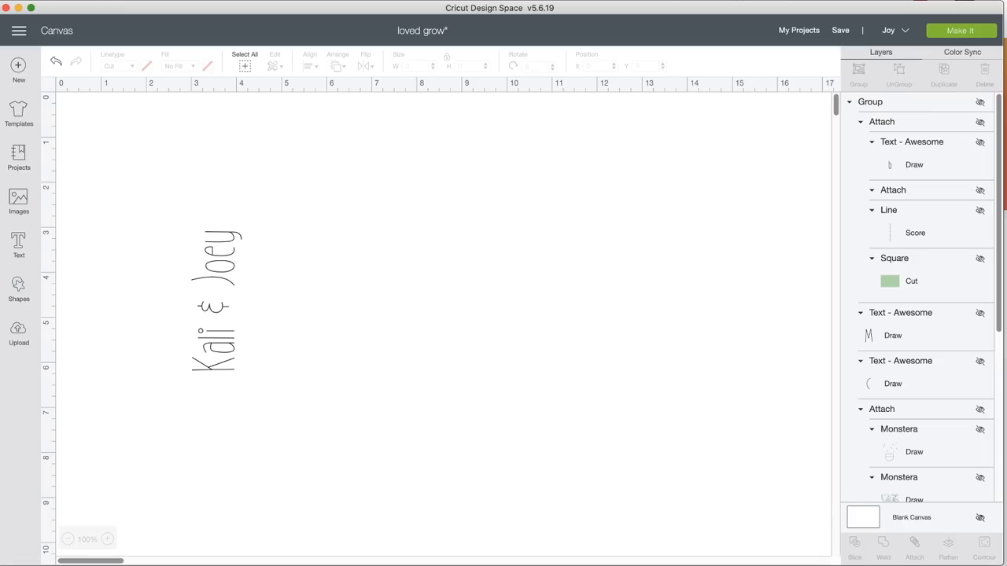
Step: Send the names text to mat preparation and set the material loading to On Card Mat
click(968, 30)
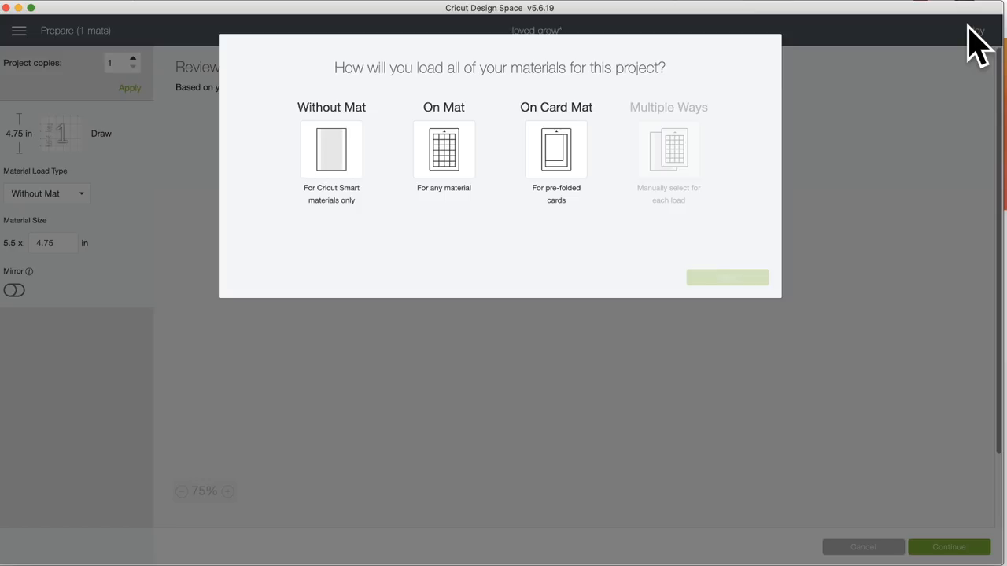
click(570, 158)
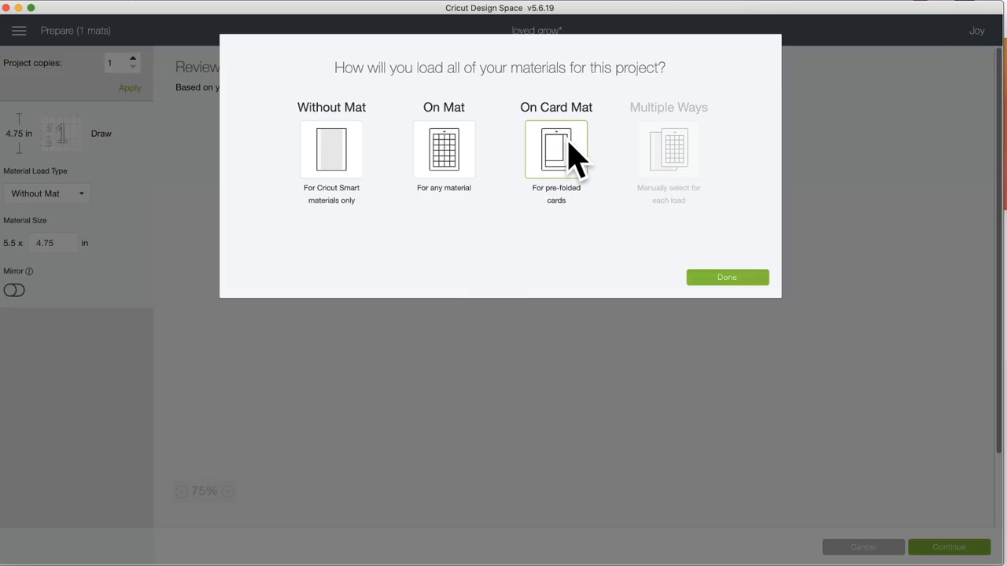
click(725, 279)
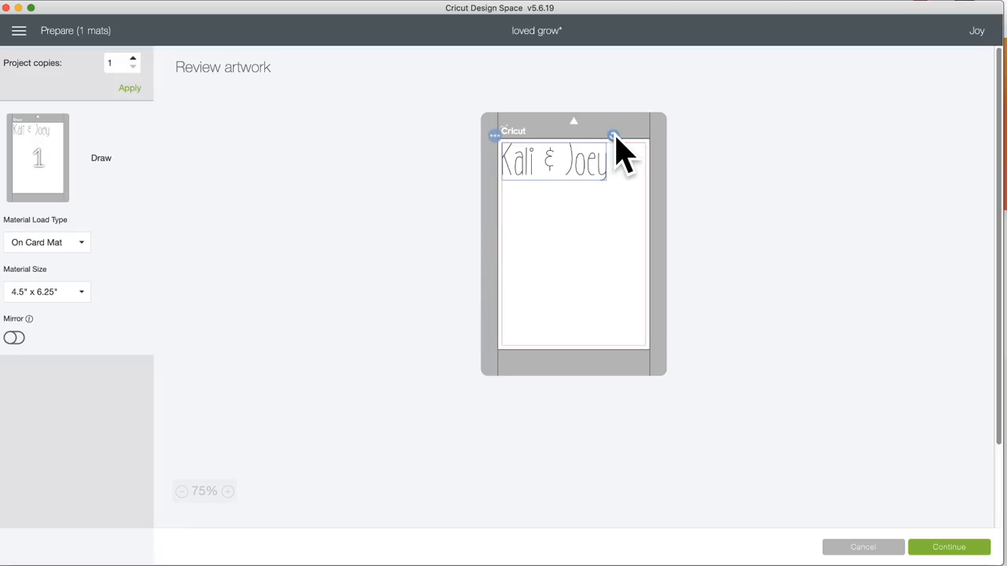
Step: Rotate the names a quarter turn counterclockwise, move them to about the middle of the card mat, and proceed to the machine connection stage
drag(614, 135, 523, 99)
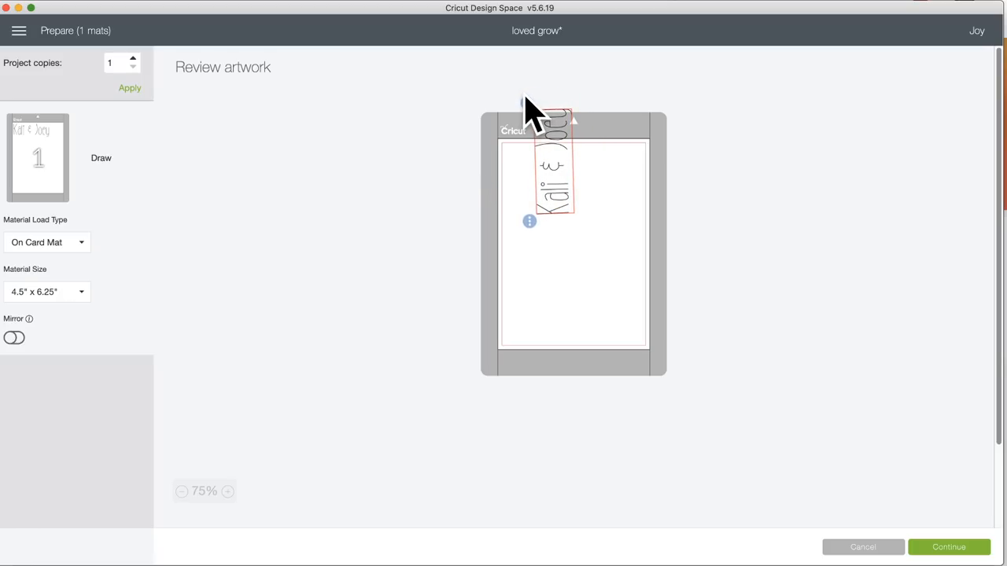
drag(524, 99, 525, 99)
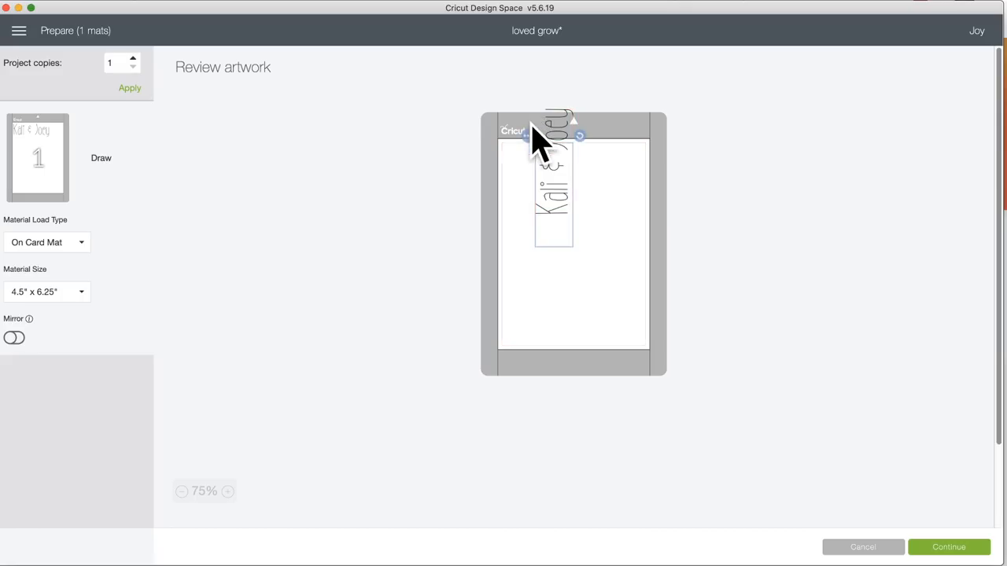
drag(562, 182, 568, 208)
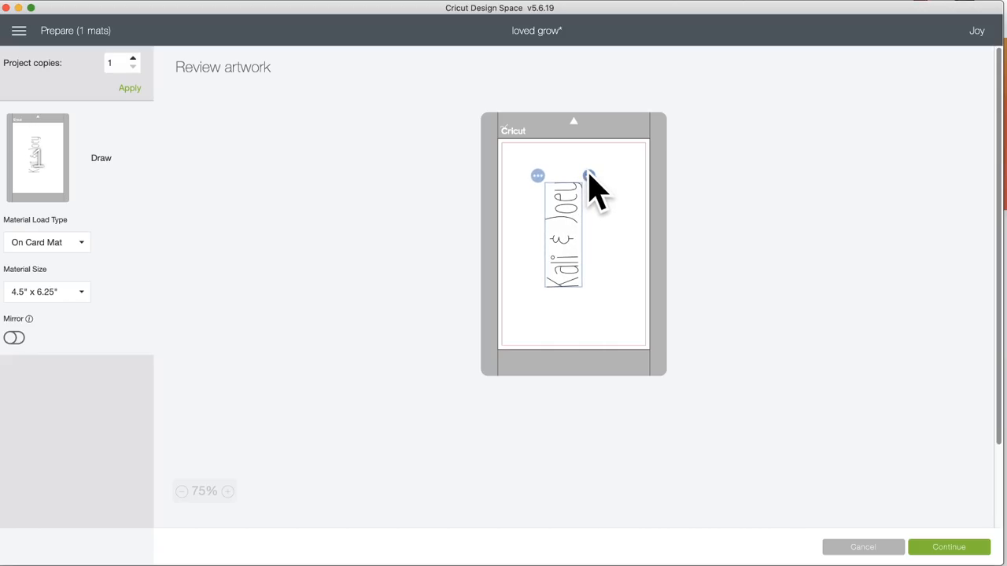
drag(589, 172, 591, 173)
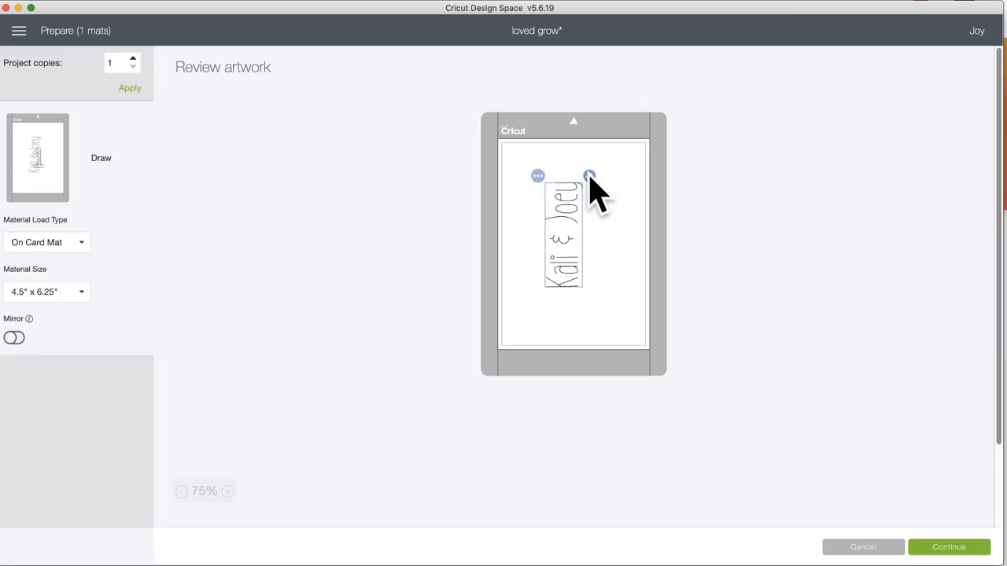
click(559, 224)
drag(567, 210, 569, 220)
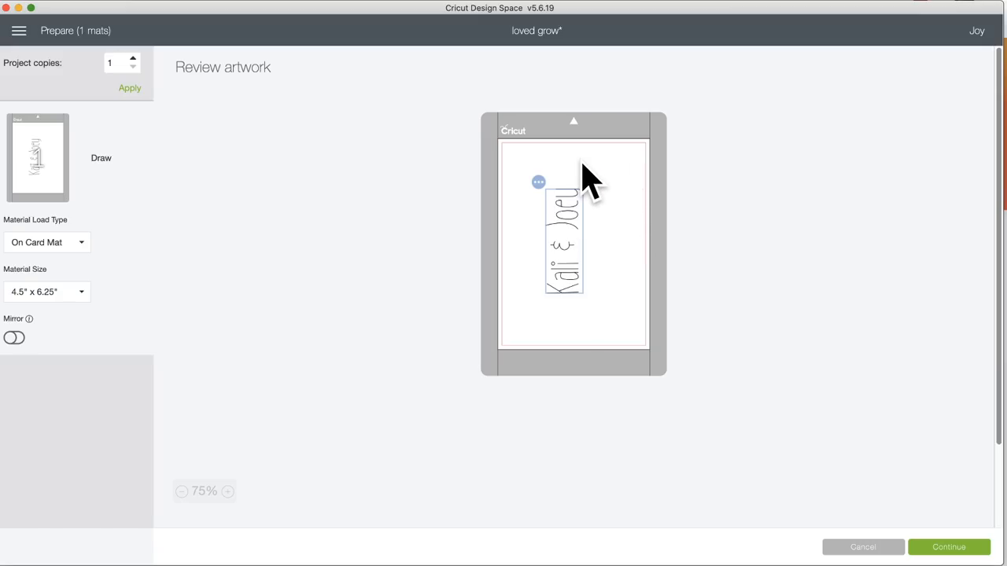
click(950, 548)
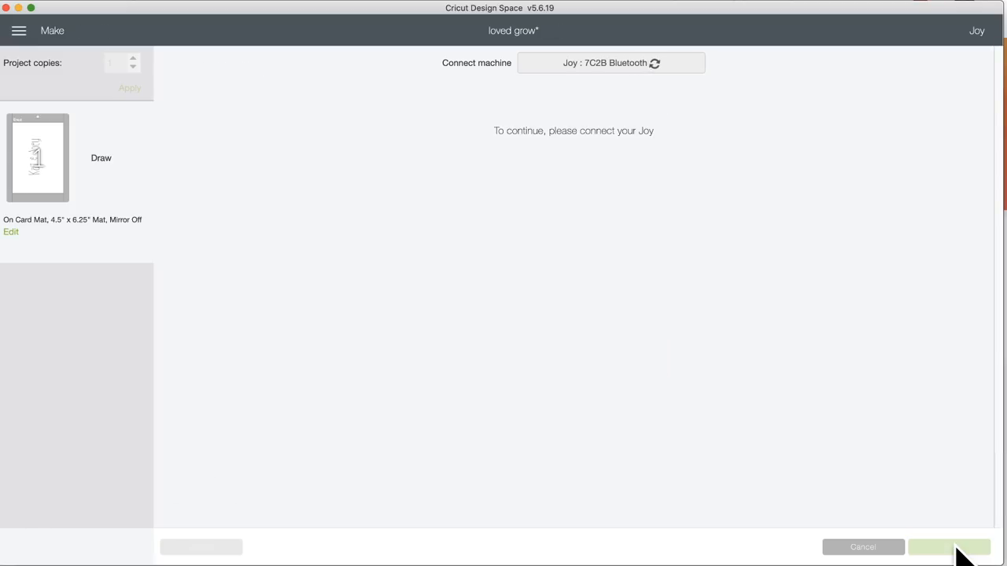